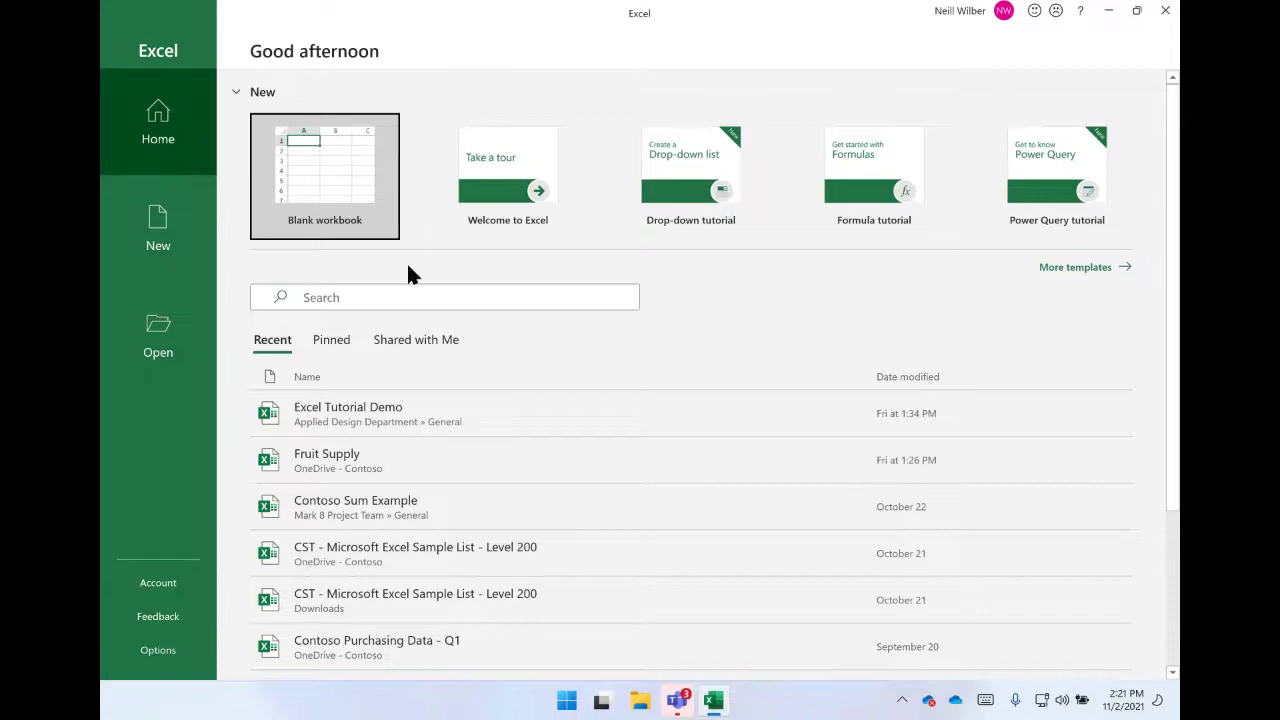
# - Look over the start page's new-workbook thumbnails and the list of recent workbooks
pyautogui.scroll(-3, 408, 275)
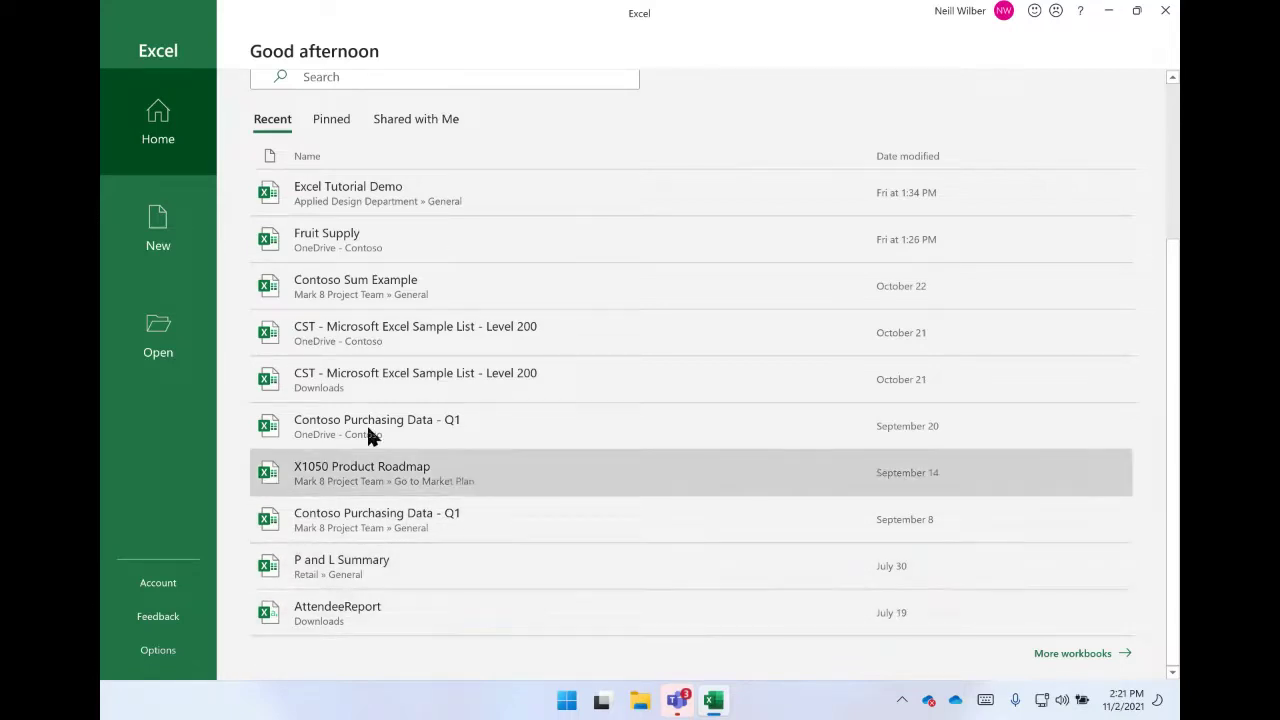
pyautogui.scroll(1, 377, 175)
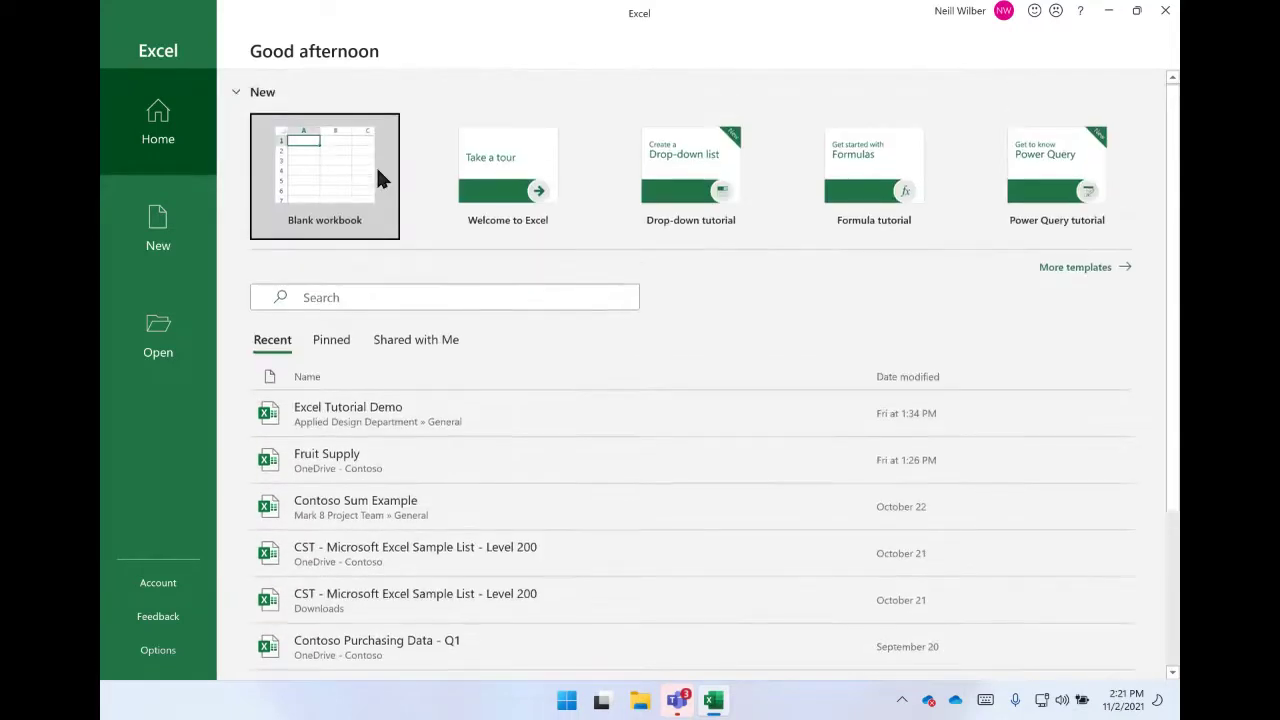
pyautogui.scroll(-2, 366, 395)
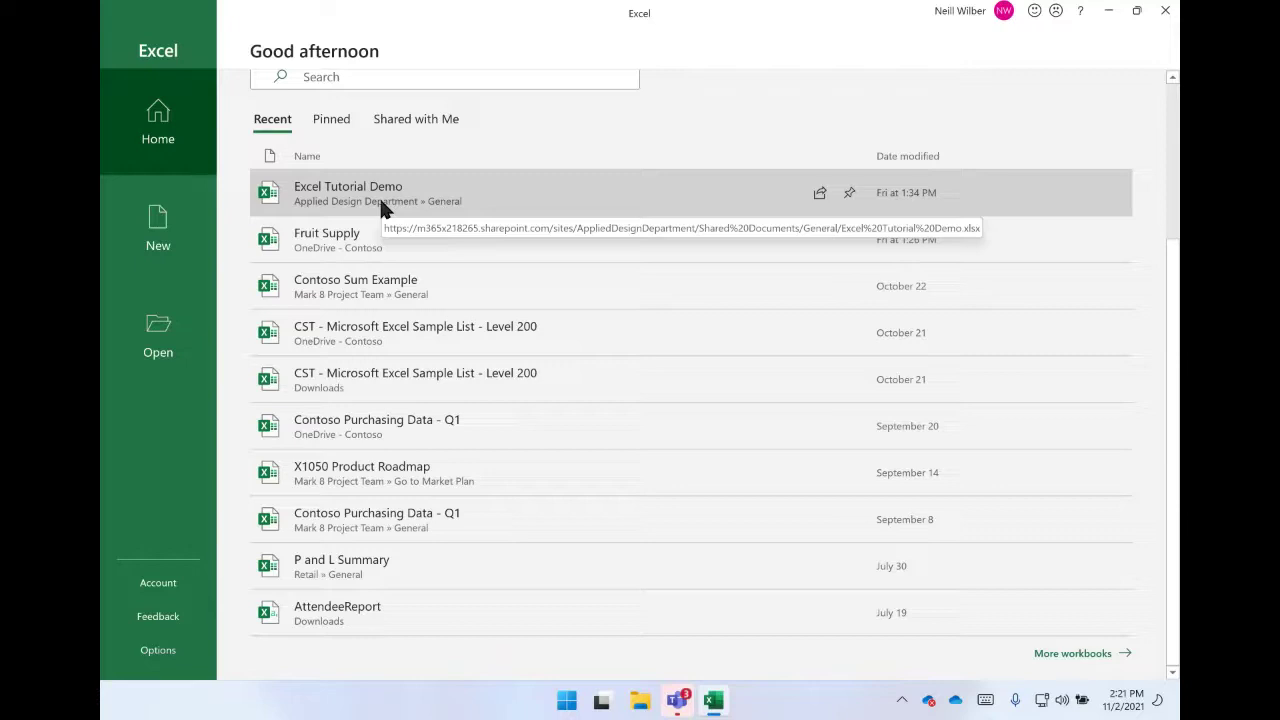
# - Browse the full gallery of templates for creating a new workbook
pyautogui.click(163, 238)
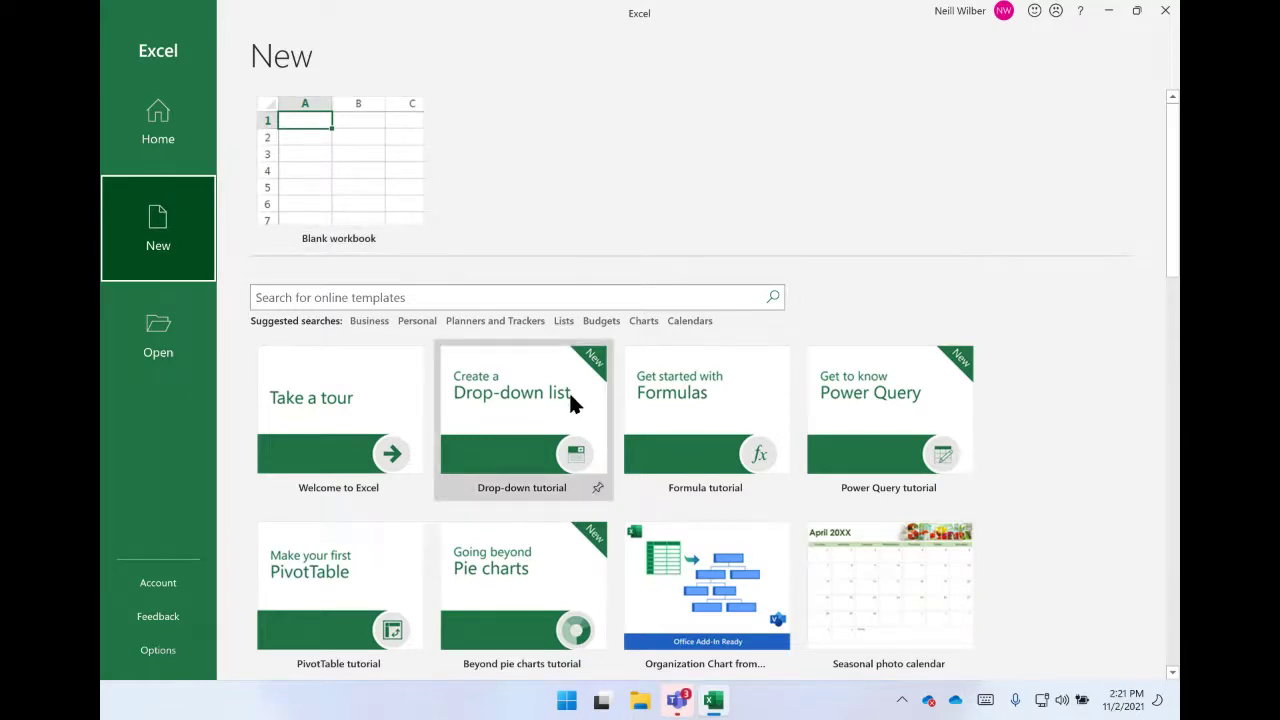
pyautogui.scroll(-2, 571, 396)
pyautogui.scroll(-14, 571, 400)
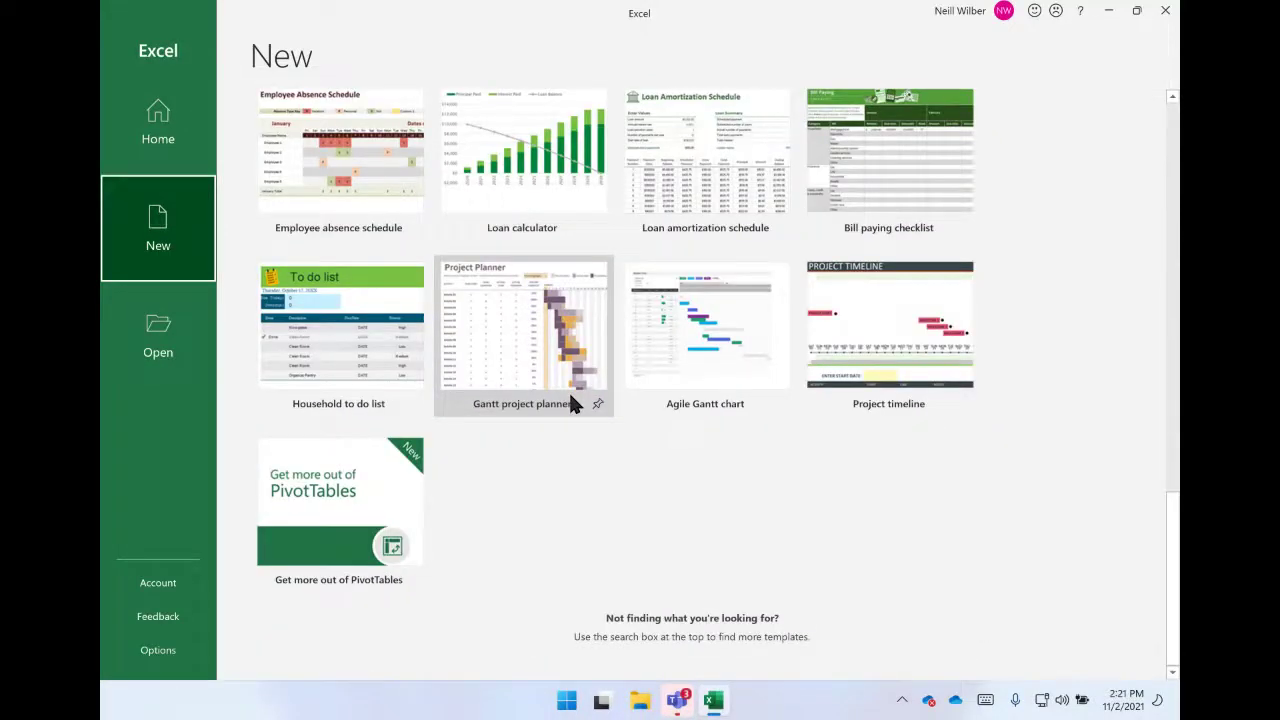
pyautogui.scroll(14, 575, 403)
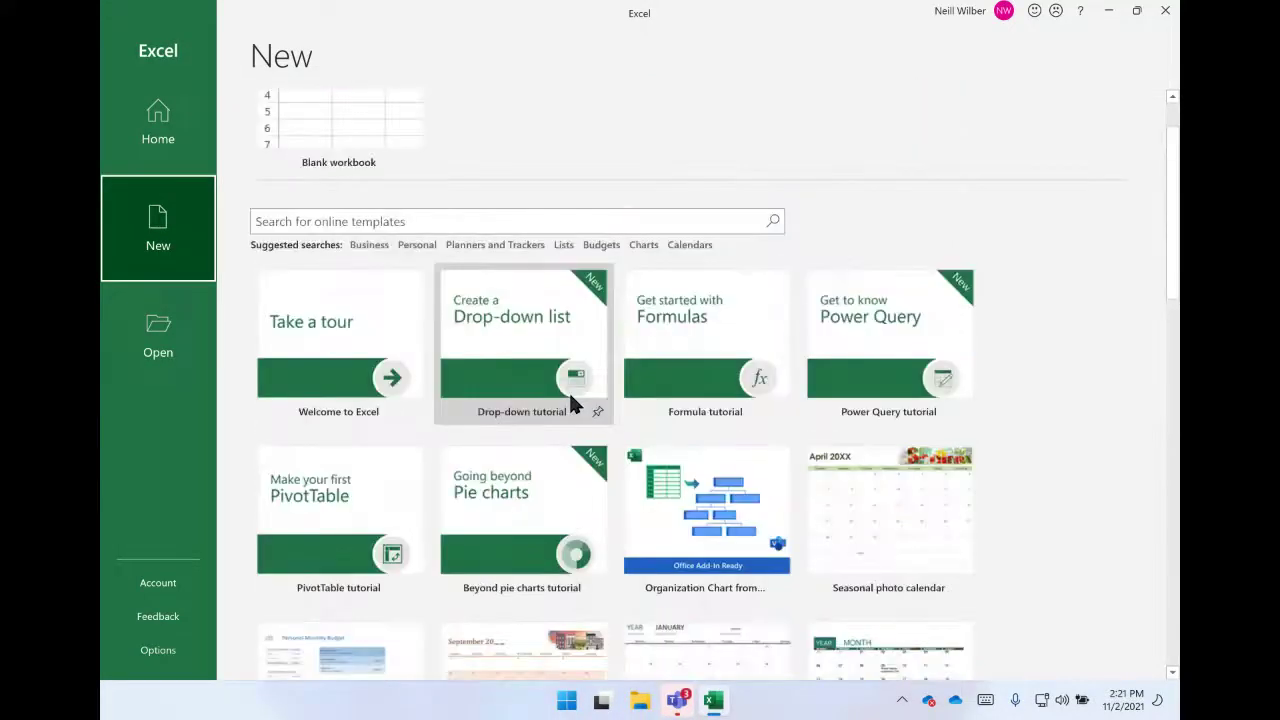
pyautogui.scroll(-14, 575, 403)
pyautogui.scroll(14, 575, 403)
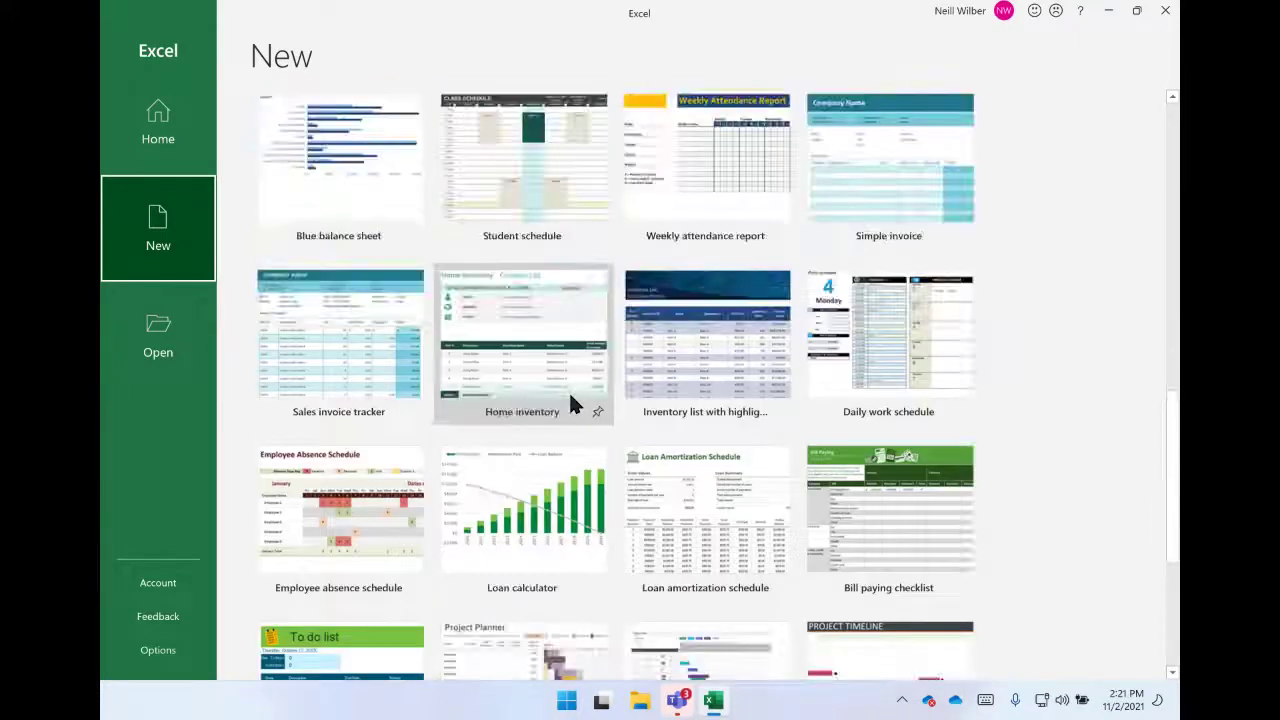
# - Search the online templates for "invoice" and look through the matching templates
pyautogui.click(493, 298)
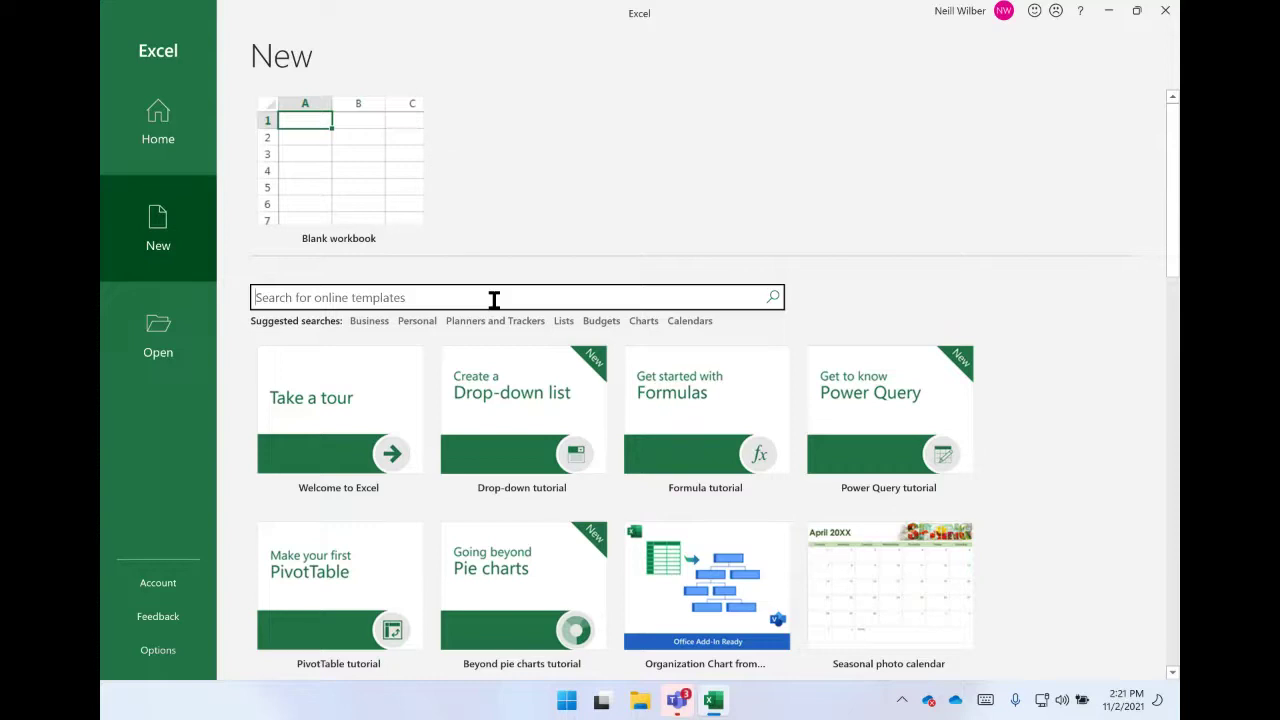
pyautogui.write('invoice')
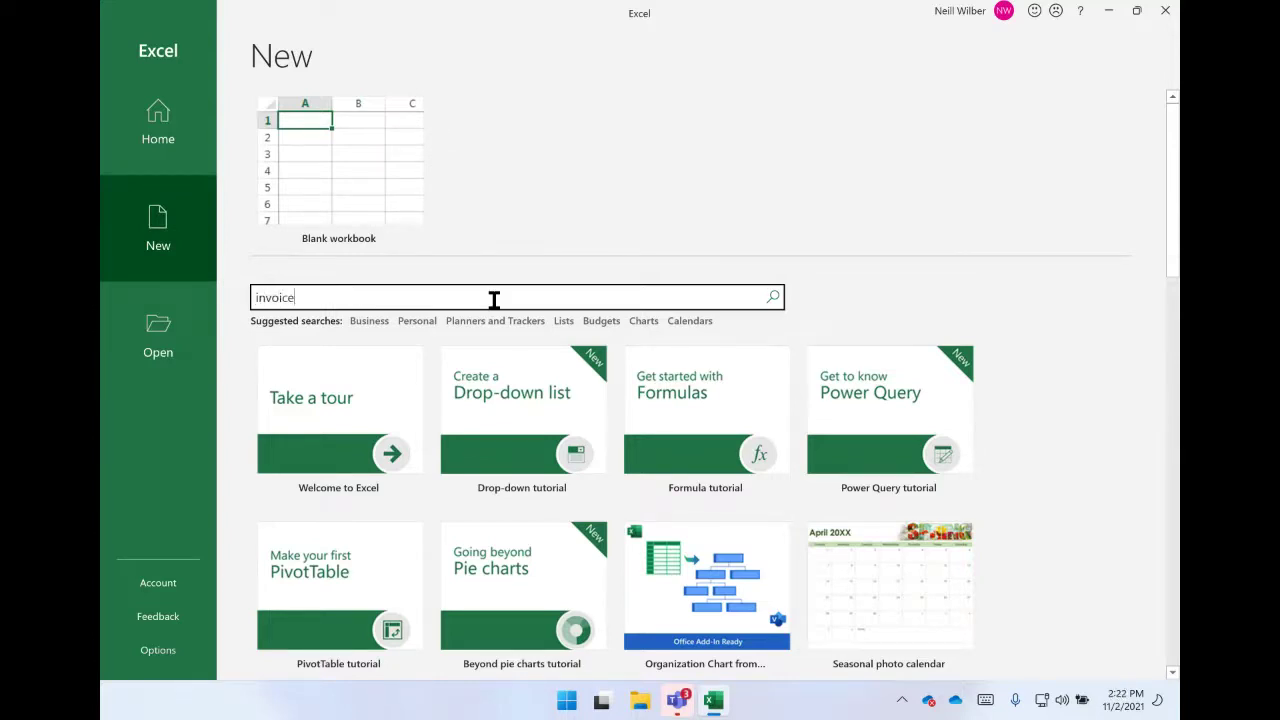
pyautogui.press('Return')
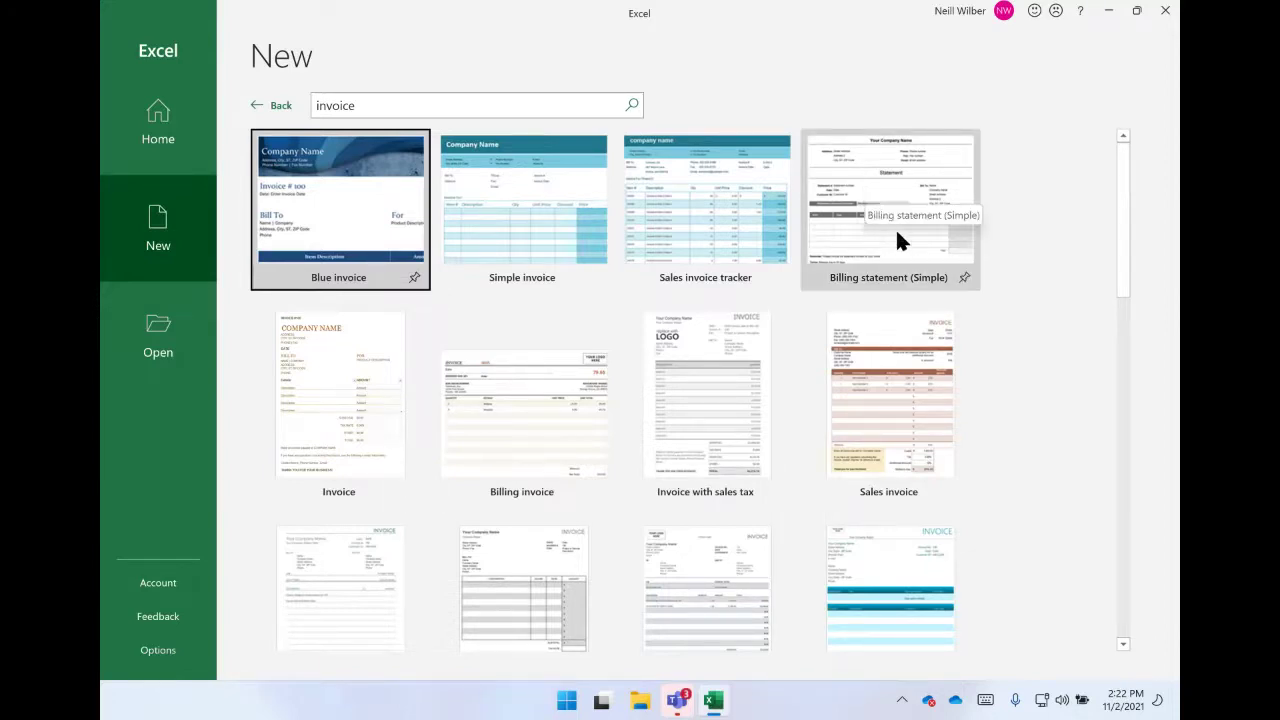
pyautogui.scroll(-3, 645, 405)
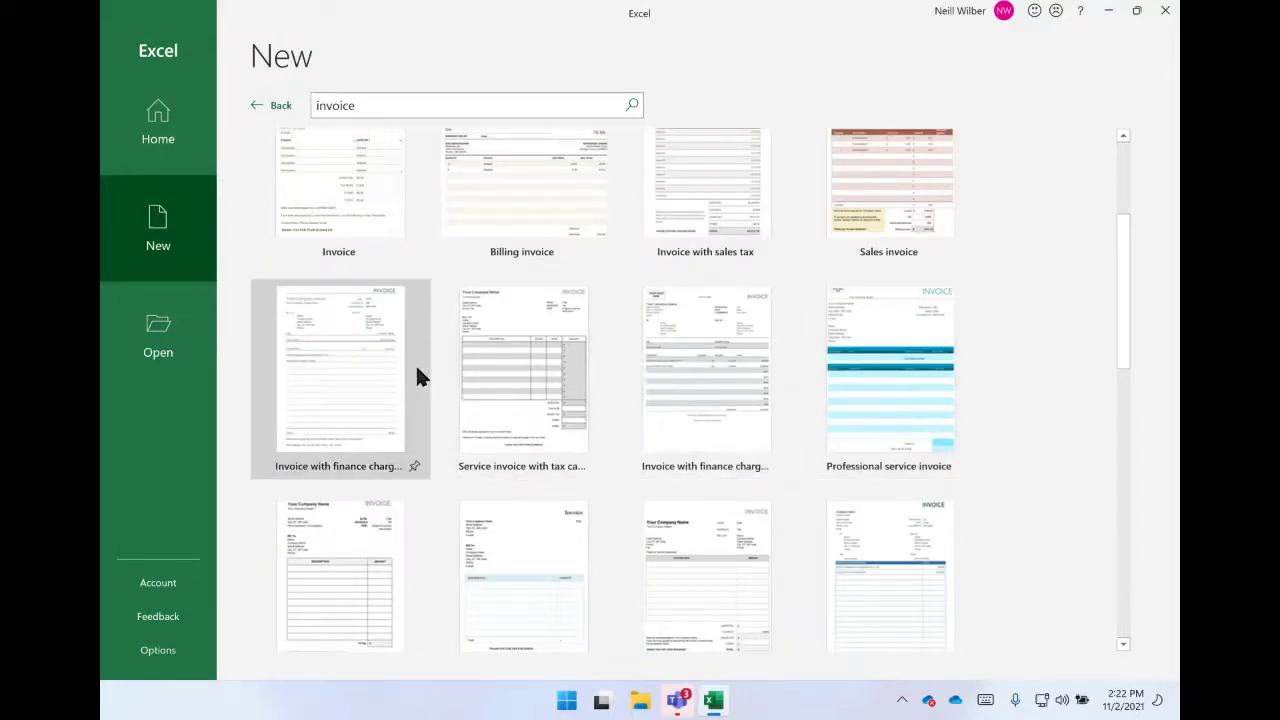
pyautogui.scroll(2, 417, 368)
pyautogui.scroll(1, 417, 376)
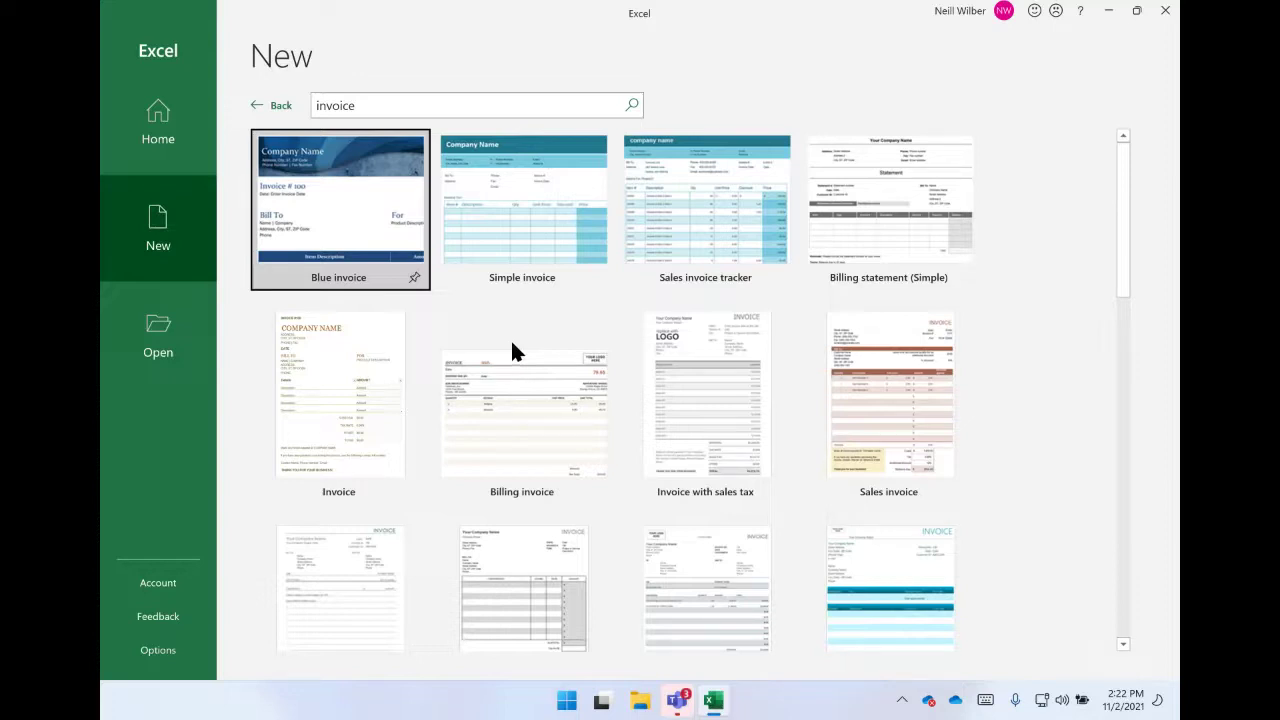
pyautogui.scroll(-10, 512, 350)
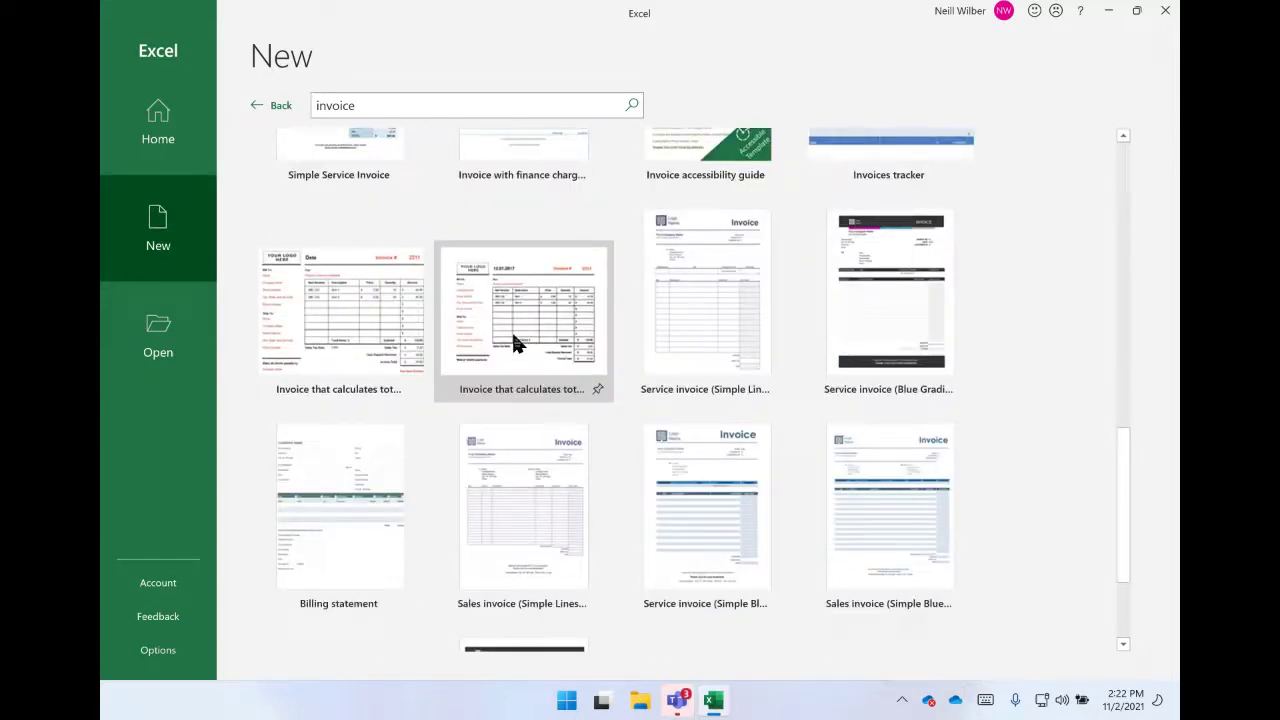
# - Replace the template search with "schedule" and look through the matching templates
pyautogui.click(408, 108)
pyautogui.moveTo(303, 103); pyautogui.dragTo(375, 115)
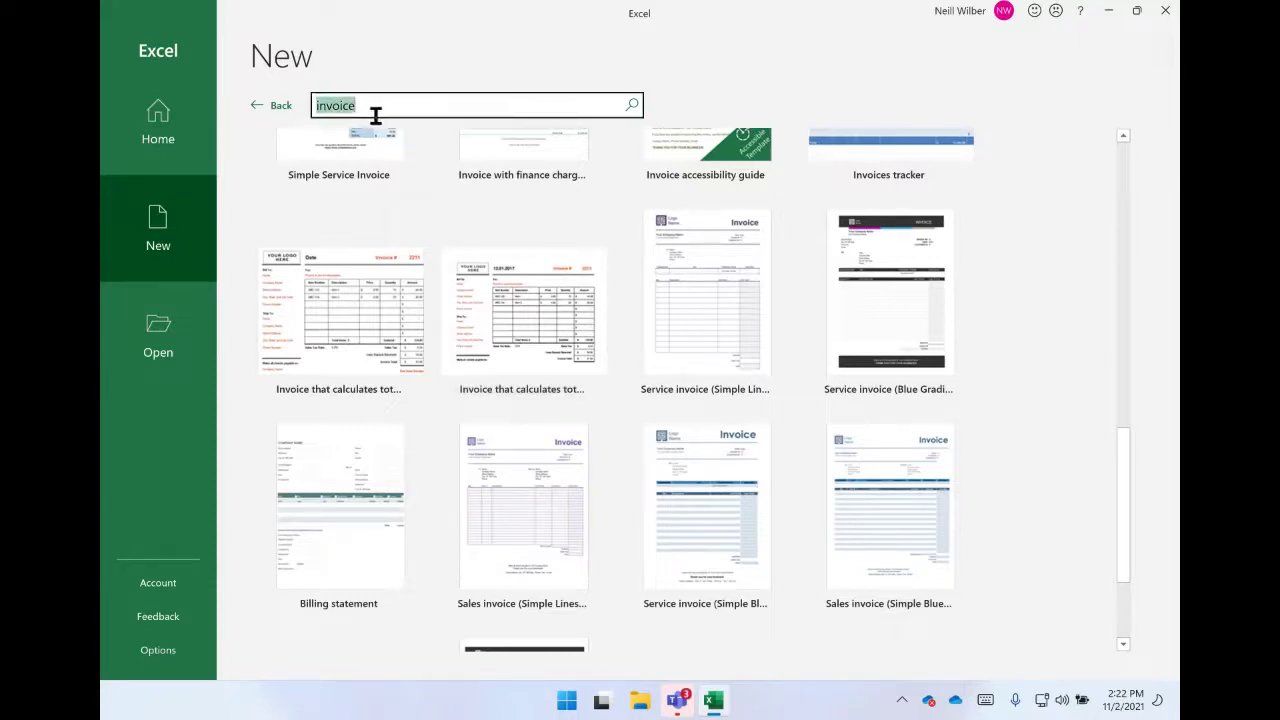
pyautogui.press('BackSpace')
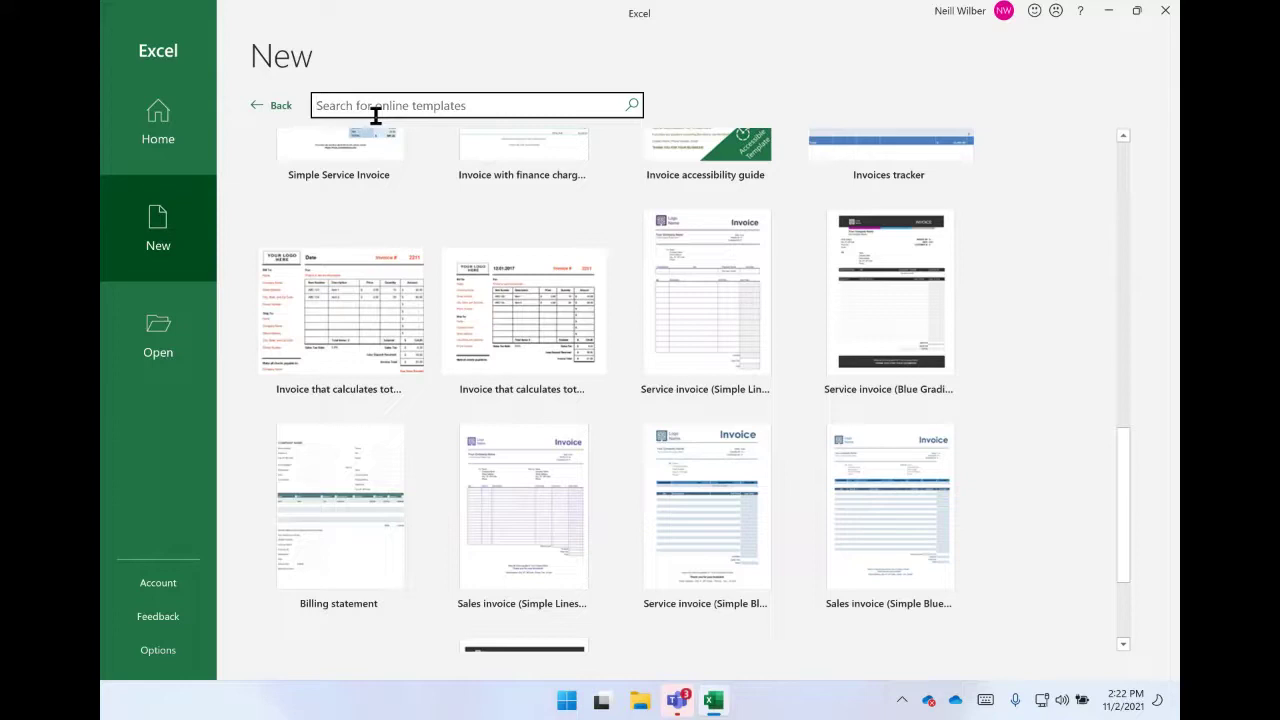
pyautogui.write('schedule')
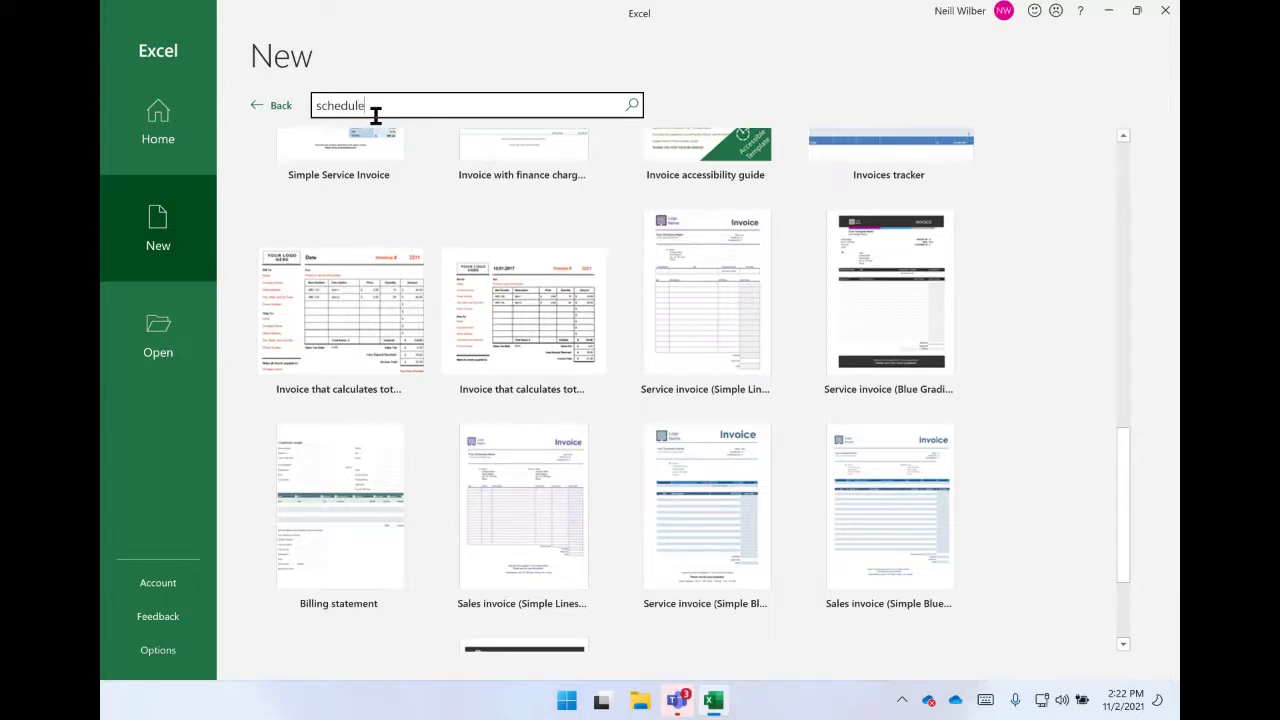
pyautogui.press('Return')
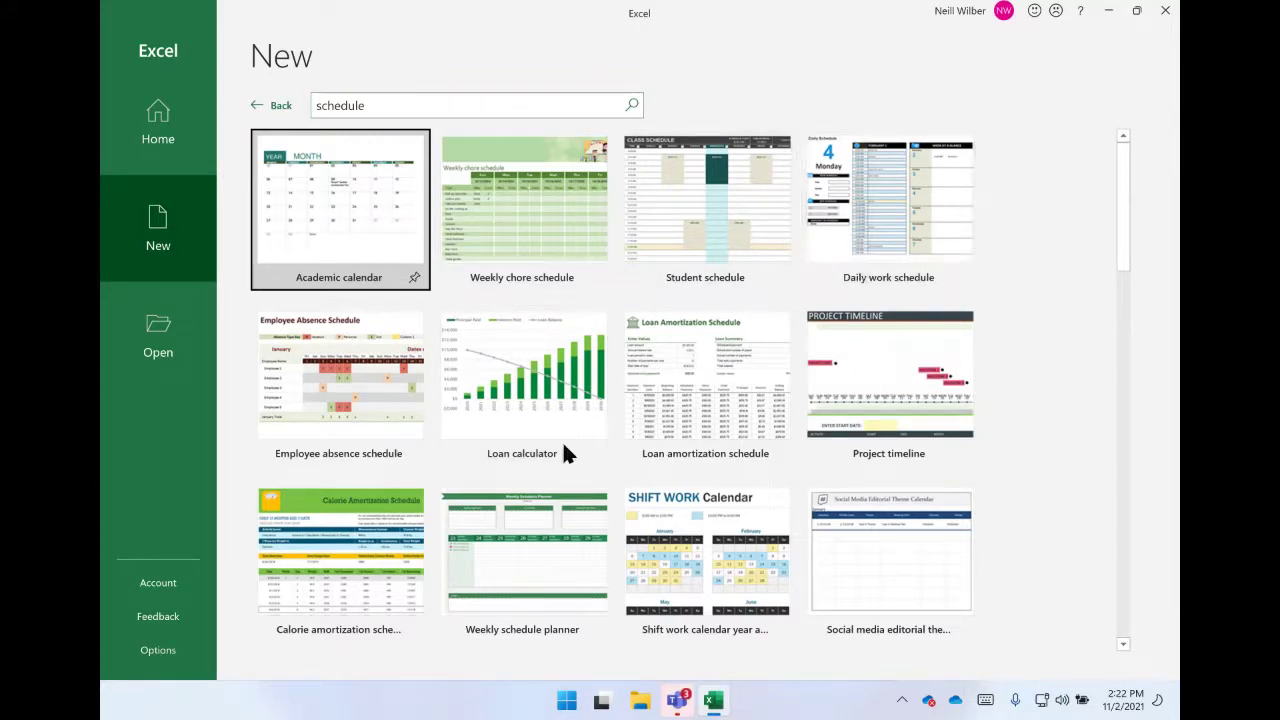
pyautogui.scroll(-4, 566, 440)
pyautogui.scroll(-7, 567, 446)
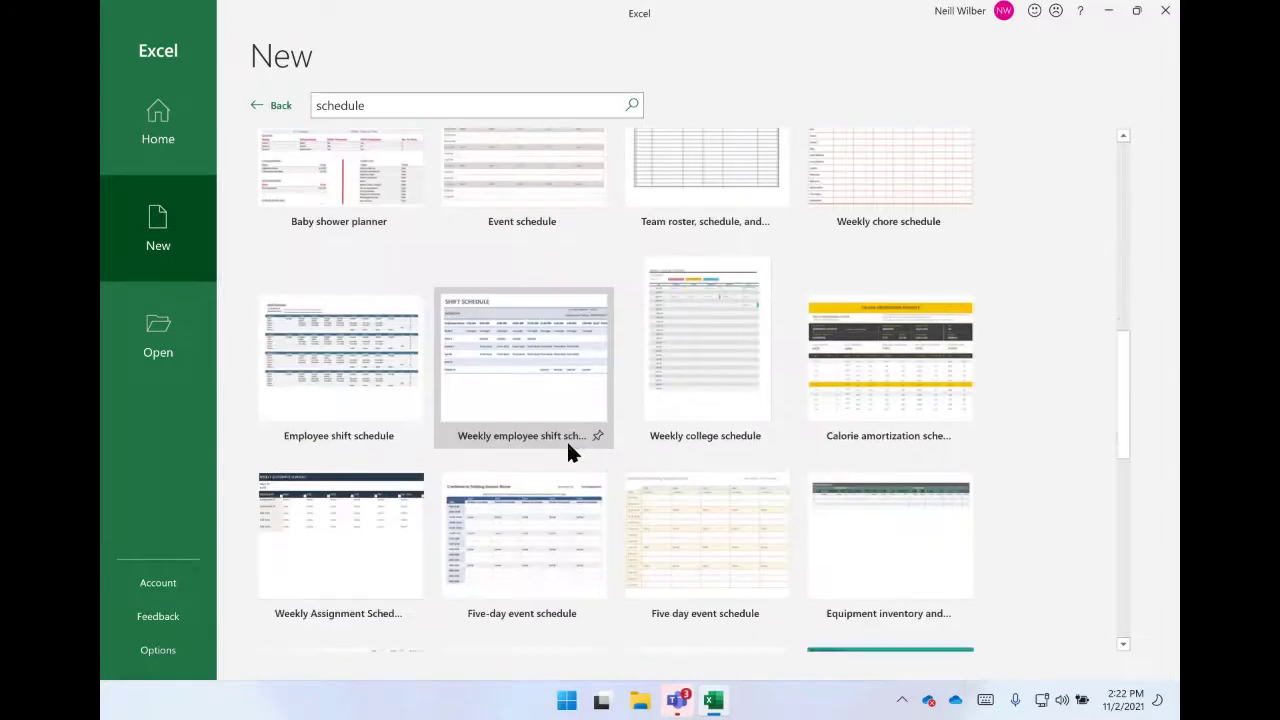
pyautogui.scroll(11, 566, 439)
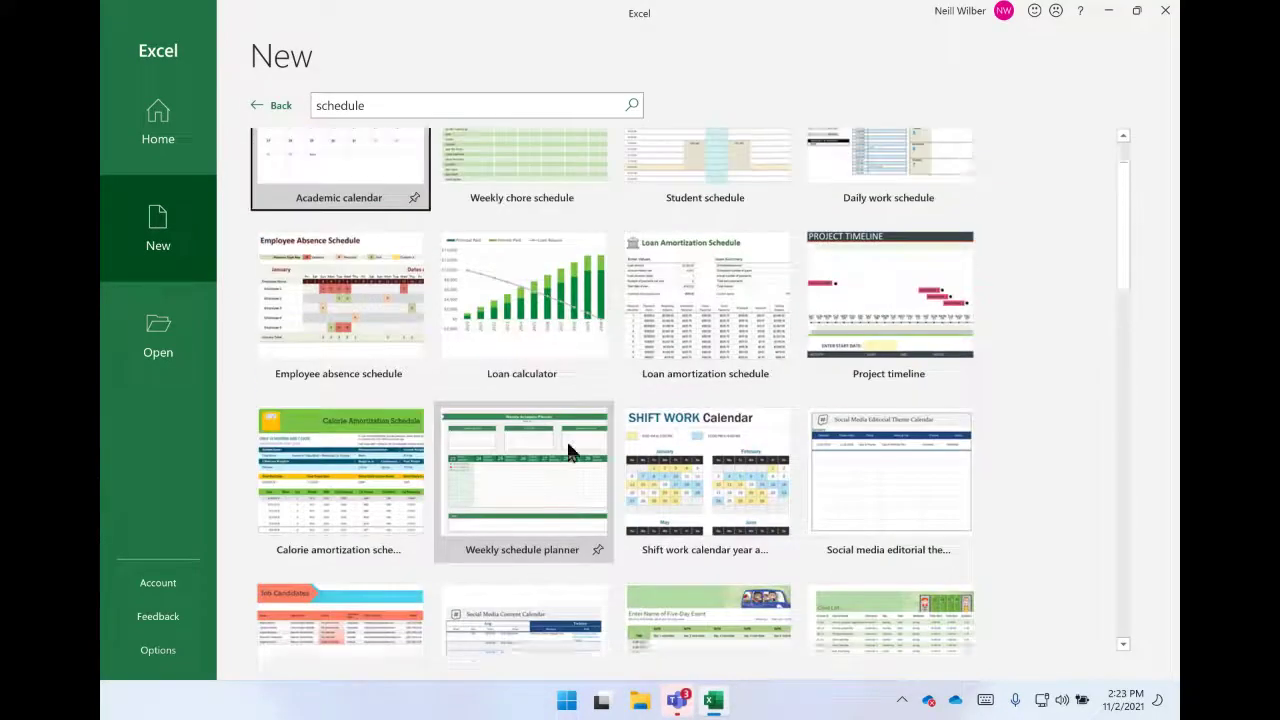
pyautogui.scroll(-4, 566, 439)
pyautogui.scroll(-4, 566, 452)
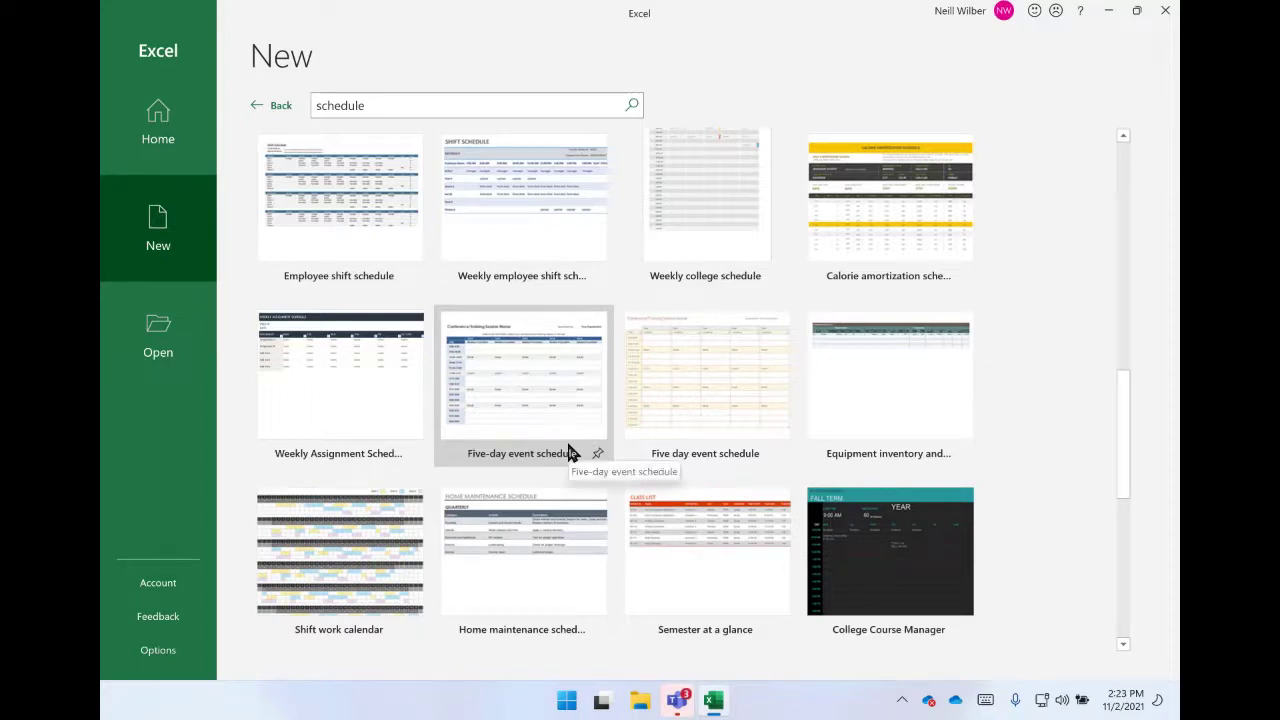
pyautogui.scroll(-3, 568, 452)
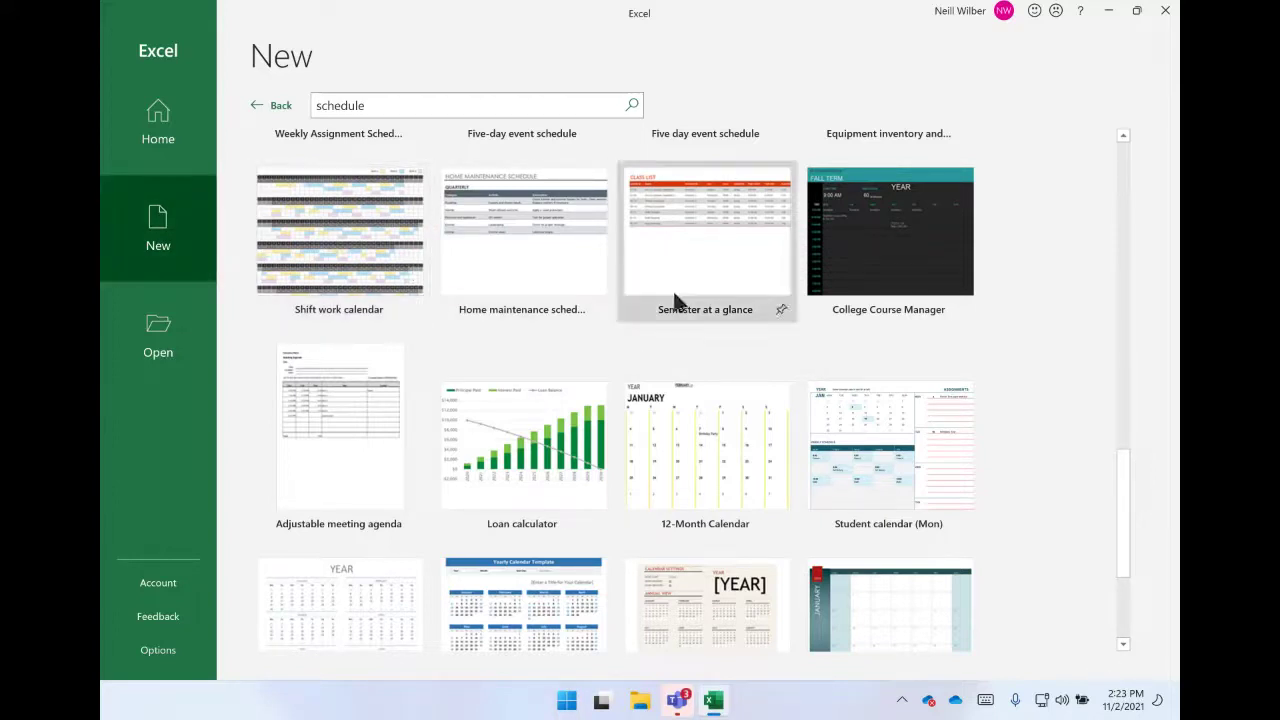
# - Leave the template search and review the Contoso sites available as locations for opening a workbook
pyautogui.click(257, 108)
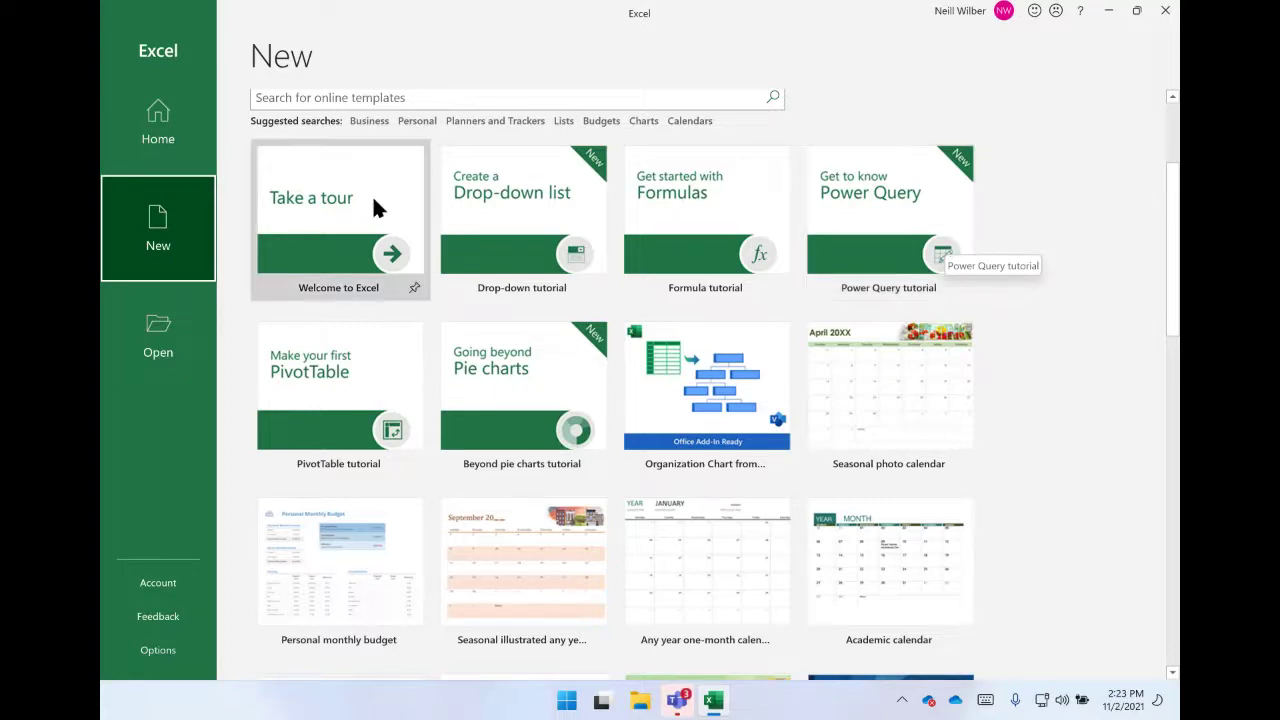
pyautogui.click(155, 352)
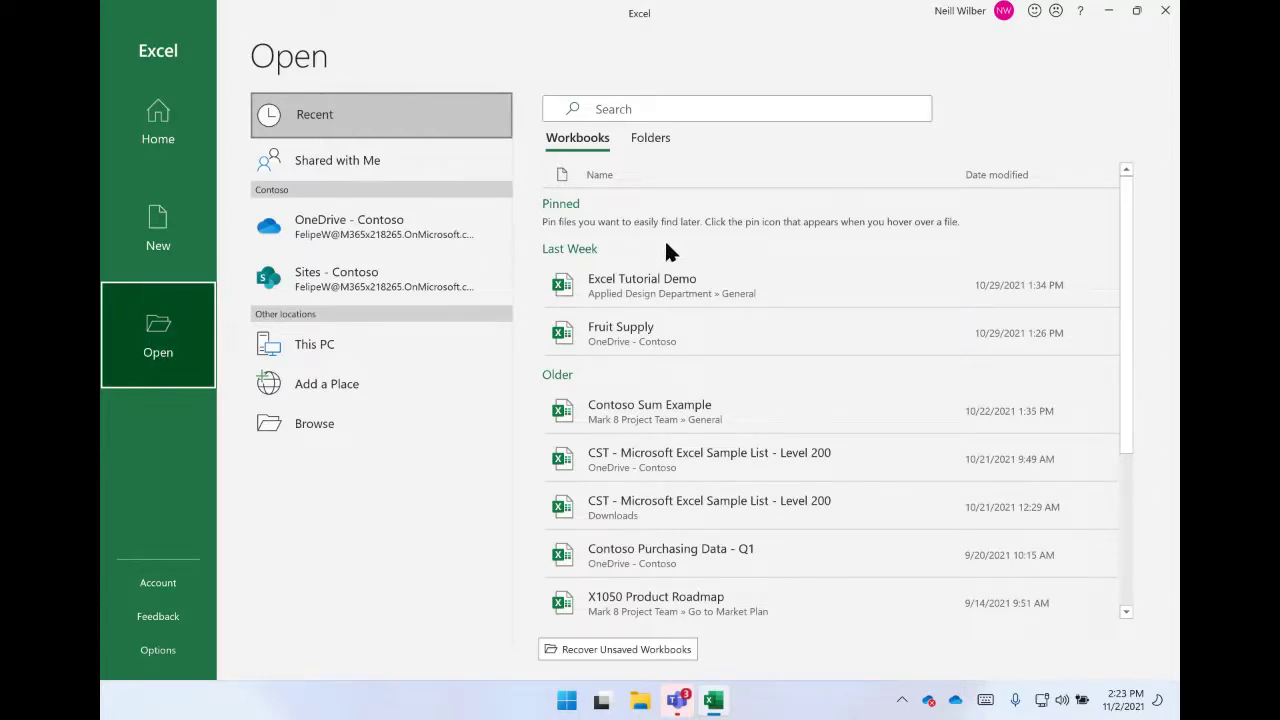
pyautogui.click(390, 289)
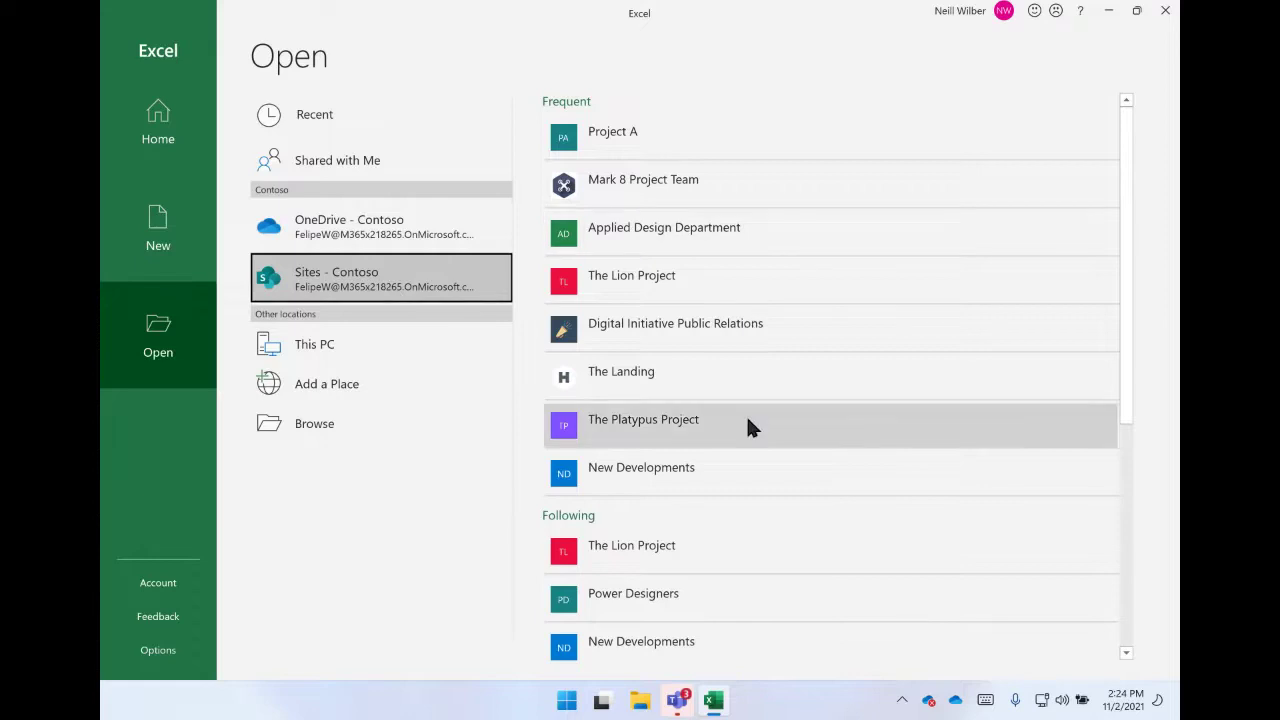
pyautogui.scroll(-5, 748, 420)
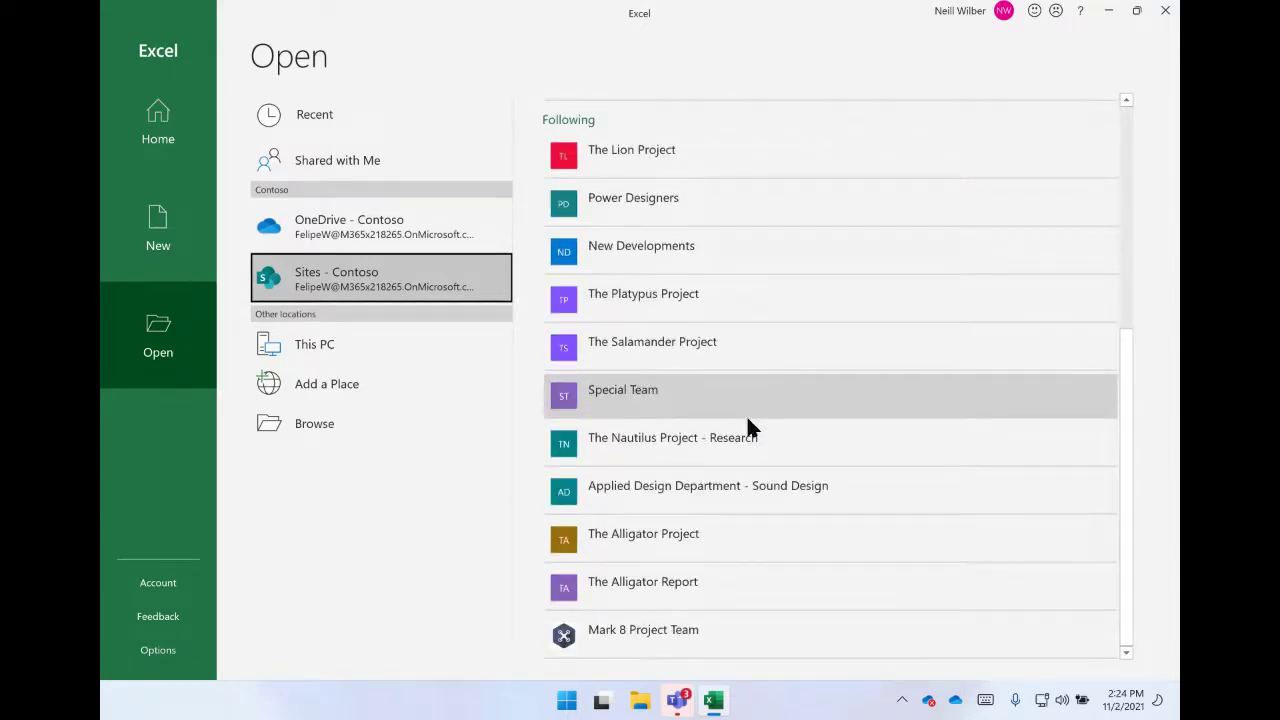
pyautogui.scroll(5, 748, 427)
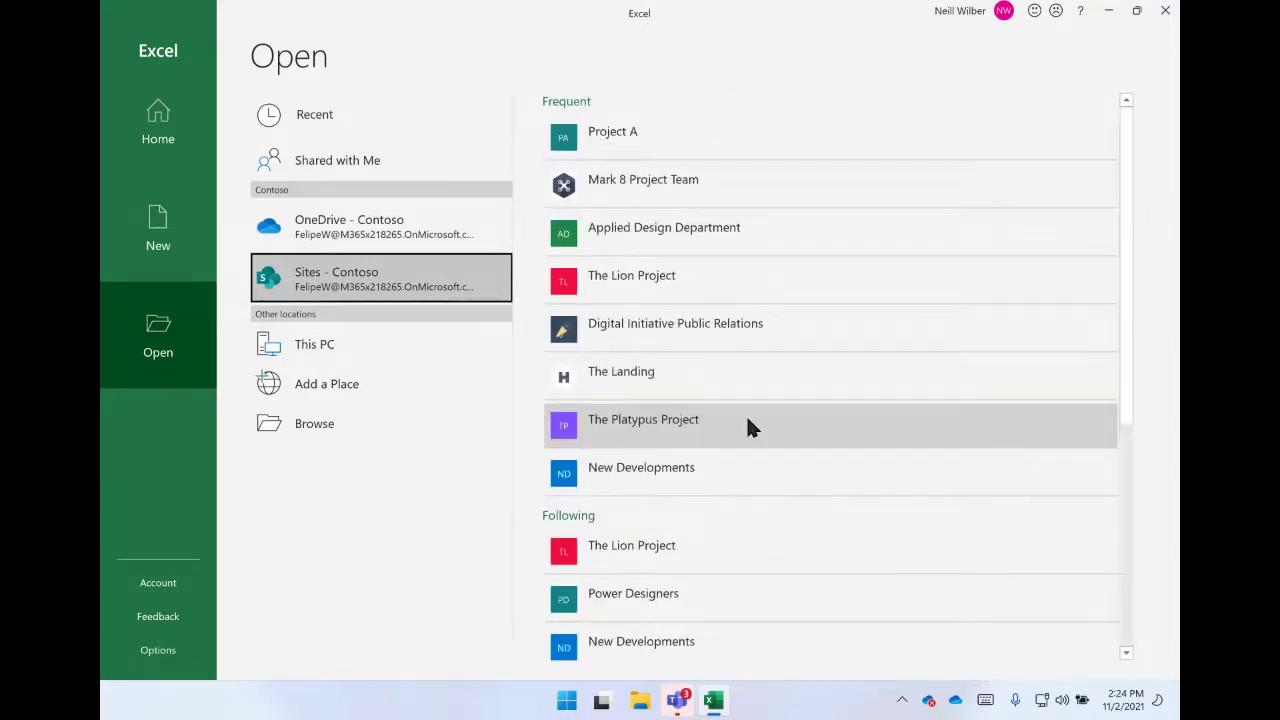
# - Return to the start page by way of the new-workbook page and look over its recent workbooks
pyautogui.click(160, 222)
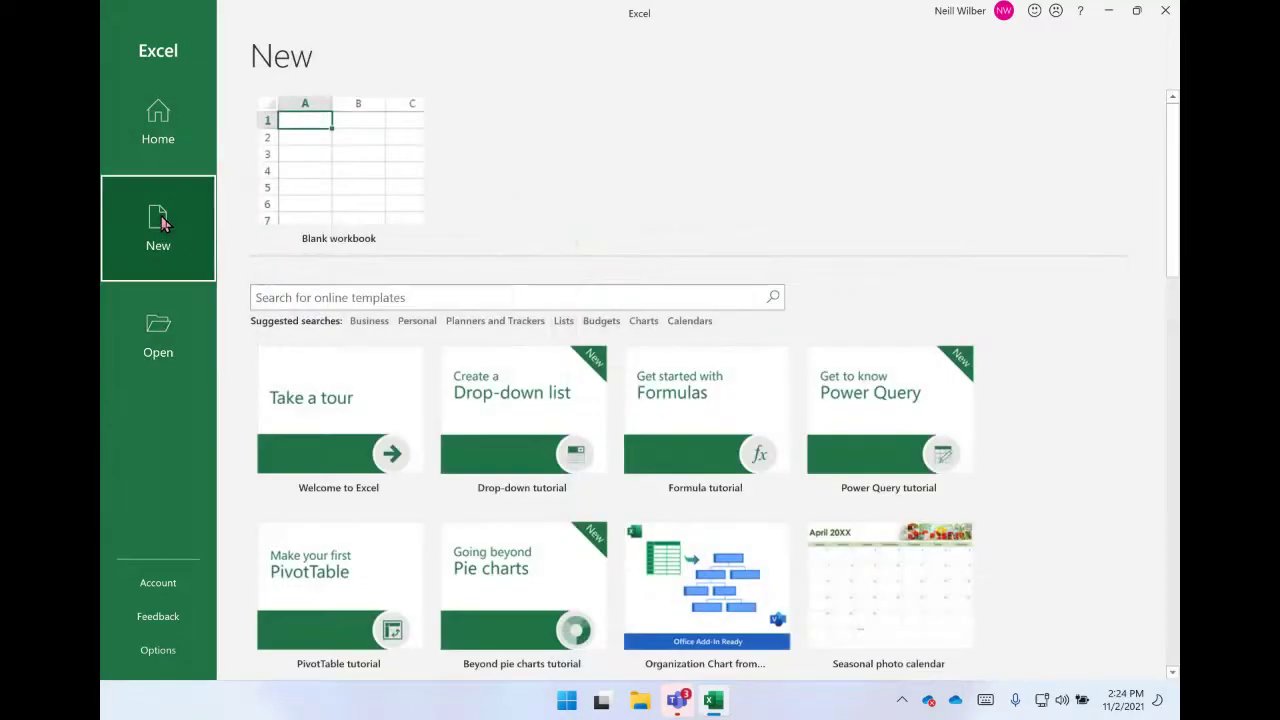
pyautogui.click(157, 143)
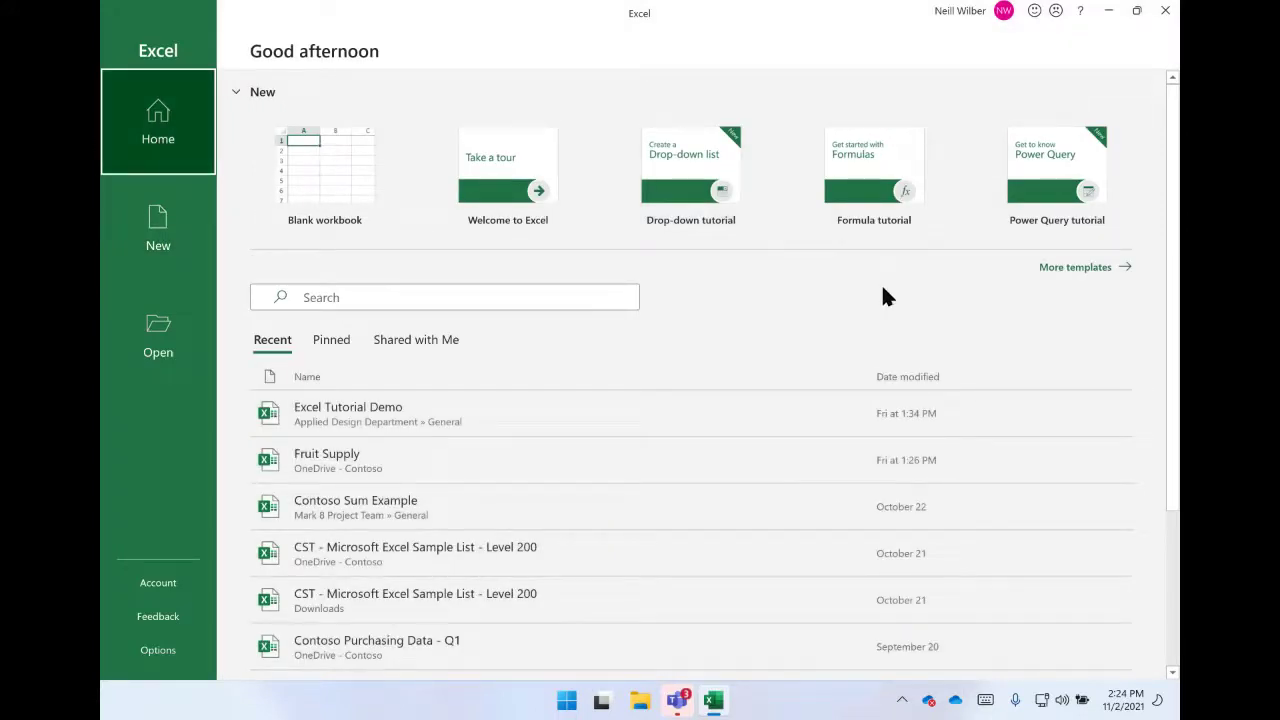
pyautogui.scroll(-2, 882, 296)
pyautogui.scroll(1, 882, 296)
pyautogui.scroll(1, 881, 283)
# - Browse the complete list of installed Windows apps down past PowerPoint and Publisher, closing it when done
pyautogui.click(566, 700)
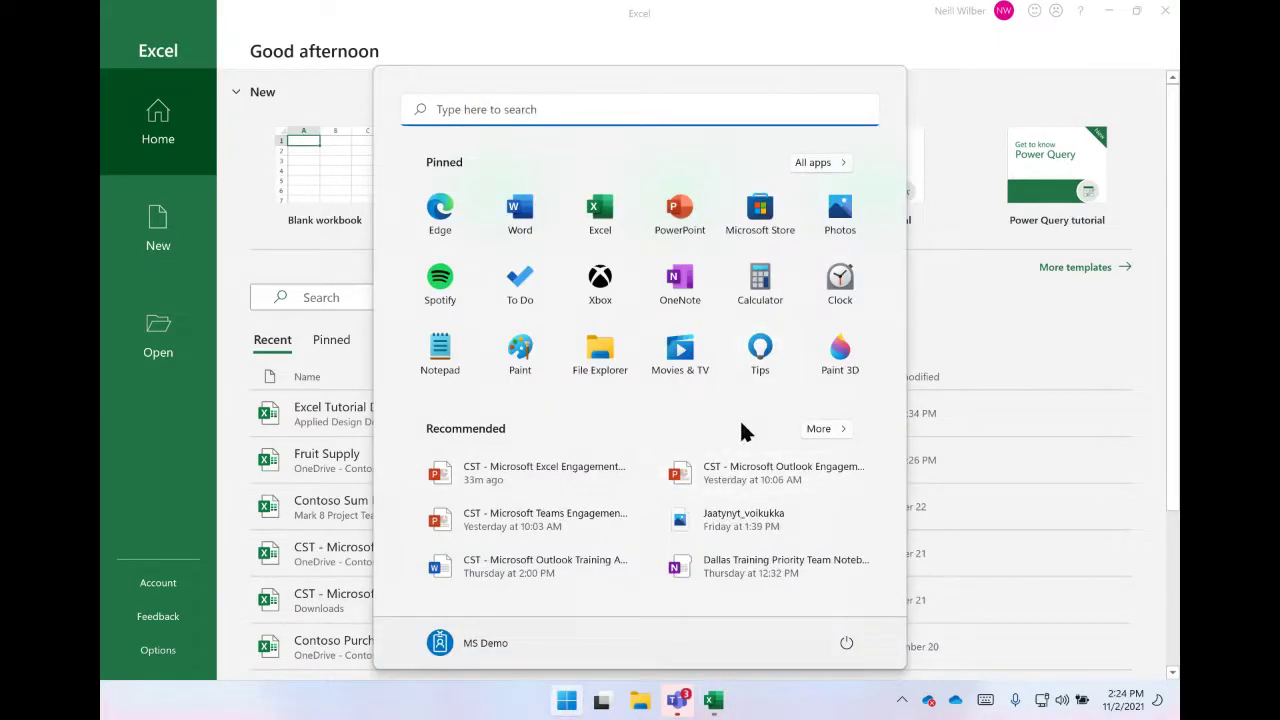
pyautogui.click(812, 162)
pyautogui.scroll(-10, 583, 344)
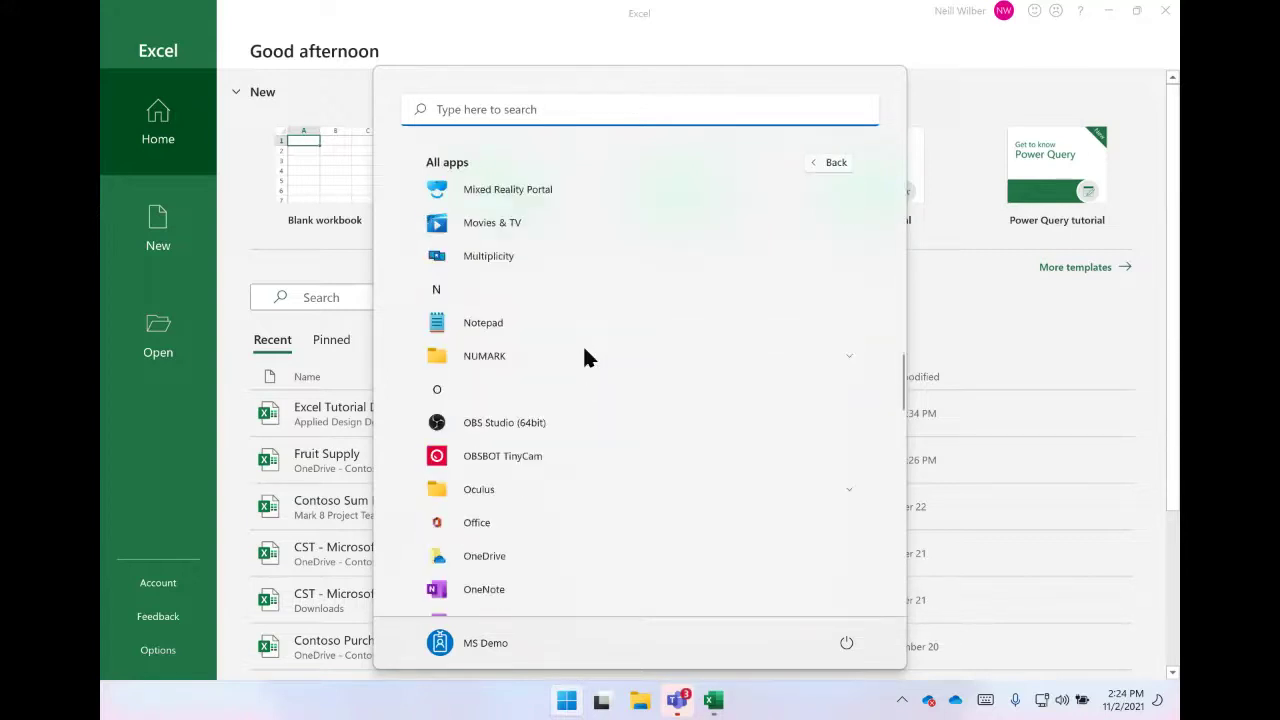
pyautogui.scroll(-5, 583, 344)
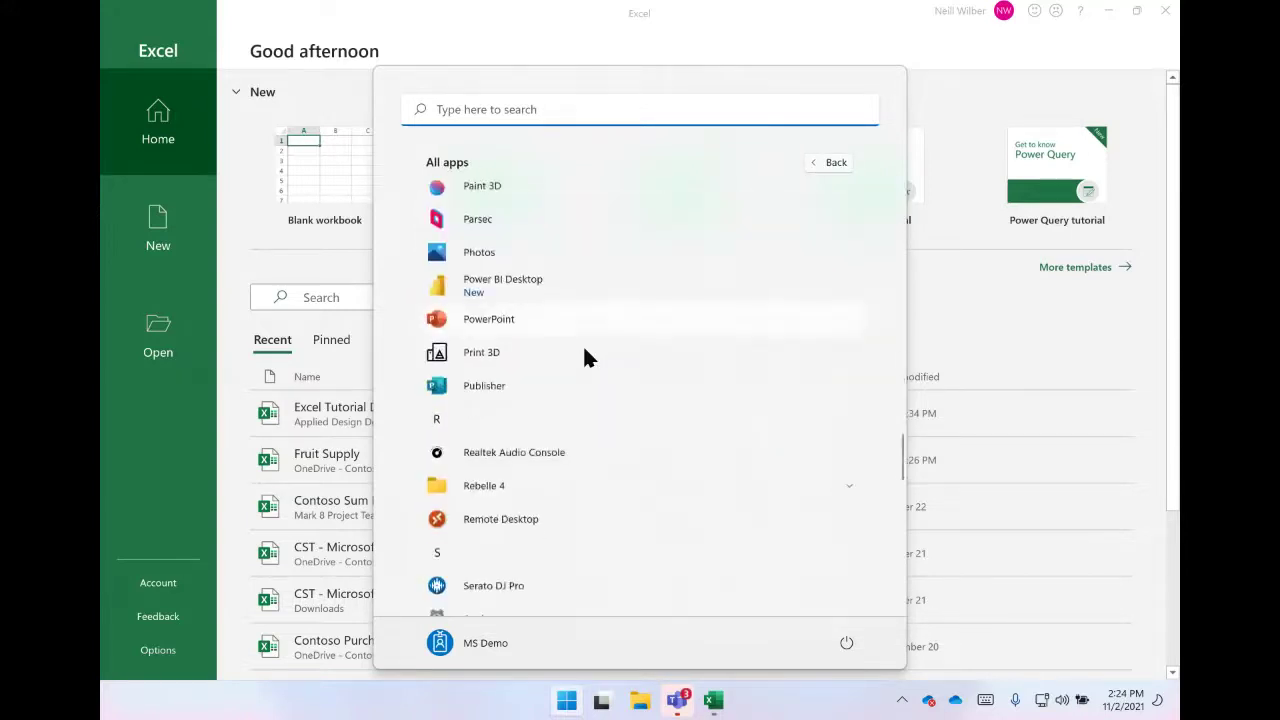
pyautogui.click(566, 700)
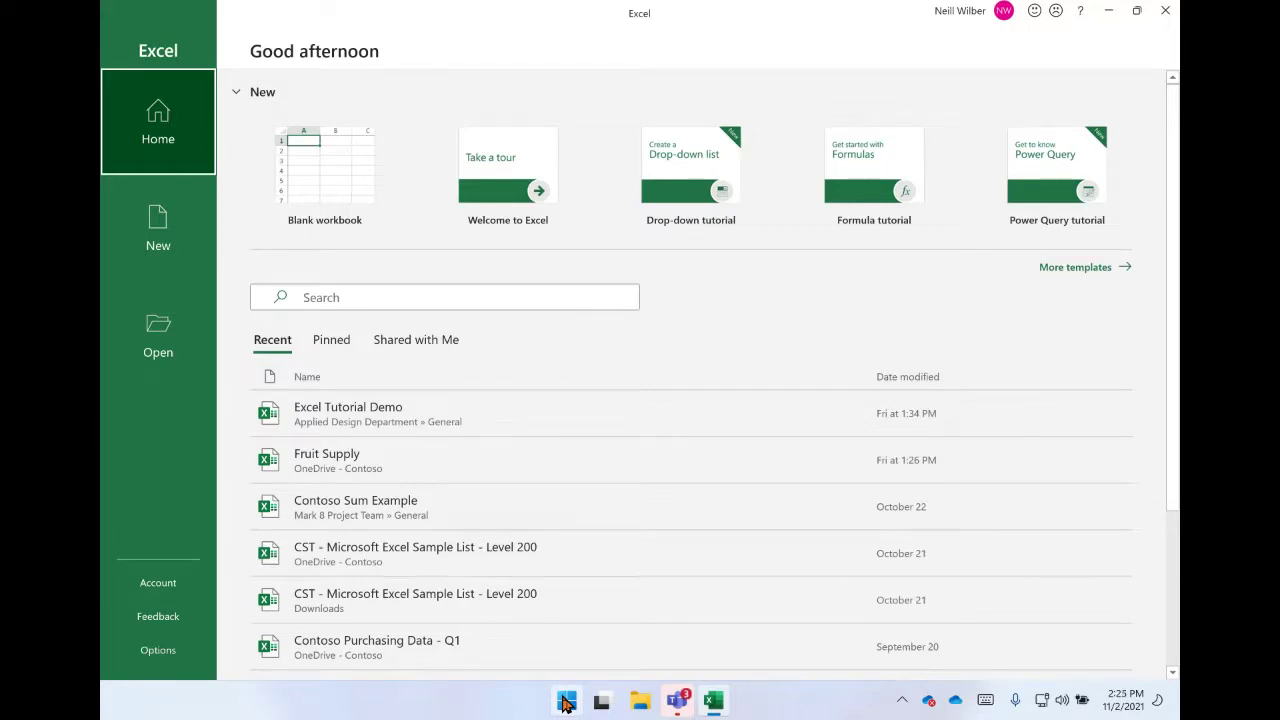
# - Reopen the complete list of installed Windows apps and locate Excel under the letter E
pyautogui.click(566, 703)
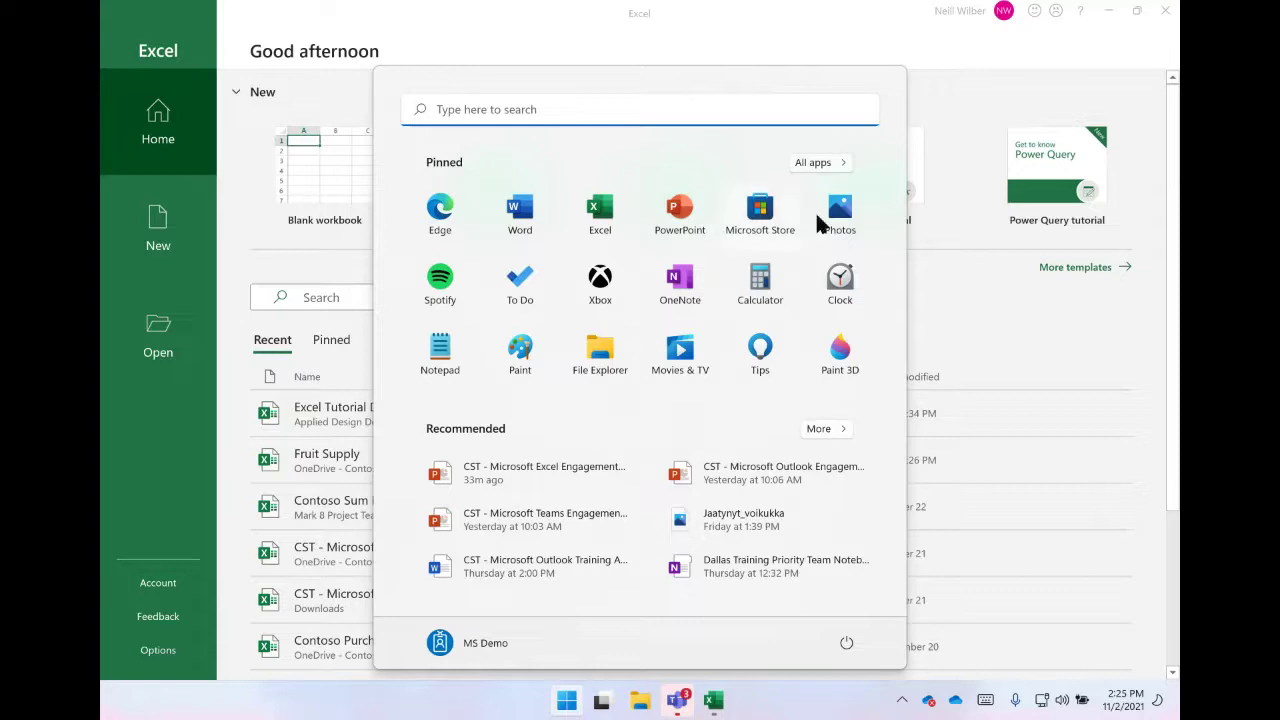
pyautogui.click(803, 166)
pyautogui.scroll(-6, 619, 400)
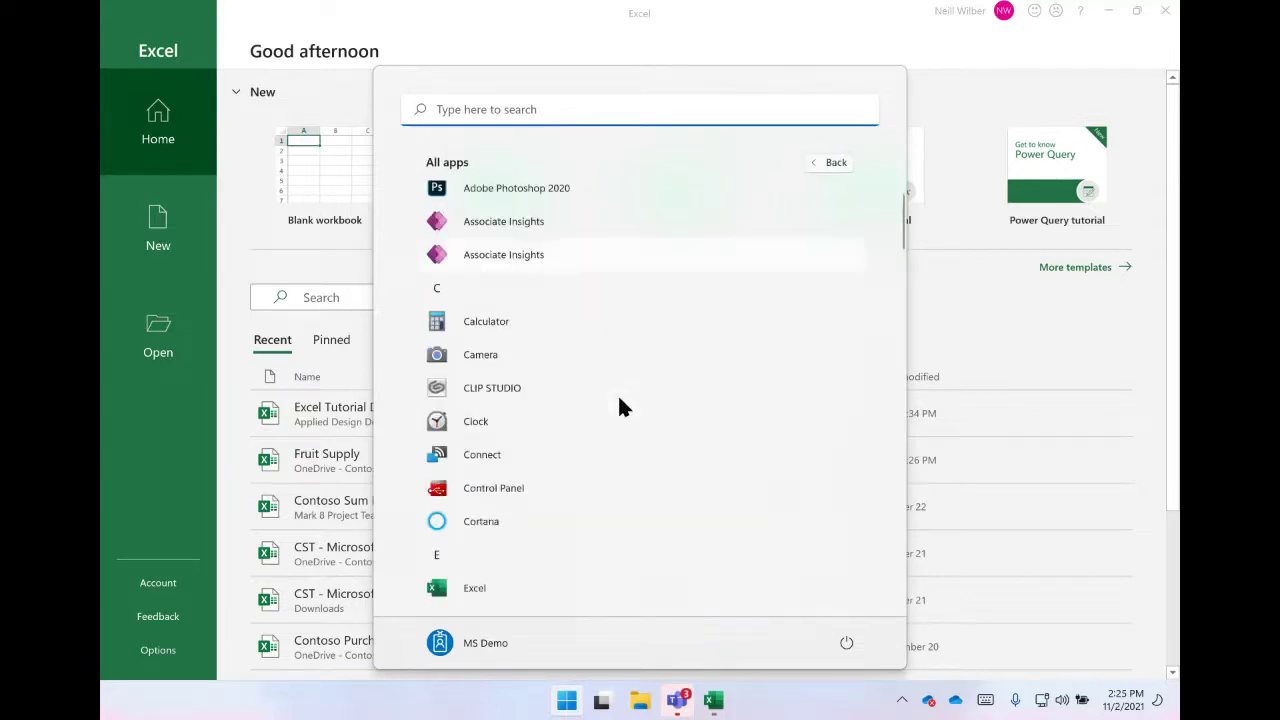
pyautogui.scroll(5, 619, 399)
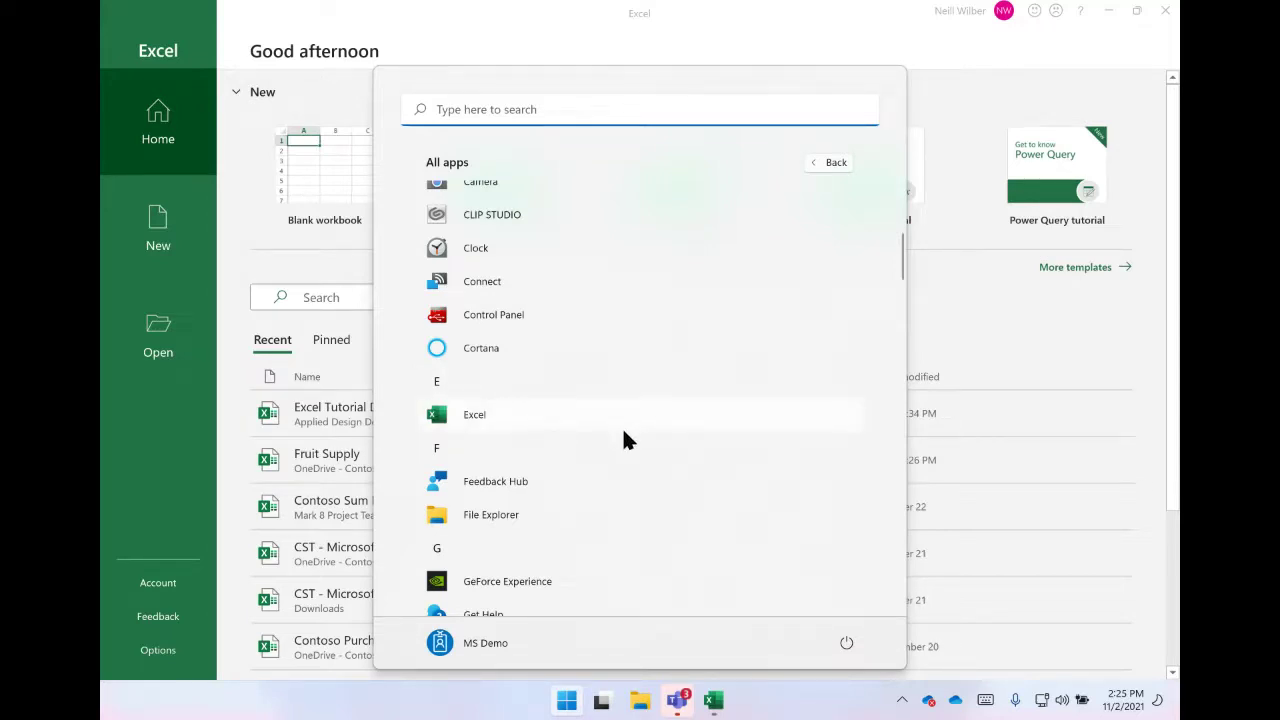
# - Dismiss the Windows app list and open office.com in the web browser, filling the screen
pyautogui.click(1032, 335)
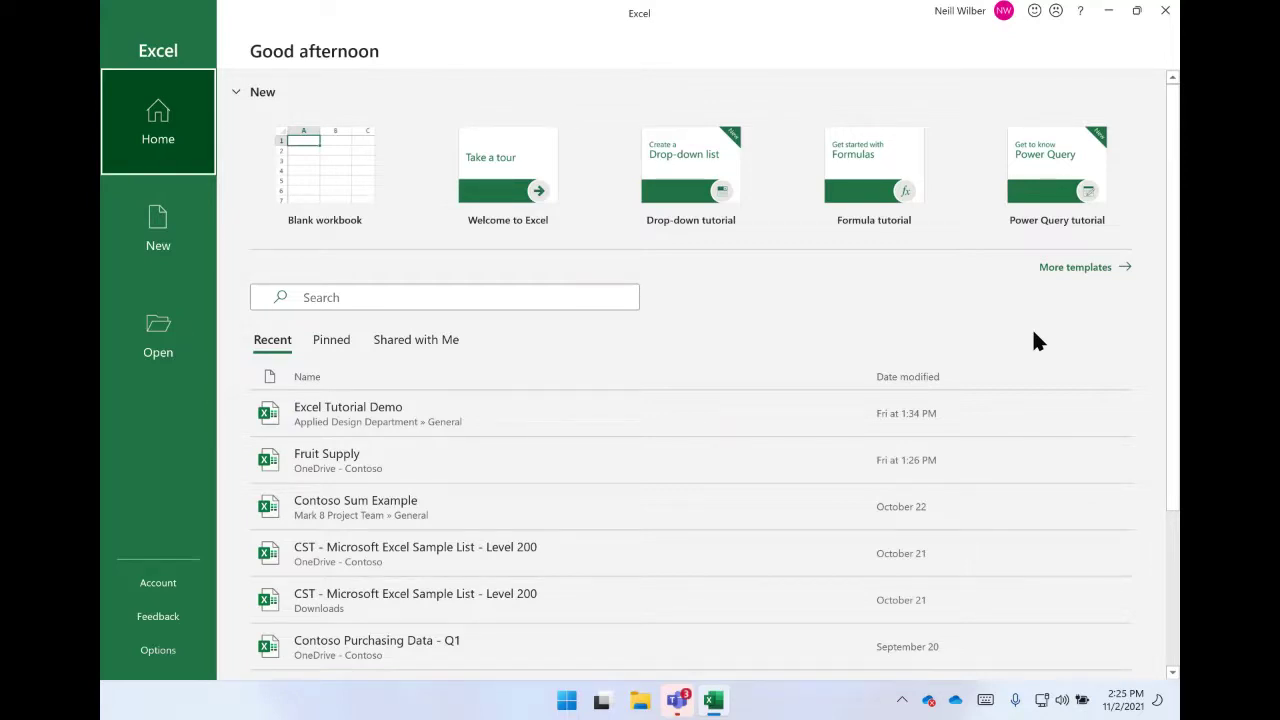
pyautogui.press('super')
pyautogui.write('offi')
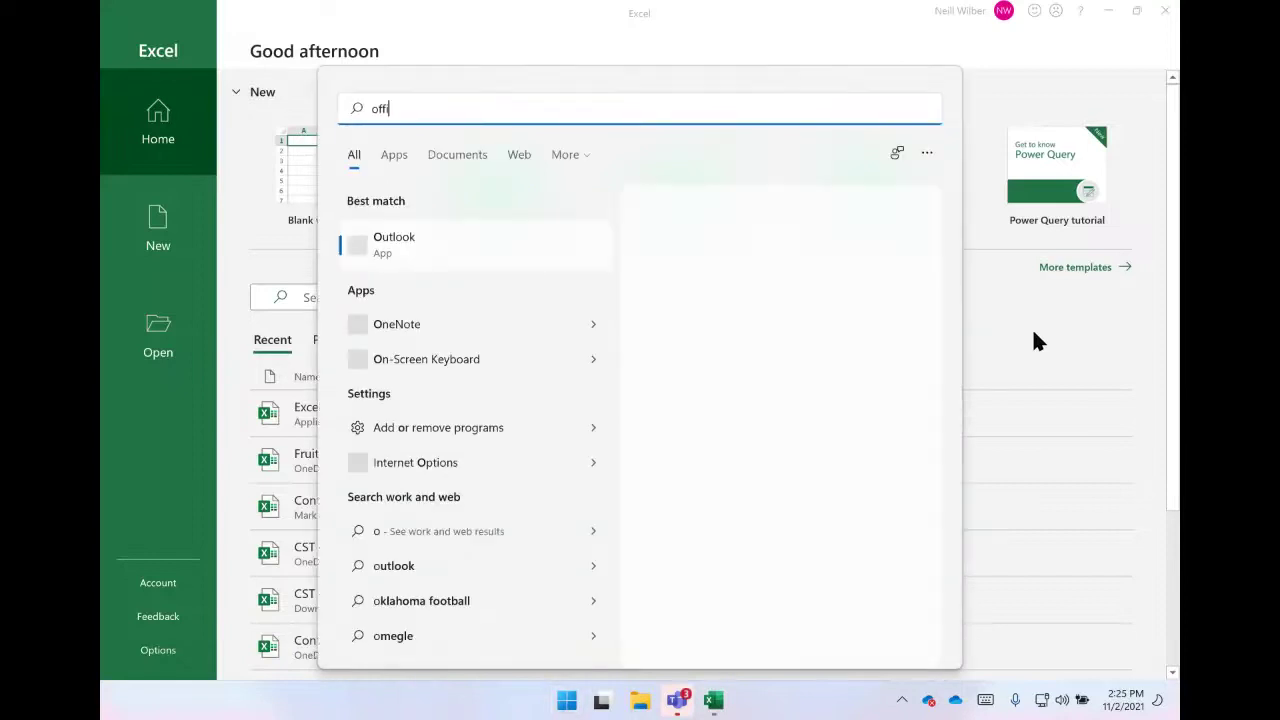
pyautogui.write('ce.com')
pyautogui.press('Return')
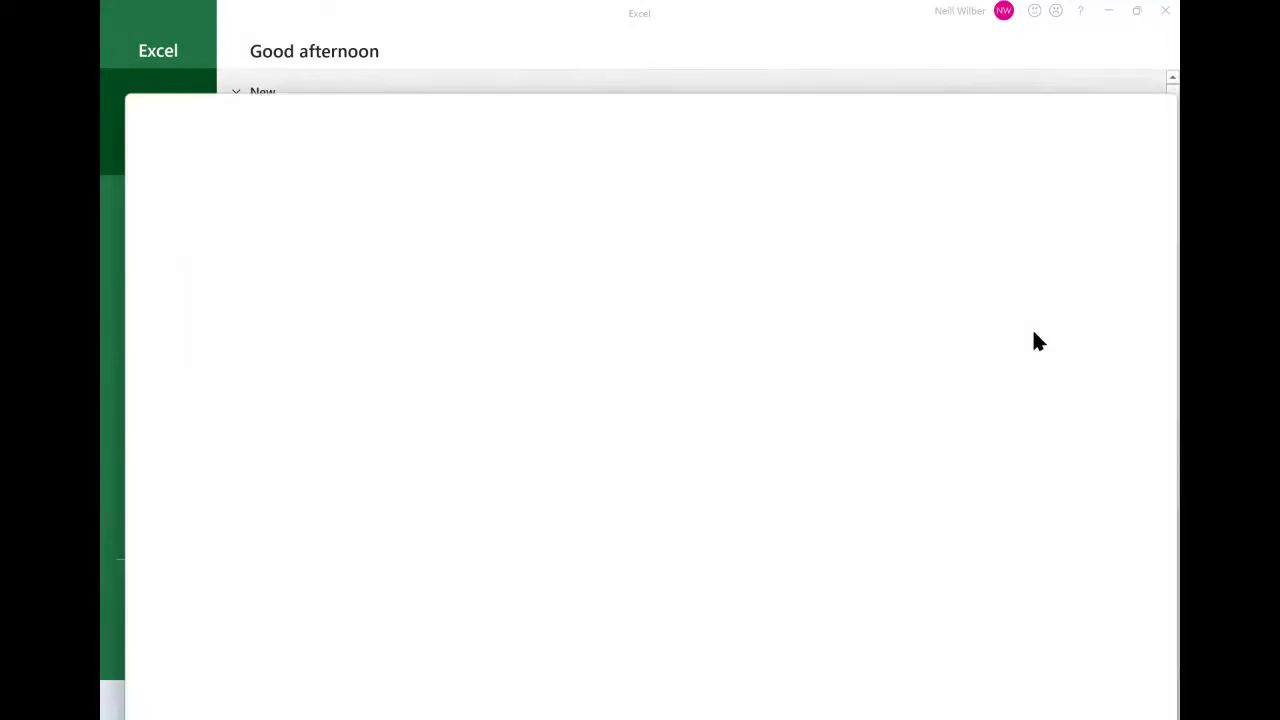
pyautogui.click(1136, 101)
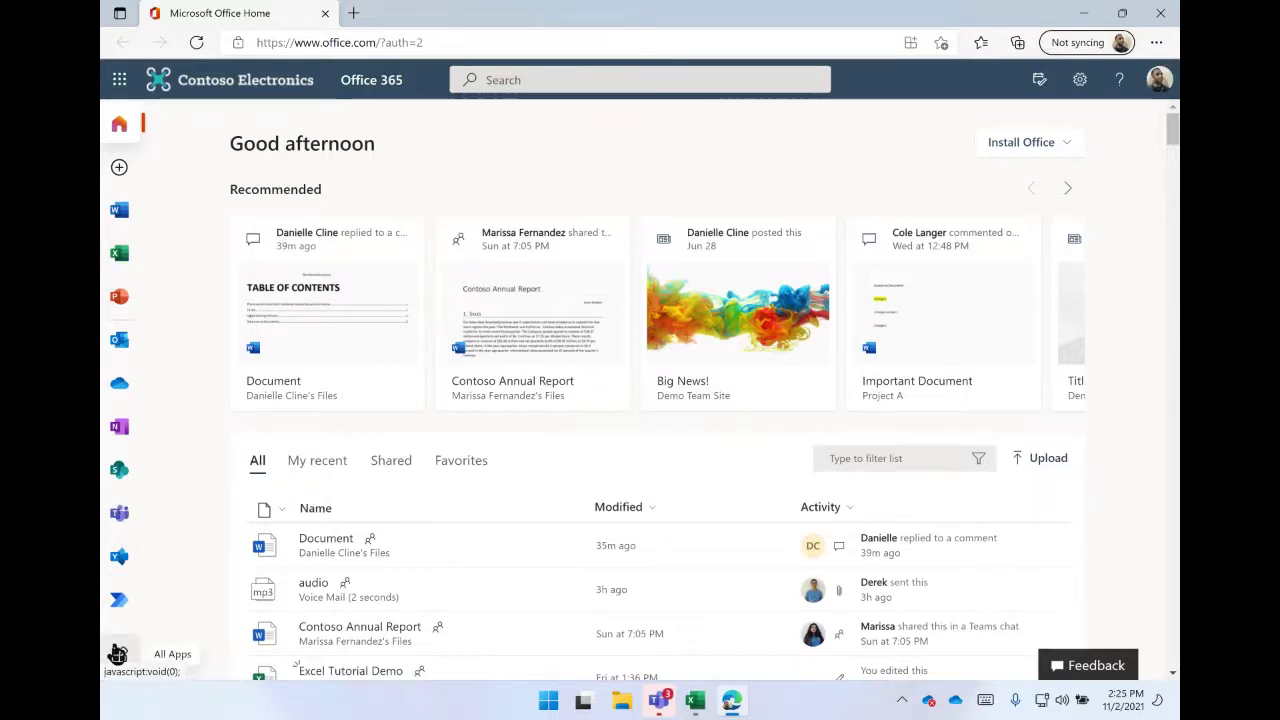
# - Look over the Office home page, checking the app shortcuts and the list of recent files
pyautogui.scroll(-1, 118, 329)
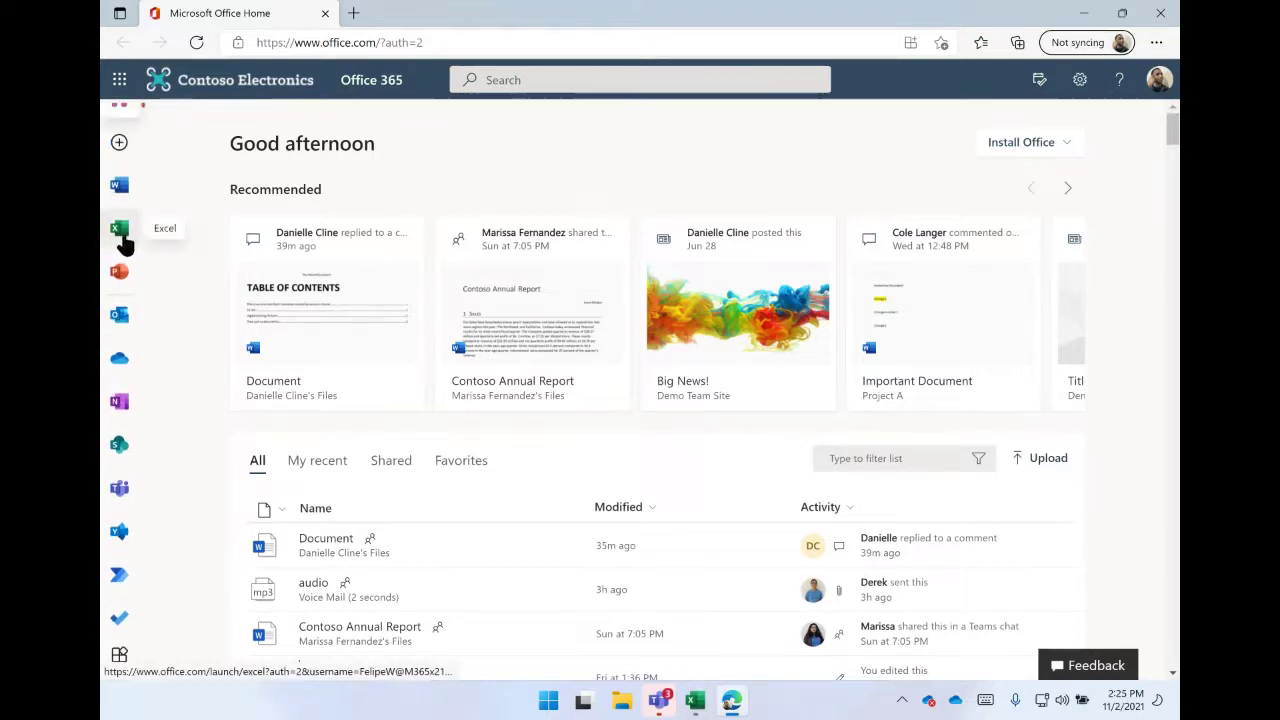
pyautogui.scroll(-4, 300, 330)
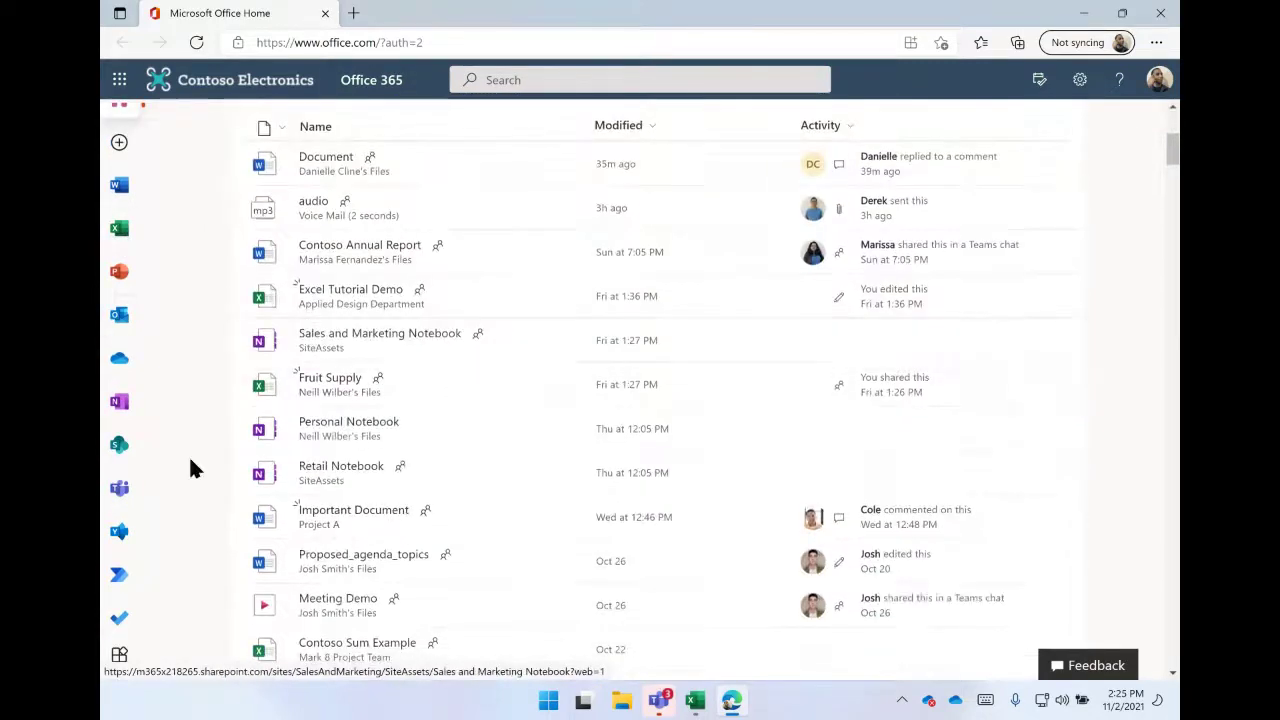
pyautogui.scroll(4, 196, 479)
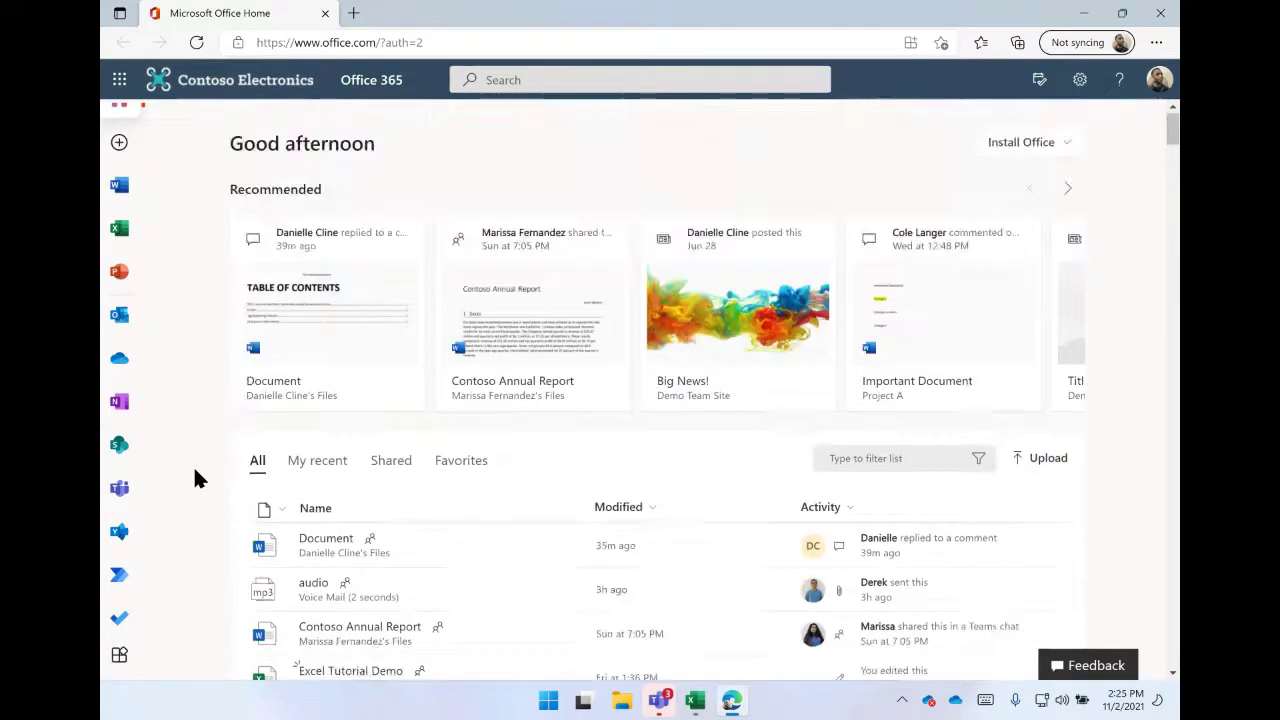
pyautogui.scroll(-1, 196, 479)
pyautogui.scroll(-5, 196, 479)
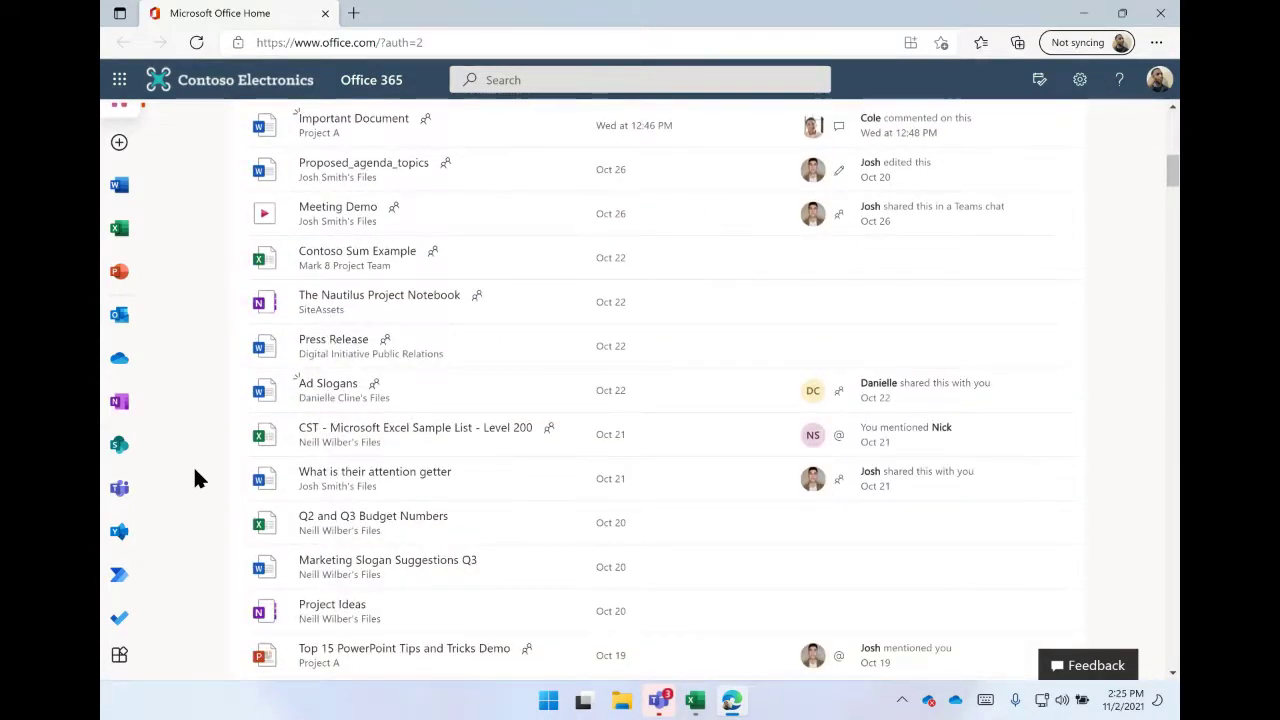
pyautogui.scroll(1, 196, 479)
pyautogui.scroll(5, 196, 479)
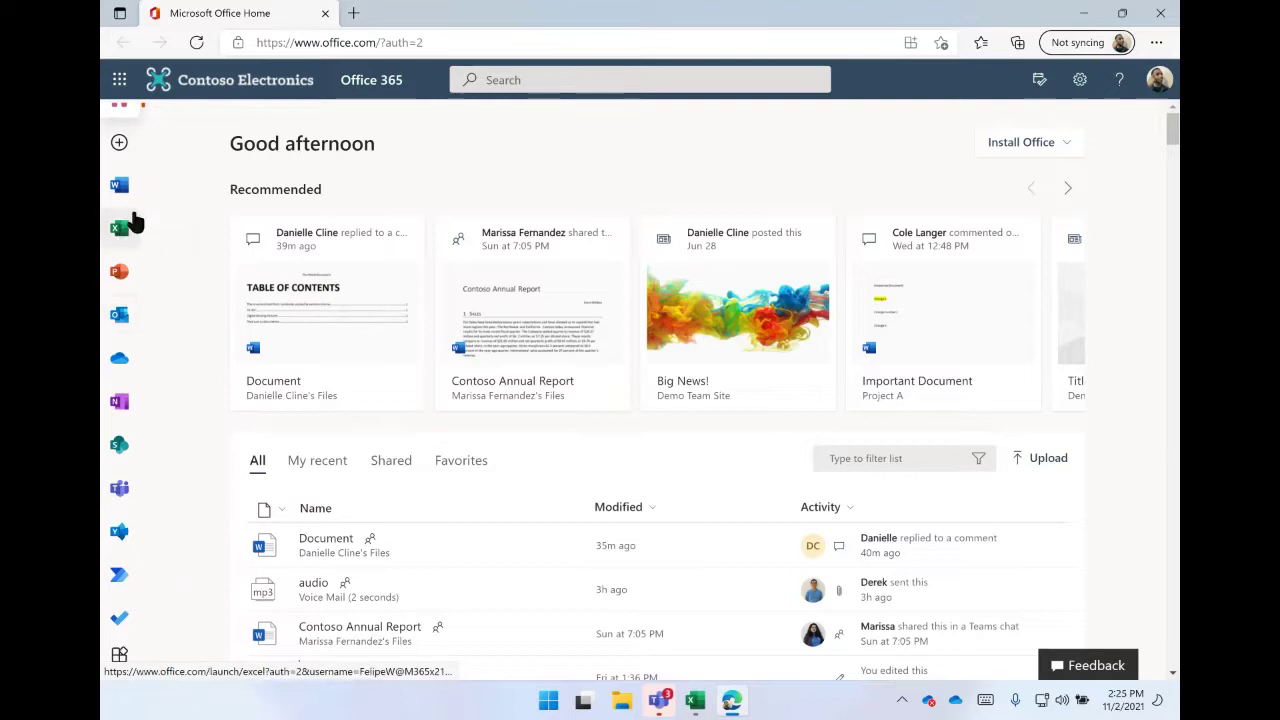
# - Check the install options offered for Office and close them without choosing one
pyautogui.click(1048, 145)
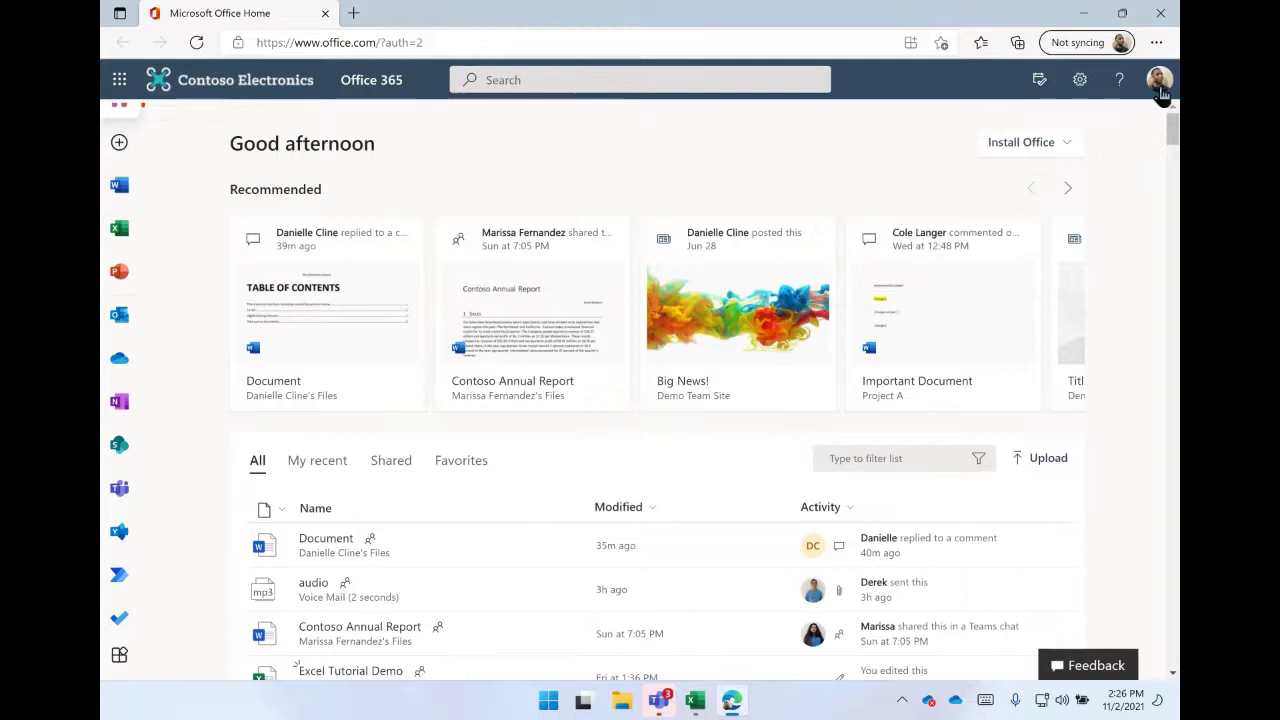
pyautogui.click(990, 148)
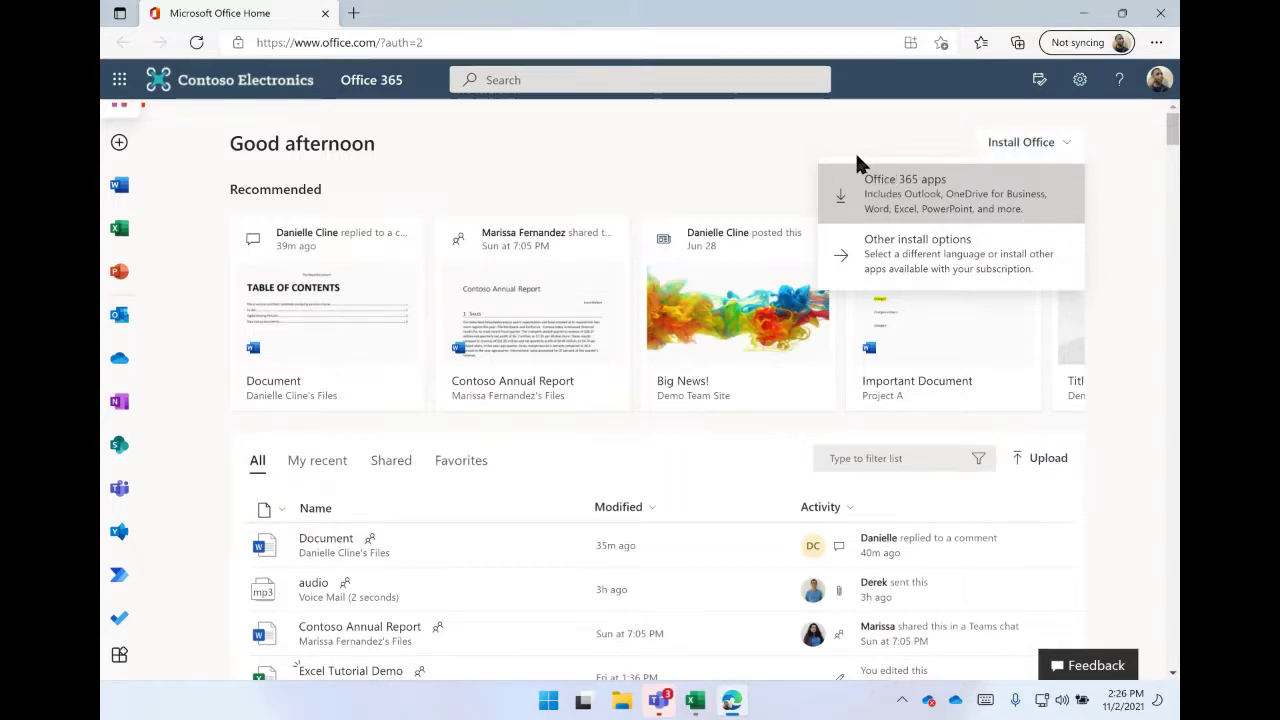
pyautogui.click(757, 167)
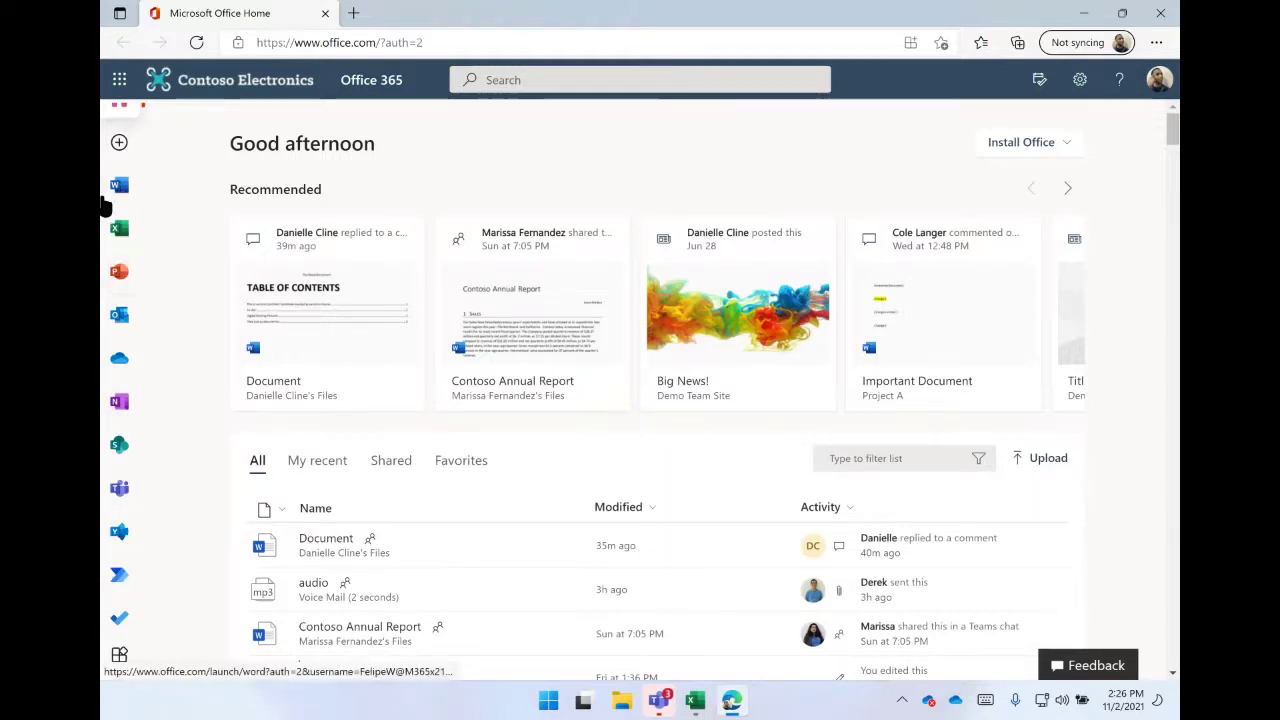
# - Browse the full overview of available Office 365 apps, and close the browser to return to Excel
pyautogui.scroll(-3, 106, 192)
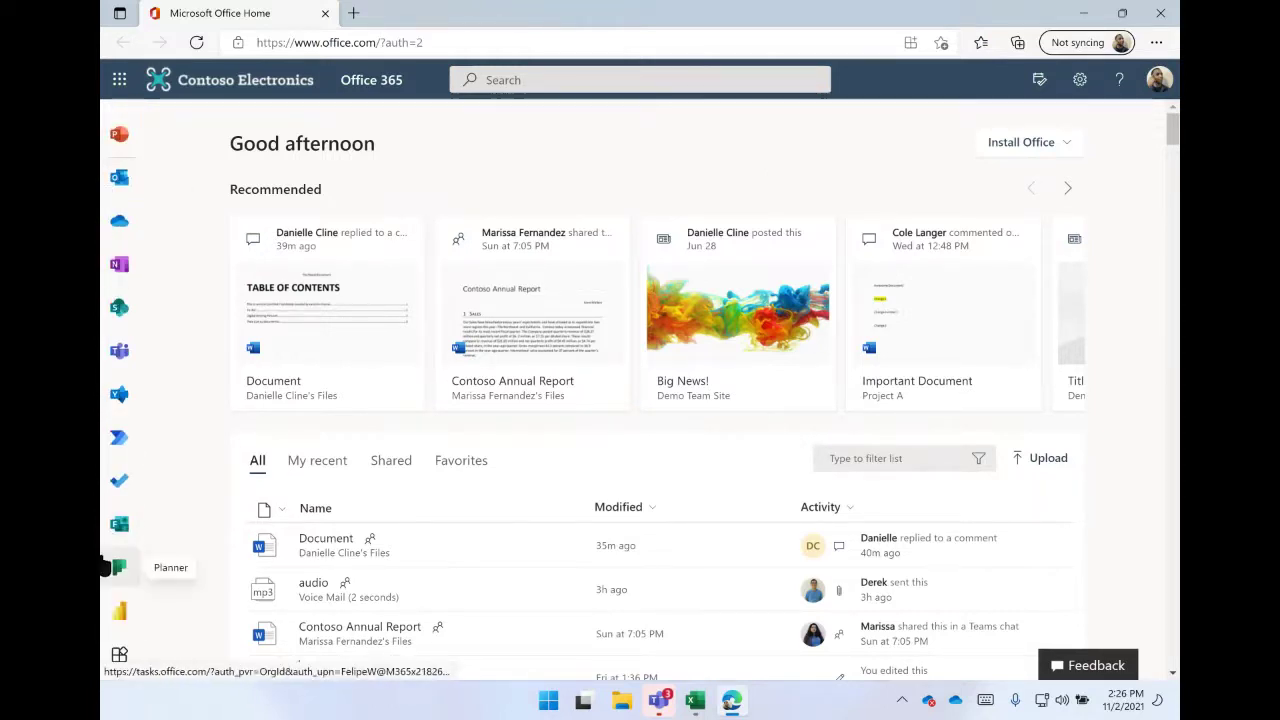
pyautogui.click(119, 654)
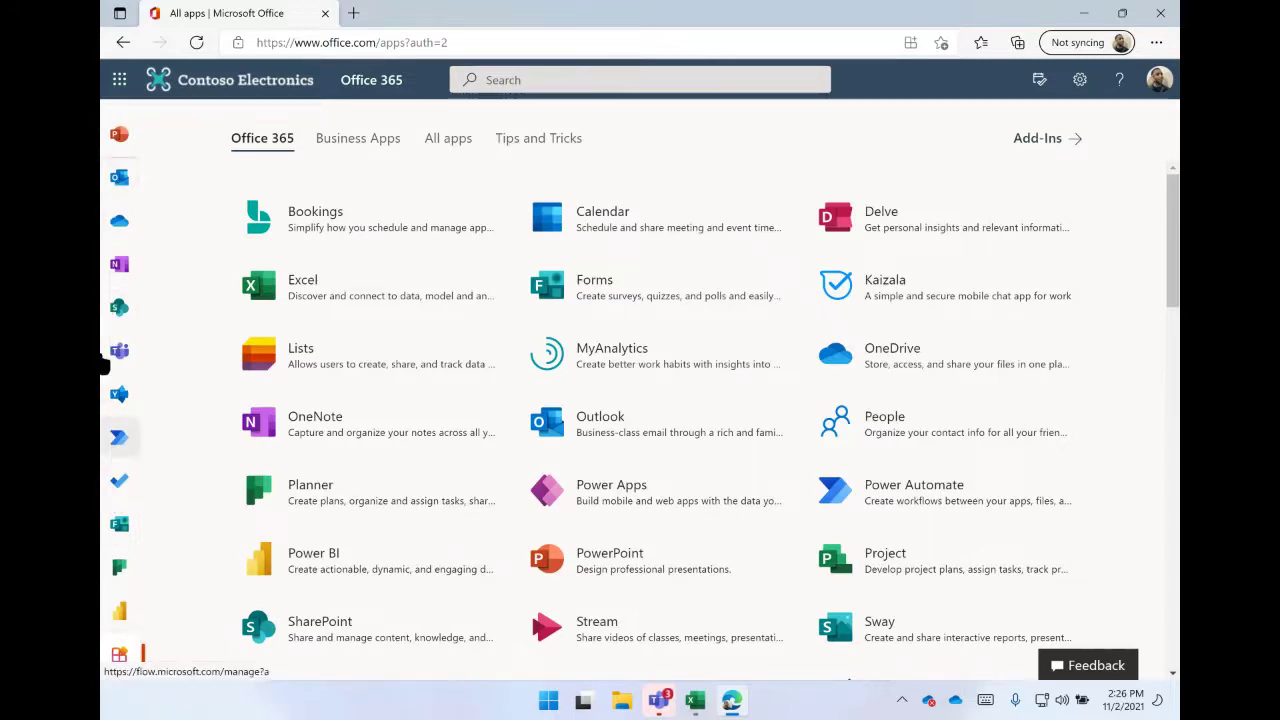
pyautogui.scroll(-2, 507, 455)
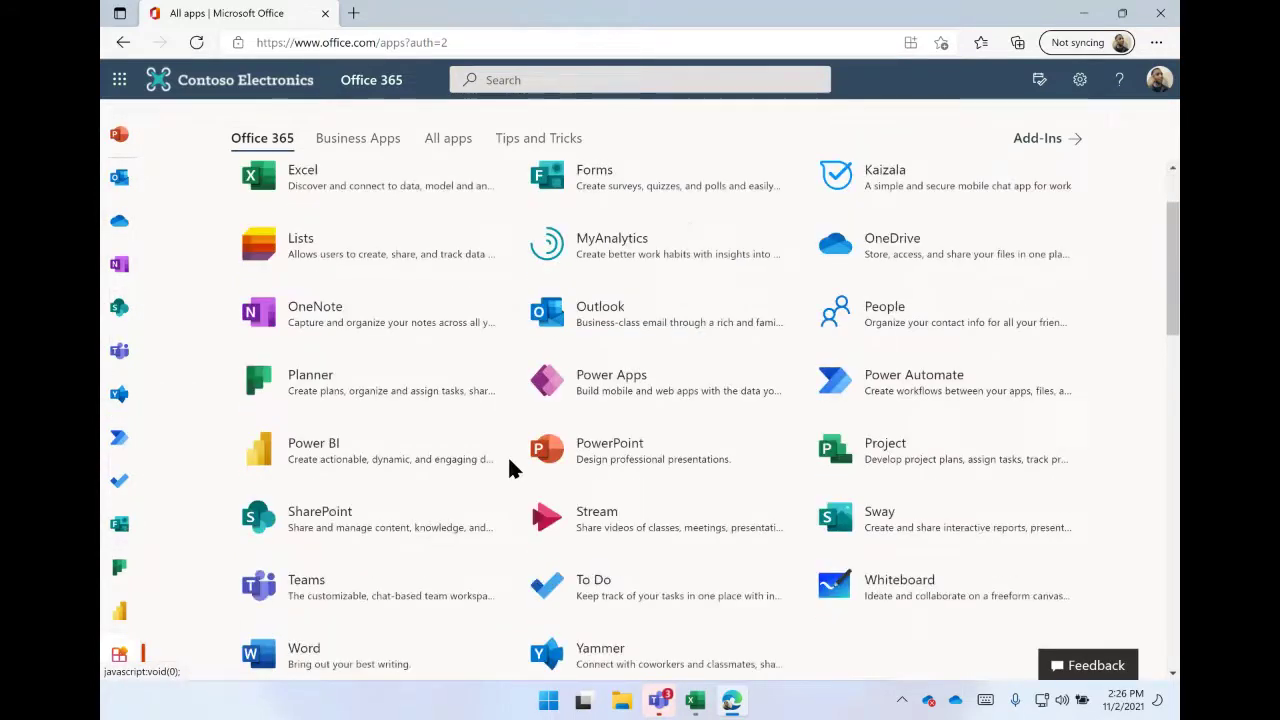
pyautogui.scroll(1, 507, 455)
pyautogui.scroll(1, 509, 463)
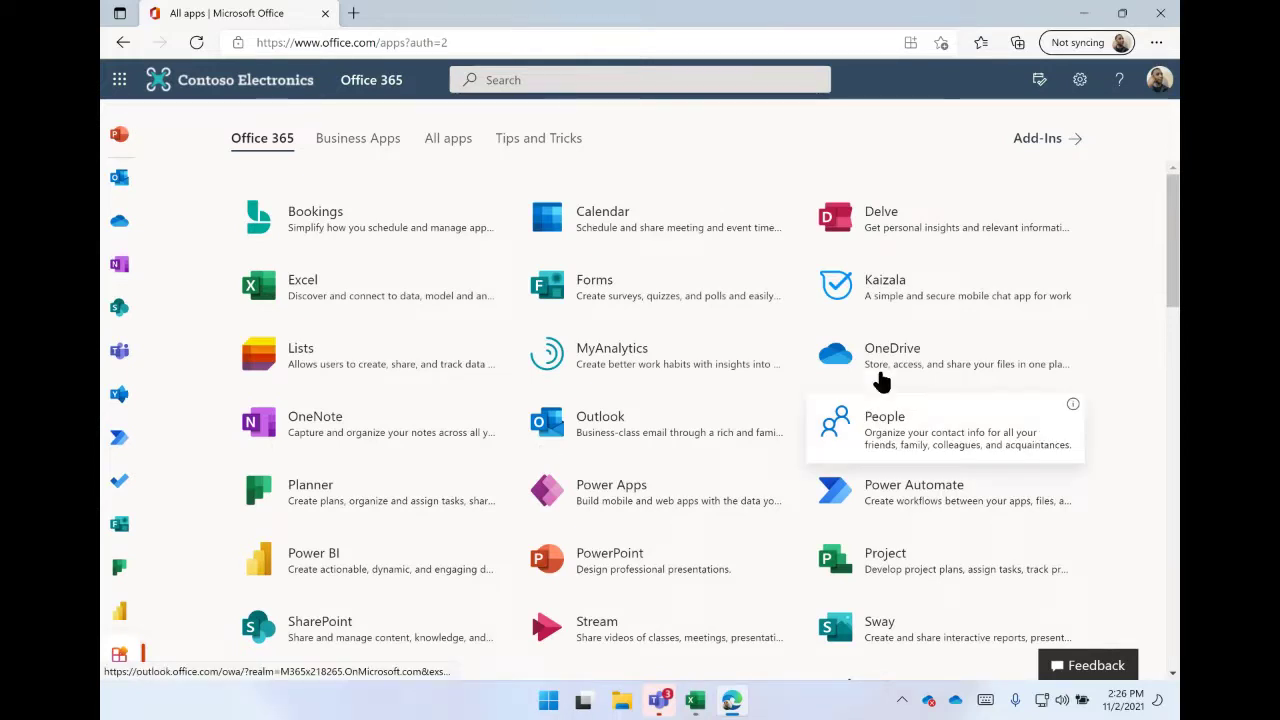
pyautogui.click(1160, 13)
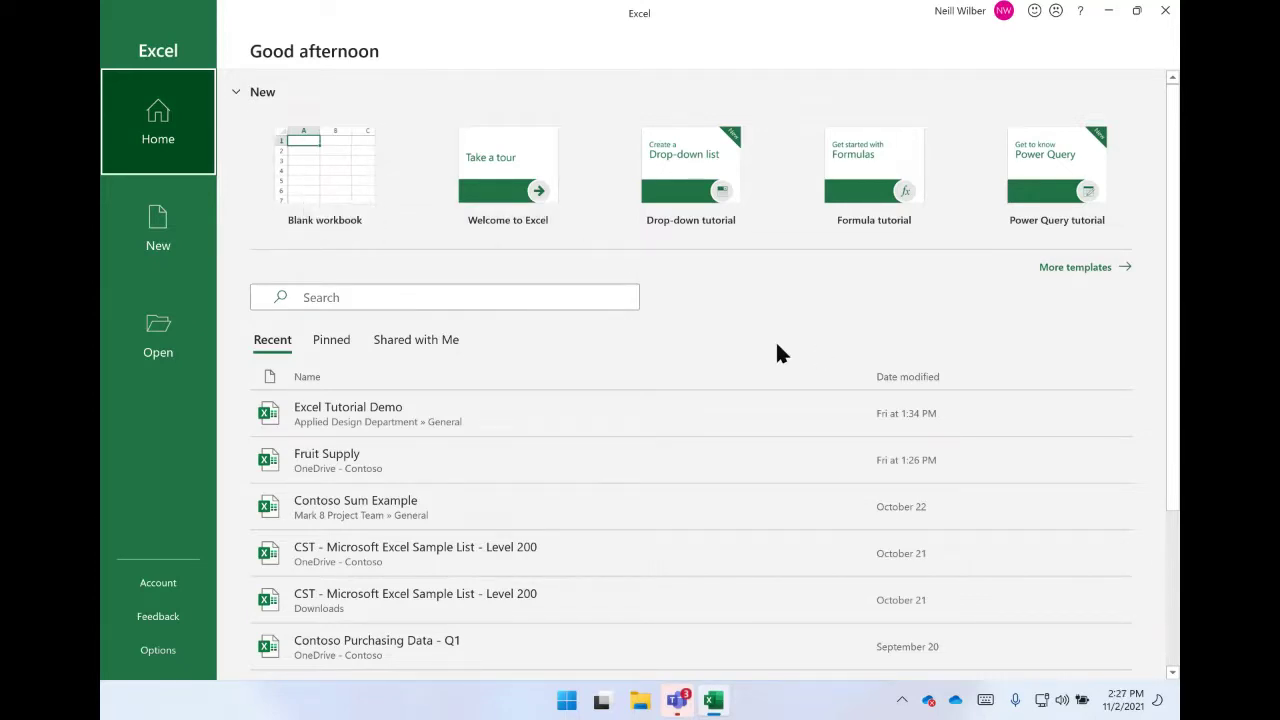
# - Open the recent workbook Fruit Supply and look over the table and chart on Sheet1
pyautogui.click(327, 455)
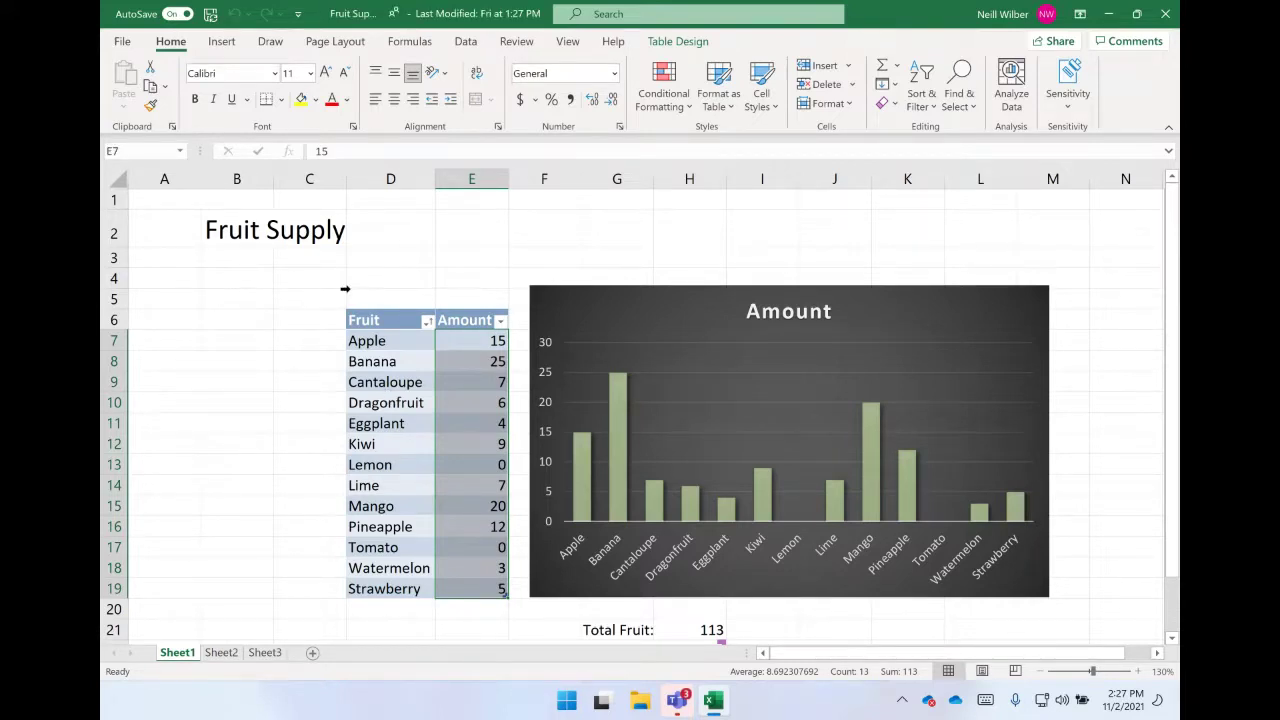
pyautogui.scroll(-3, 345, 289)
pyautogui.scroll(3, 345, 289)
pyautogui.scroll(-1, 700, 271)
pyautogui.scroll(1, 700, 271)
pyautogui.moveTo(1170, 228)
pyautogui.mouseDown()
pyautogui.moveTo(1173, 306)
pyautogui.moveTo(1168, 234)
pyautogui.mouseUp()
# - Look through the Insert, Draw, Page Layout and Formulas commands, returning to the Home commands
pyautogui.click(215, 42)
pyautogui.click(267, 44)
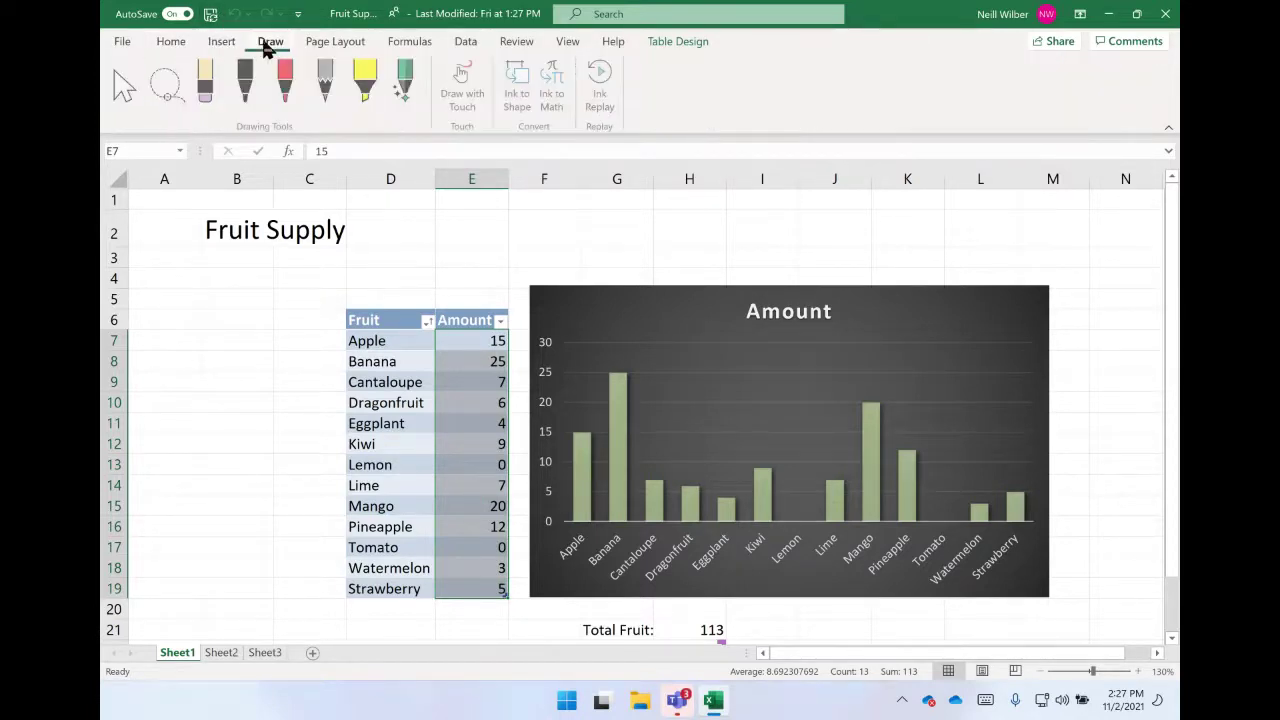
pyautogui.click(325, 43)
pyautogui.click(409, 42)
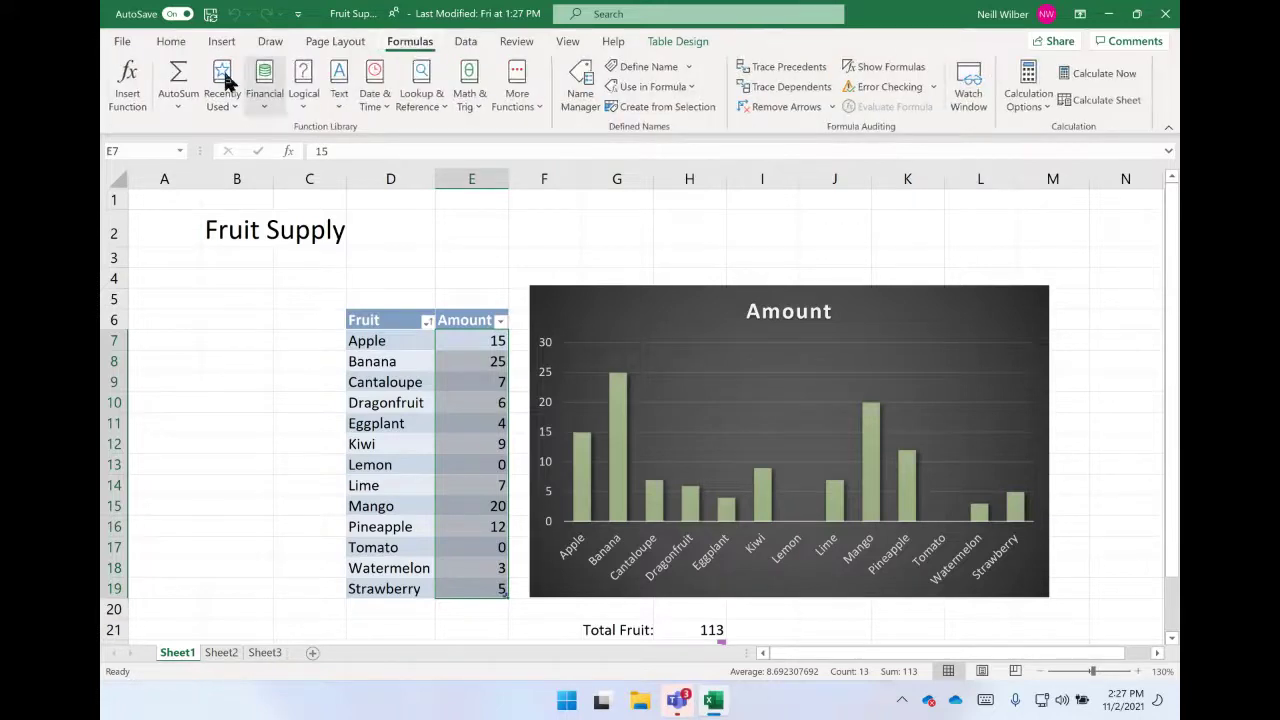
pyautogui.click(171, 44)
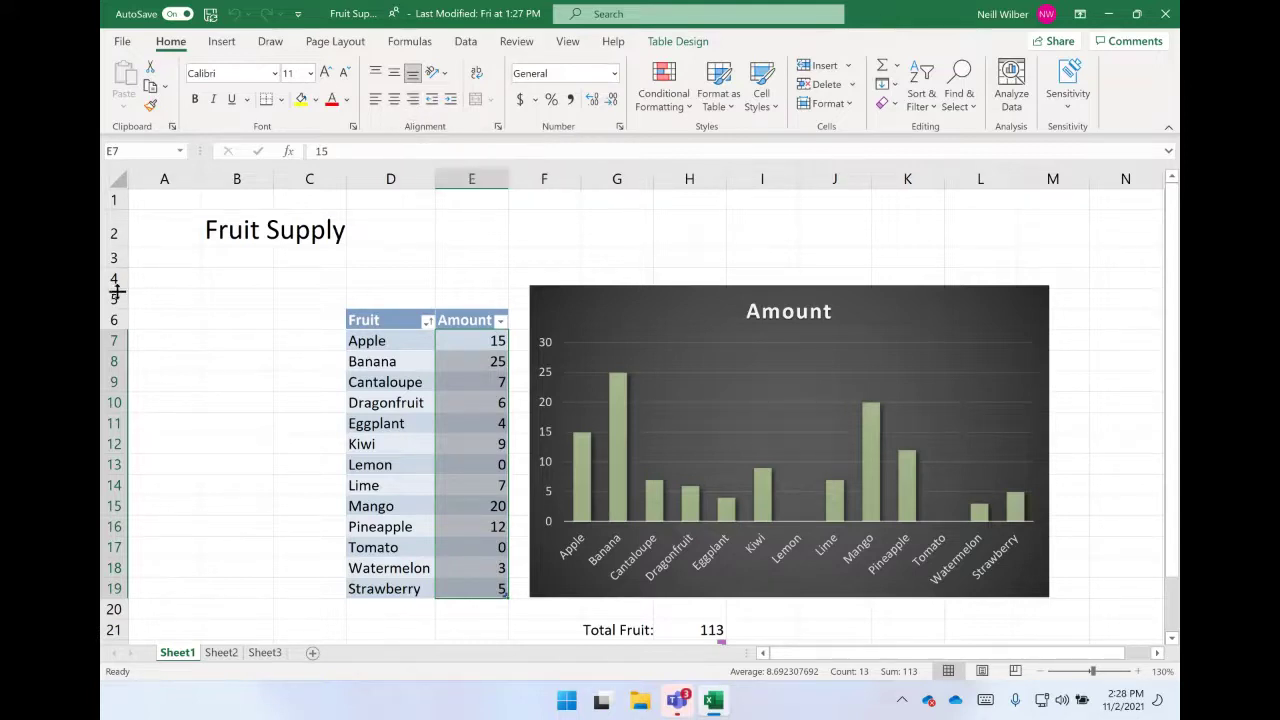
# - Make row 25 several times taller and widen column D so that cell D25 becomes a large box
pyautogui.scroll(-5, 236, 401)
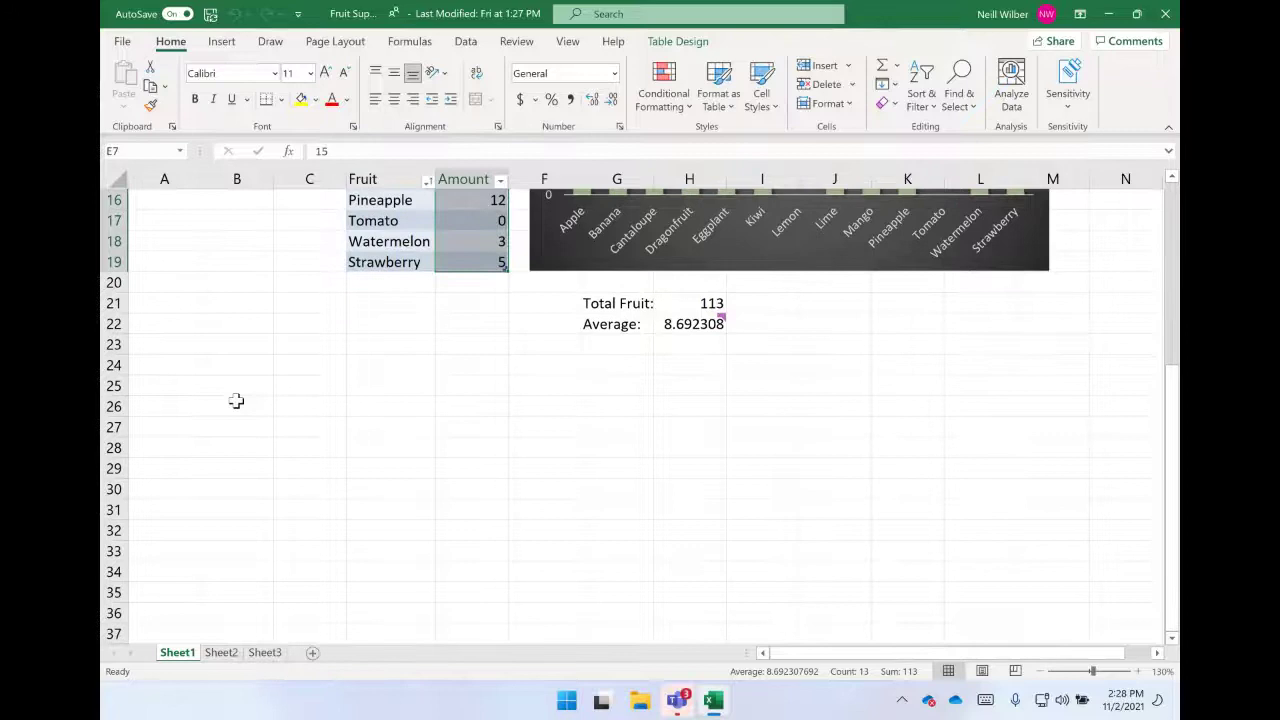
pyautogui.click(399, 388)
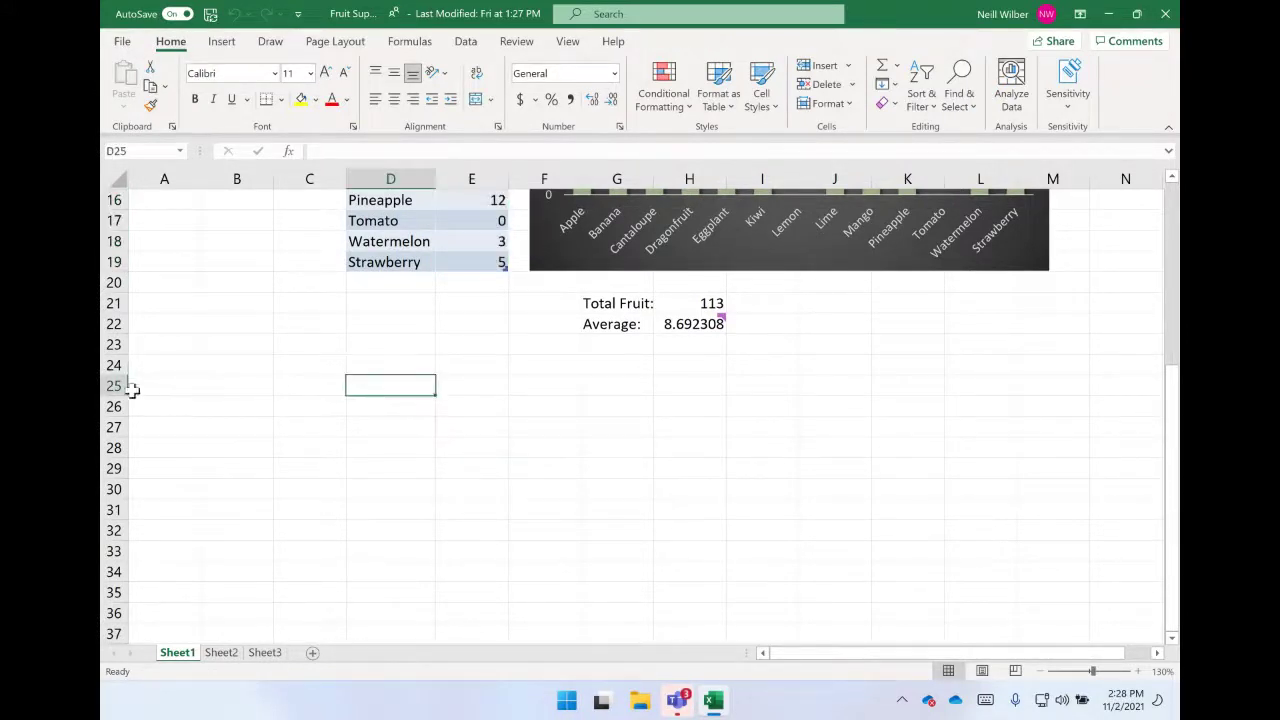
pyautogui.moveTo(113, 396); pyautogui.dragTo(114, 465)
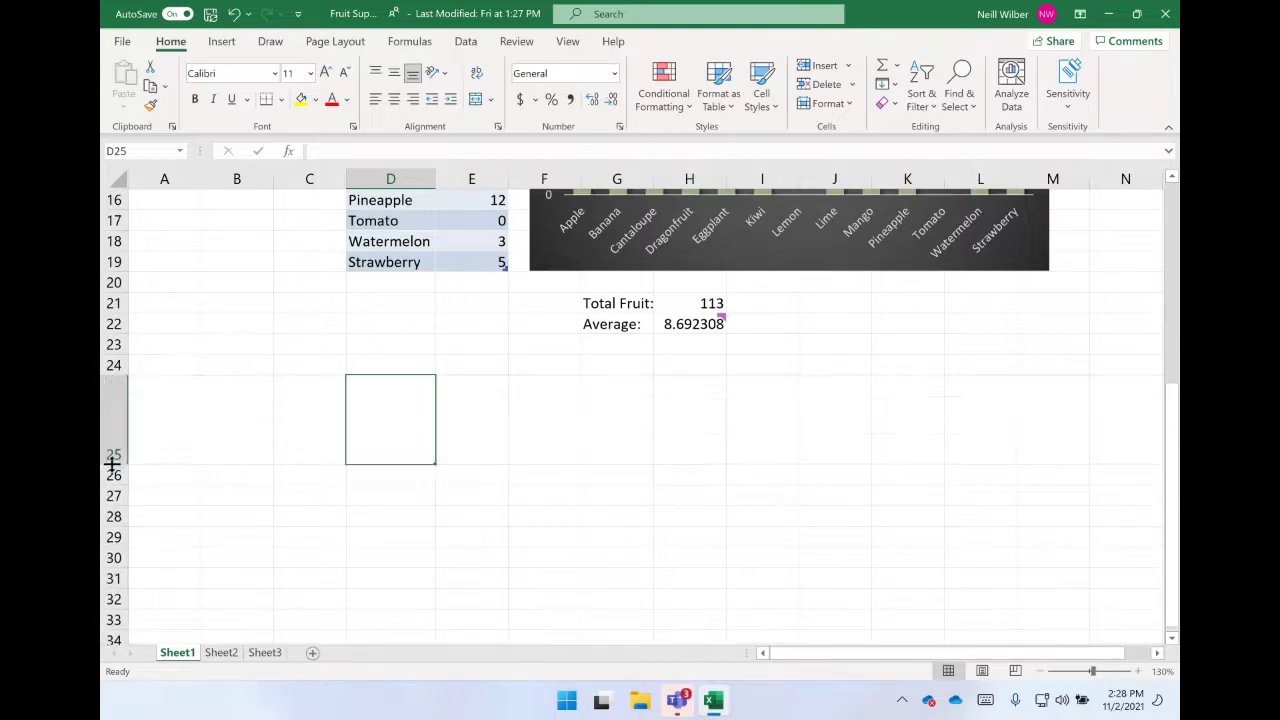
pyautogui.moveTo(435, 180); pyautogui.dragTo(485, 184)
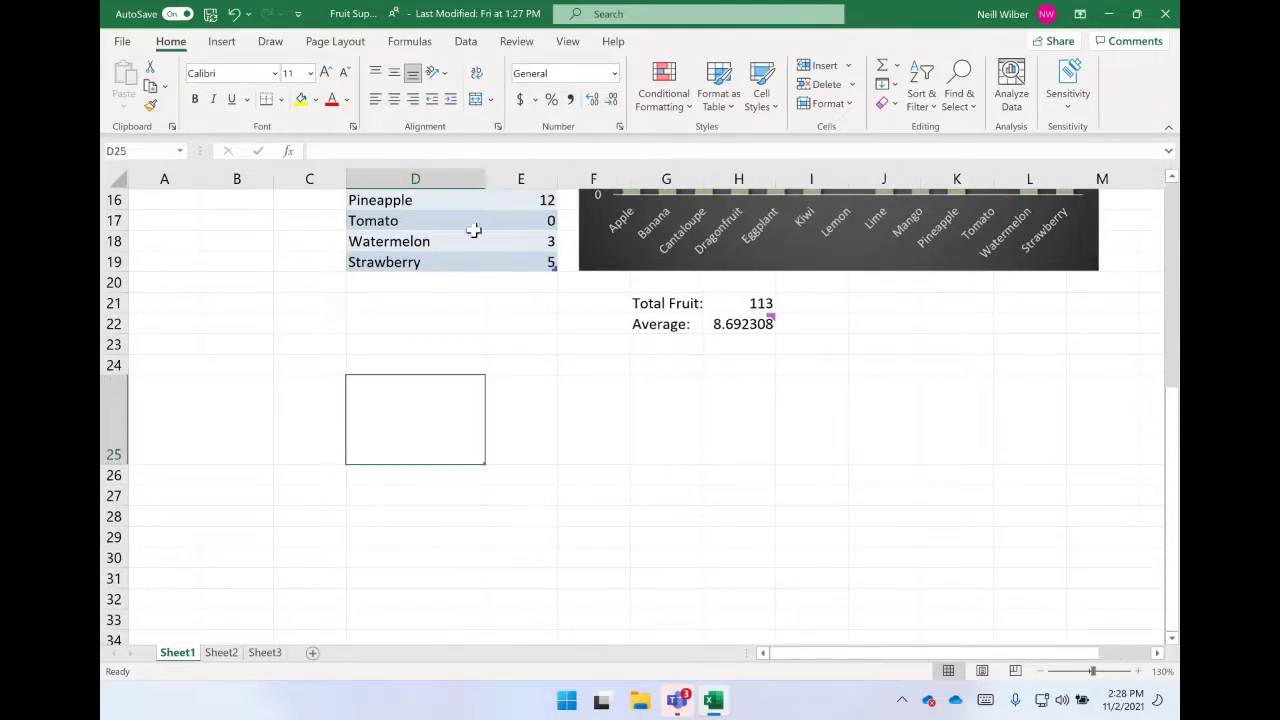
# - Select C25, B25, A25 and D25 in turn, and open D25 for in-cell editing without entering anything
pyautogui.click(303, 426)
pyautogui.click(240, 423)
pyautogui.click(175, 413)
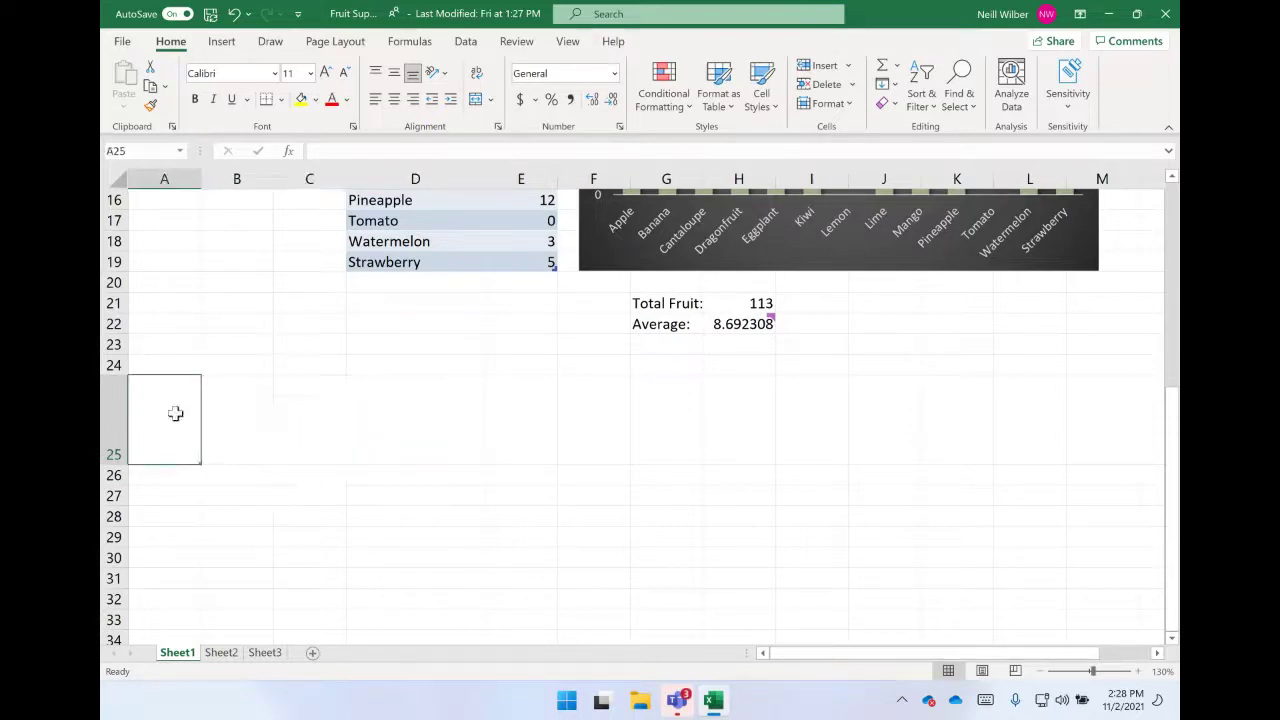
pyautogui.click(422, 423)
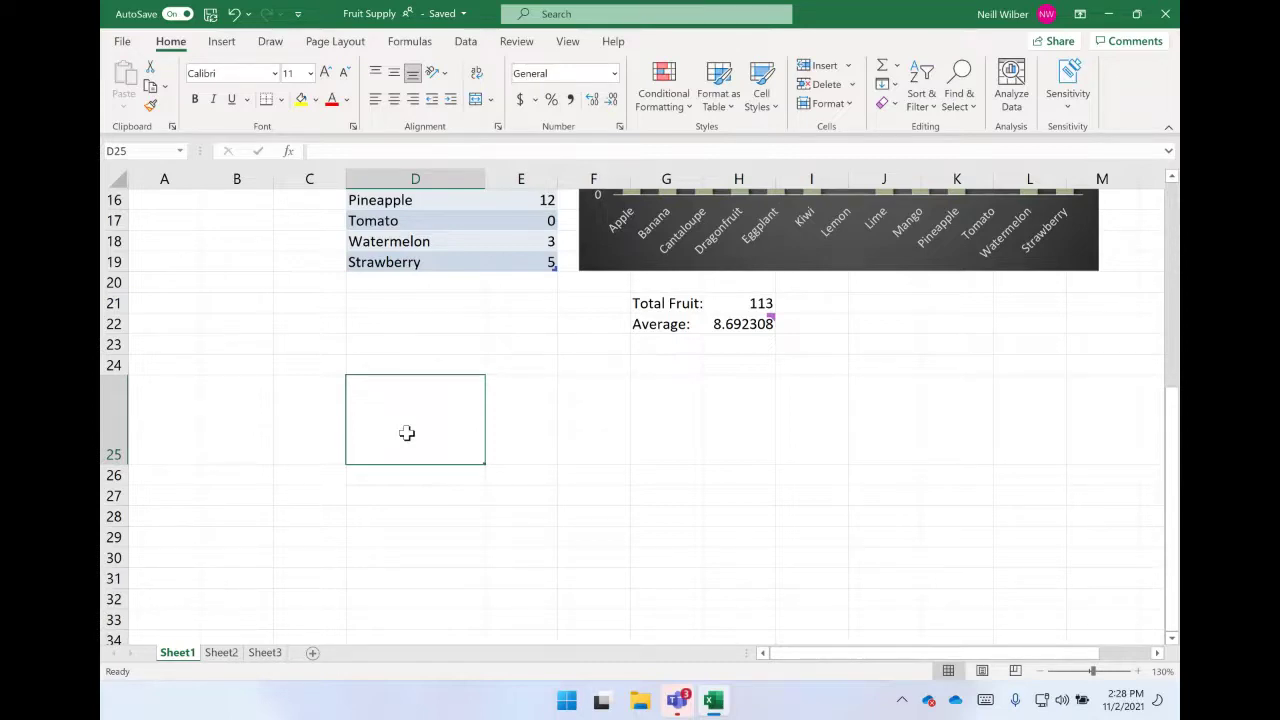
pyautogui.doubleClick(407, 432)
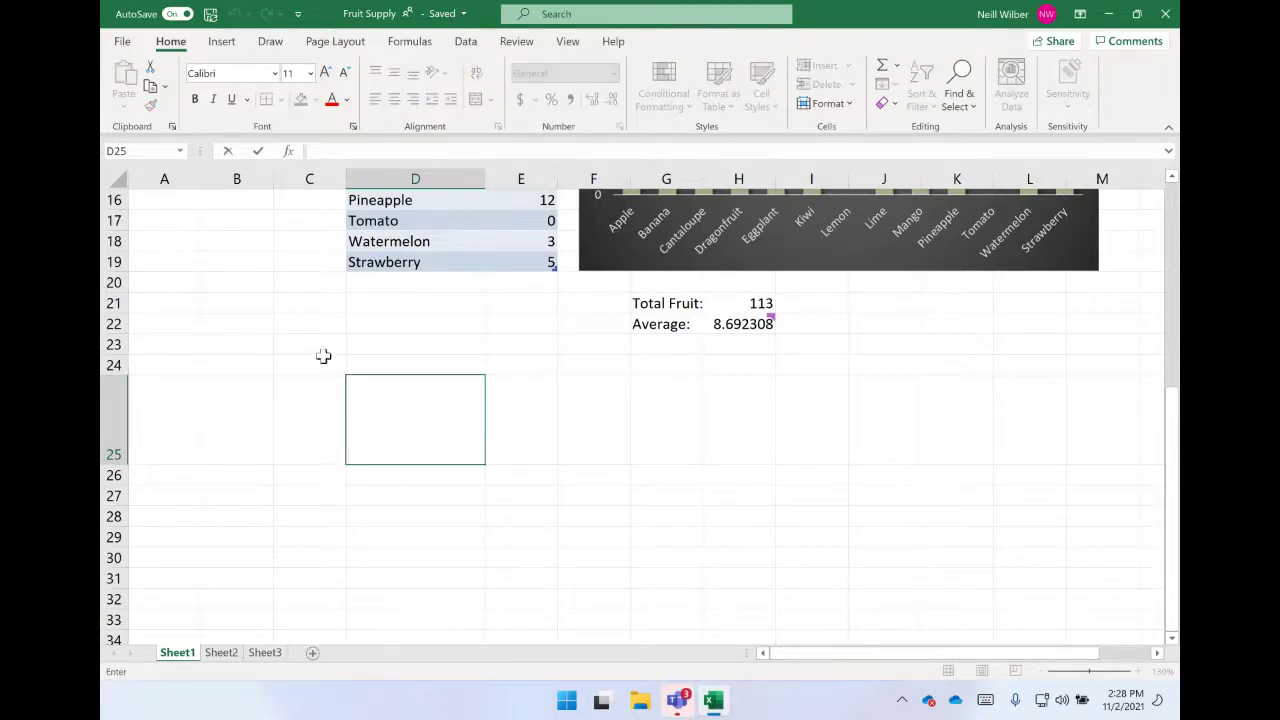
pyautogui.press('Escape')
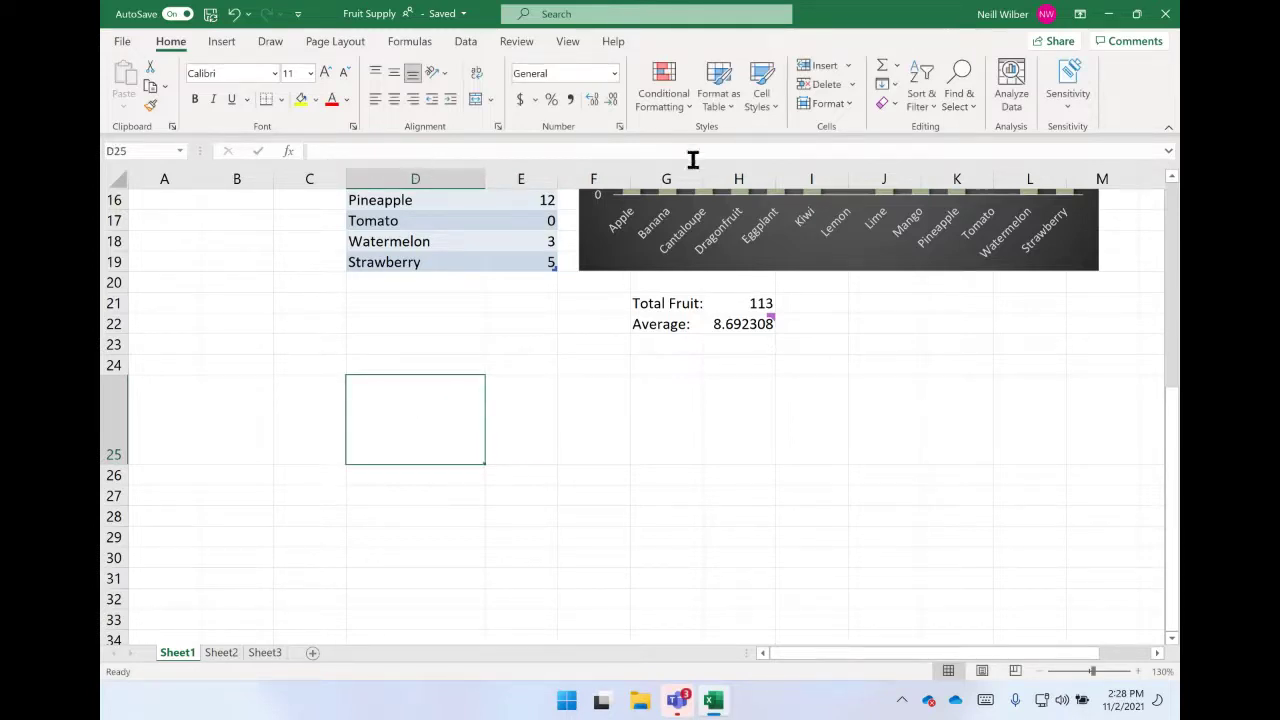
# - Enter the text Octopus in cell D25 through the formula bar and reselect the cell
pyautogui.click(320, 150)
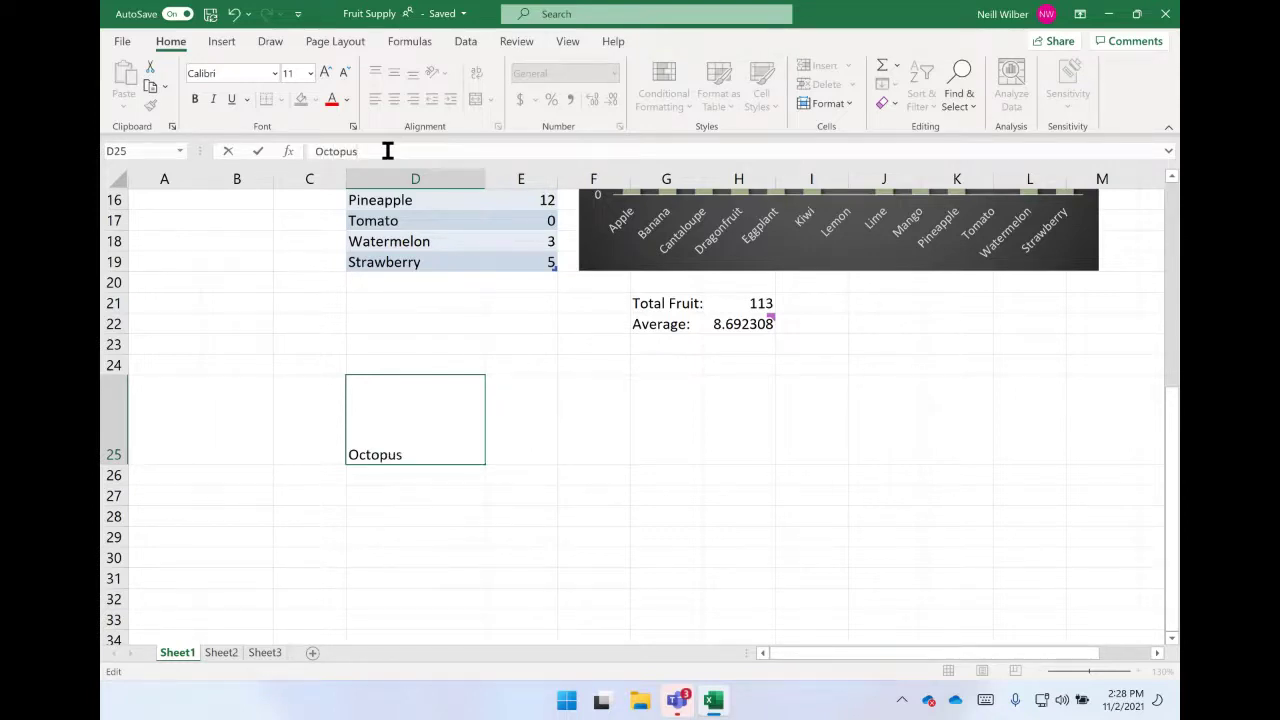
pyautogui.click(505, 399)
pyautogui.click(420, 417)
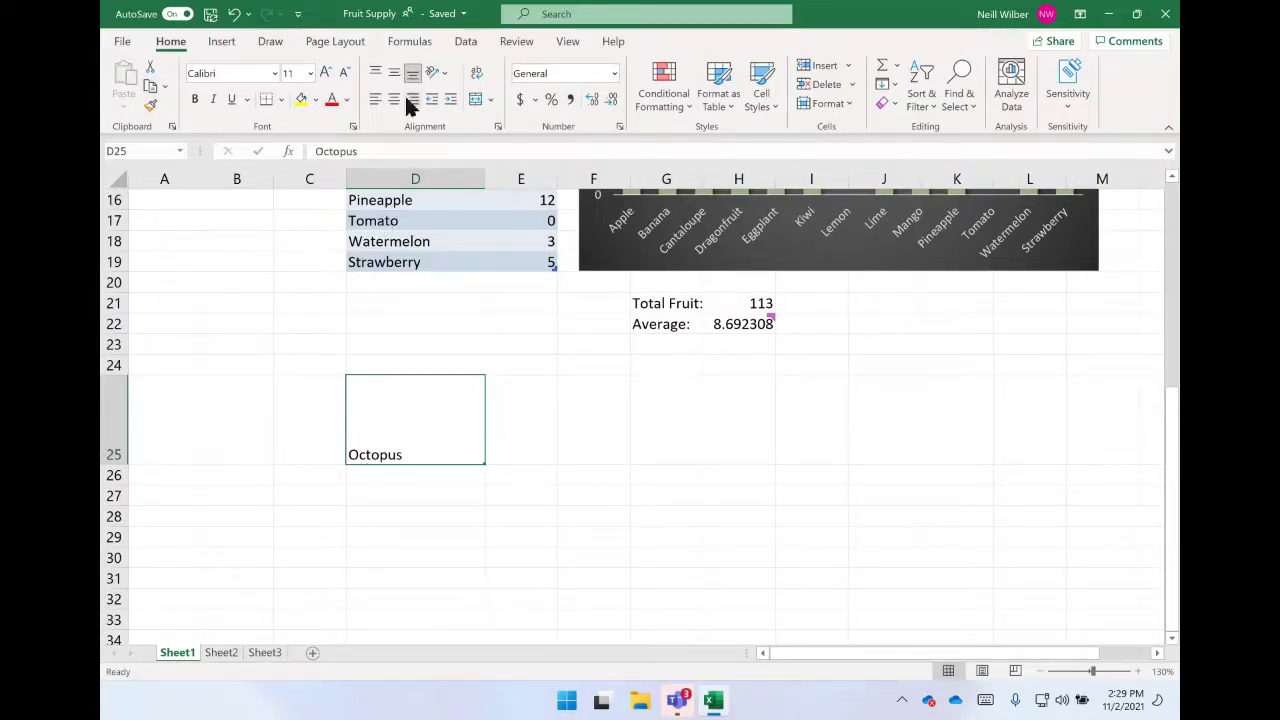
# - Try top and middle alignment on D25, set it back to bottom alignment and center the text horizontally
pyautogui.click(376, 75)
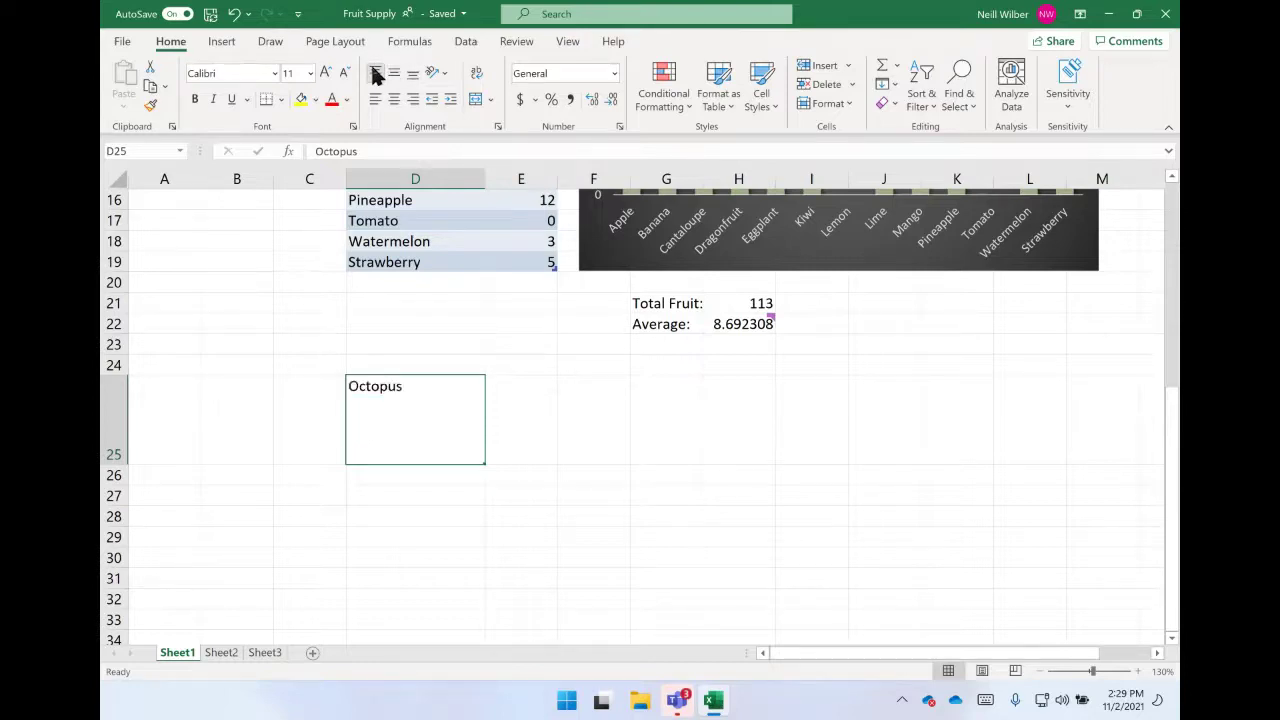
pyautogui.click(394, 73)
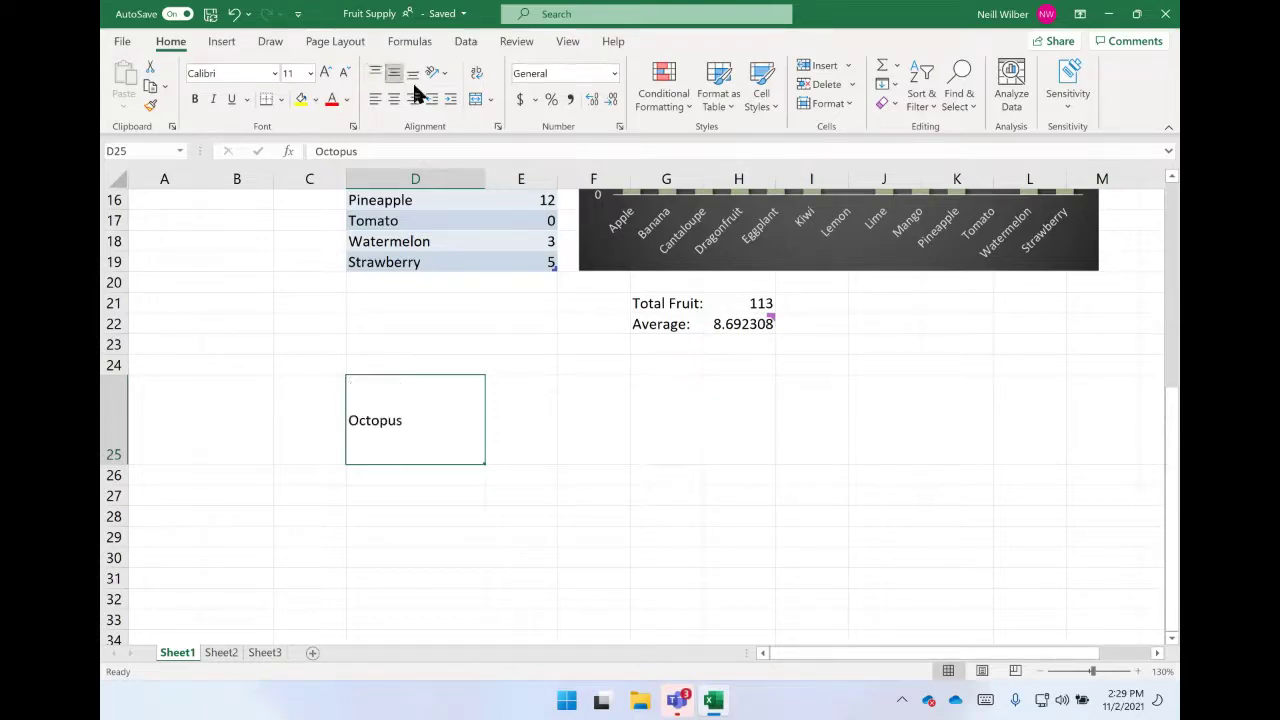
pyautogui.click(413, 77)
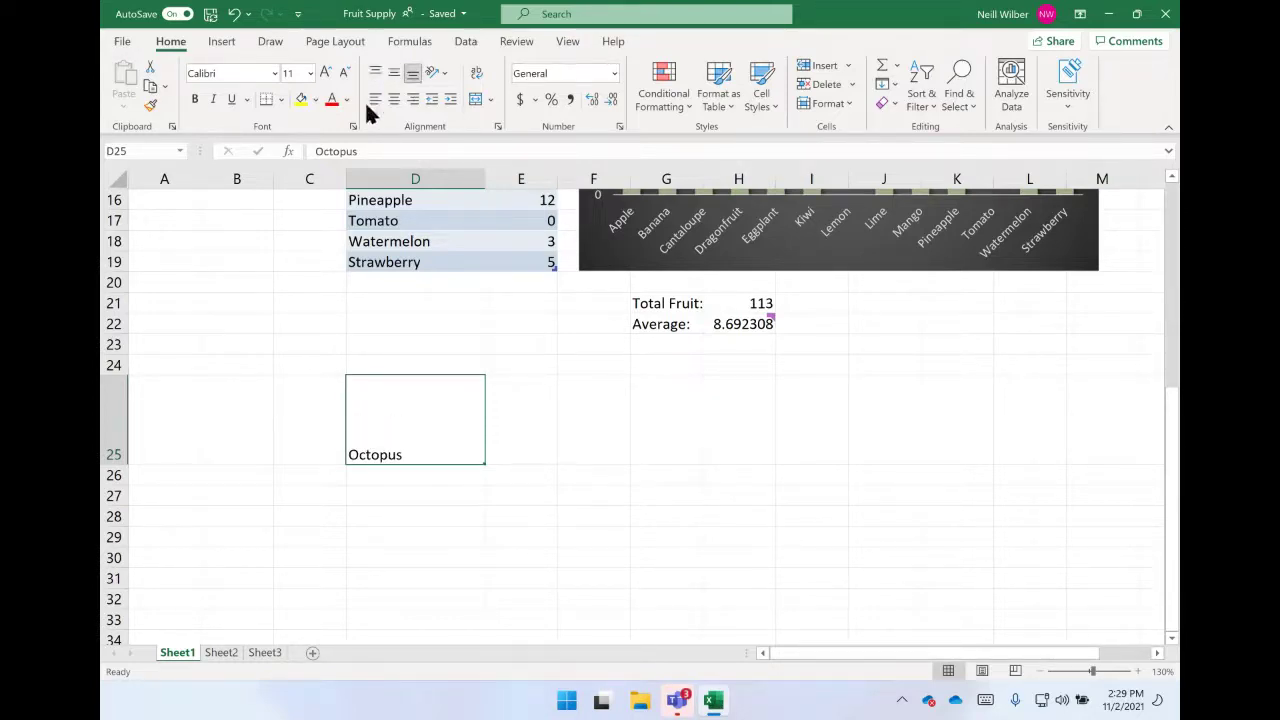
pyautogui.click(393, 104)
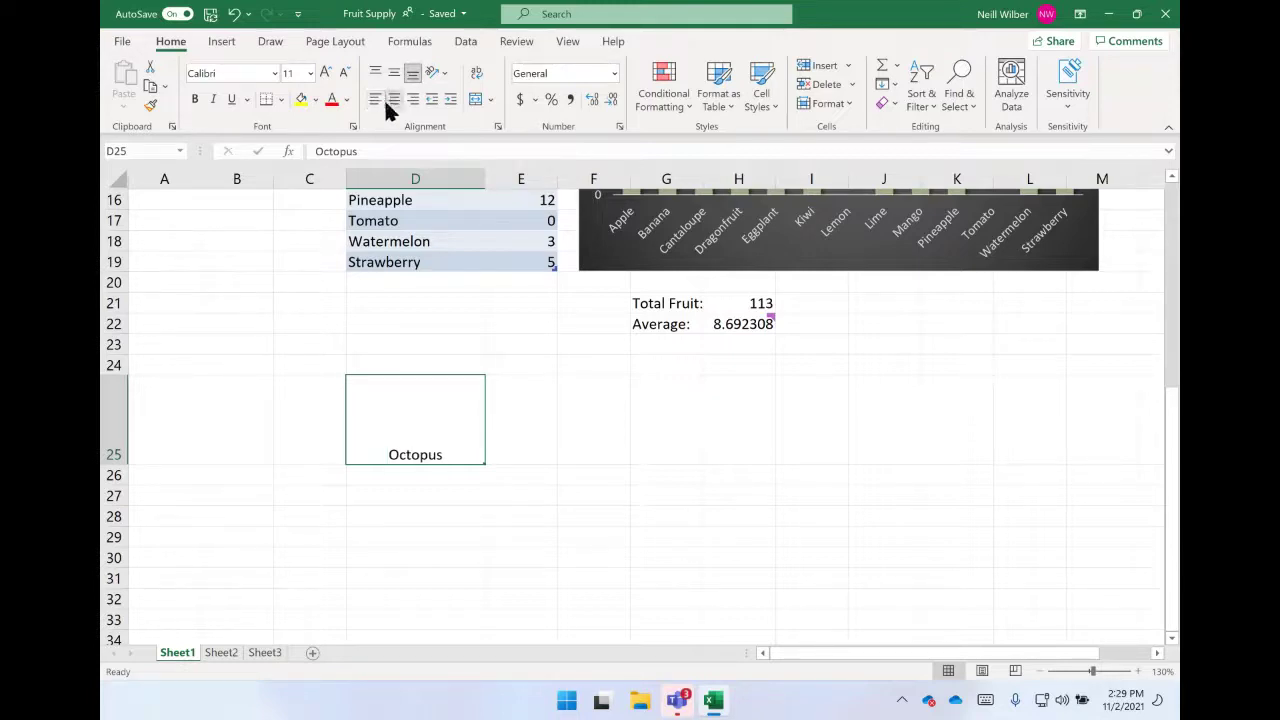
# - Try right, bottom and top alignment combinations on D25, finishing with the text centered horizontally and aligned to the middle vertically
pyautogui.click(411, 106)
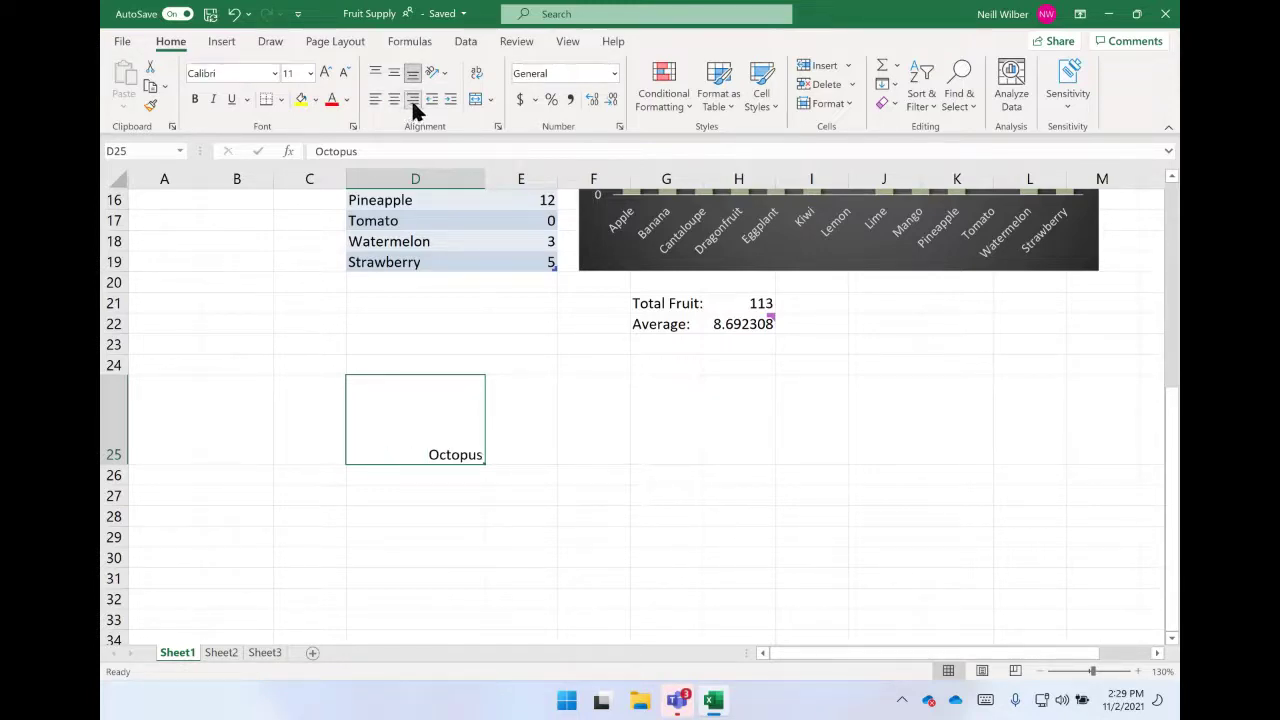
pyautogui.click(394, 100)
pyautogui.click(394, 77)
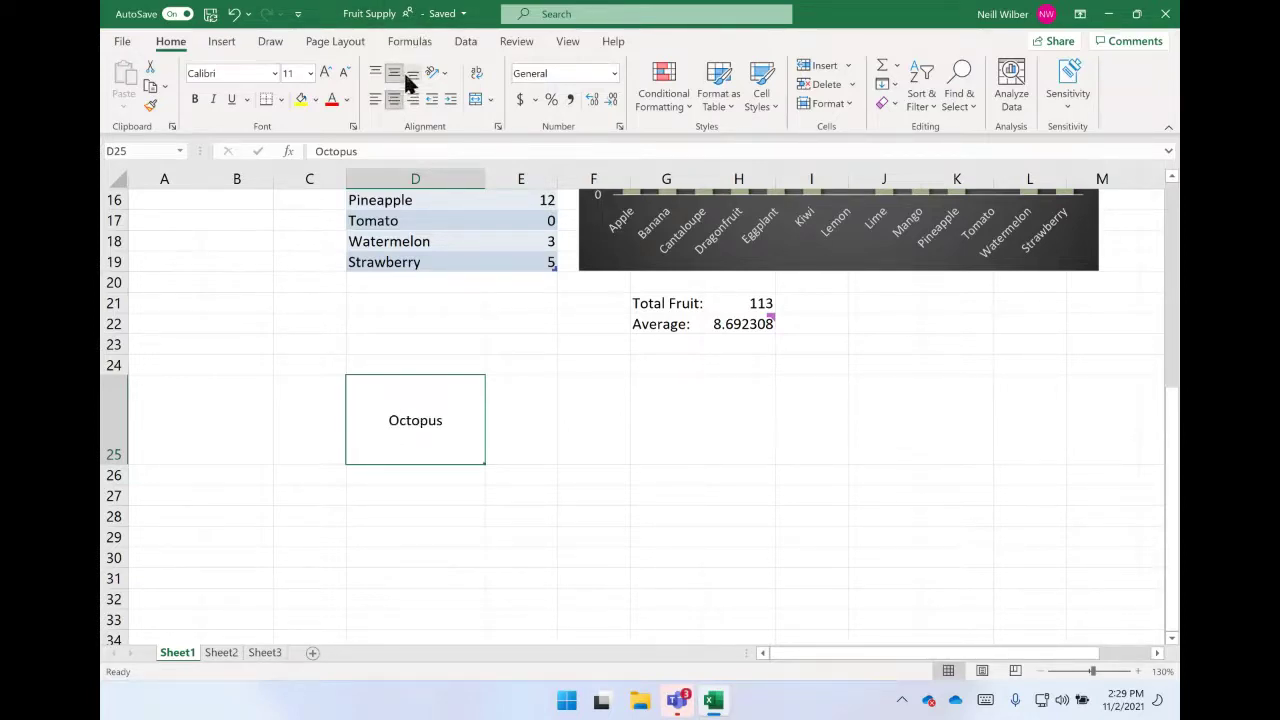
pyautogui.click(409, 80)
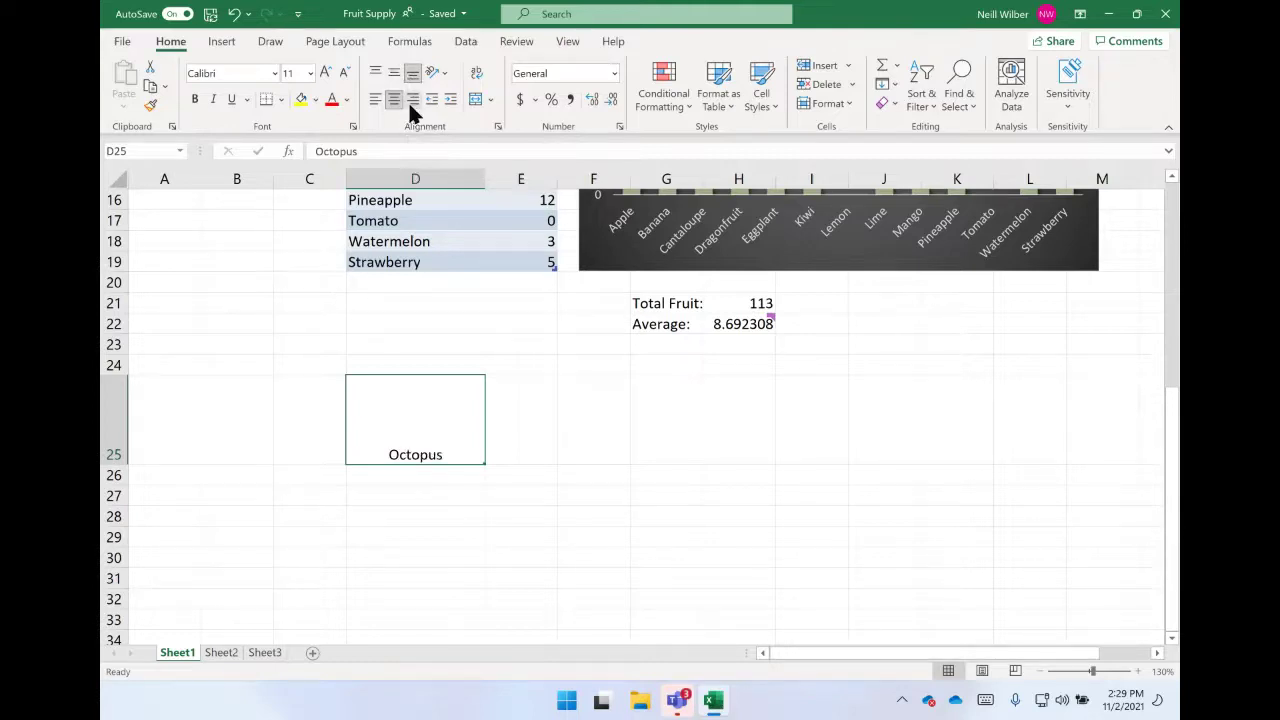
pyautogui.click(410, 103)
pyautogui.click(376, 73)
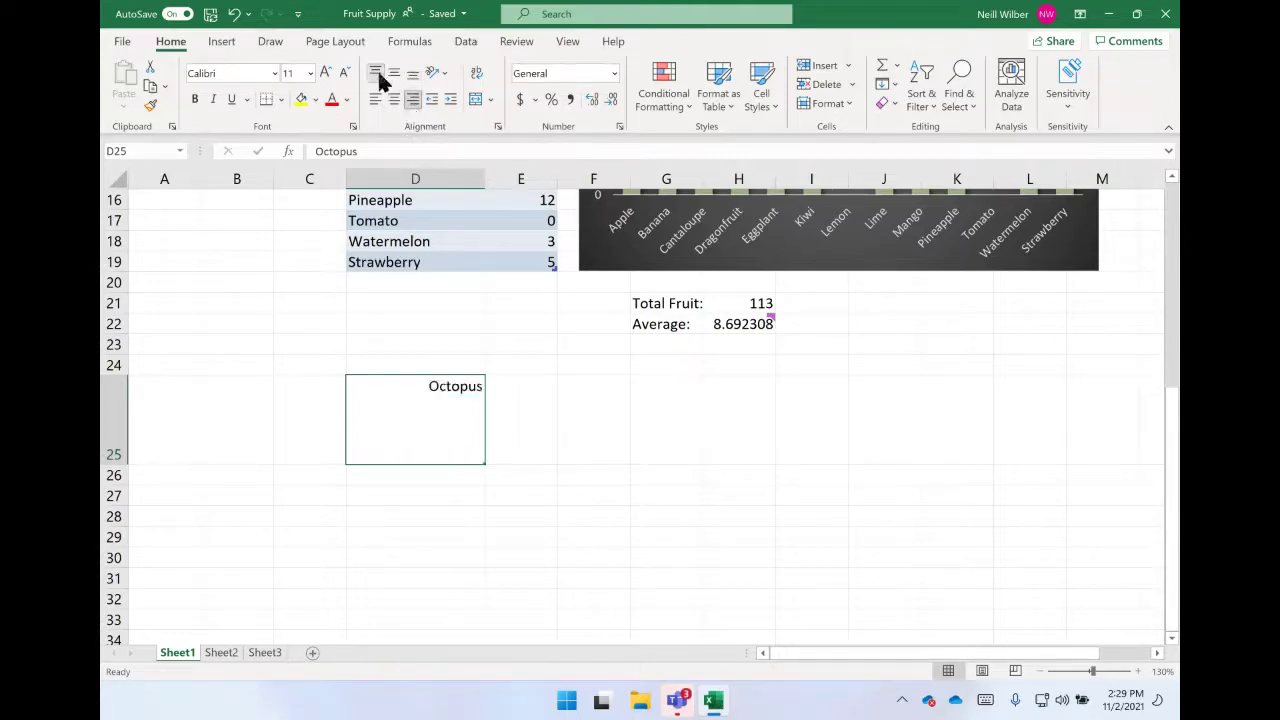
pyautogui.click(394, 73)
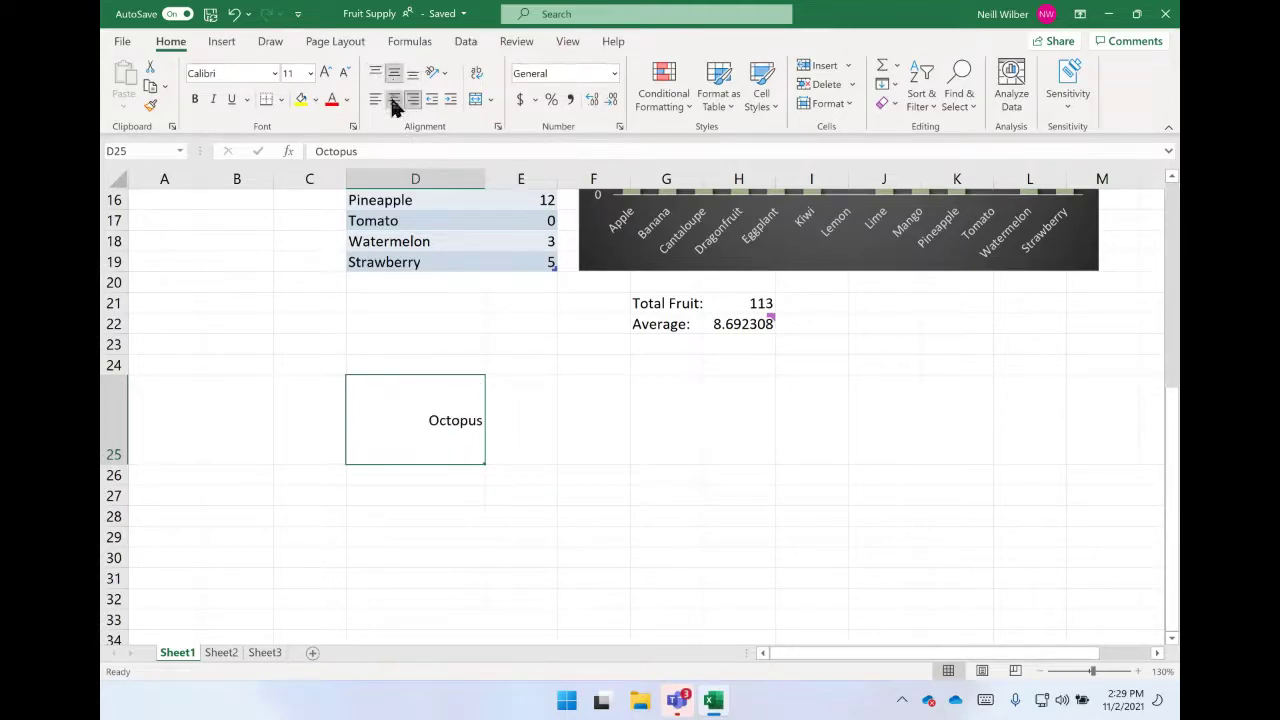
pyautogui.click(394, 99)
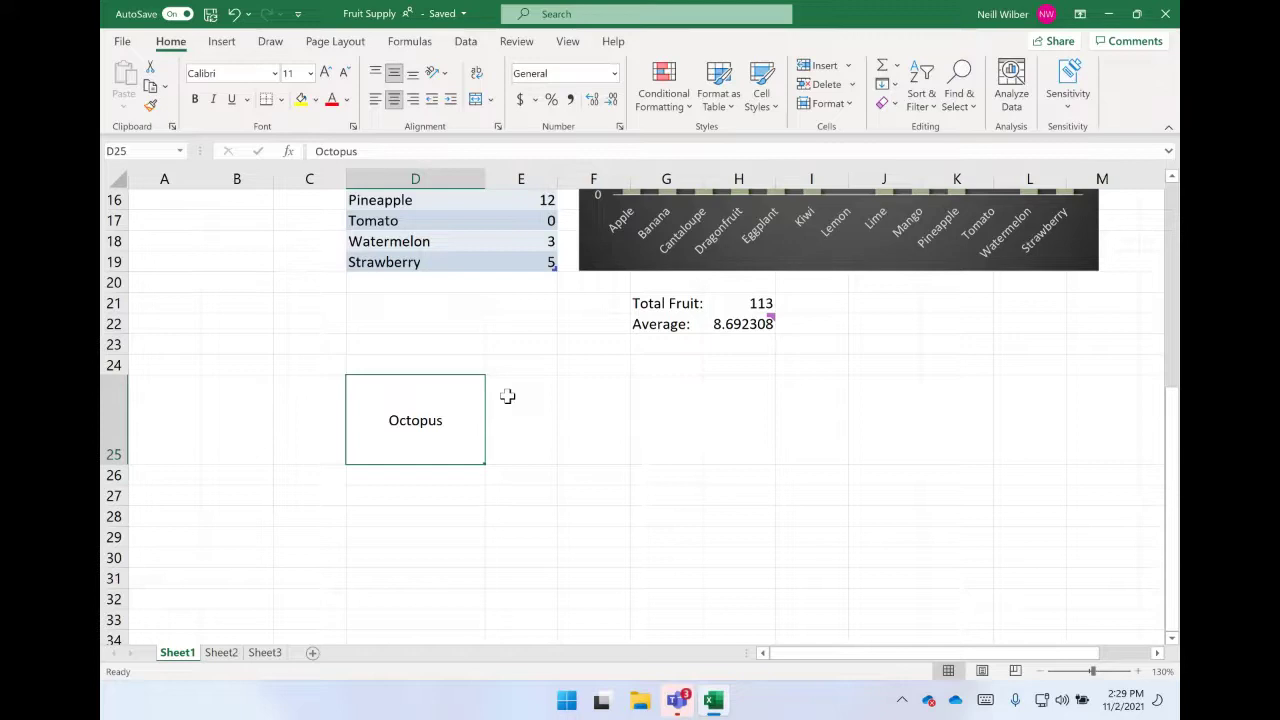
# - Try Angle Counterclockwise, Angle Clockwise and Vertical Text on D25, restore the horizontal orientation, and switch Wrap Text on and off
pyautogui.click(440, 74)
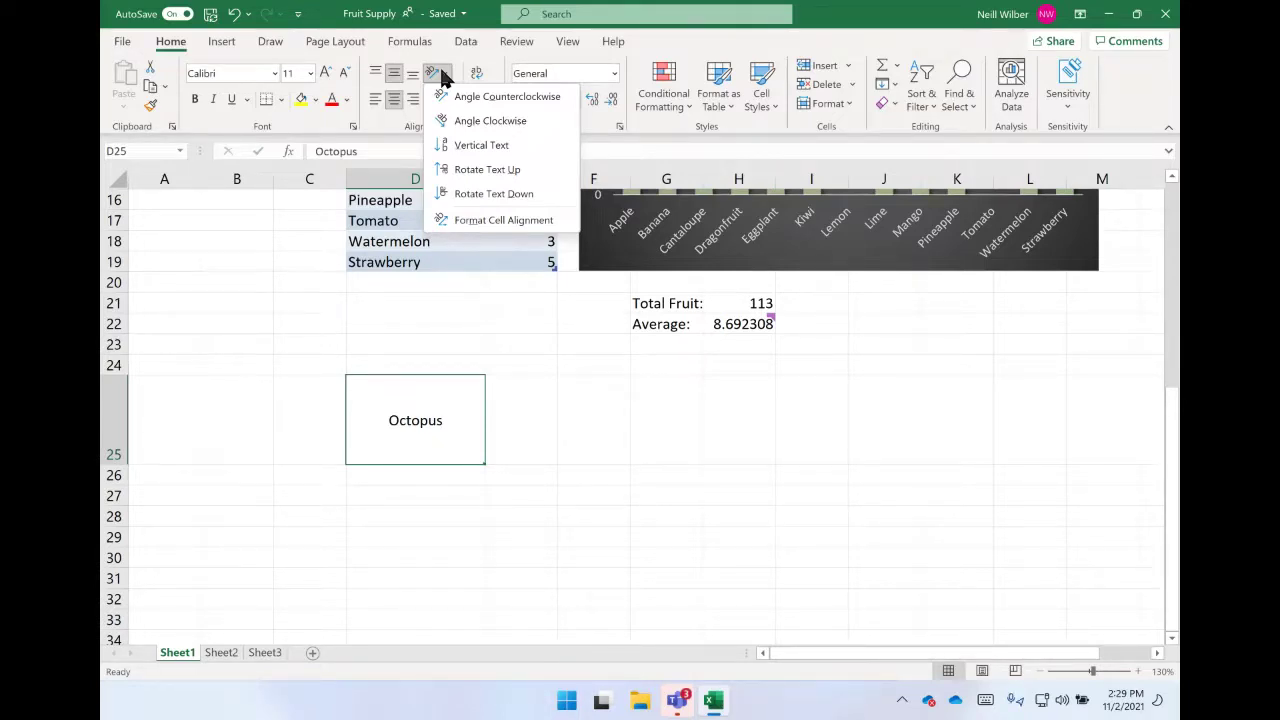
pyautogui.click(498, 97)
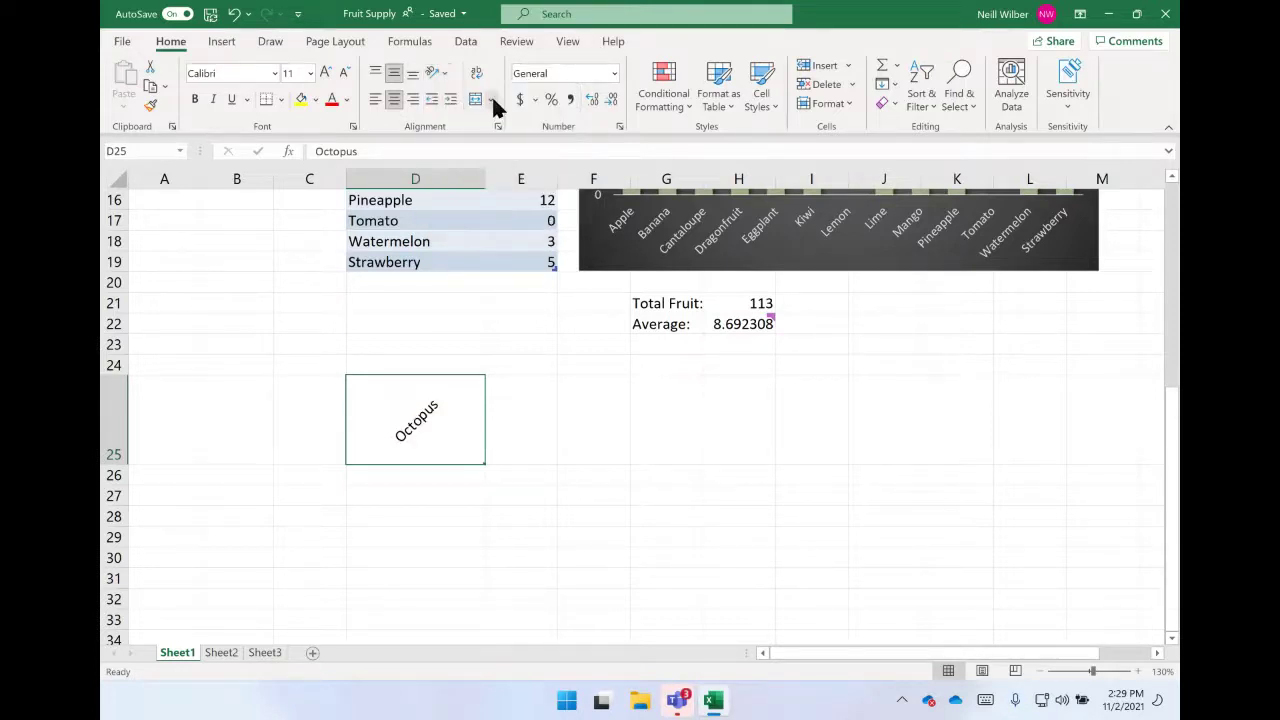
pyautogui.click(446, 76)
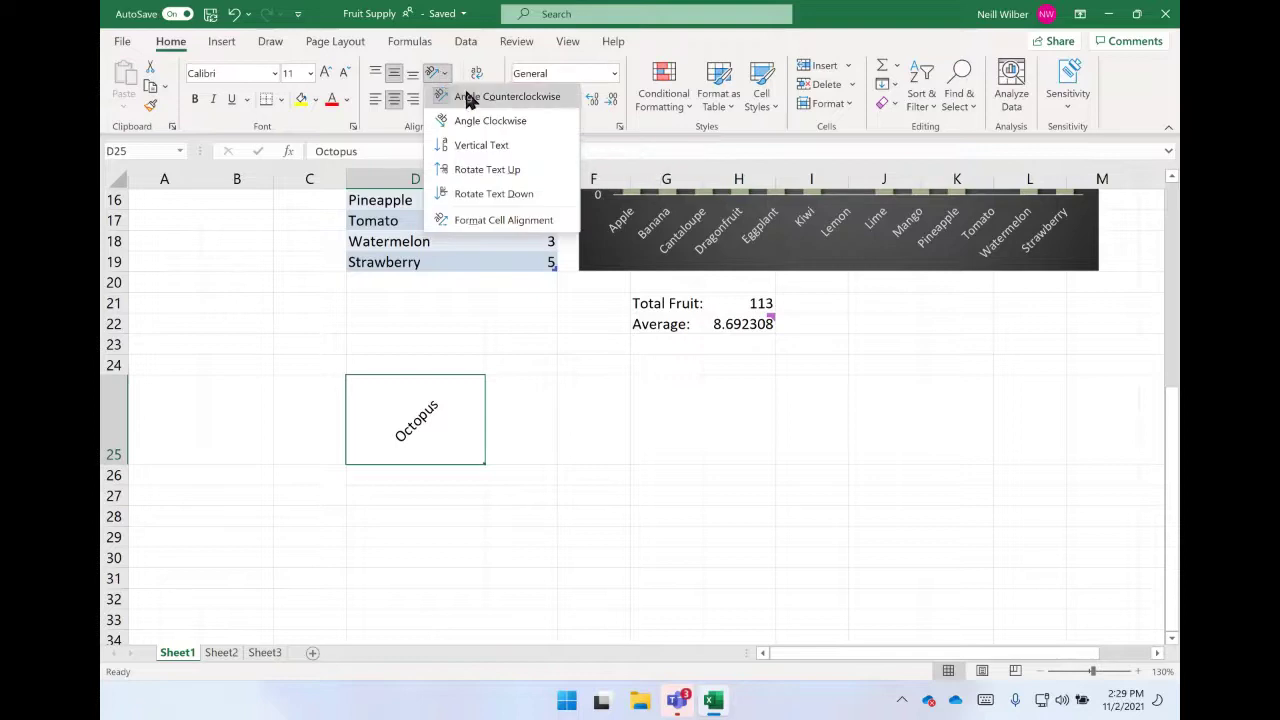
pyautogui.click(490, 121)
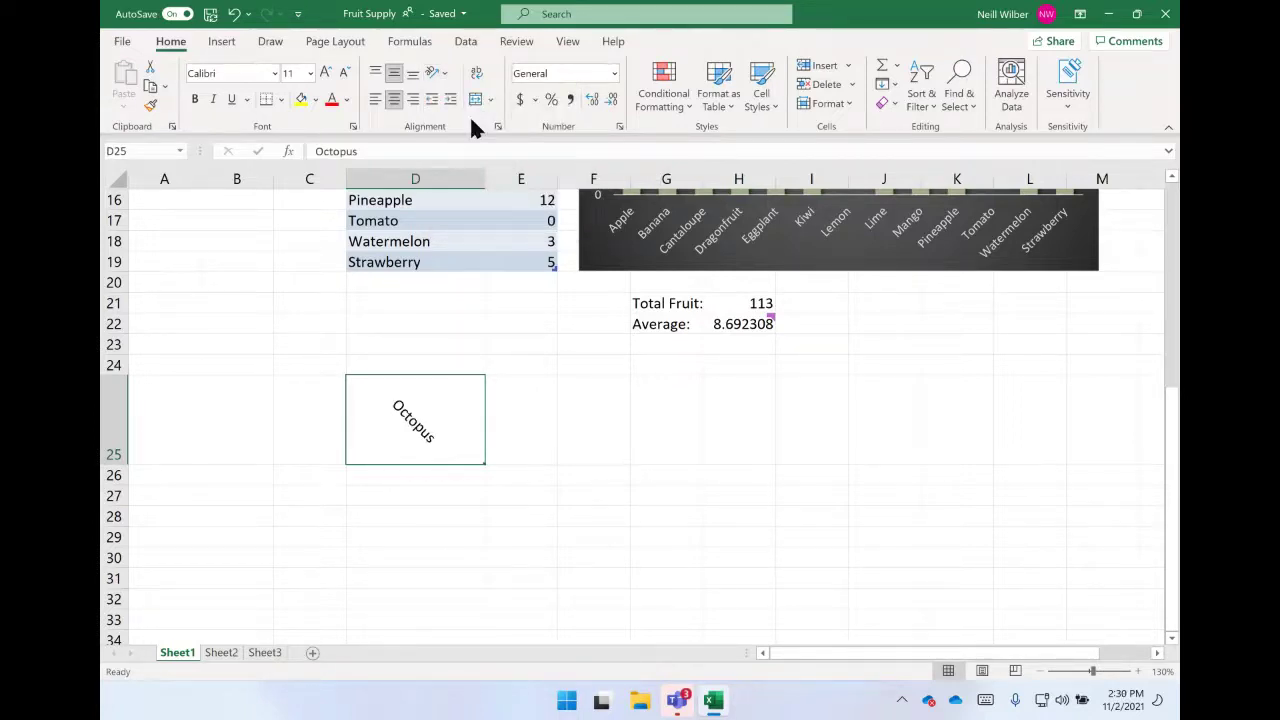
pyautogui.click(447, 76)
pyautogui.click(485, 143)
pyautogui.click(436, 74)
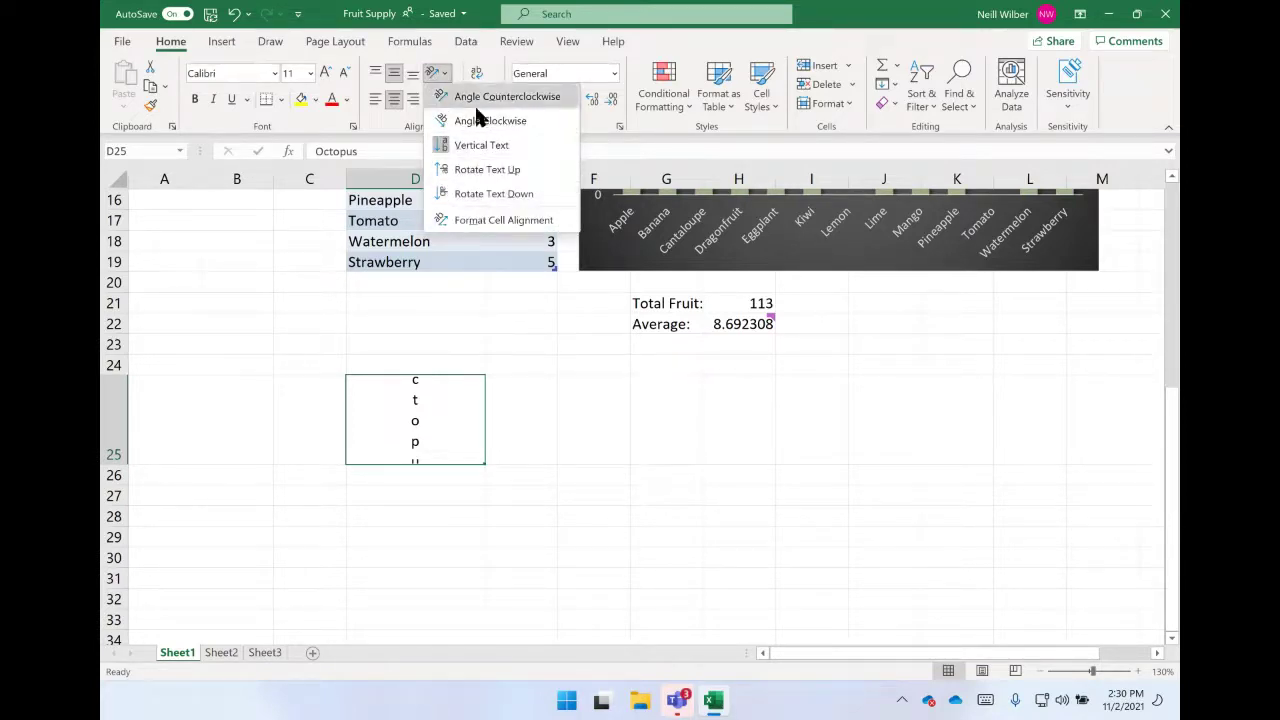
pyautogui.click(464, 145)
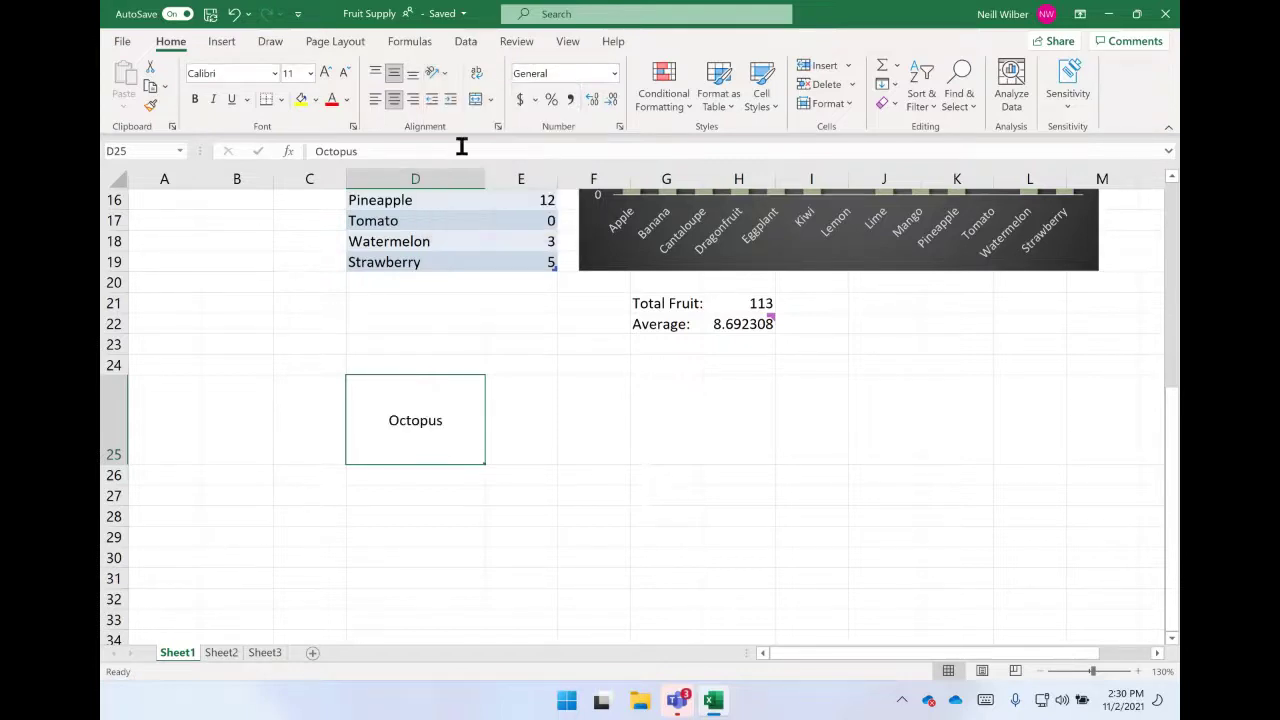
pyautogui.click(477, 76)
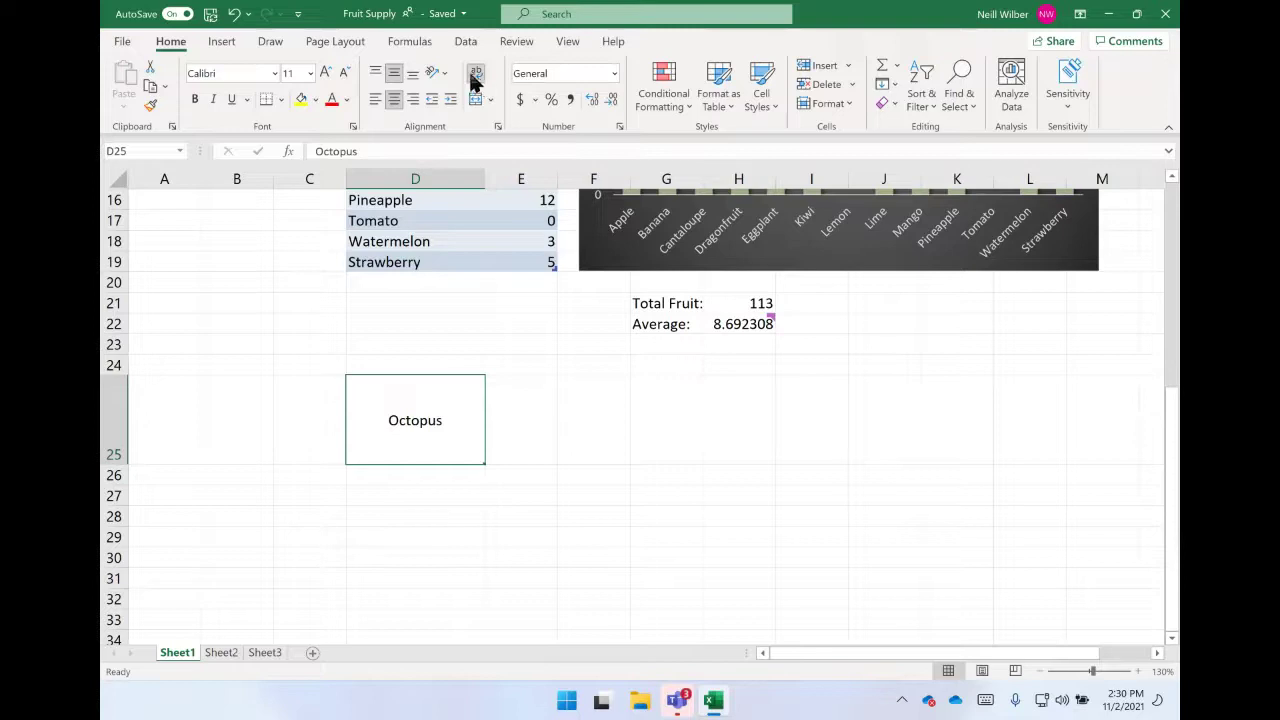
pyautogui.click(477, 76)
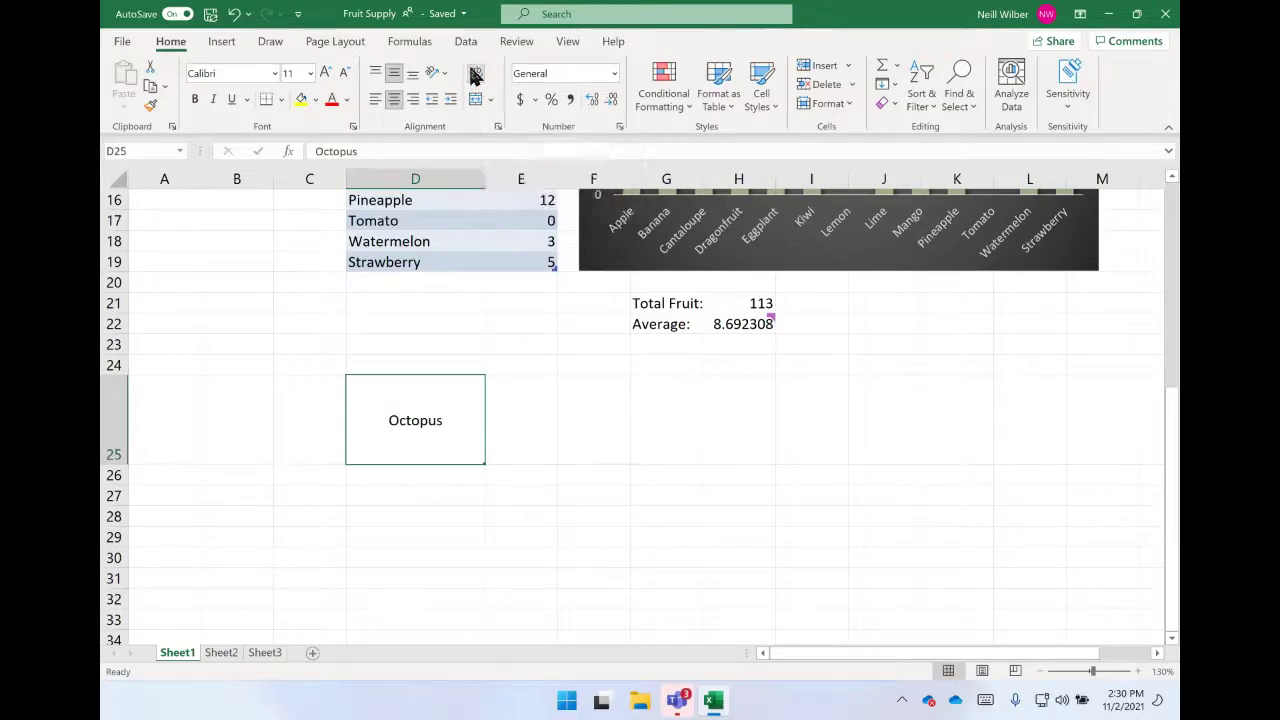
# - Delete the word Octopus from cell D25 and reselect the empty cell
pyautogui.doubleClick(413, 420)
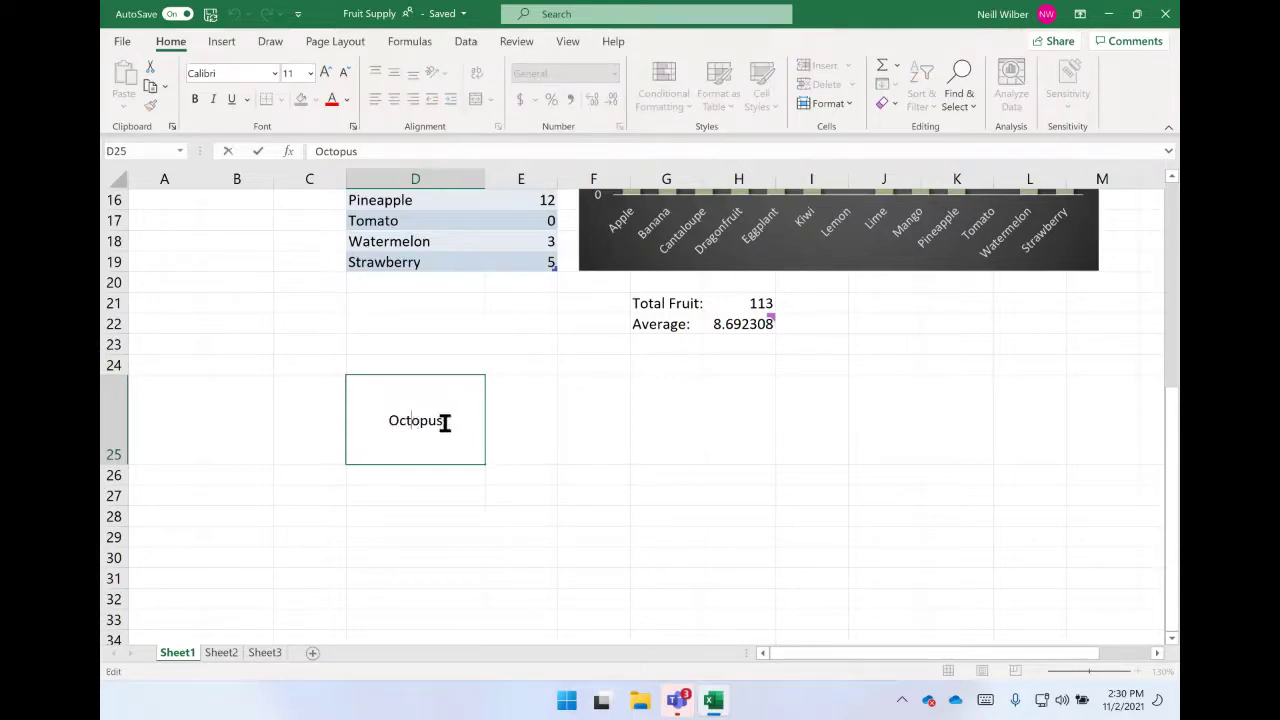
pyautogui.moveTo(443, 420); pyautogui.dragTo(374, 411)
pyautogui.press('BackSpace')
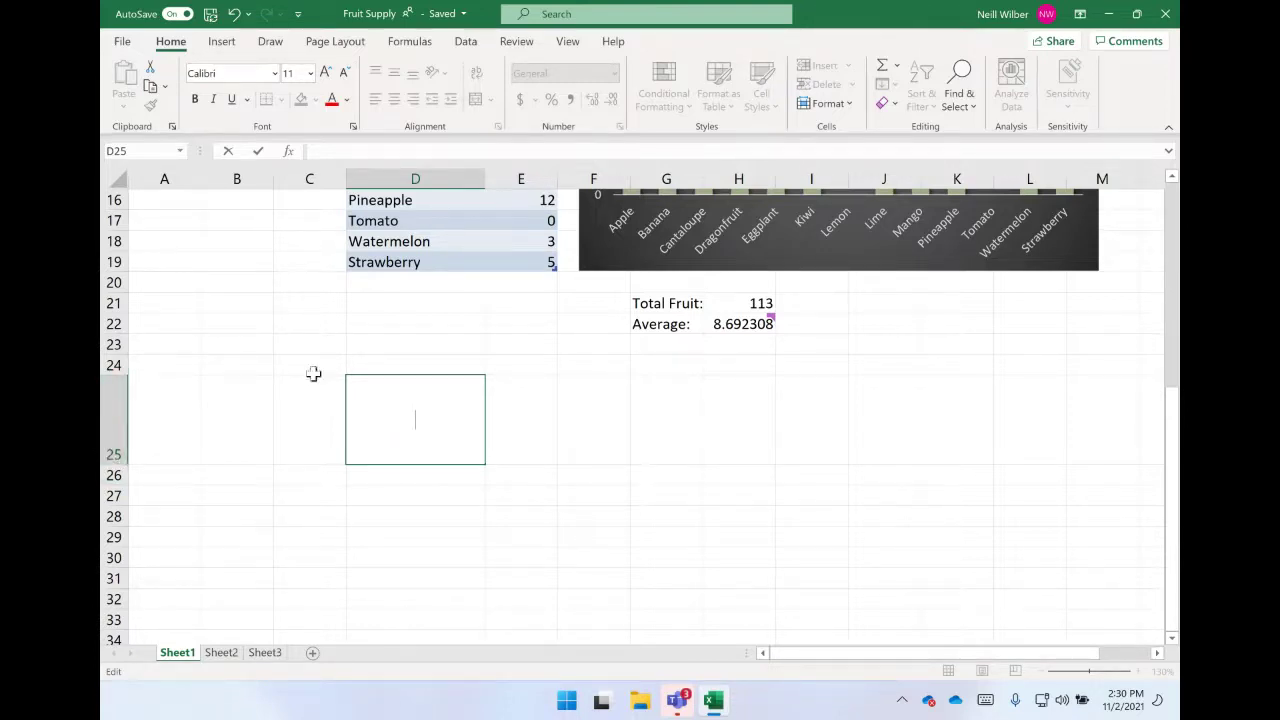
pyautogui.click(270, 409)
pyautogui.click(372, 414)
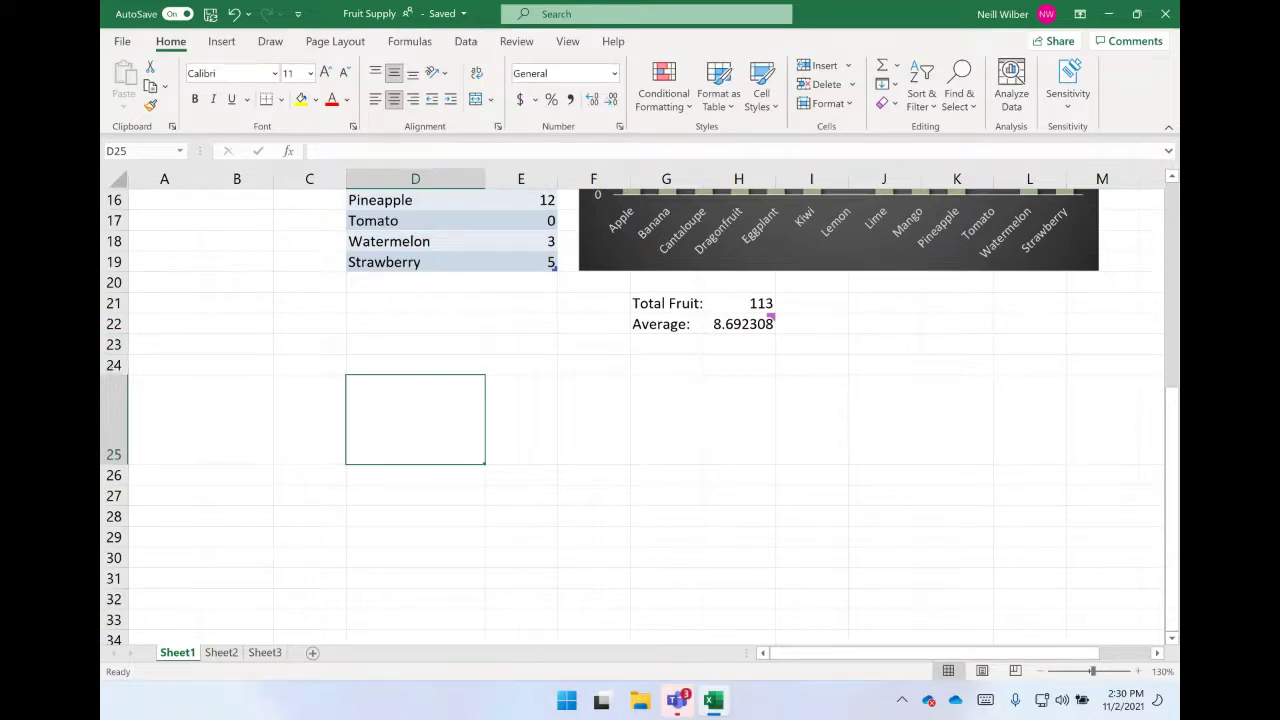
# - Shrink row 25 to roughly the same height as its neighbouring rows
pyautogui.moveTo(119, 375)
pyautogui.mouseDown()
pyautogui.moveTo(117, 437)
pyautogui.moveTo(121, 372)
pyautogui.mouseUp()
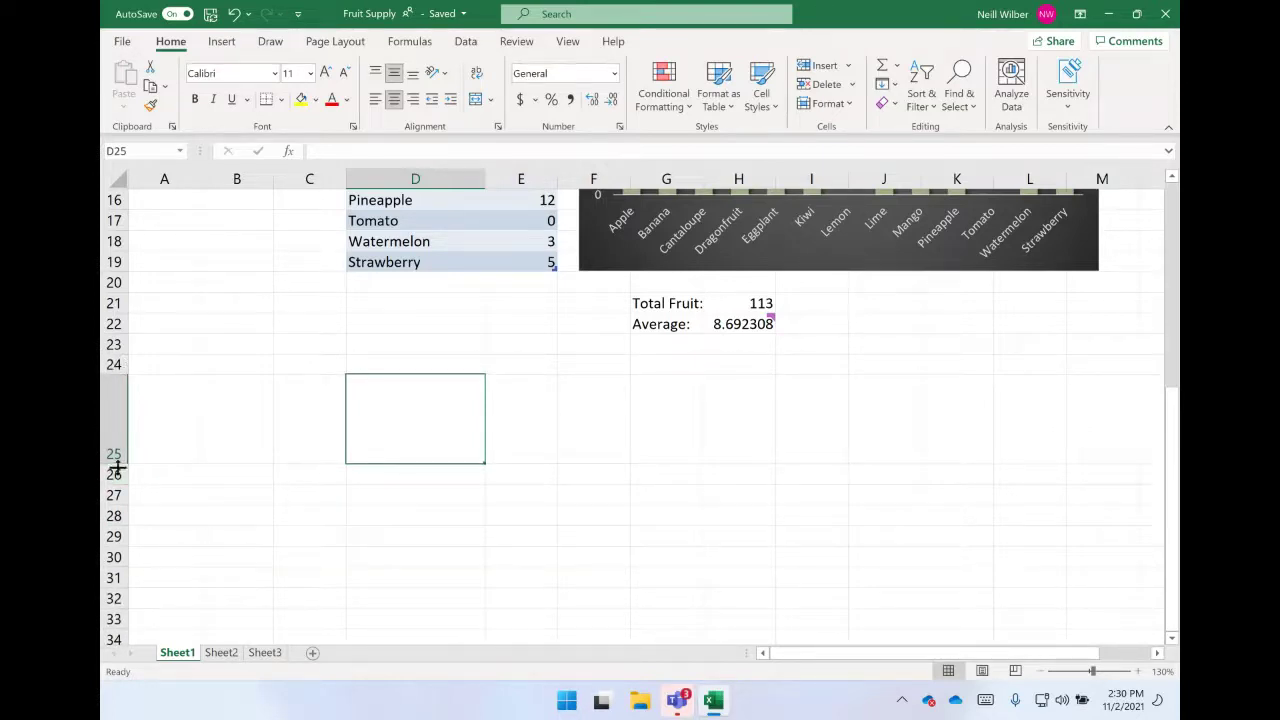
pyautogui.moveTo(117, 463); pyautogui.dragTo(115, 404)
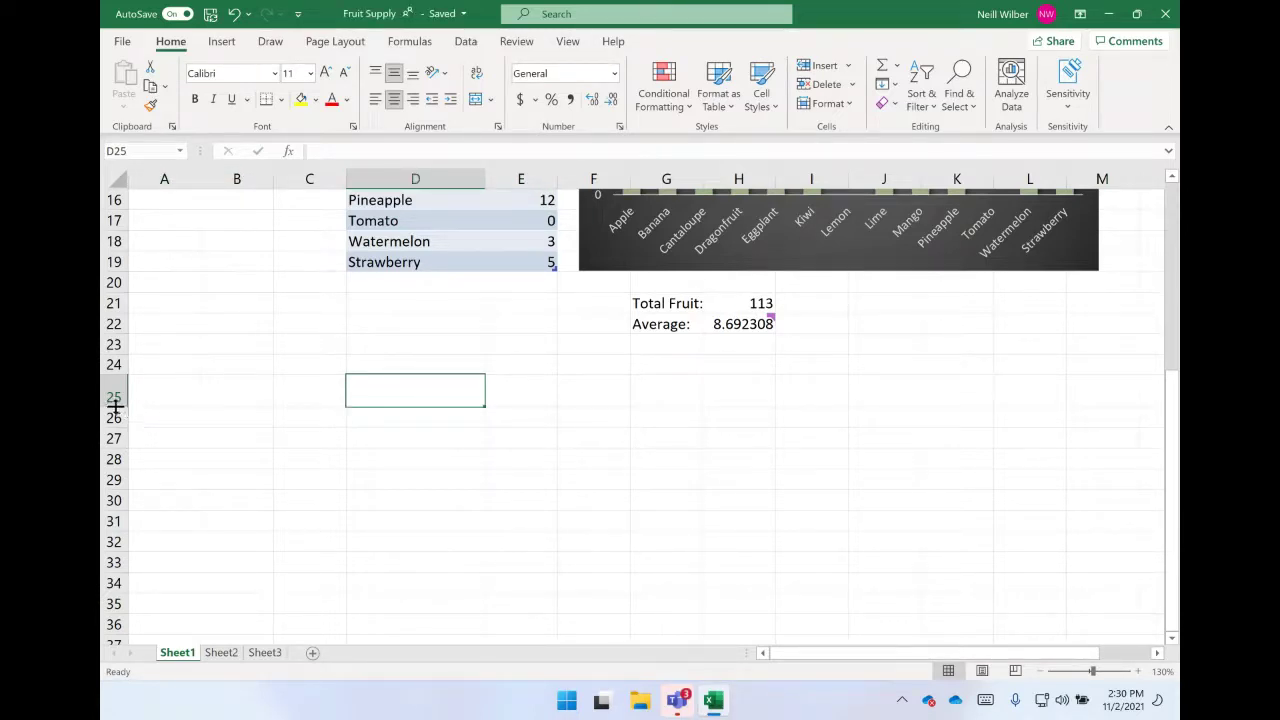
pyautogui.moveTo(114, 406); pyautogui.dragTo(113, 397)
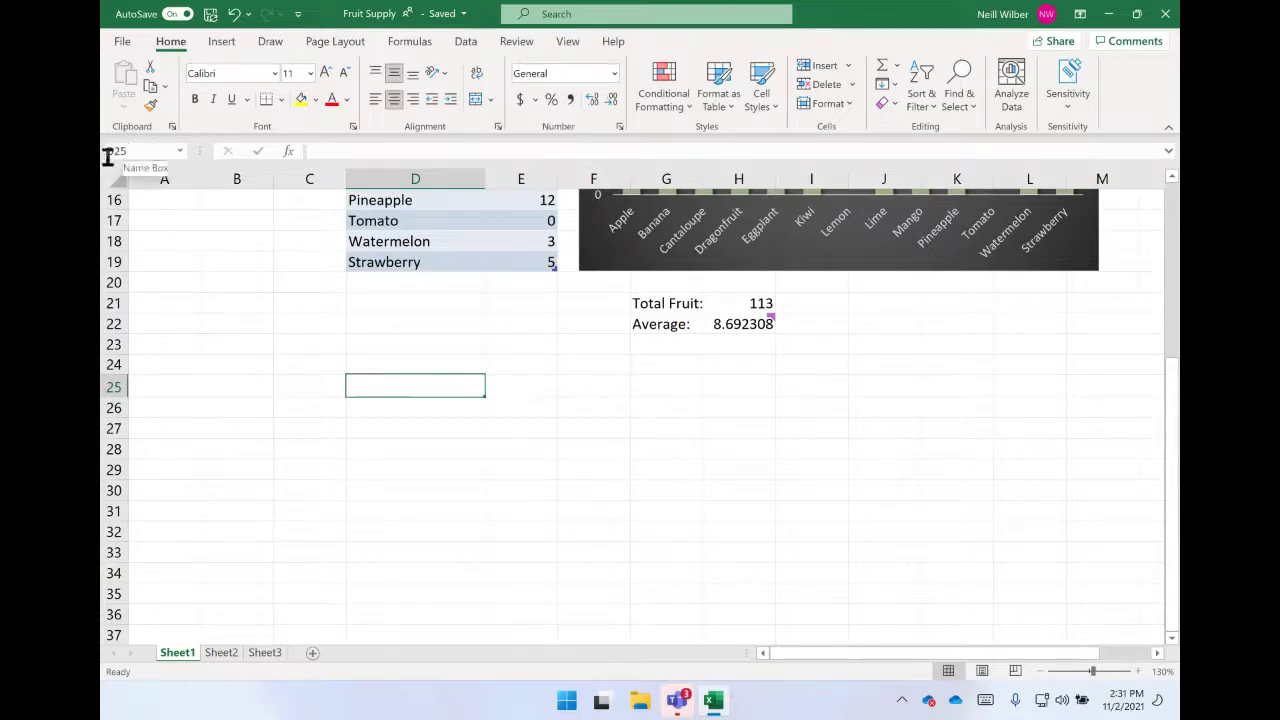
# - Select E29, C27 and C24 in turn to check each cell's reference in the Name Box
pyautogui.click(521, 476)
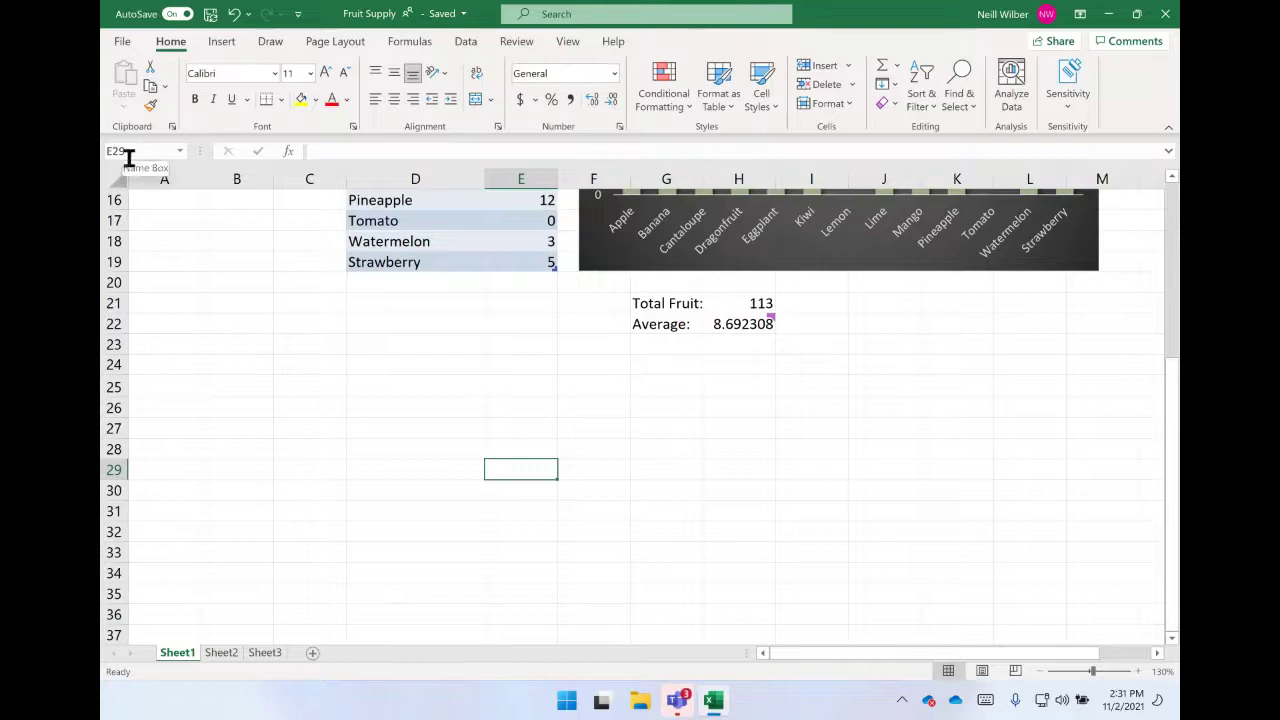
pyautogui.click(293, 426)
pyautogui.click(293, 372)
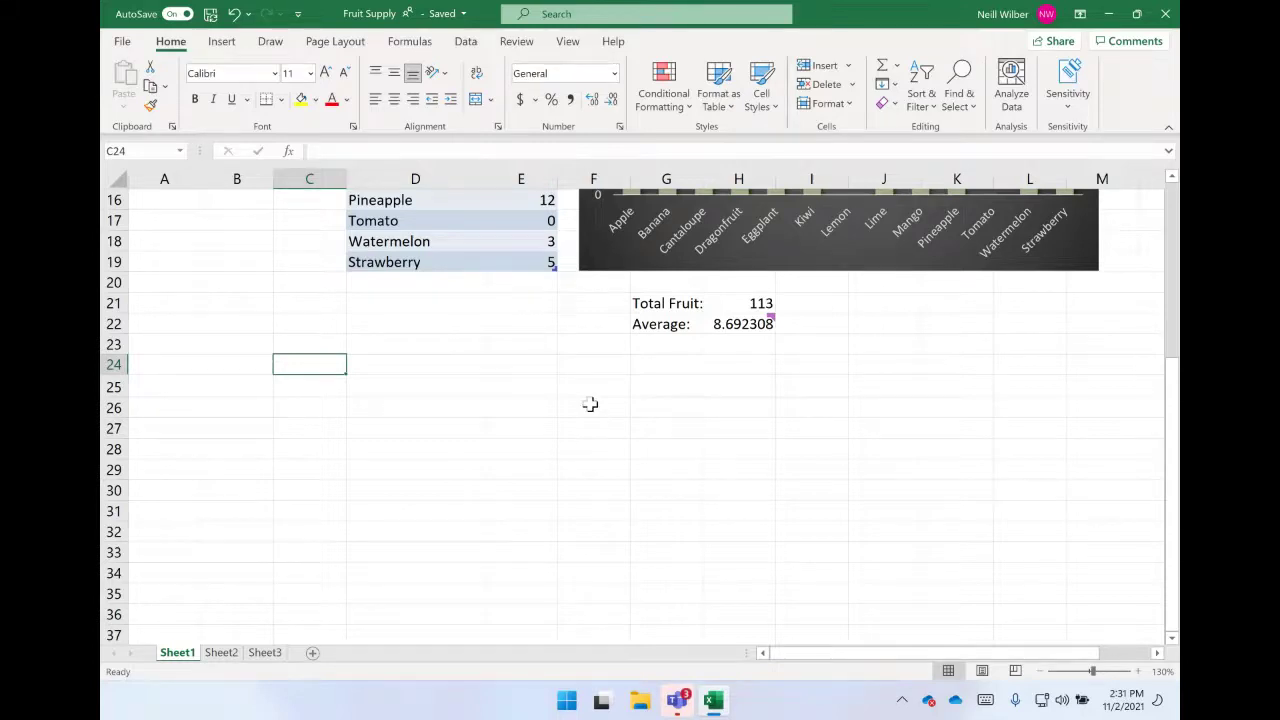
pyautogui.scroll(2, 590, 405)
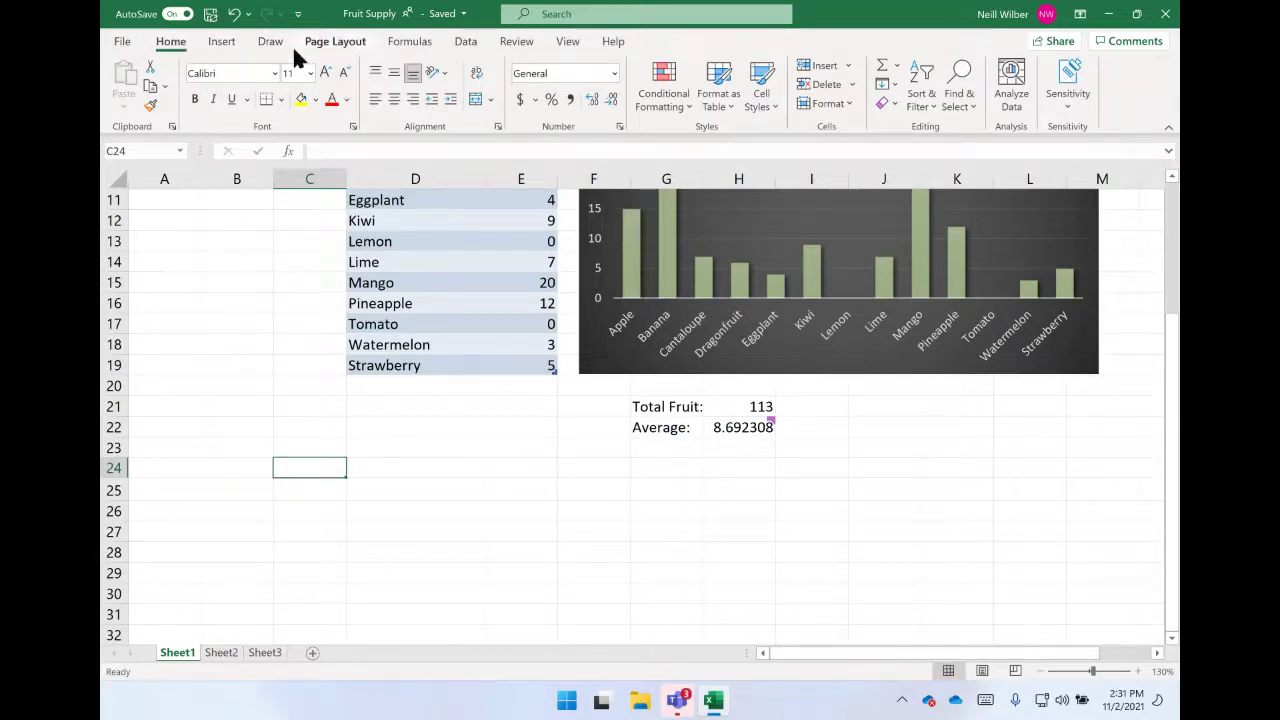
pyautogui.click(236, 41)
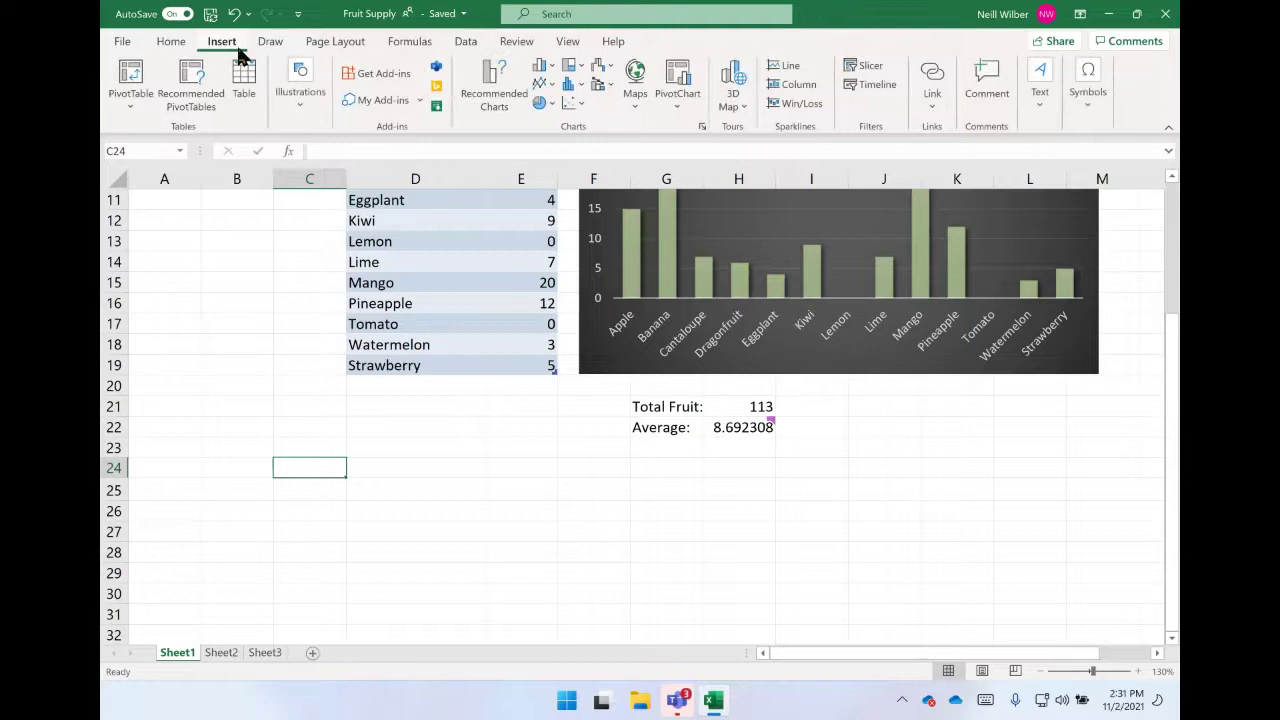
pyautogui.click(182, 43)
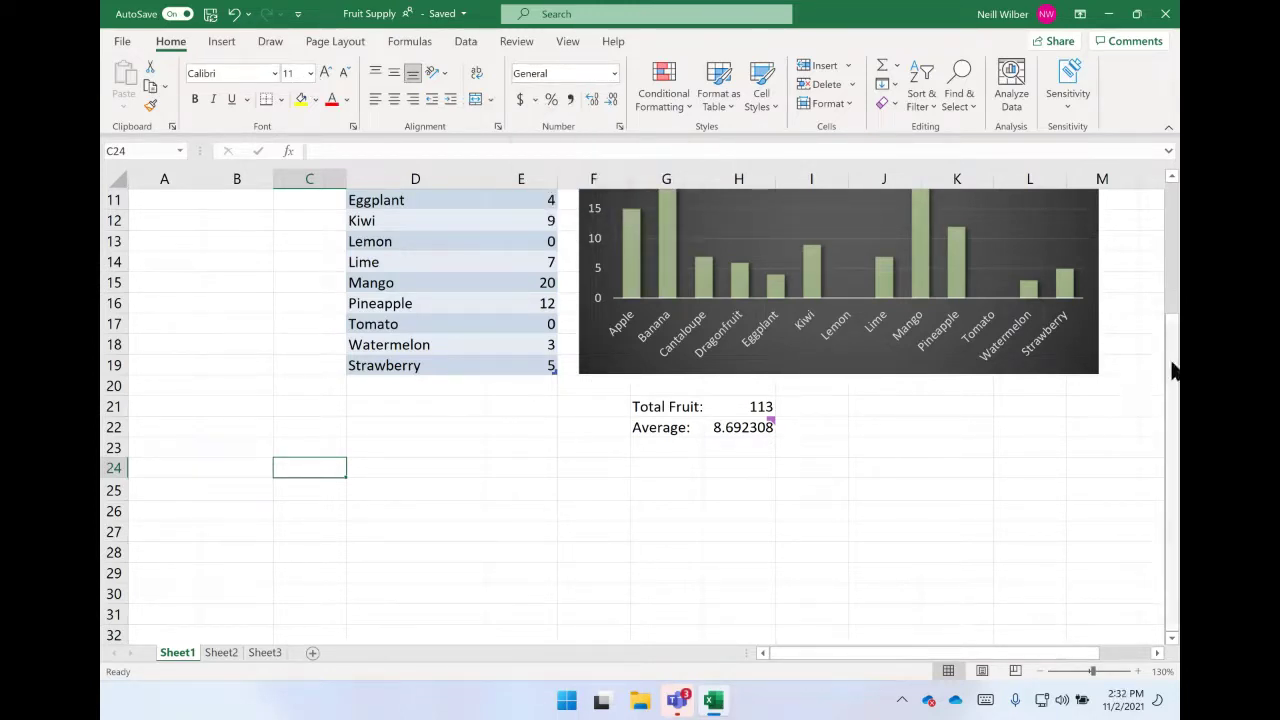
pyautogui.moveTo(1172, 368); pyautogui.dragTo(1178, 413)
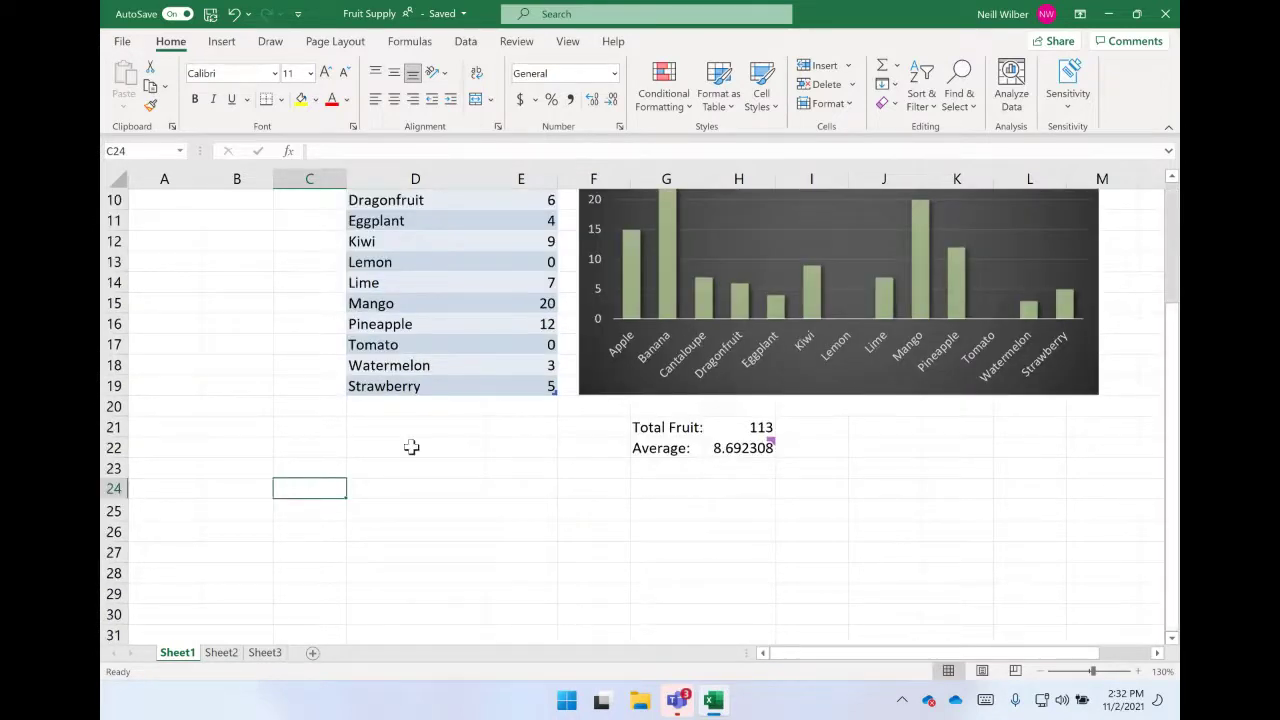
# - Select D24, select cells down column E between E24 and E29 in turn, and return to E24
pyautogui.click(424, 492)
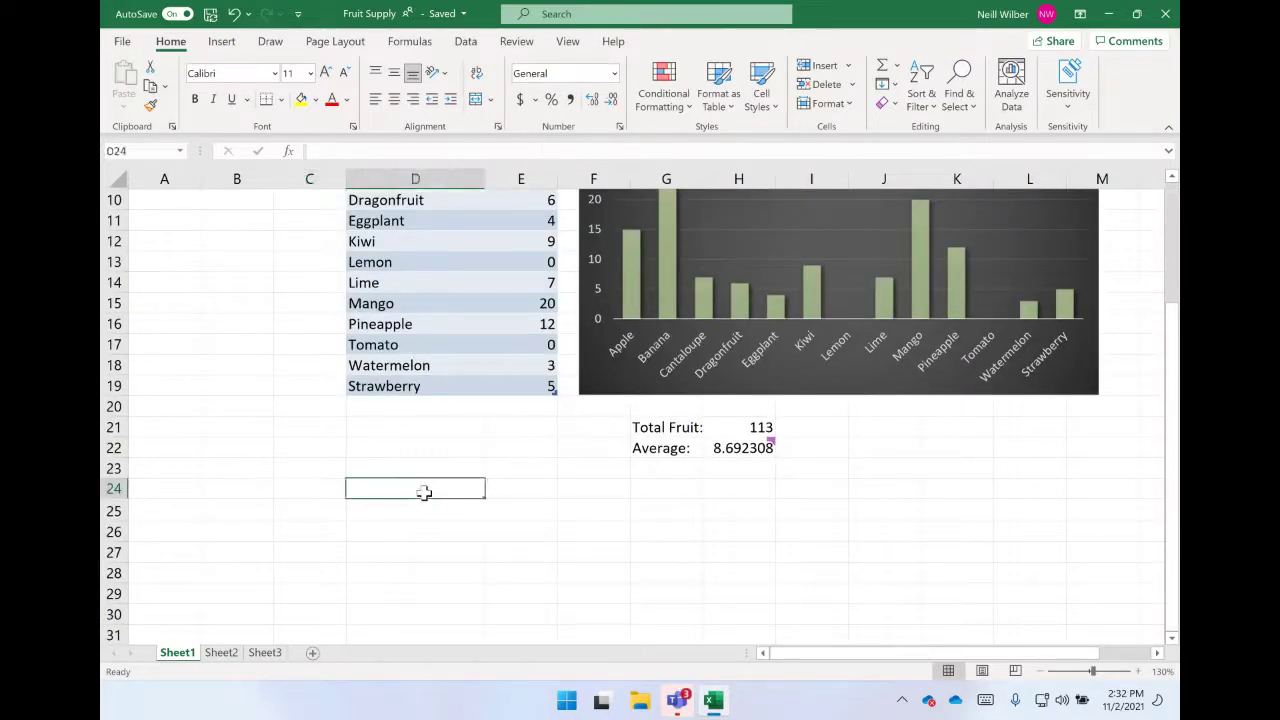
pyautogui.moveTo(506, 485); pyautogui.dragTo(492, 616)
pyautogui.click(503, 490)
pyautogui.press('Down')
pyautogui.press('Down')
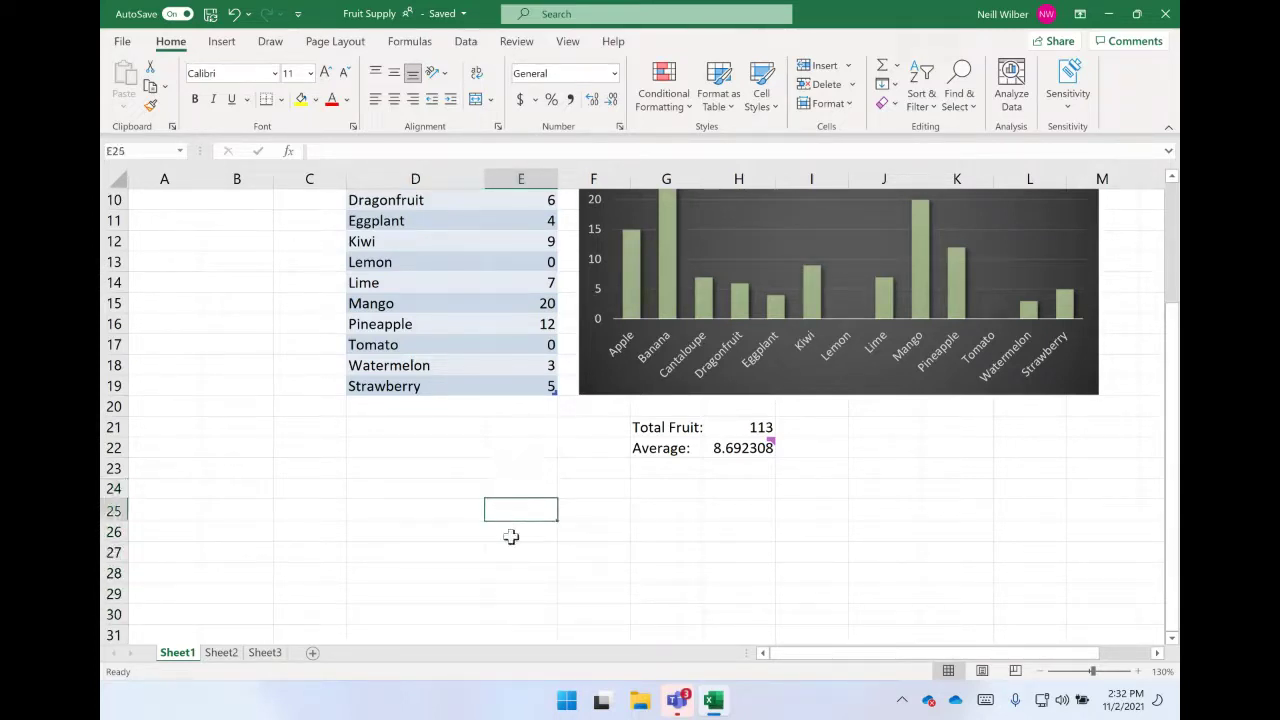
pyautogui.click(509, 547)
pyautogui.click(509, 570)
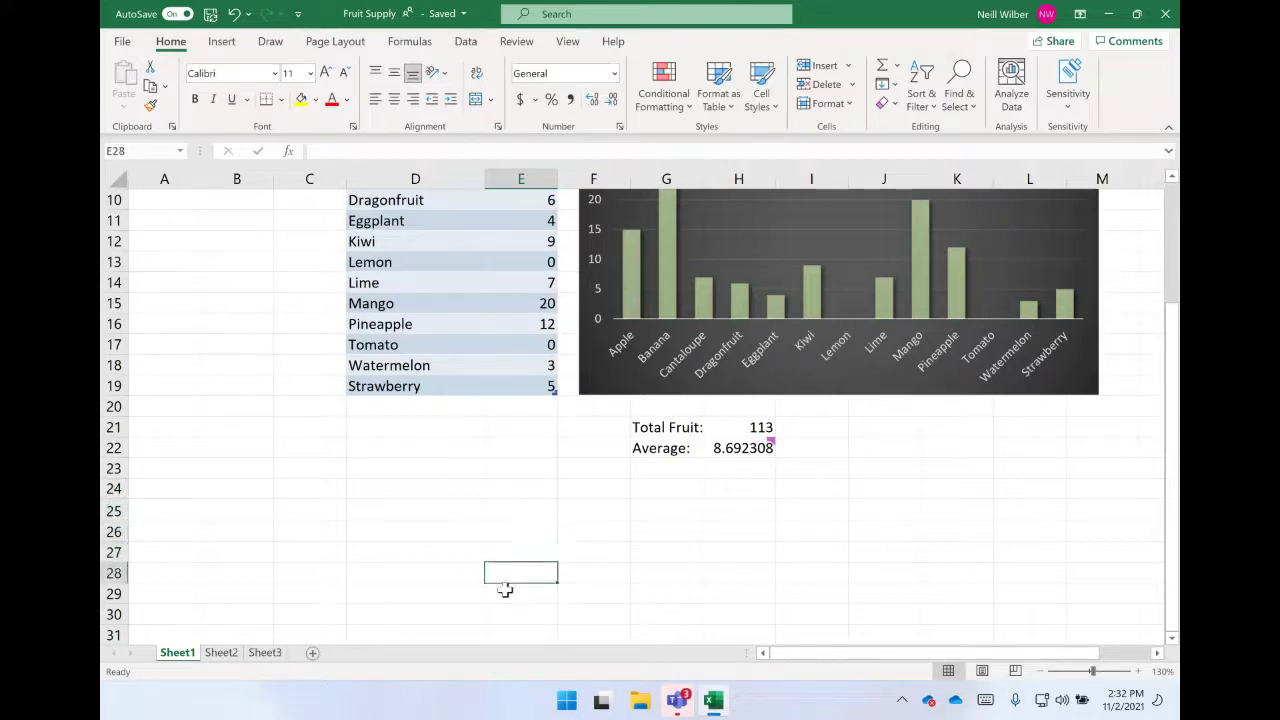
pyautogui.click(503, 595)
pyautogui.click(517, 491)
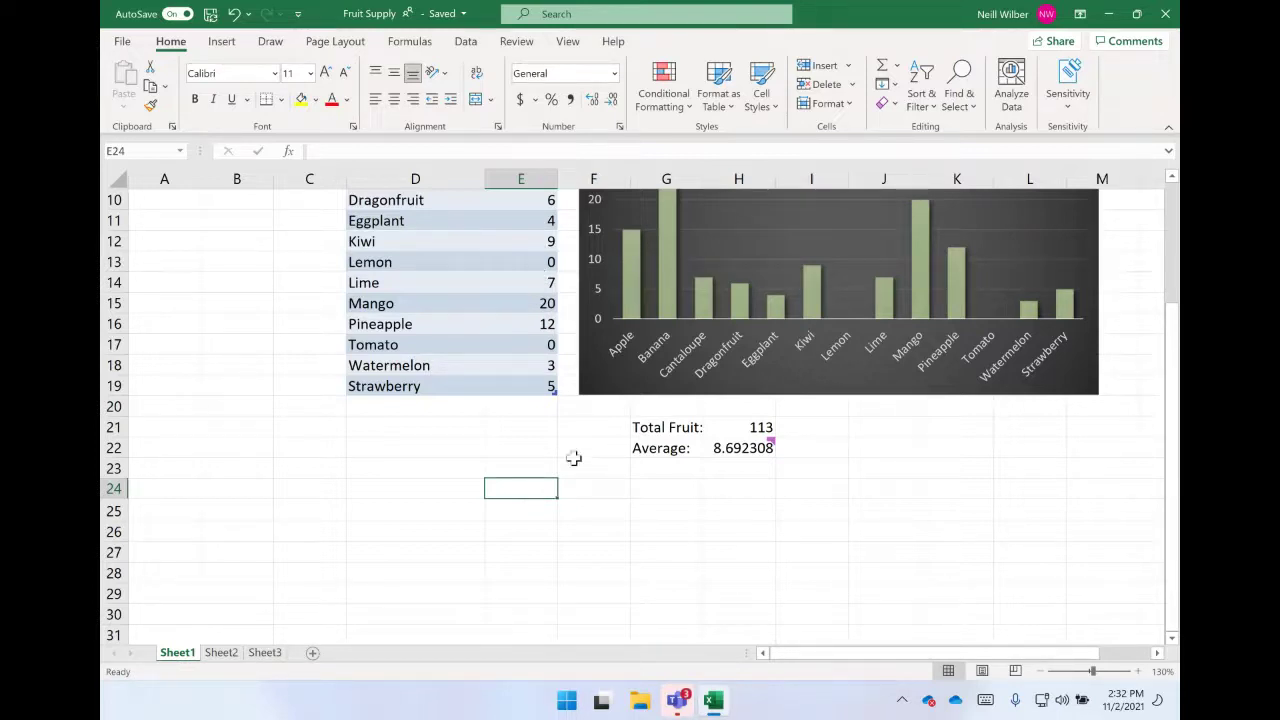
# - Select cells E24 to E28, open the full accounting format options and browse the available currency symbols
pyautogui.moveTo(523, 492); pyautogui.dragTo(517, 580)
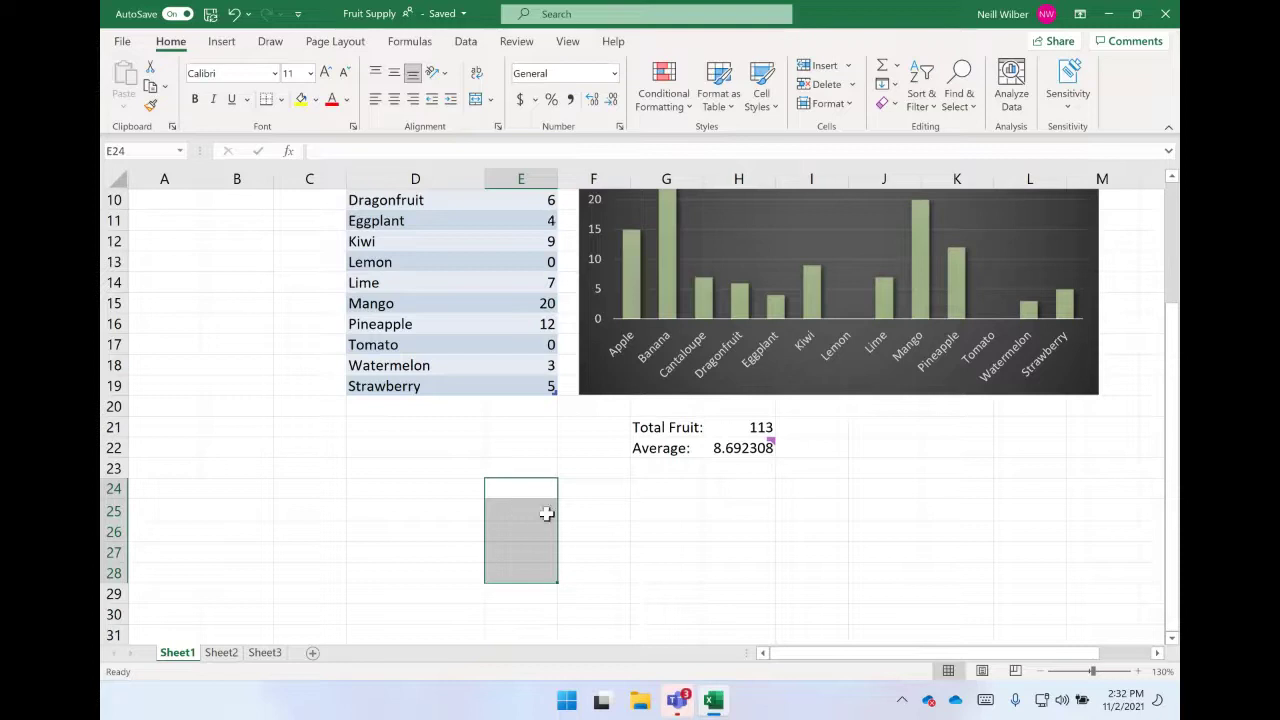
pyautogui.click(531, 99)
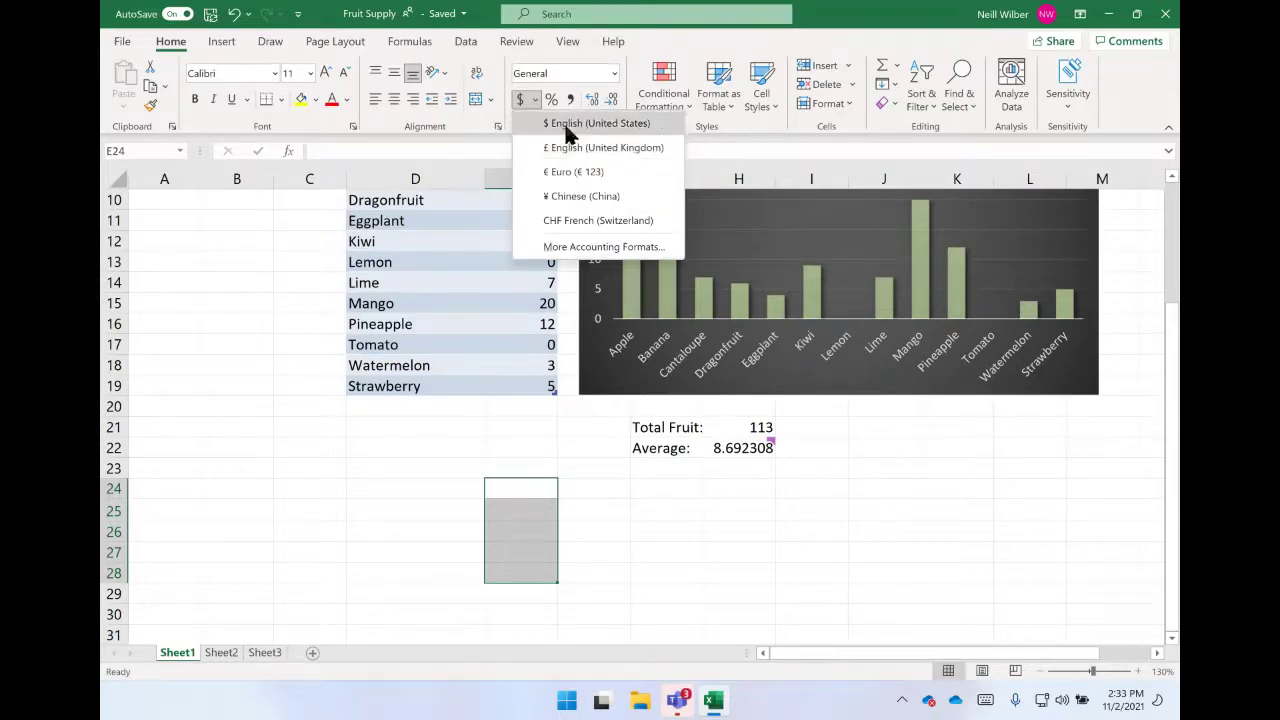
pyautogui.click(564, 254)
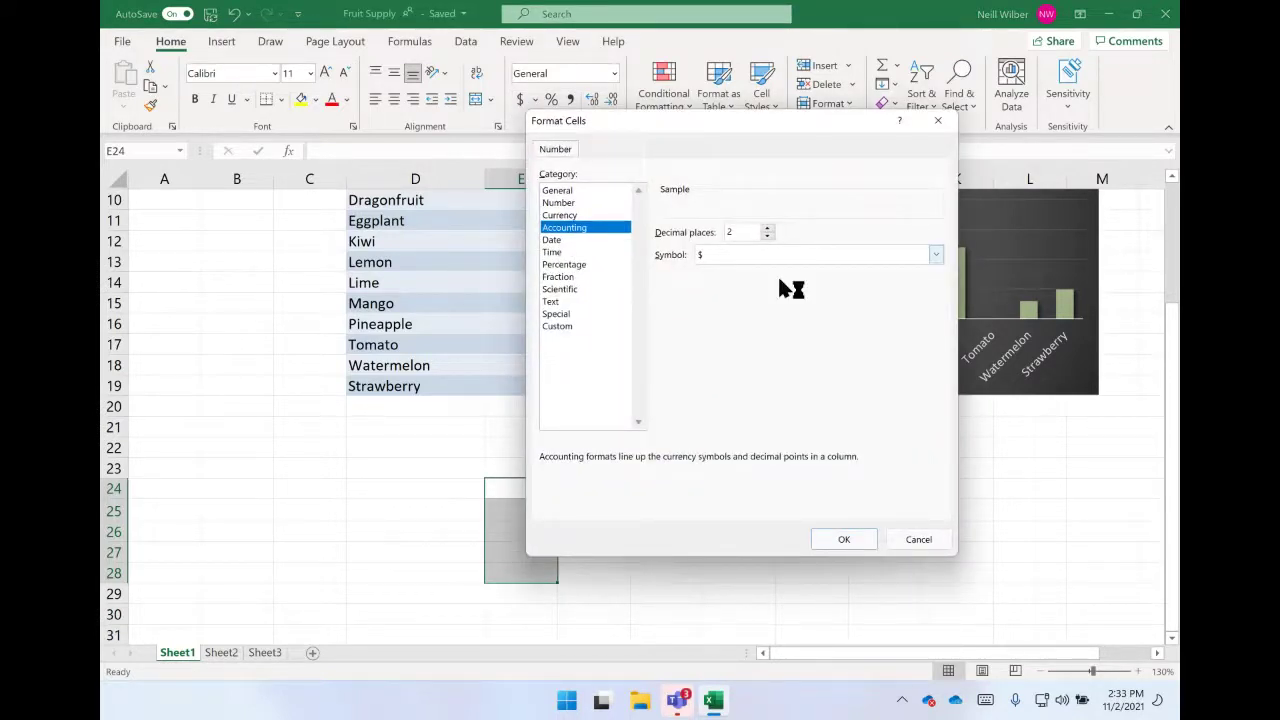
pyautogui.click(882, 256)
pyautogui.scroll(-18, 860, 405)
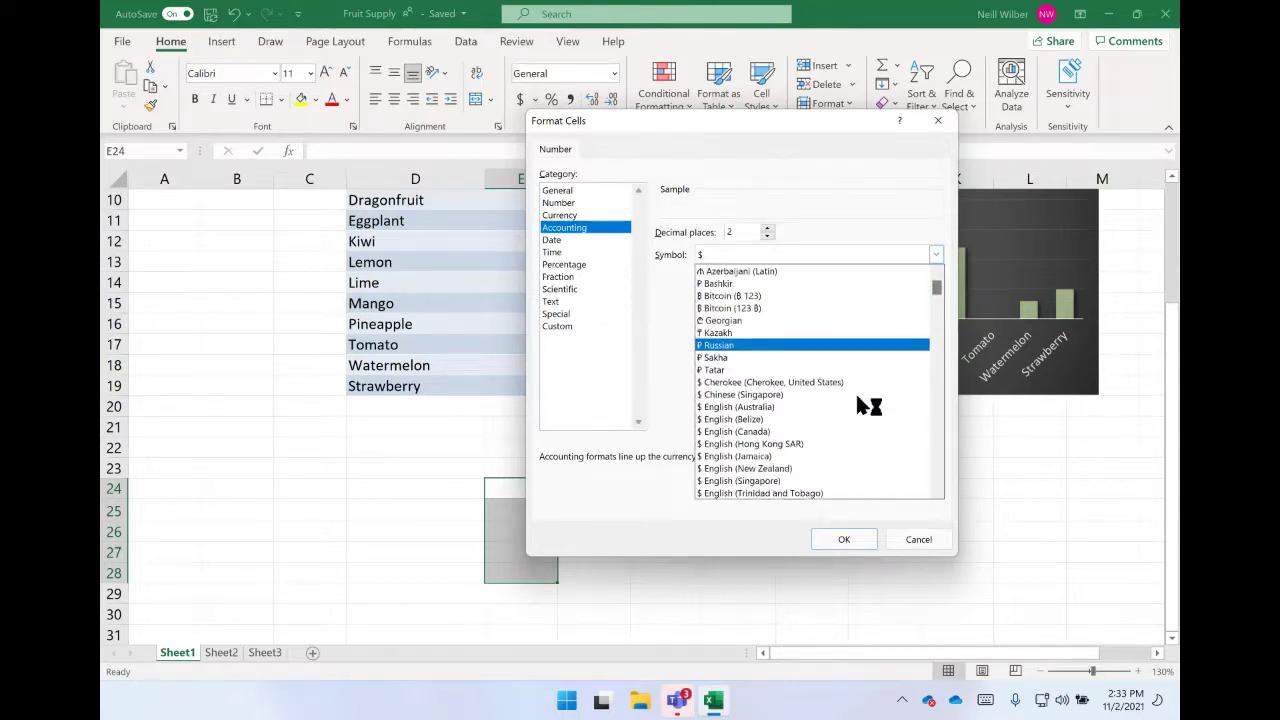
pyautogui.scroll(-3, 857, 398)
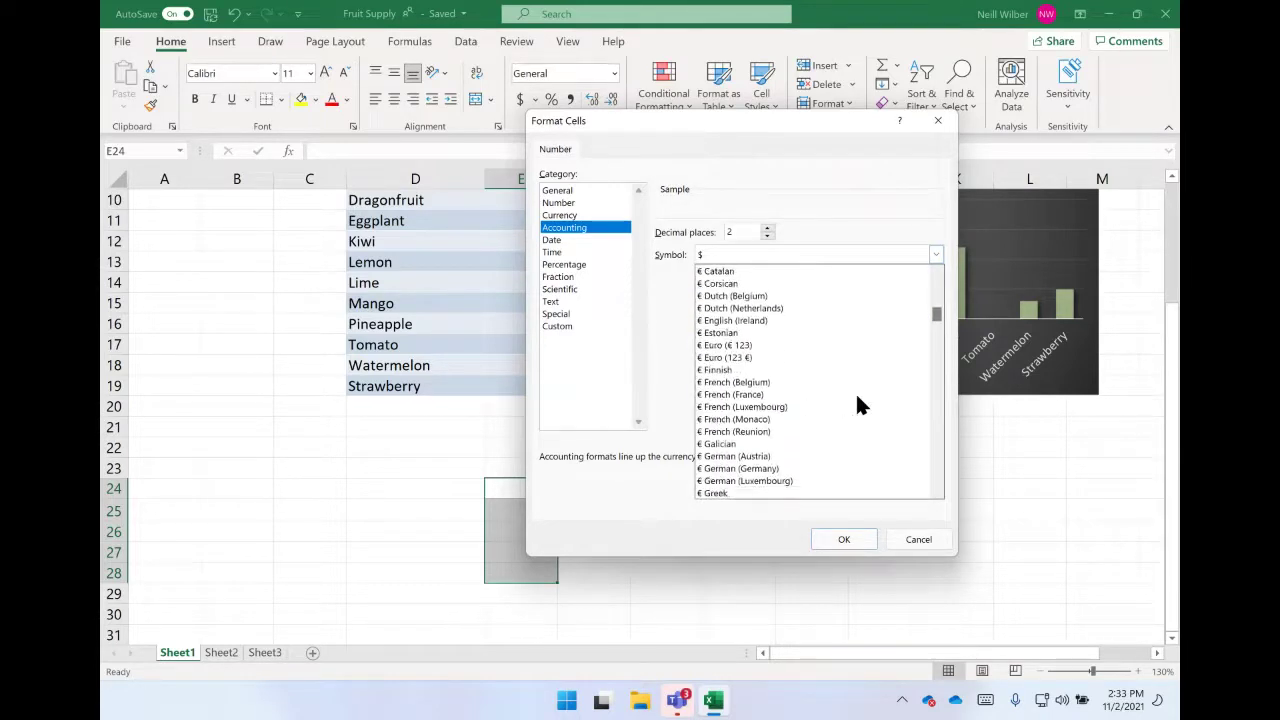
pyautogui.click(828, 238)
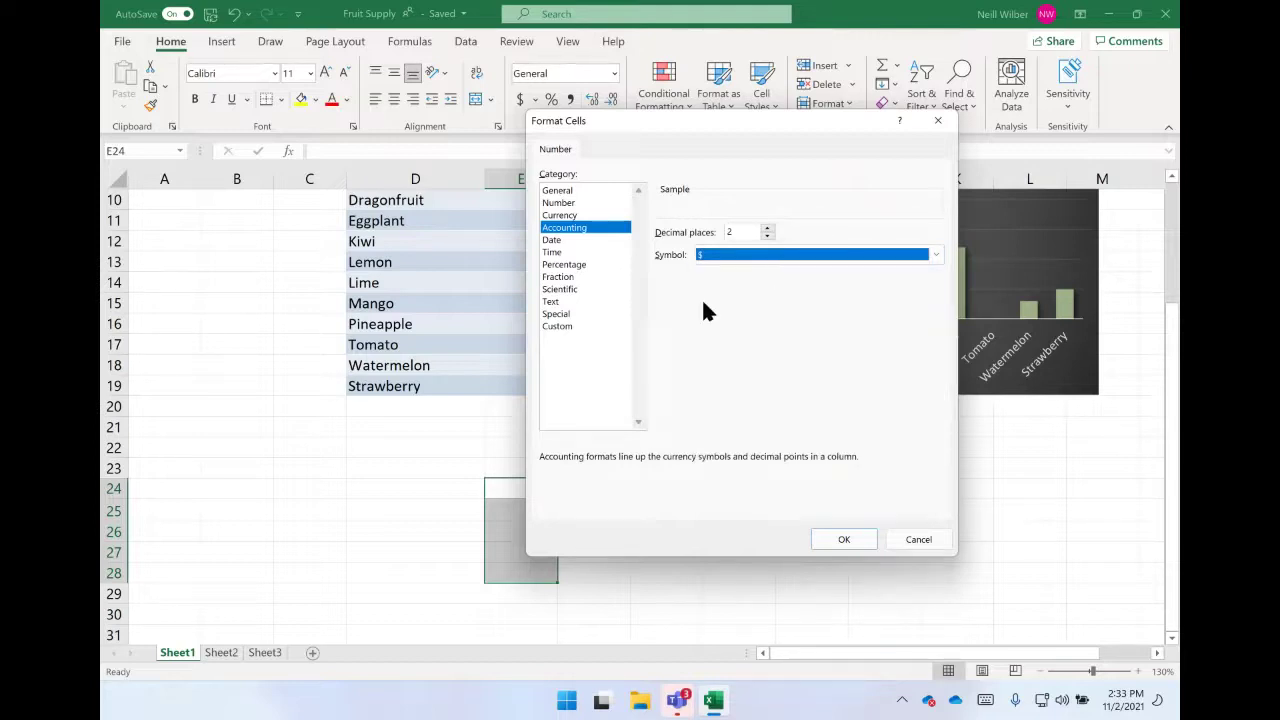
# - Review the Number, Text, Special, Custom, Percentage and Time format categories for the selected cells
pyautogui.click(569, 203)
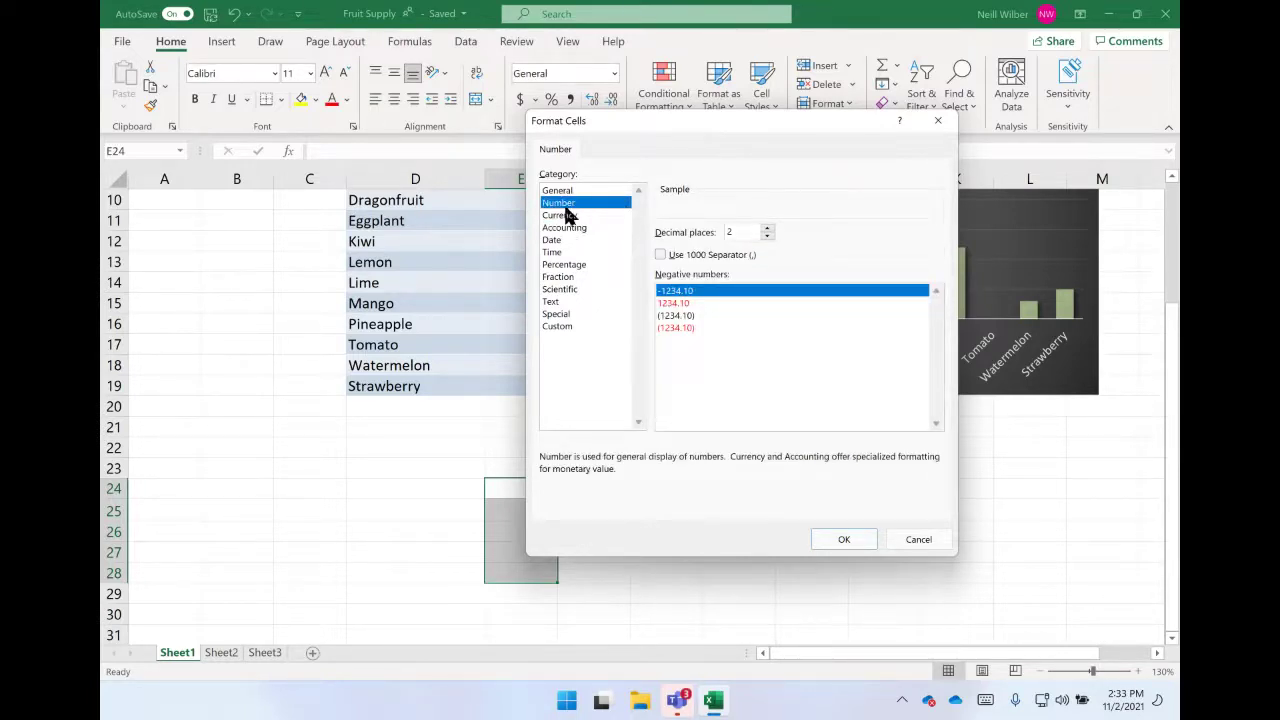
pyautogui.click(562, 304)
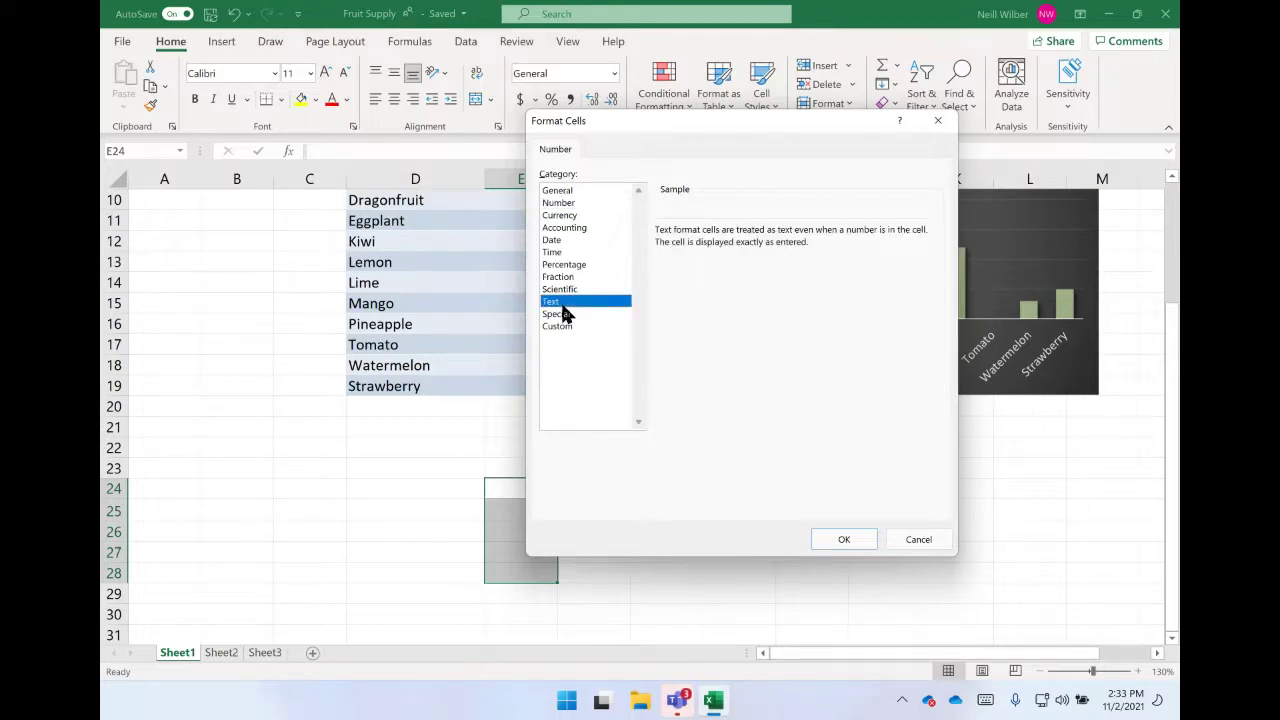
pyautogui.click(555, 317)
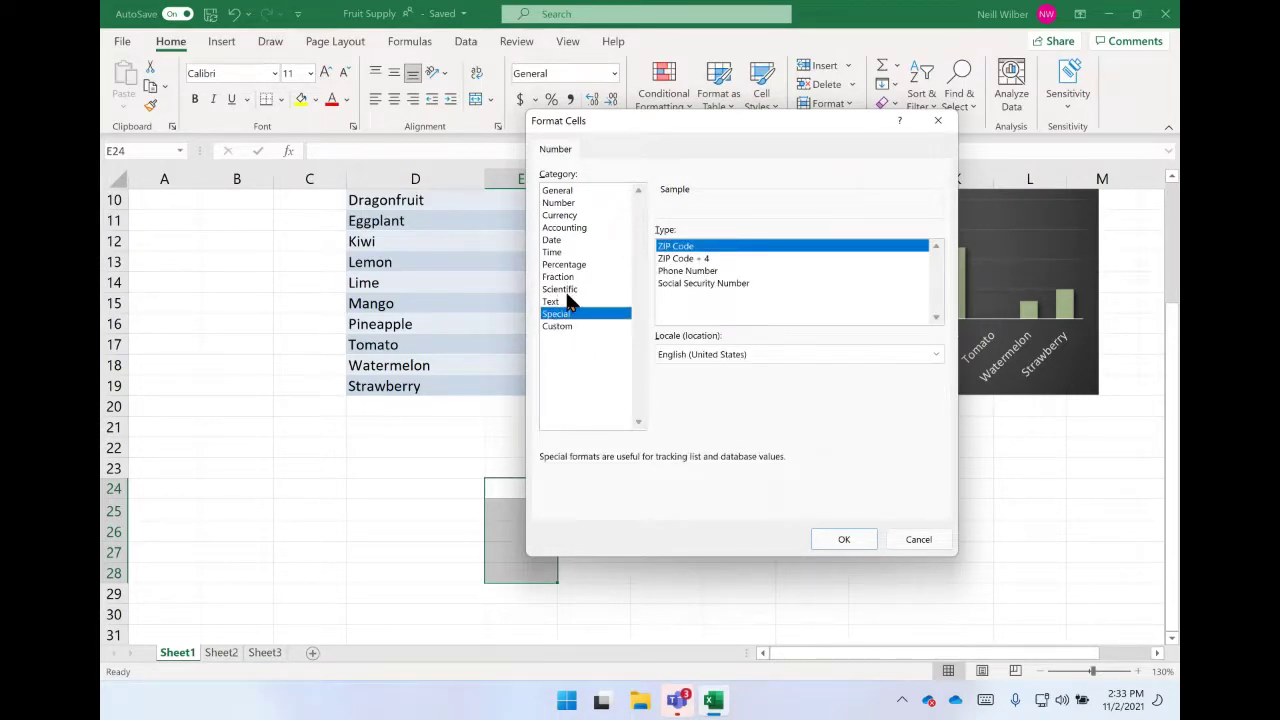
pyautogui.click(560, 327)
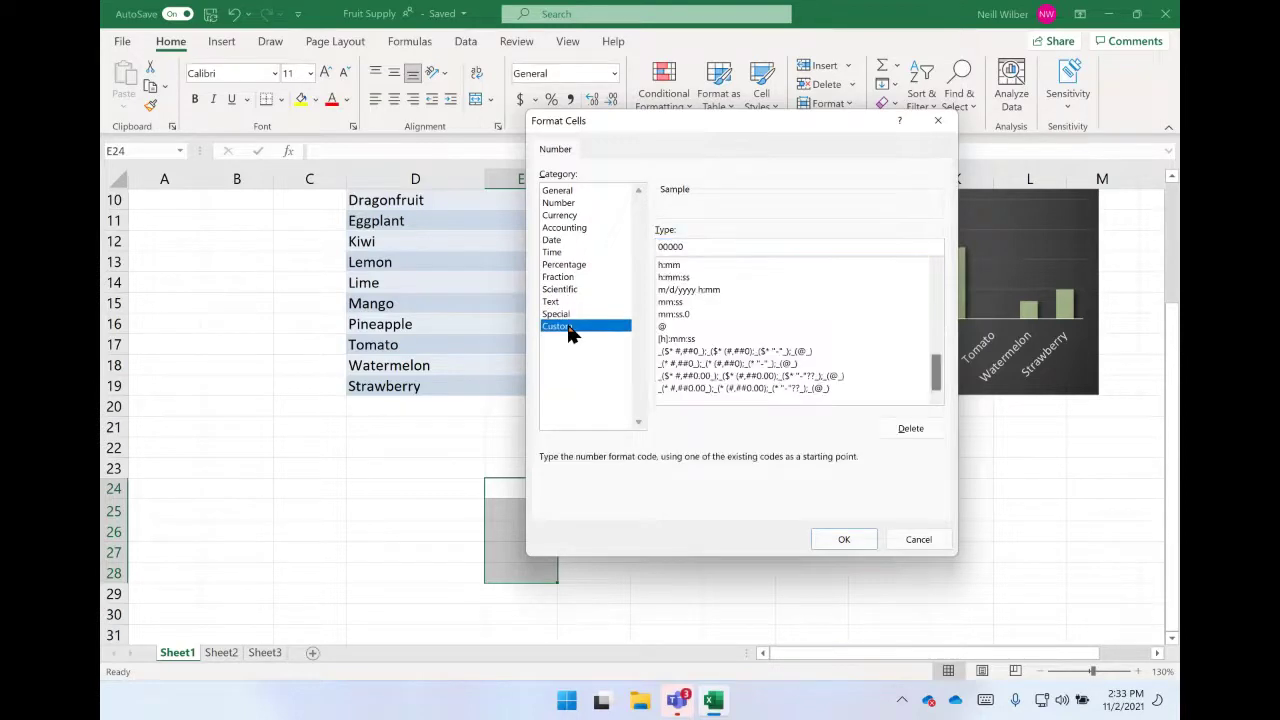
pyautogui.click(560, 265)
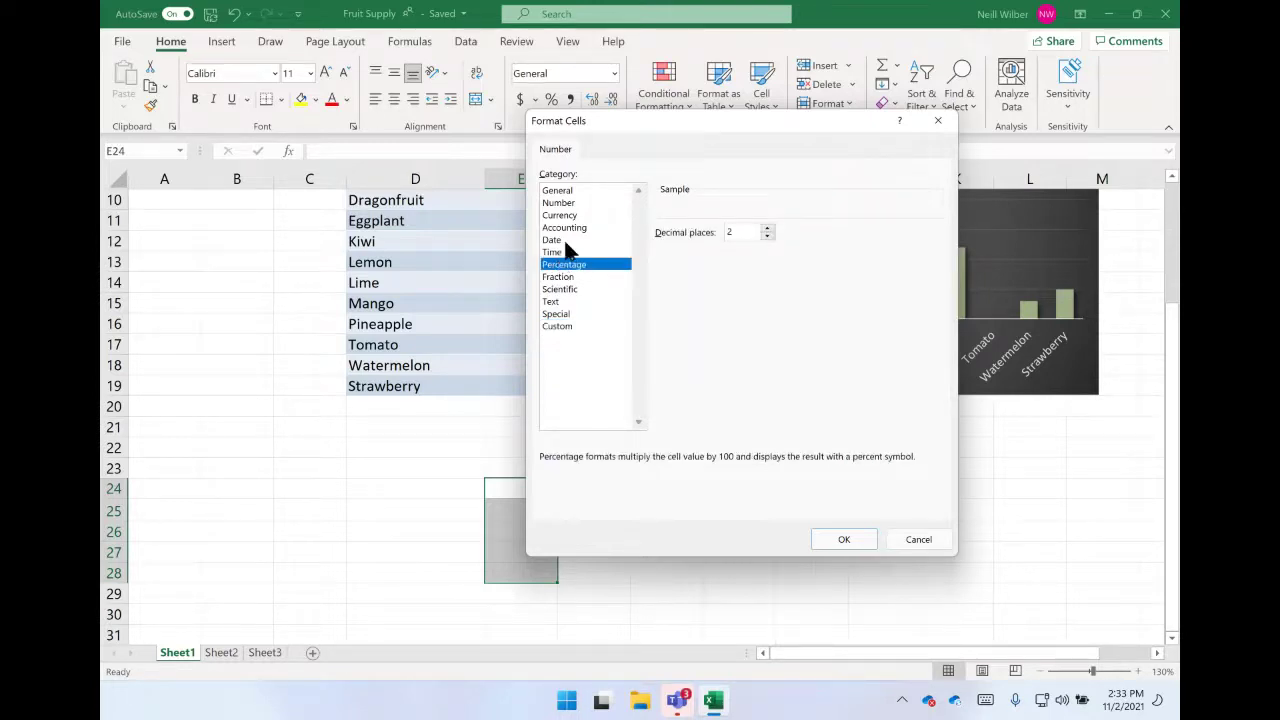
pyautogui.click(561, 253)
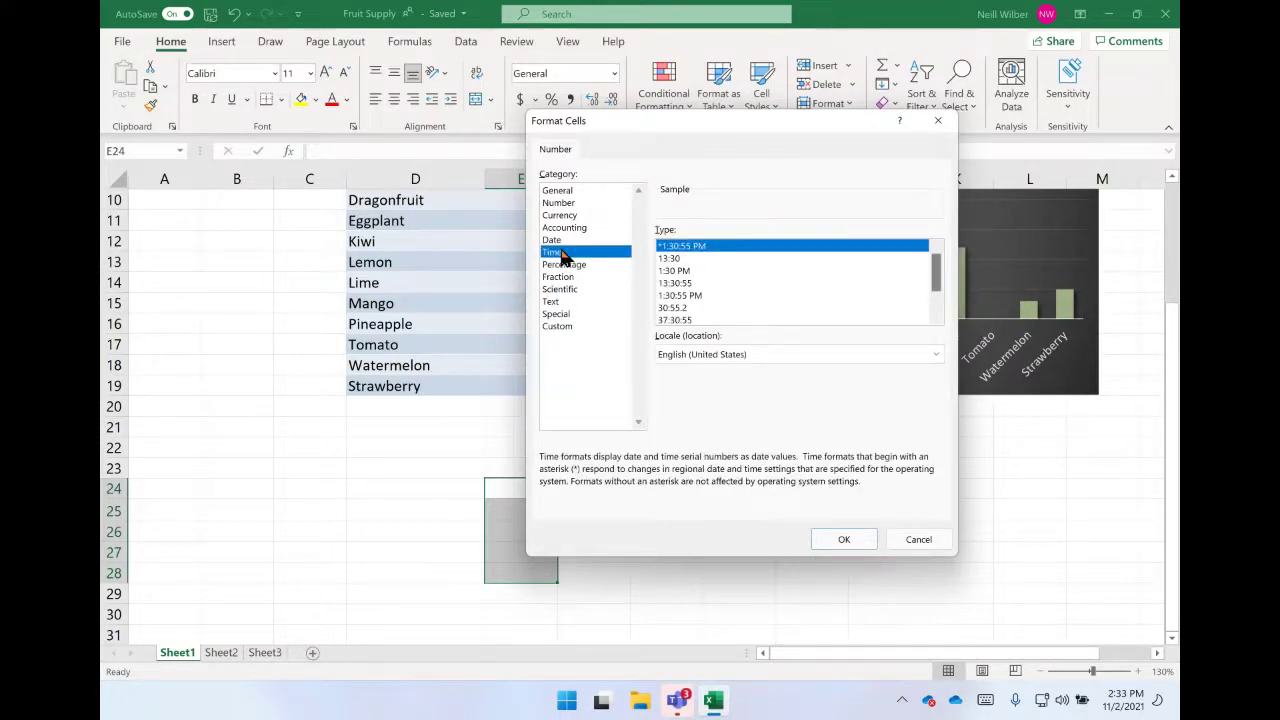
# - Browse the Date format types, choosing M-12 and then 3/14/12 1:30 PM as examples
pyautogui.click(567, 241)
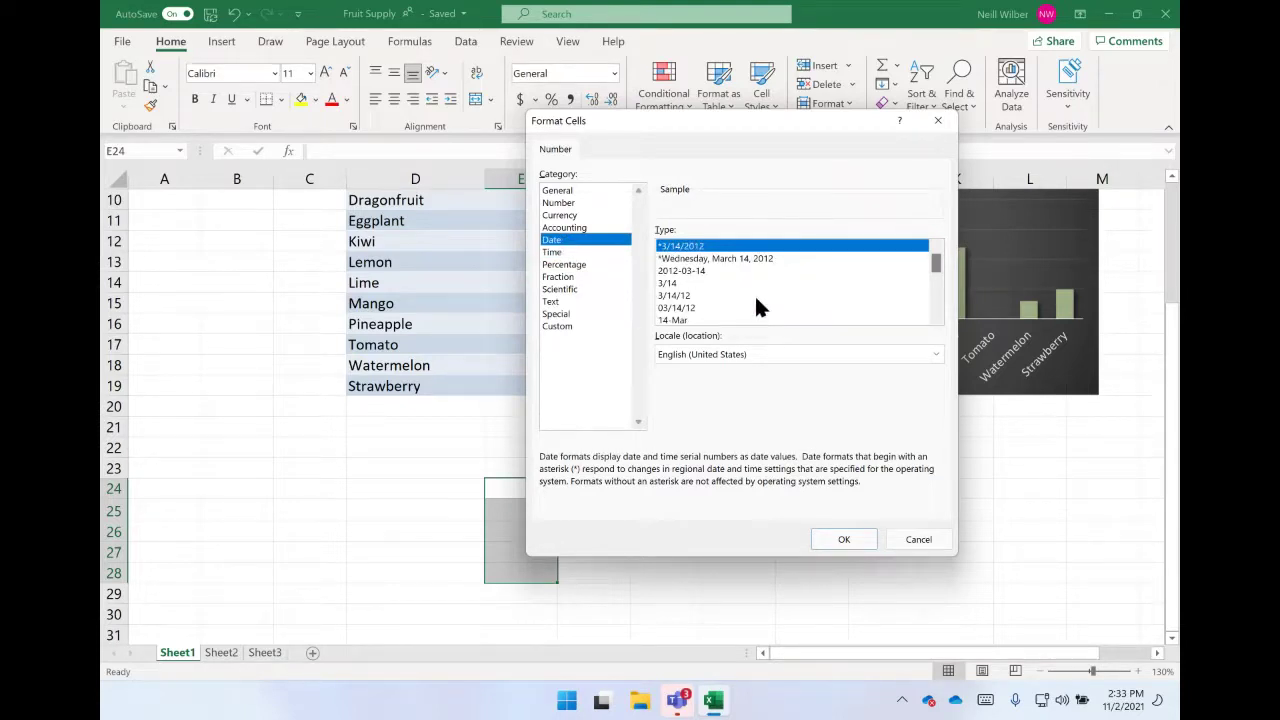
pyautogui.moveTo(935, 264)
pyautogui.mouseDown()
pyautogui.moveTo(934, 306)
pyautogui.moveTo(930, 277)
pyautogui.mouseUp()
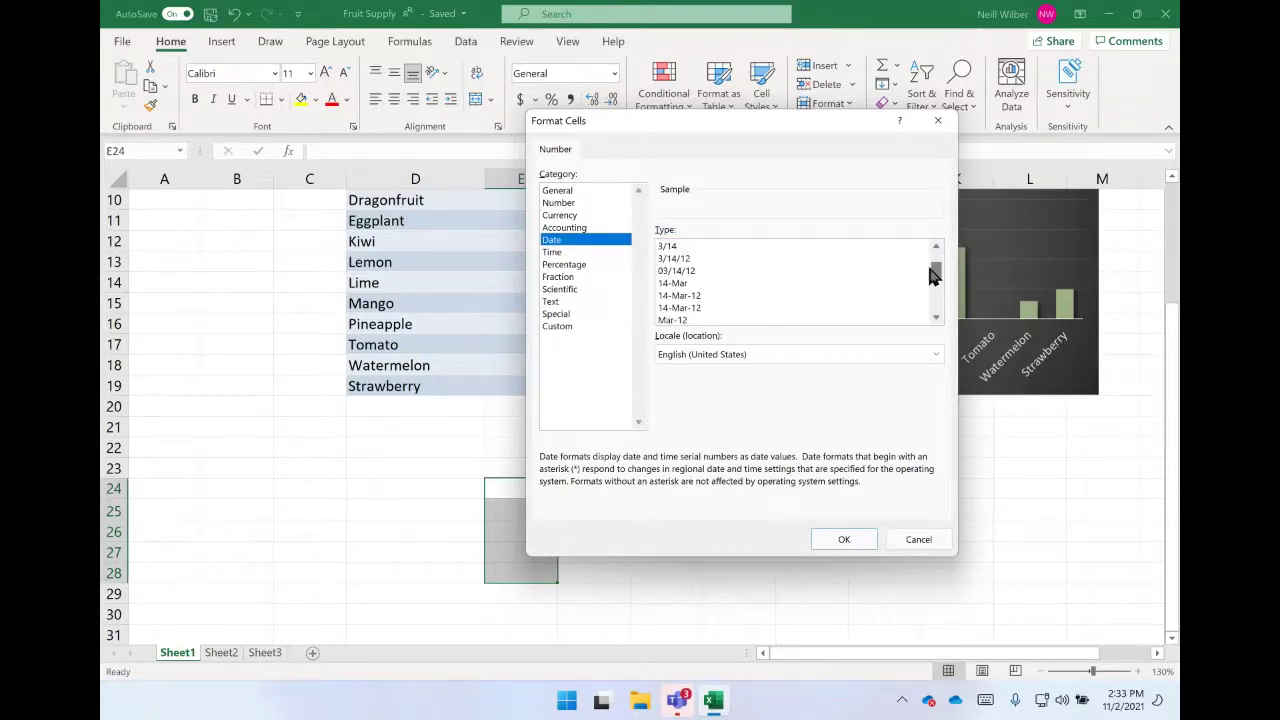
pyautogui.moveTo(930, 276); pyautogui.dragTo(929, 290)
pyautogui.click(818, 308)
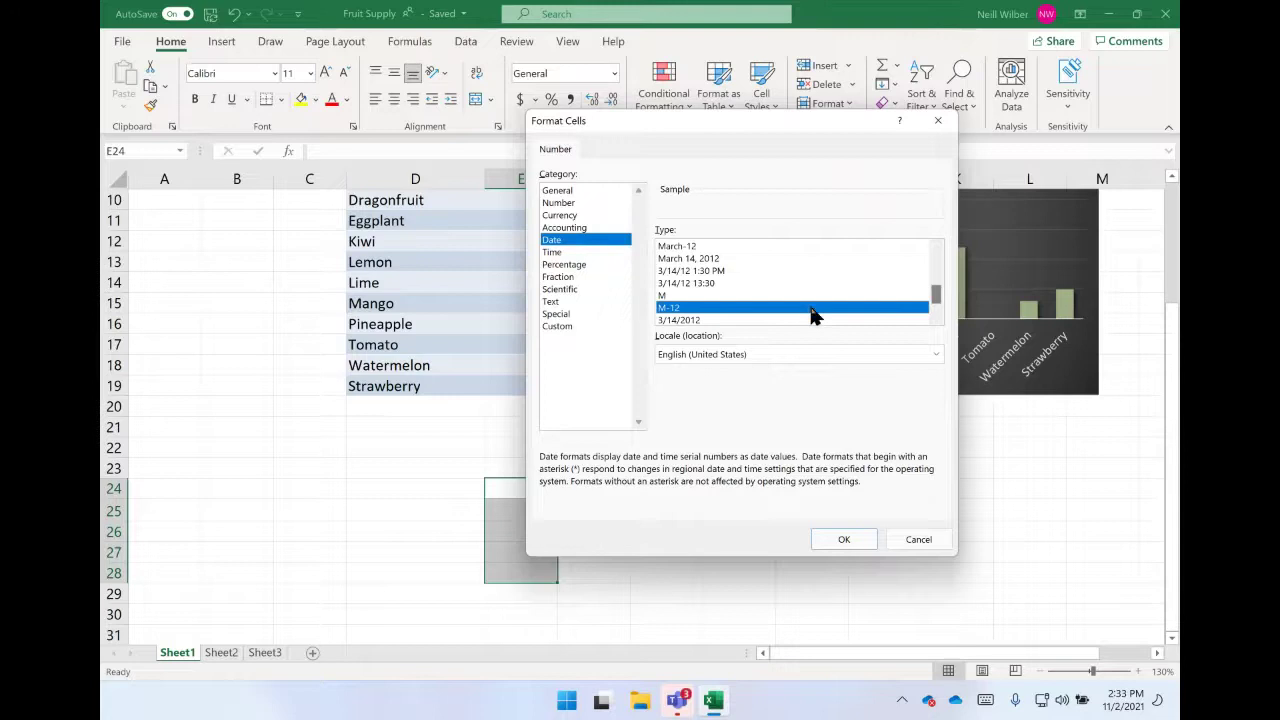
pyautogui.click(776, 272)
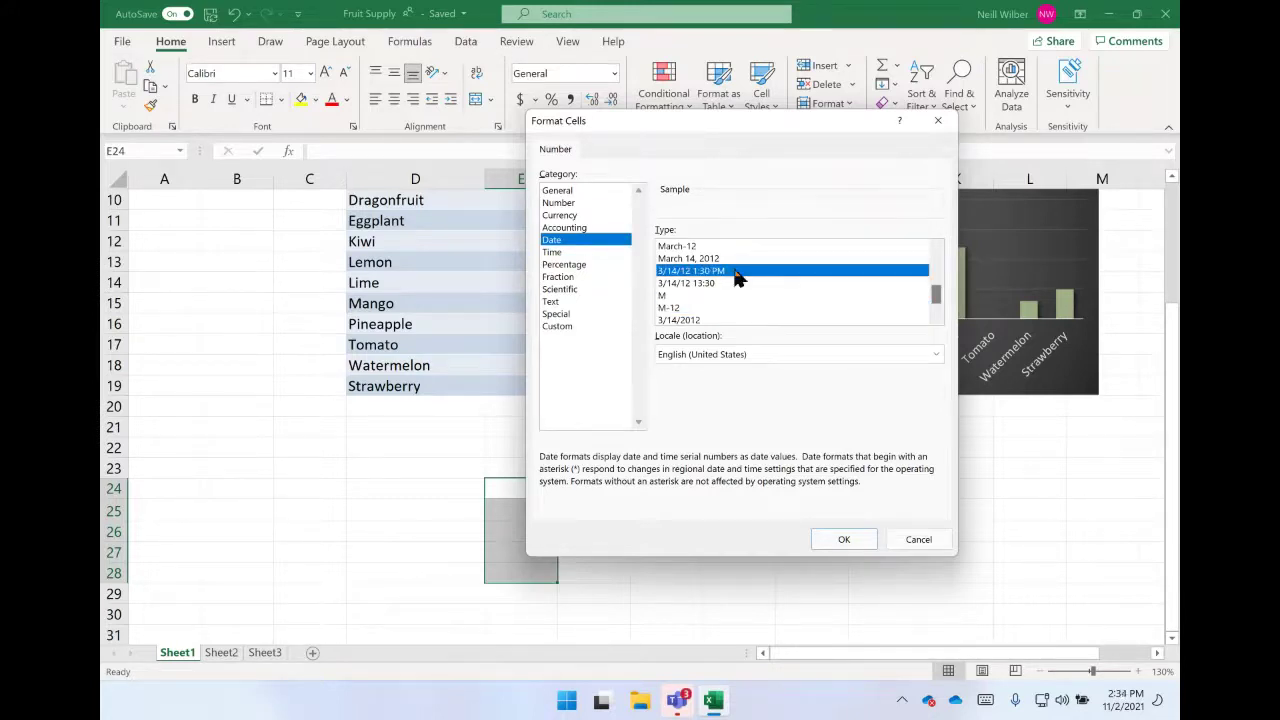
# - Apply the Currency format with two decimal places and the $ symbol to E24:E28, and select cells within that range
pyautogui.click(586, 216)
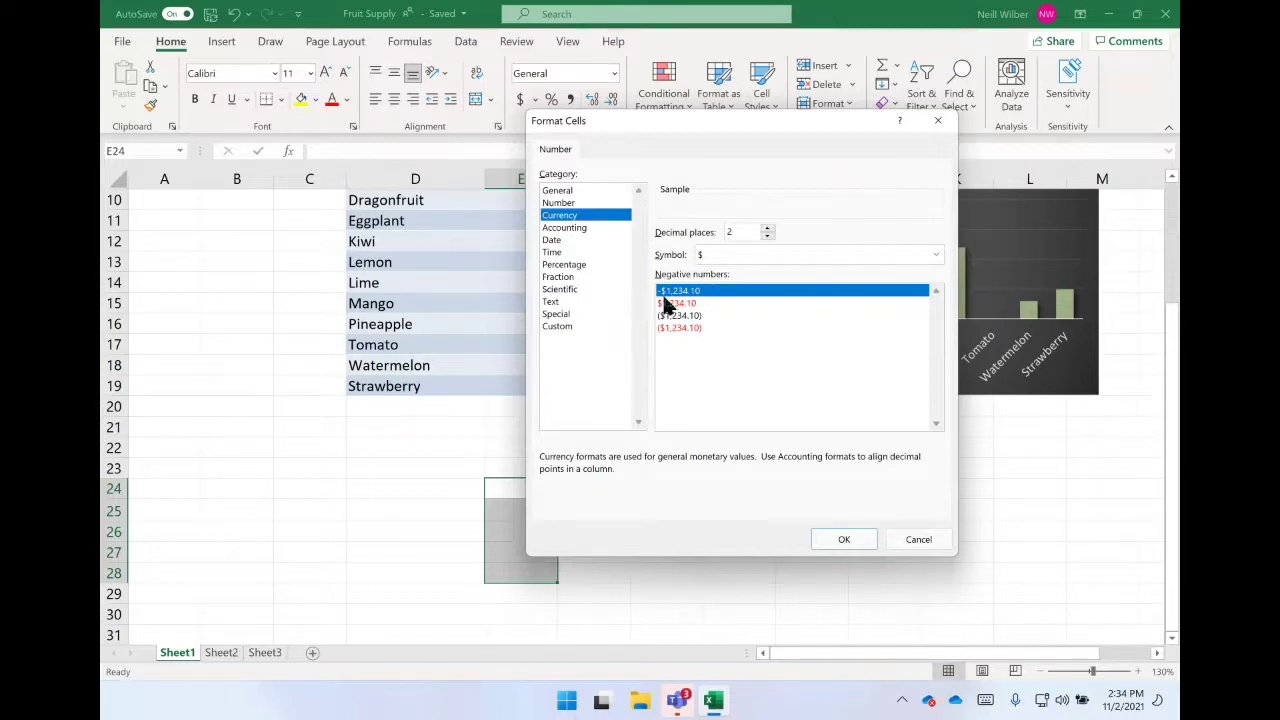
pyautogui.click(838, 539)
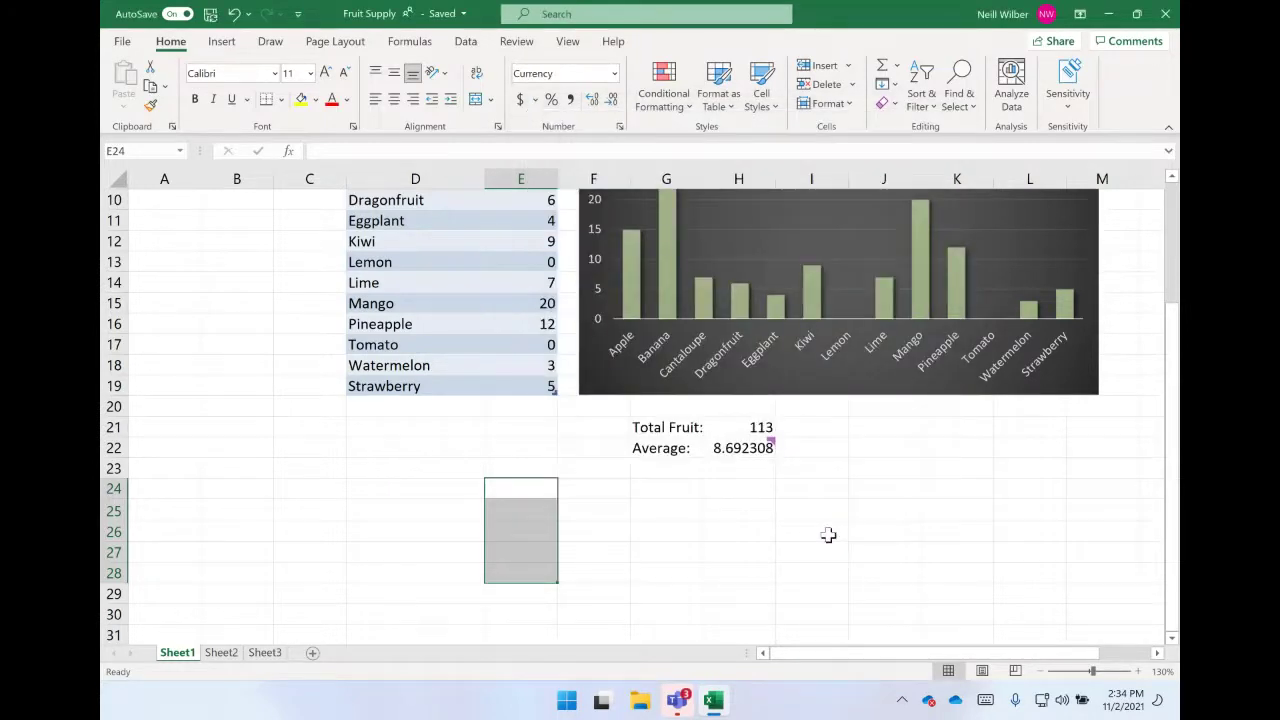
pyautogui.click(523, 491)
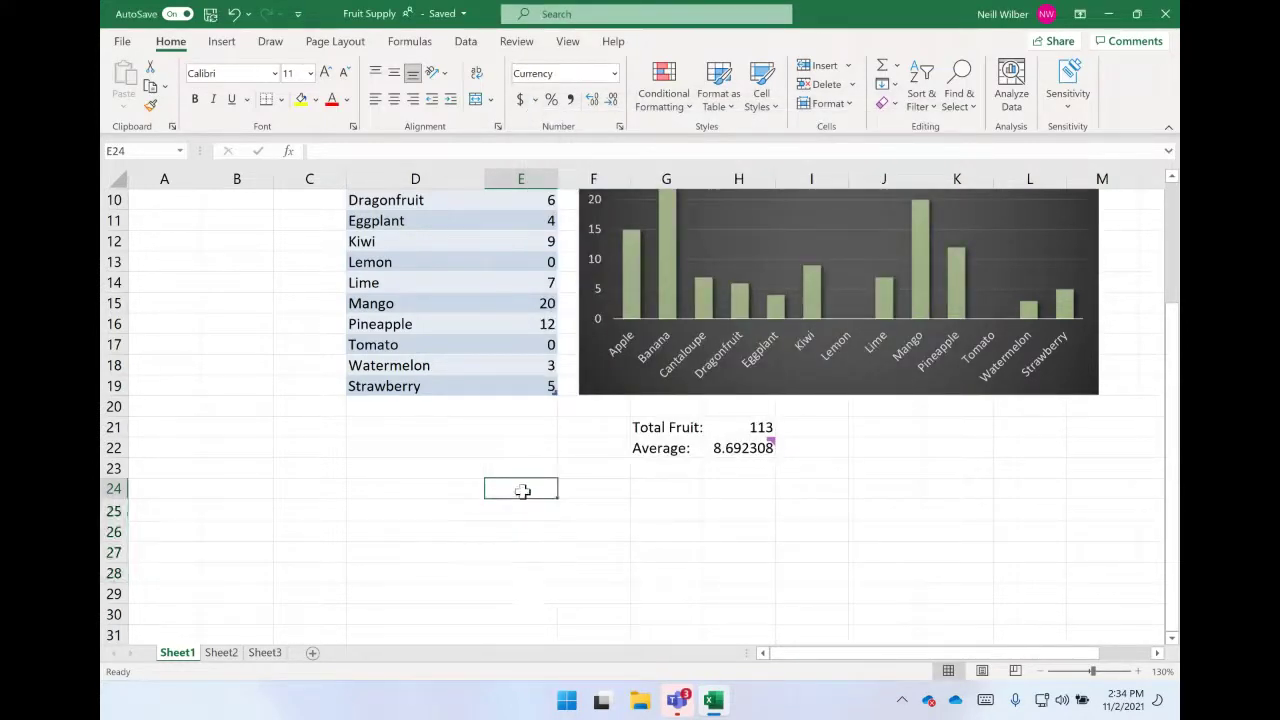
pyautogui.click(514, 555)
pyautogui.click(515, 488)
pyautogui.click(514, 506)
pyautogui.click(514, 535)
# - Enter the amounts 10, 5 and 3.50 in cells E24, E25 and E26
pyautogui.click(523, 490)
pyautogui.write('1')
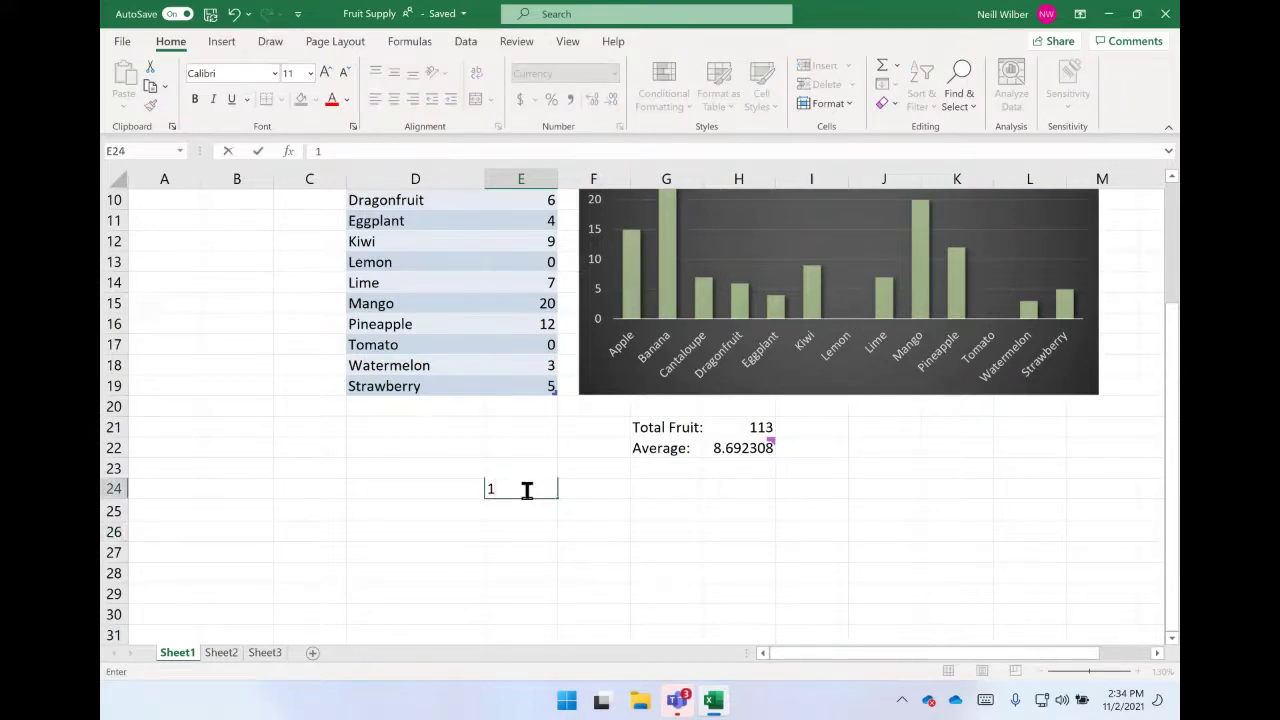
pyautogui.write('0')
pyautogui.press('Return')
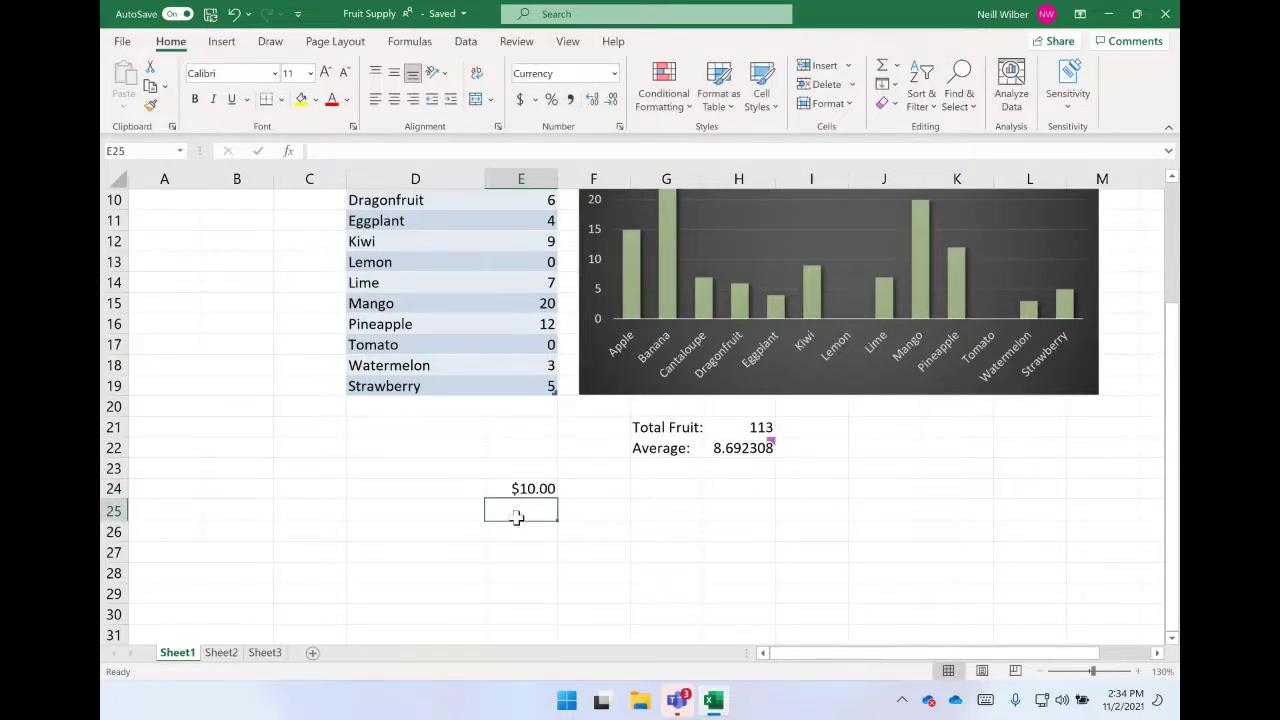
pyautogui.write('5')
pyautogui.press('Return')
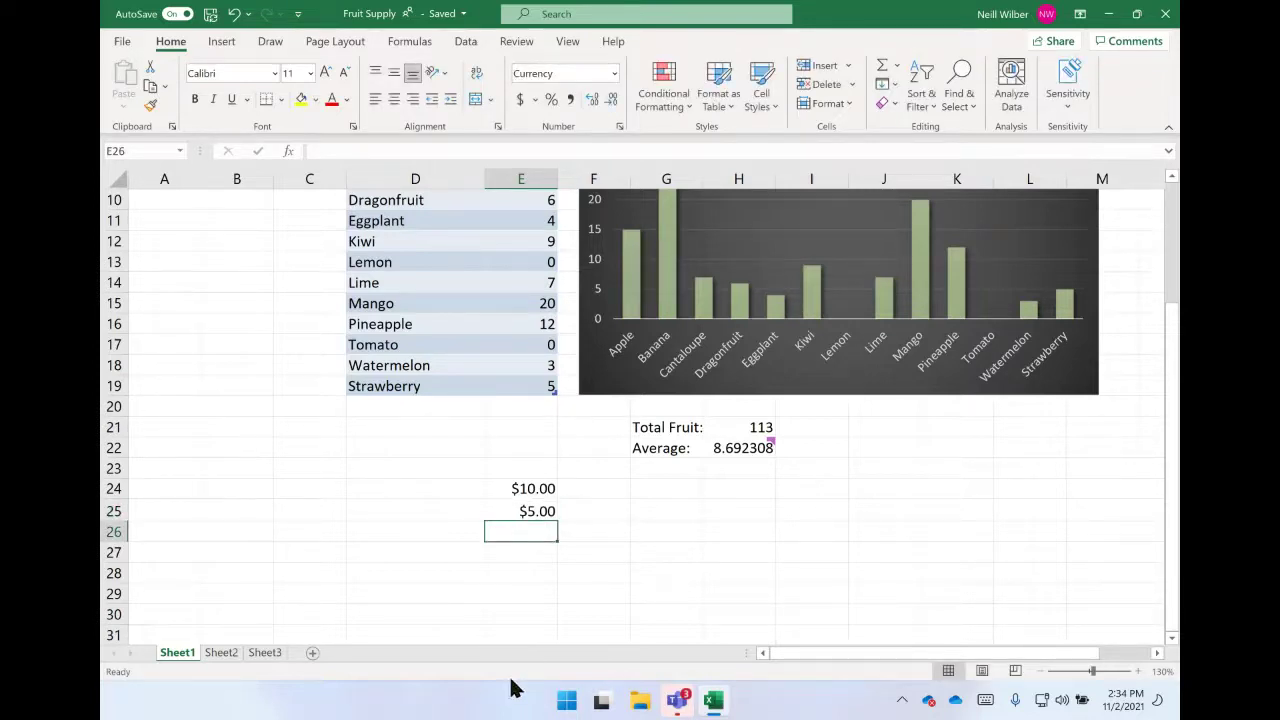
pyautogui.write('3.50')
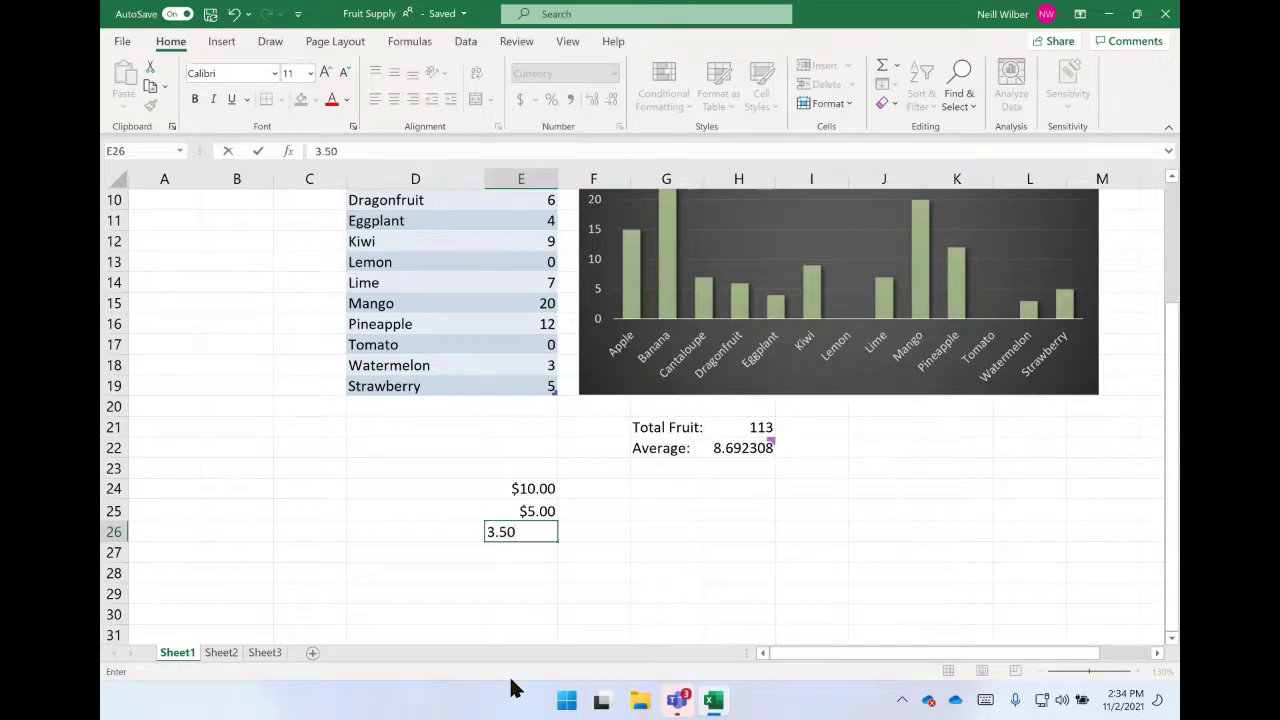
pyautogui.press('Return')
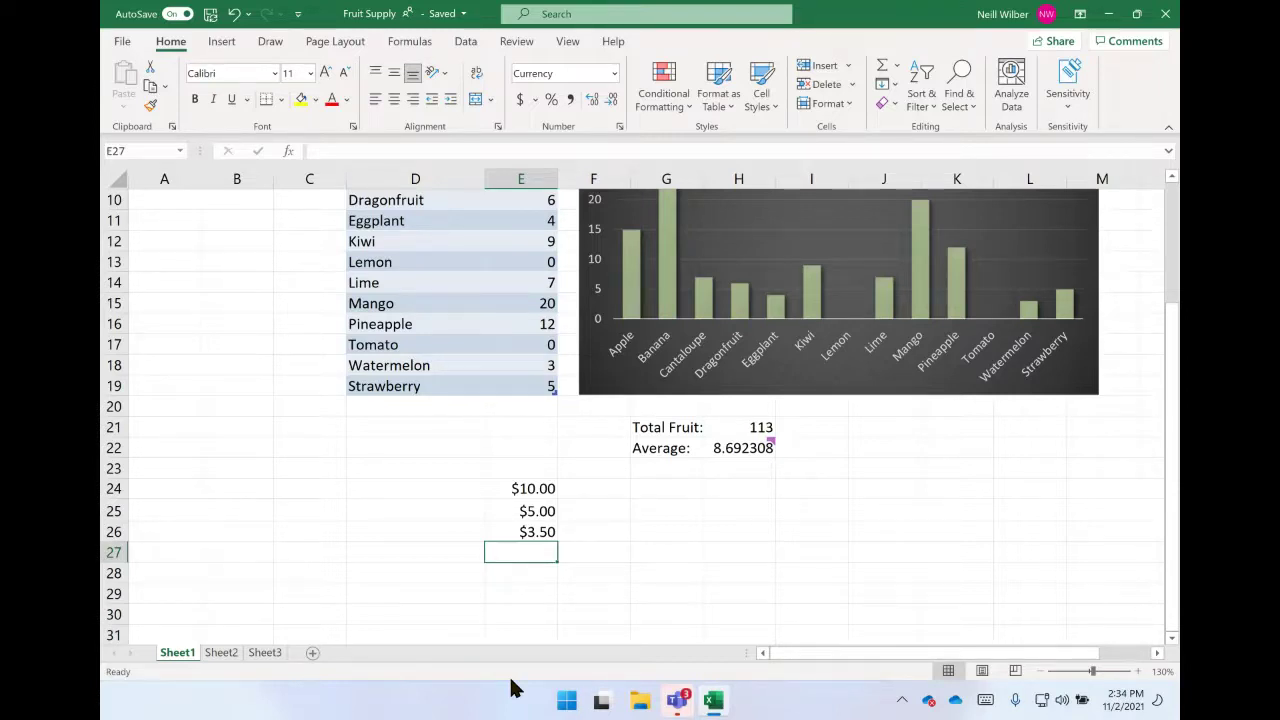
# - Enter the word chocolate in the currency-formatted cell E27
pyautogui.write('choc')
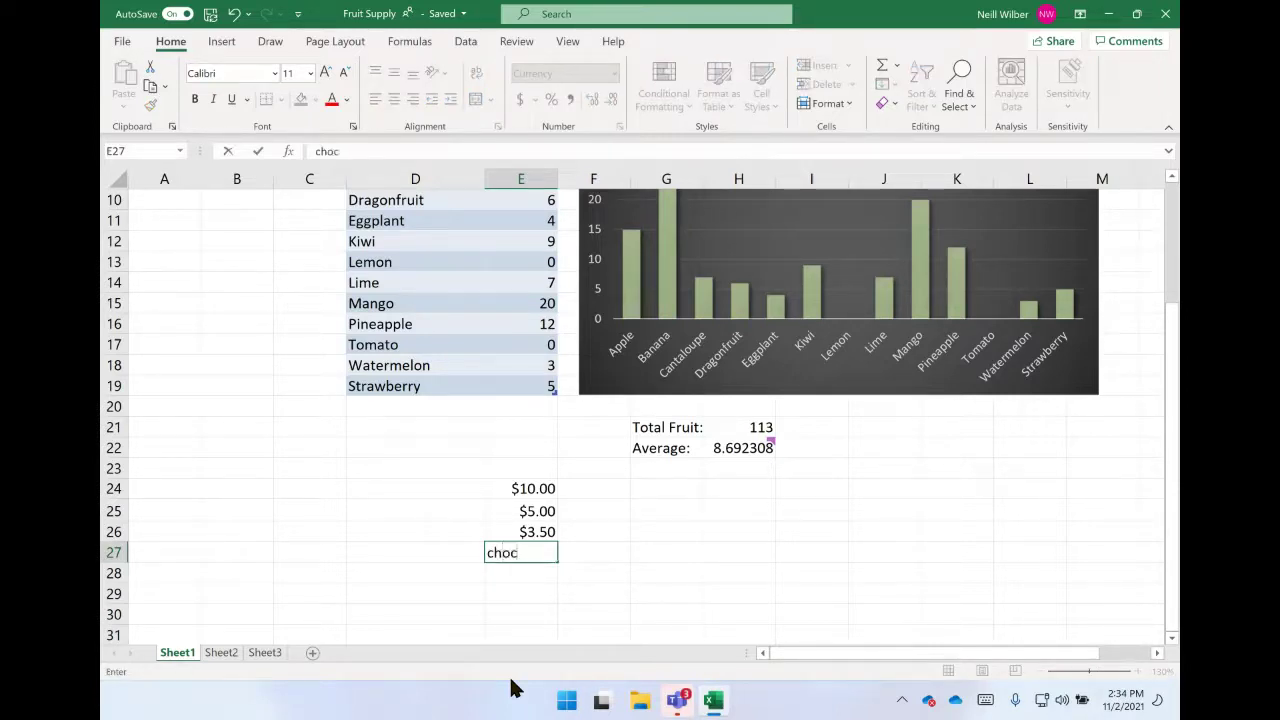
pyautogui.write('olate')
pyautogui.press('Return')
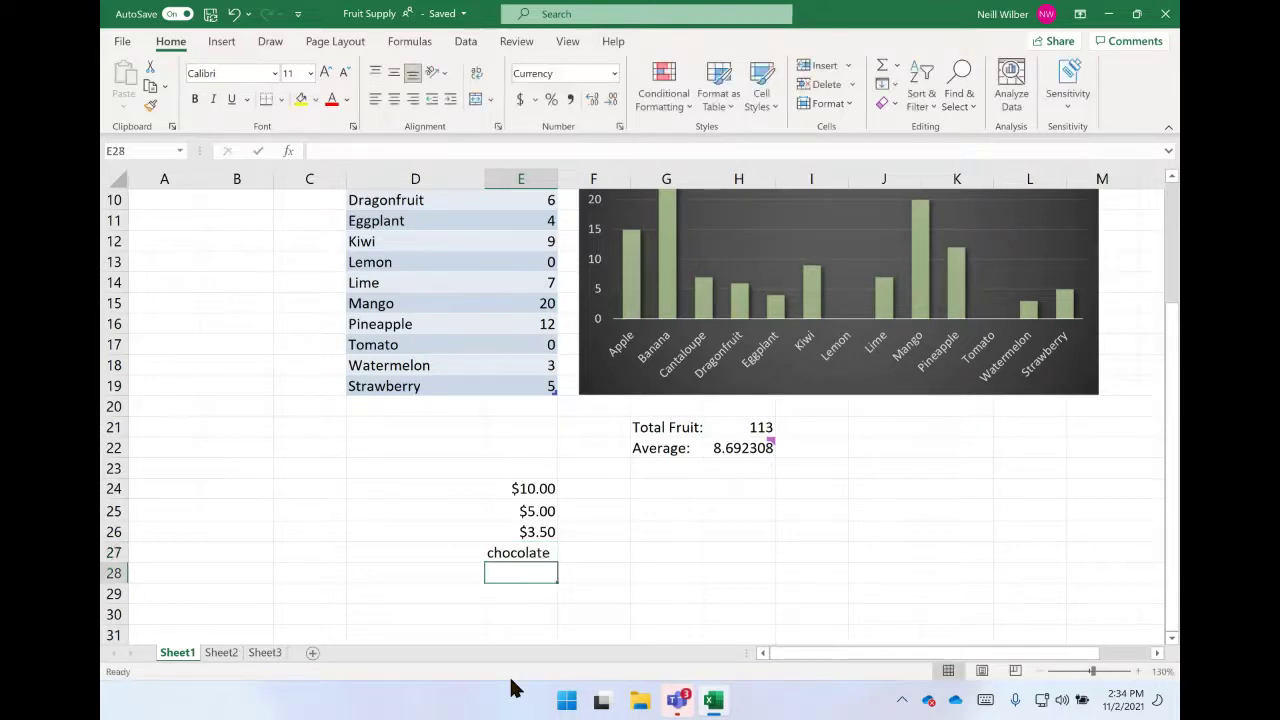
# - Replace the text in cell E27 with the amount 43
pyautogui.click(536, 528)
pyautogui.doubleClick(524, 553)
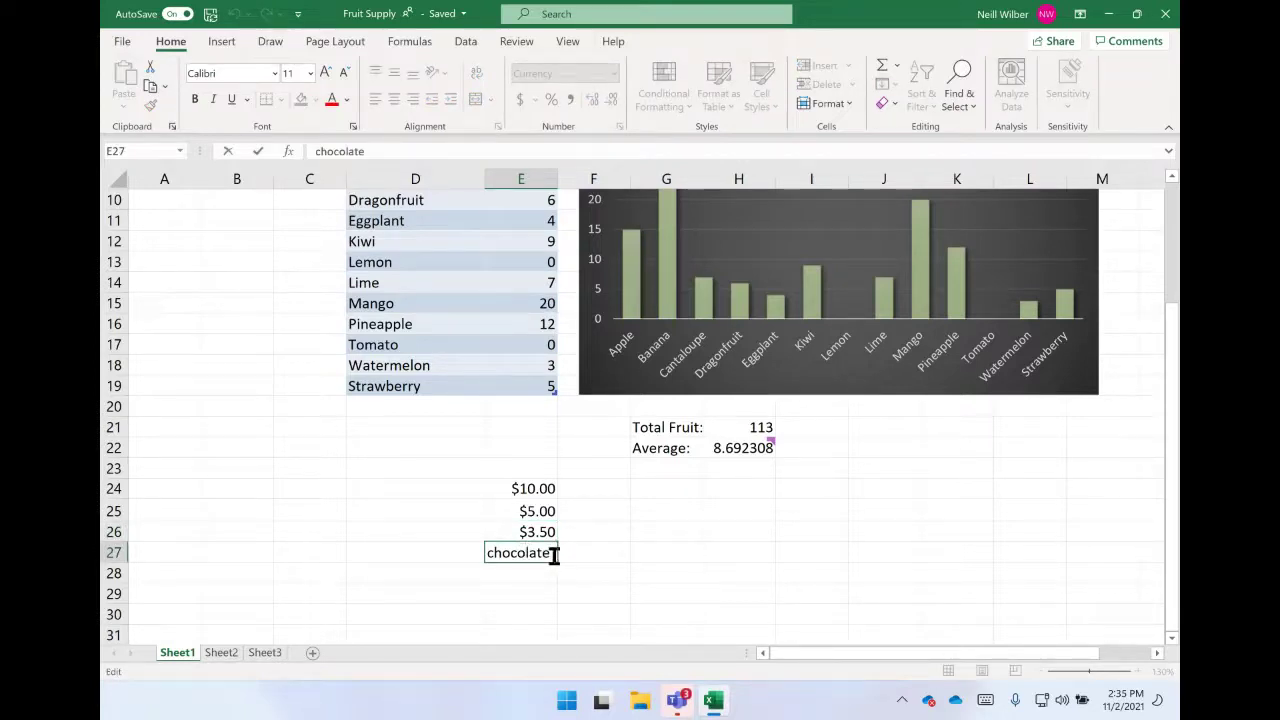
pyautogui.moveTo(553, 553); pyautogui.dragTo(484, 558)
pyautogui.write('43')
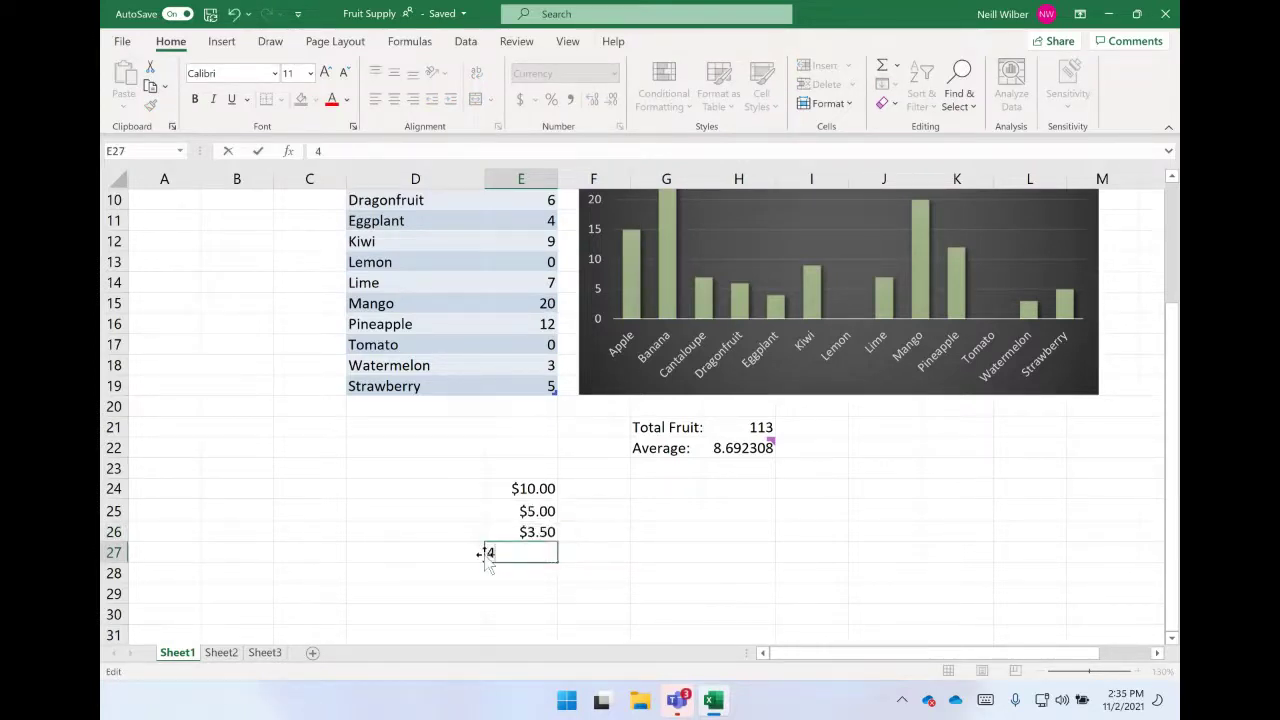
pyautogui.press('Return')
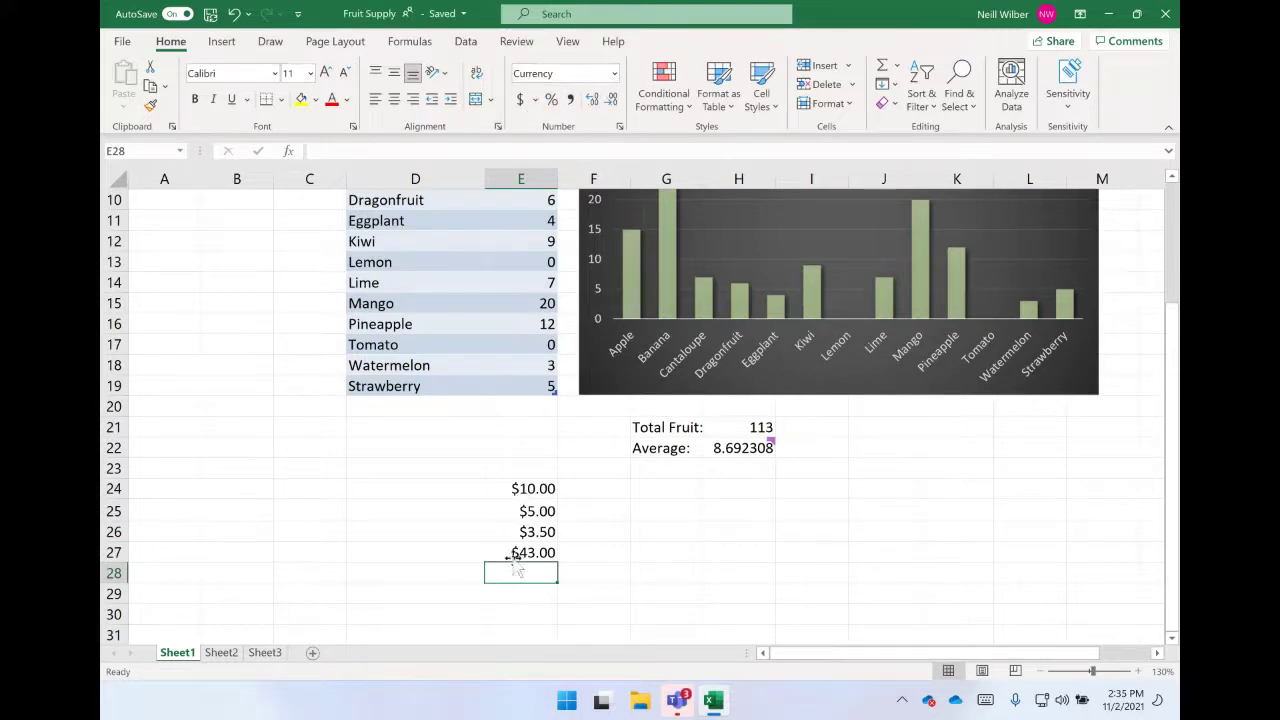
# - Select cells E23 to E28 and view the description of Percent Style, then clear that selection
pyautogui.moveTo(514, 465); pyautogui.dragTo(518, 567)
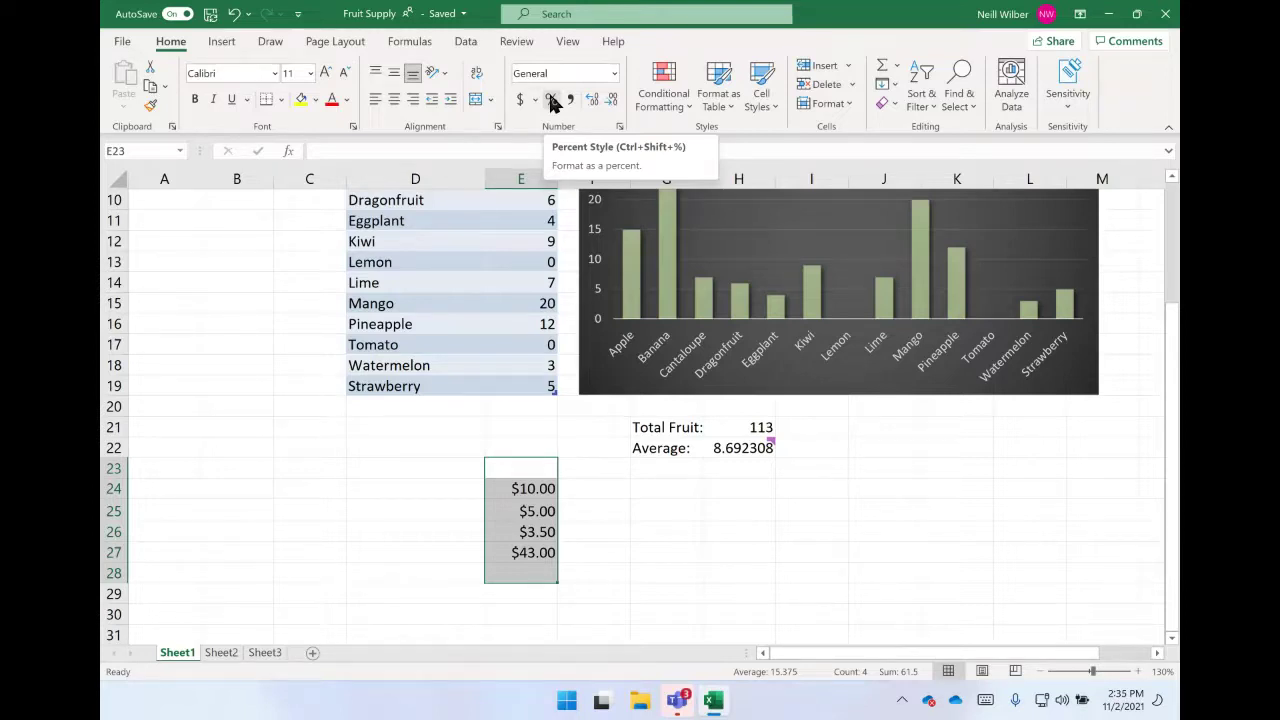
pyautogui.click(427, 472)
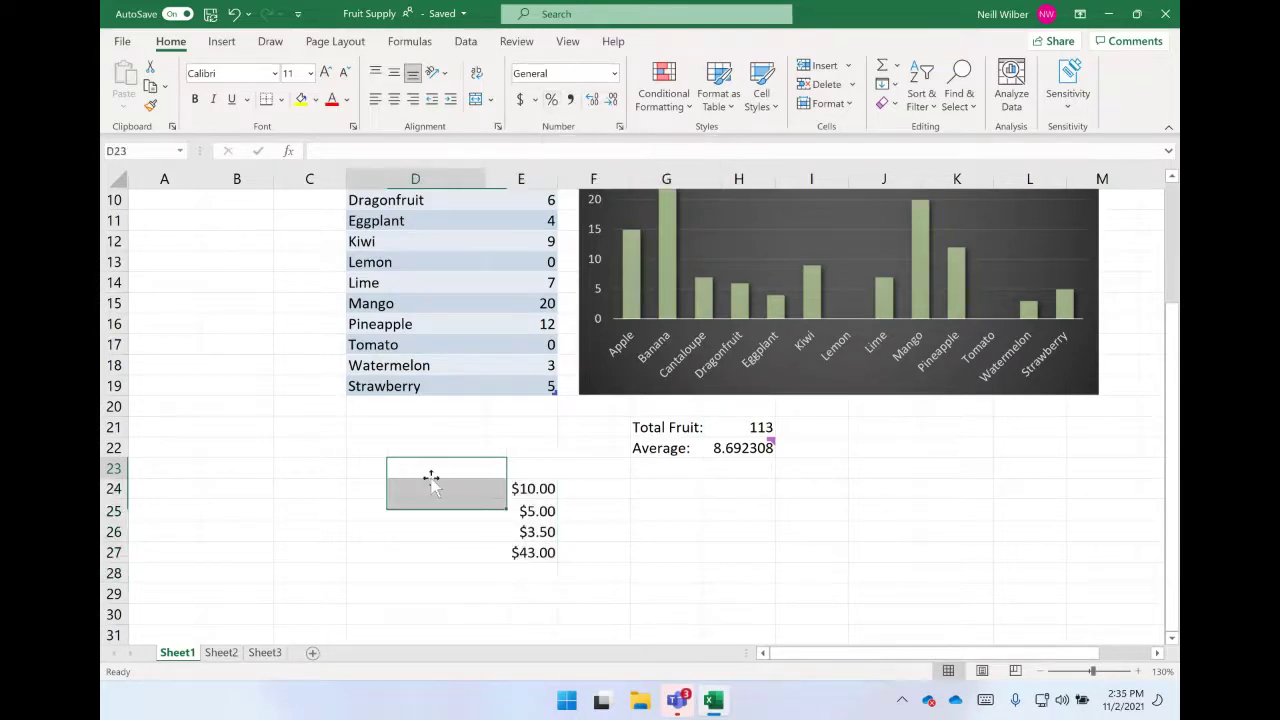
pyautogui.click(413, 502)
# - Enter the label Pound Cake in cell D24, beside the $10.00 amount
pyautogui.click(397, 488)
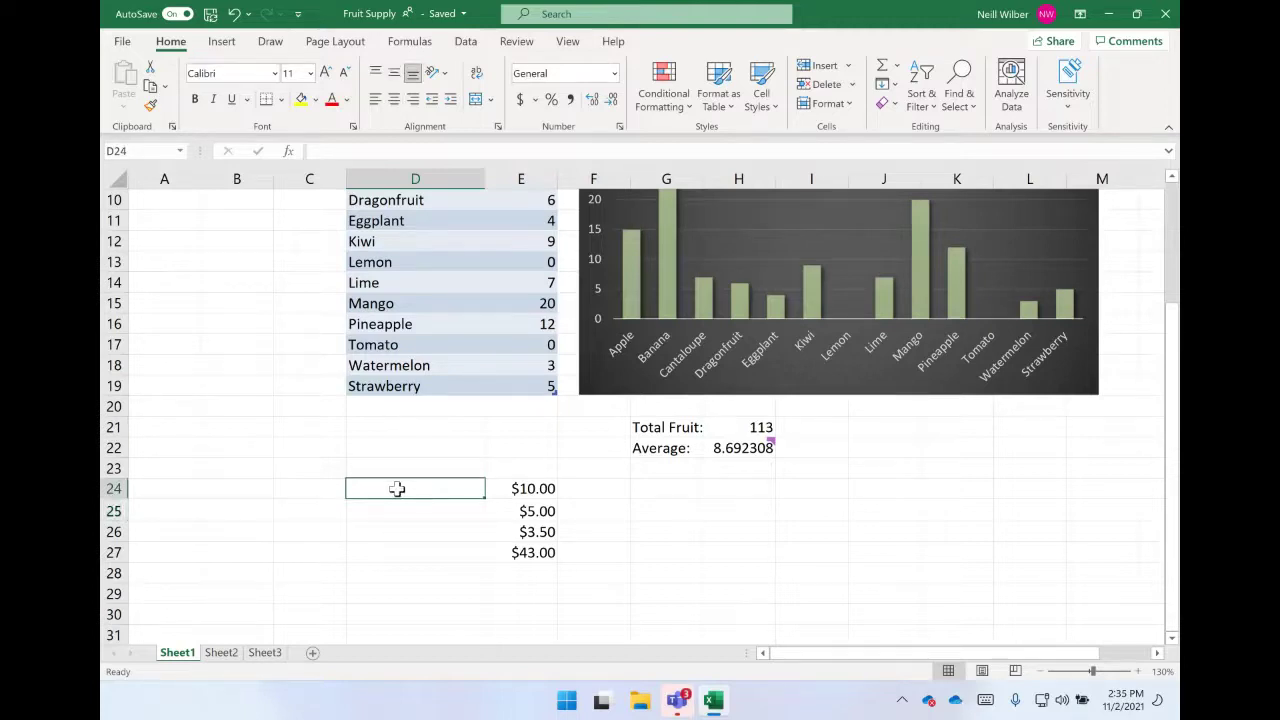
pyautogui.write('Four')
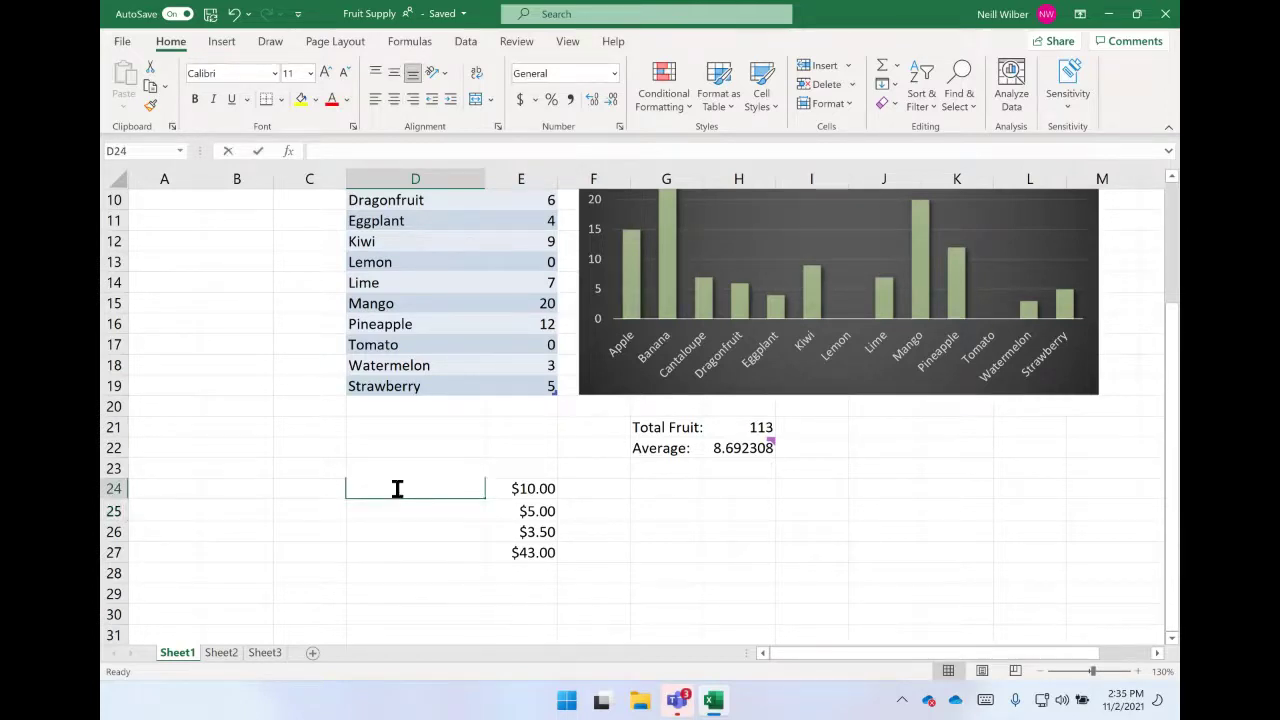
pyautogui.press('BackSpace')
pyautogui.press('BackSpace')
pyautogui.press('BackSpace')
pyautogui.press('BackSpace')
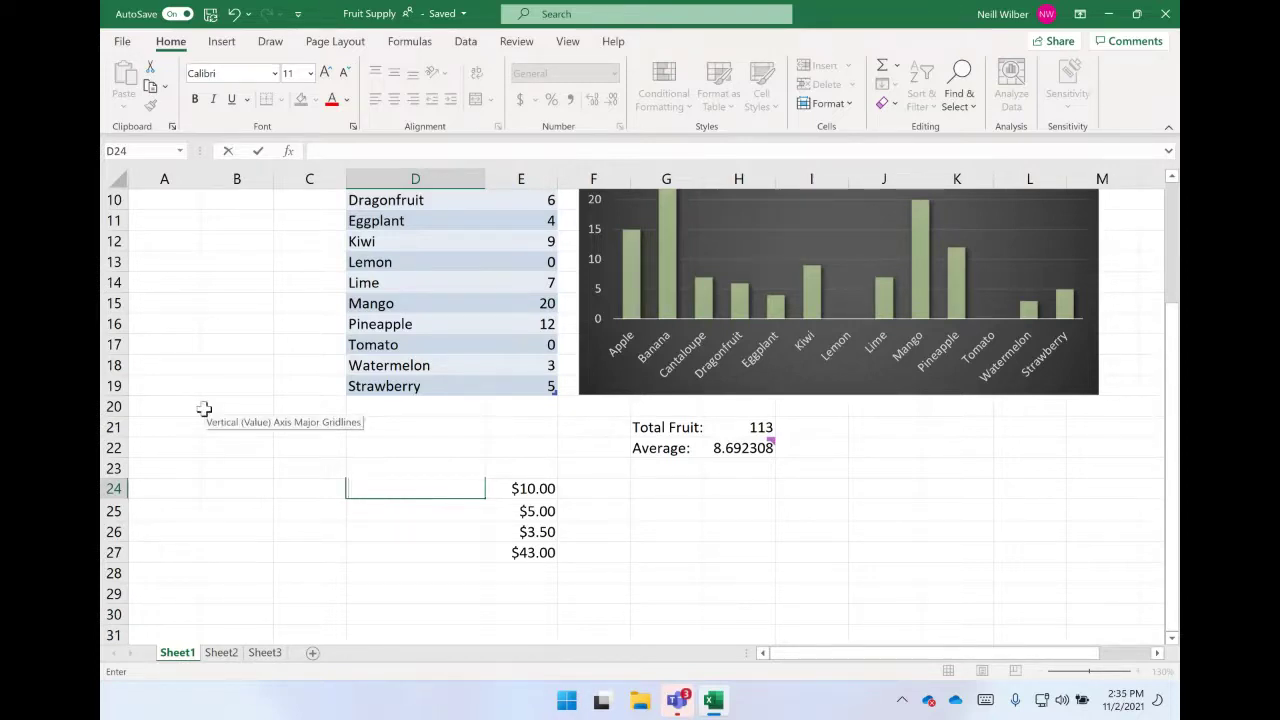
pyautogui.write('Pound Cake')
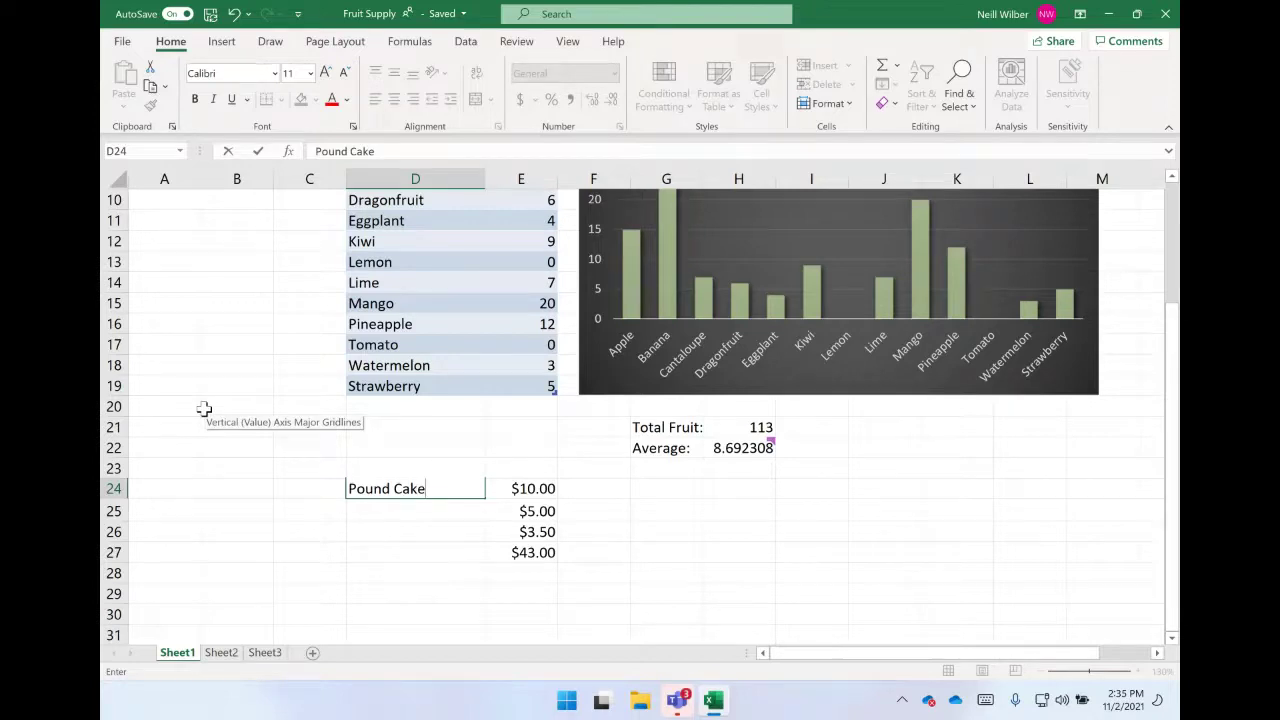
pyautogui.press('Return')
pyautogui.click(390, 488)
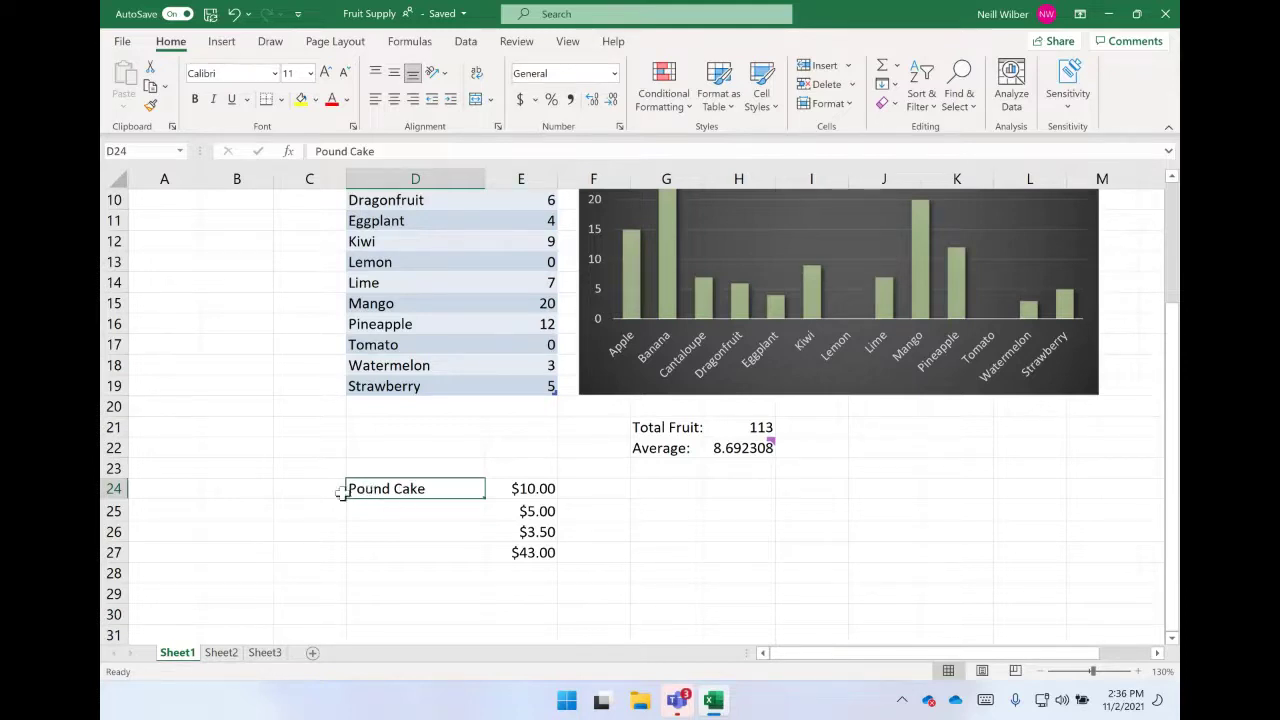
pyautogui.click(528, 490)
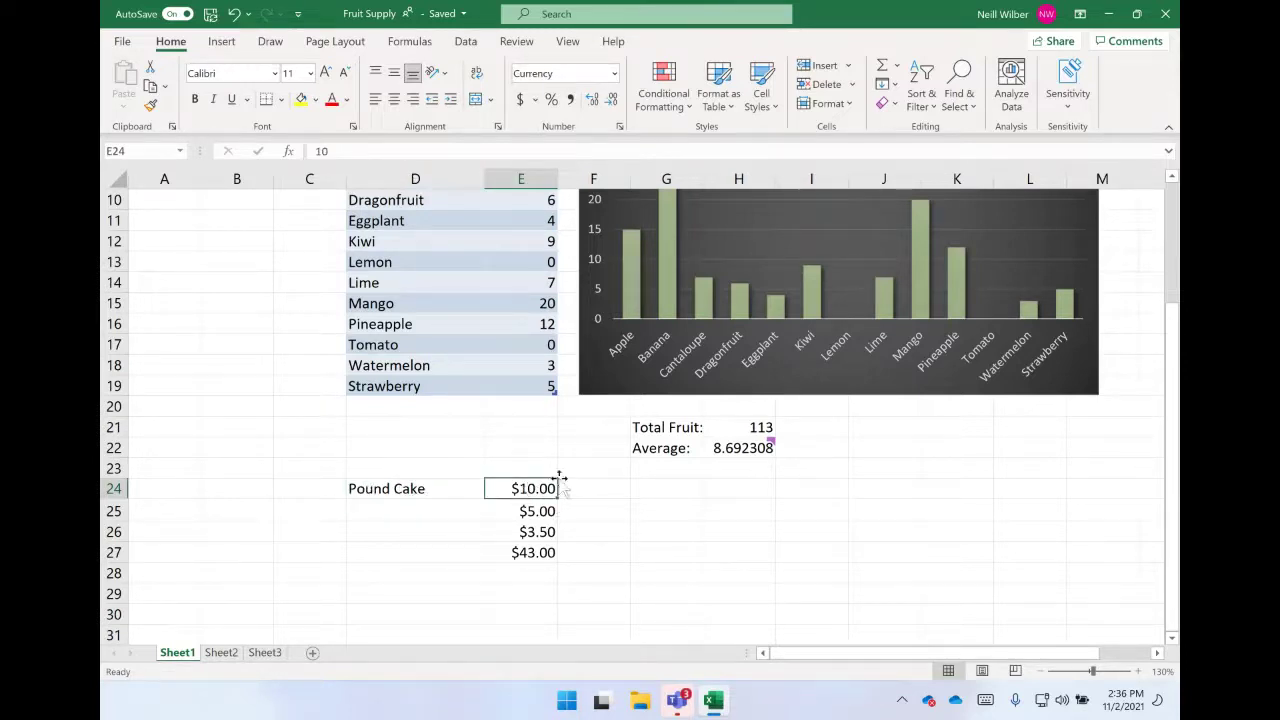
# - Enter the label Watermelon in cell D25, beside the $5.00 amount
pyautogui.click(394, 512)
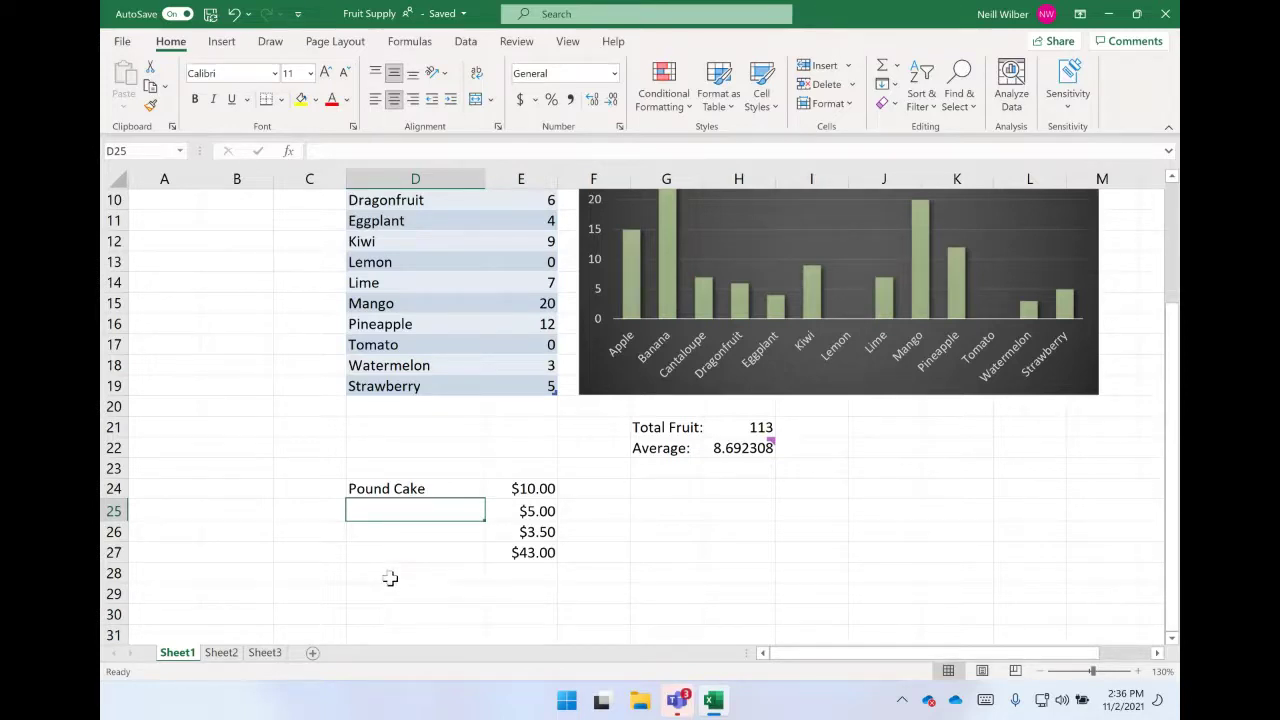
pyautogui.write('Watermelon')
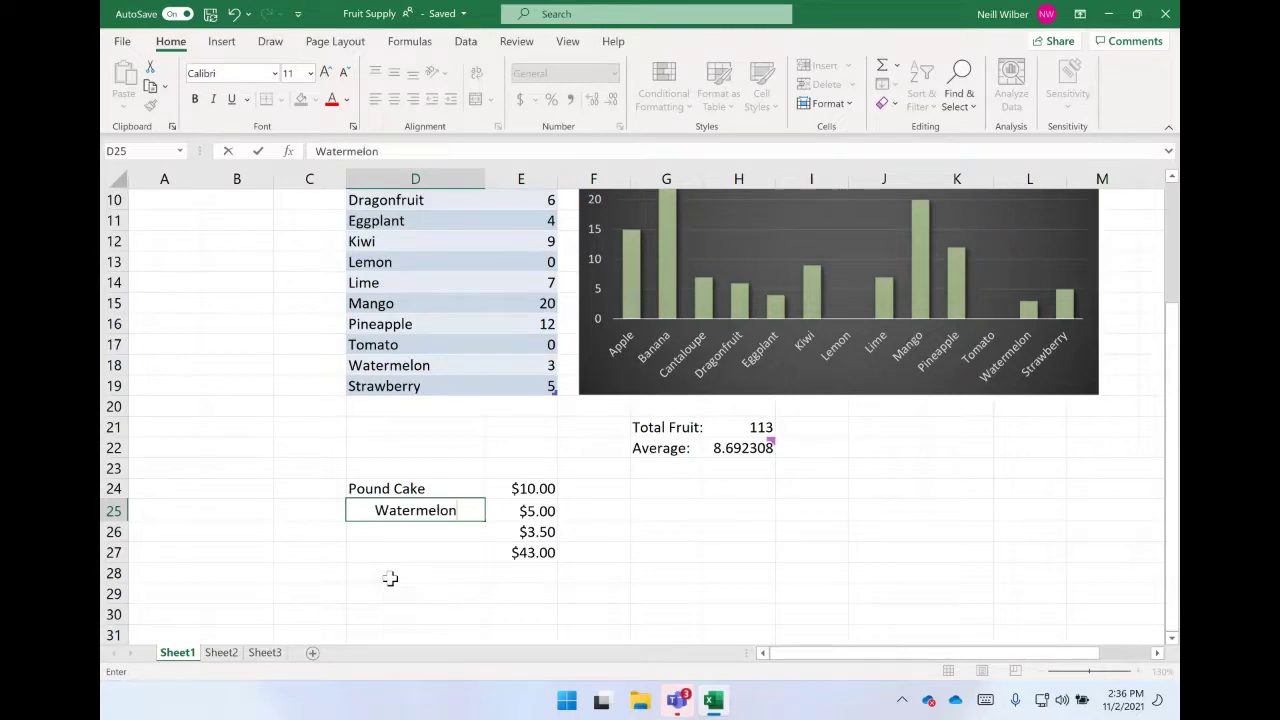
pyautogui.click(410, 534)
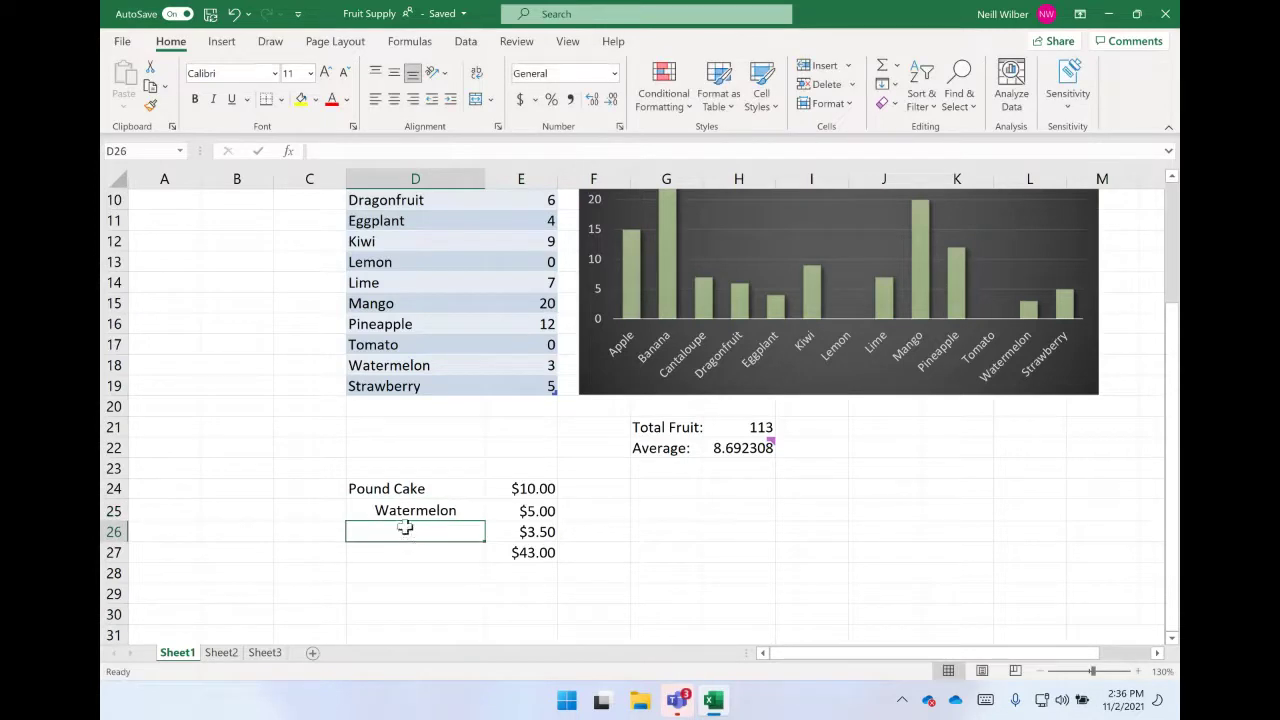
# - Align the Watermelon text in cell D25 to the top and left of the cell
pyautogui.click(405, 514)
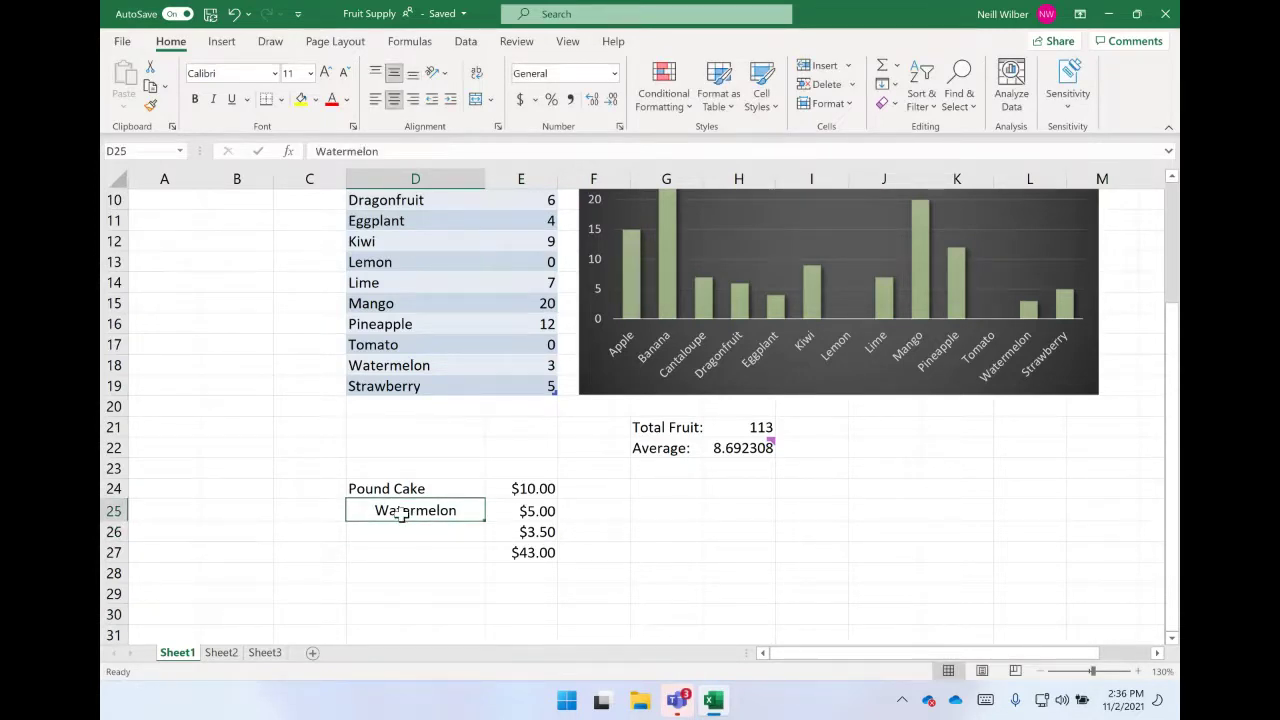
pyautogui.click(376, 72)
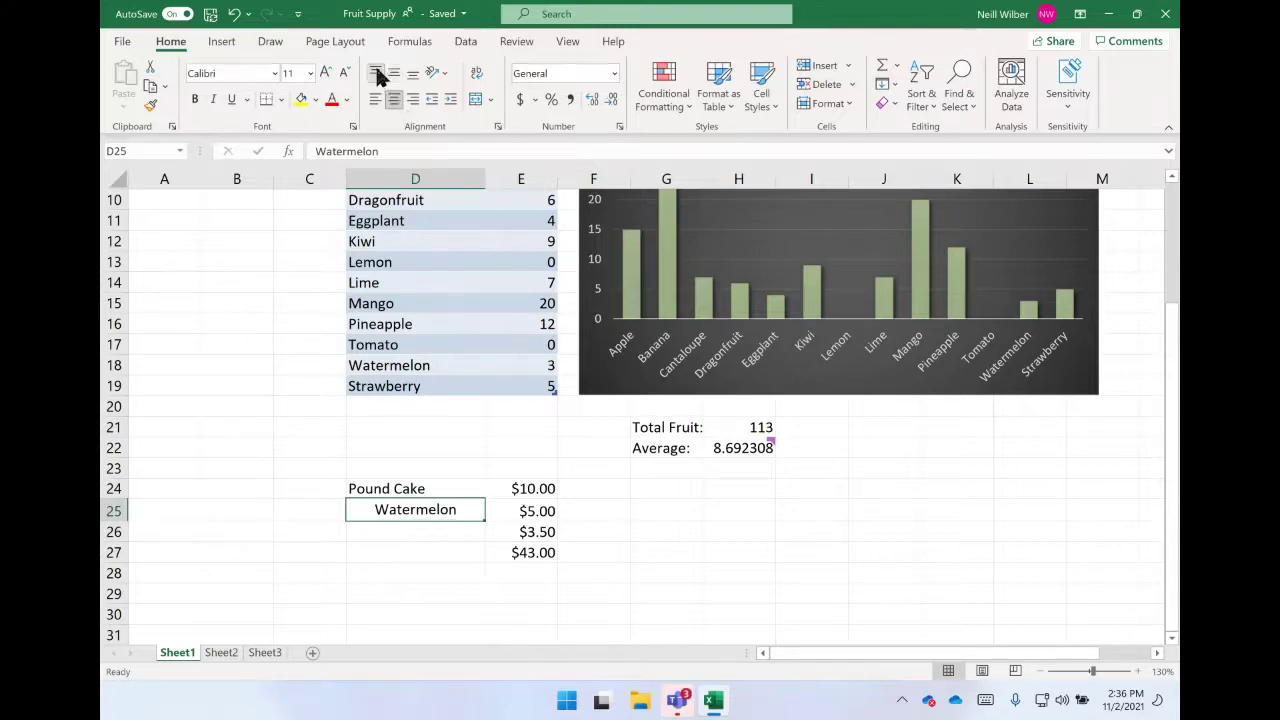
pyautogui.click(376, 99)
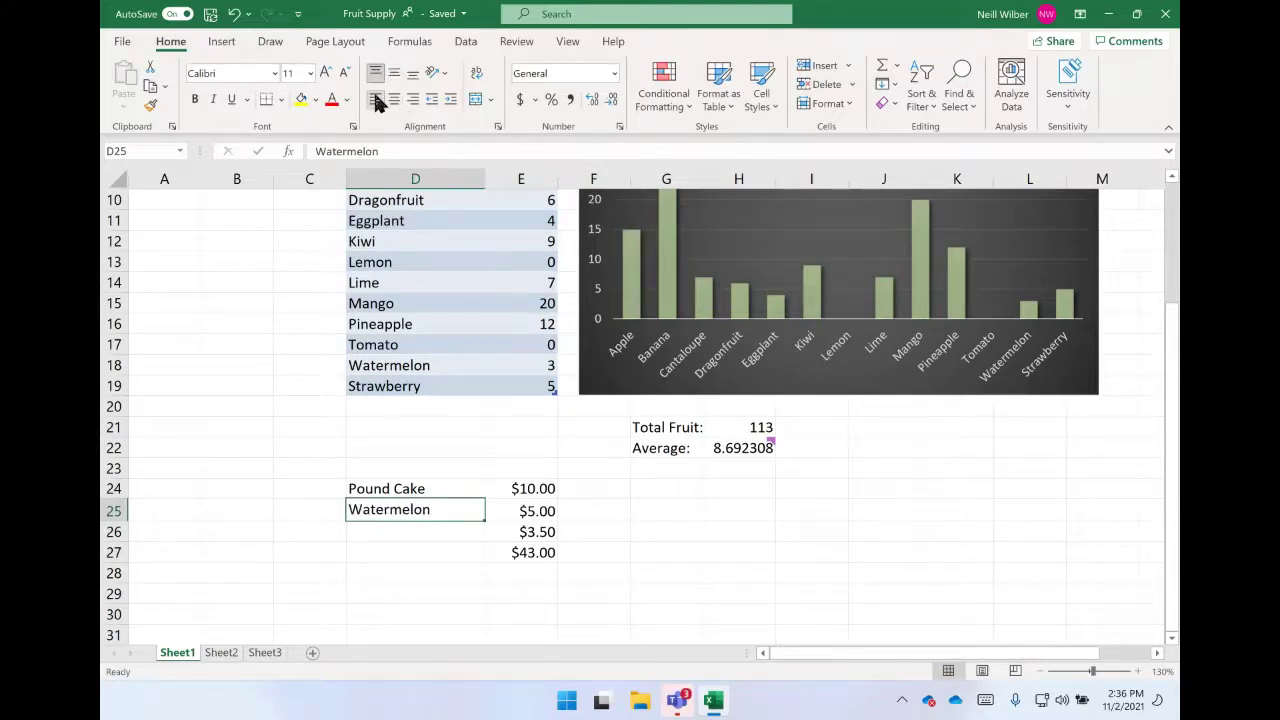
pyautogui.click(376, 100)
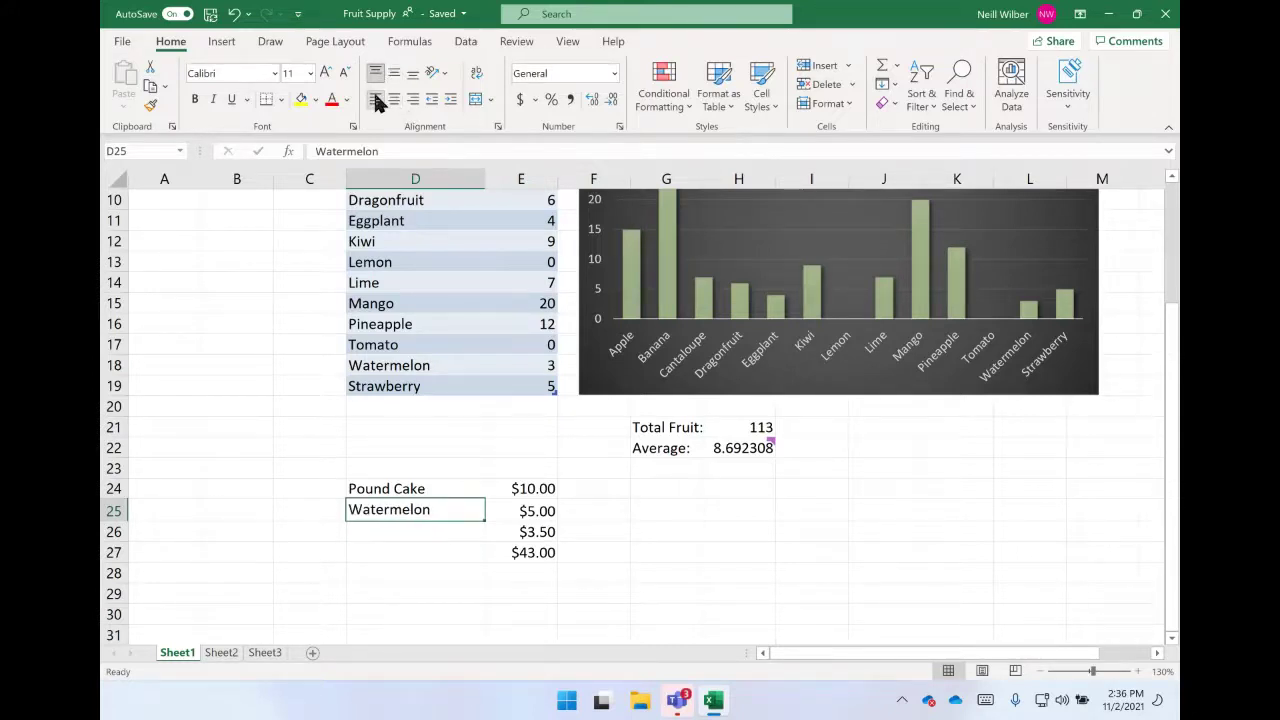
pyautogui.click(397, 531)
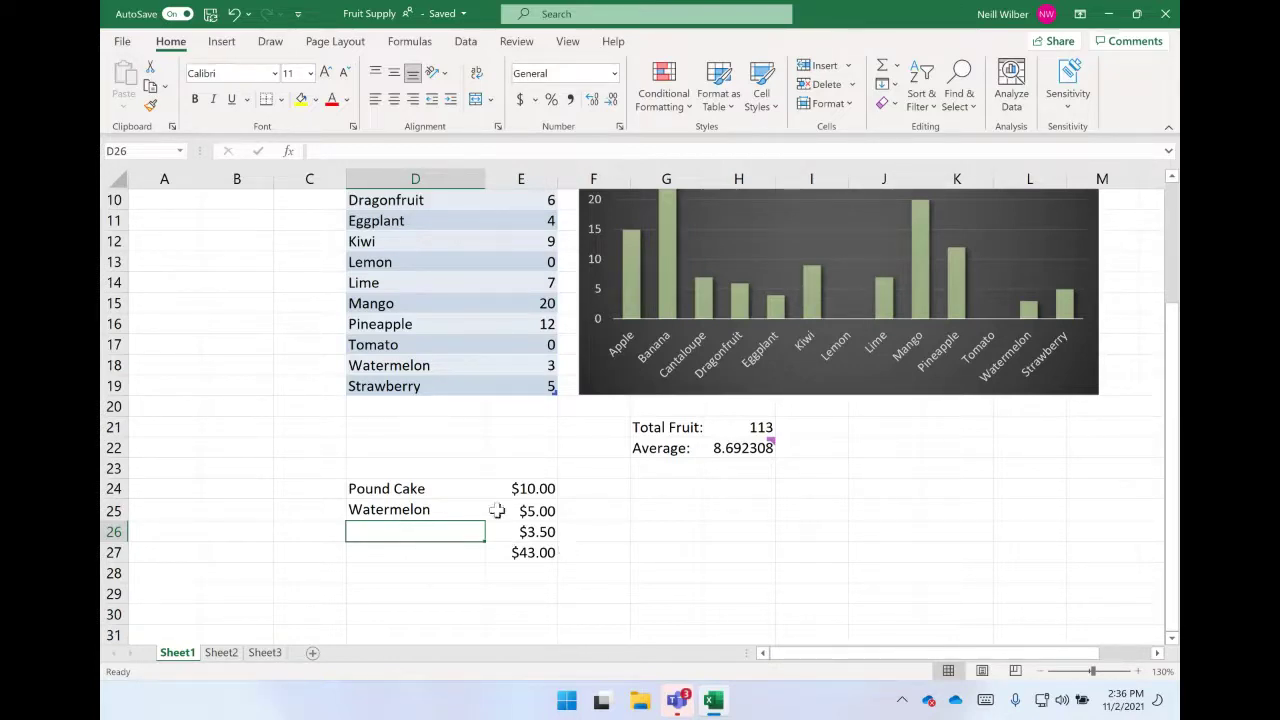
# - Select the Pound Cake cell D24 and view the cell Format options, including the sheet tab colors
pyautogui.scroll(-2, 497, 511)
pyautogui.scroll(3, 497, 511)
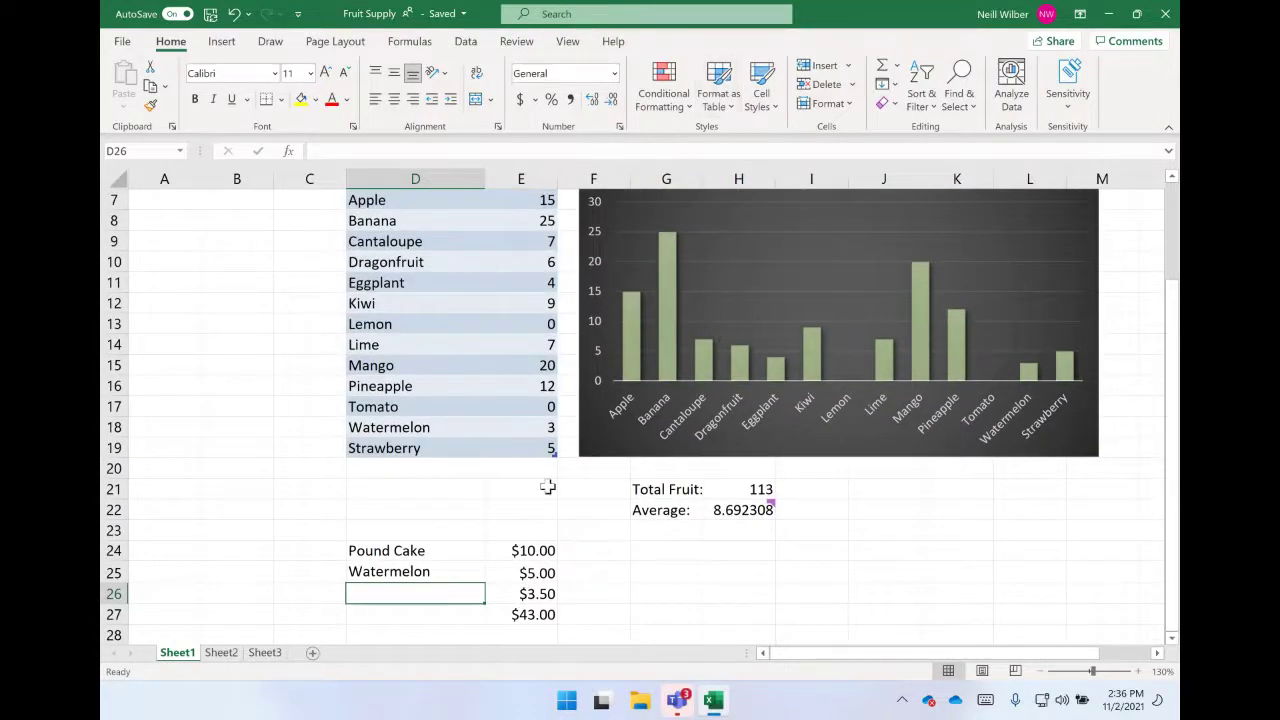
pyautogui.click(414, 555)
pyautogui.scroll(-1, 414, 557)
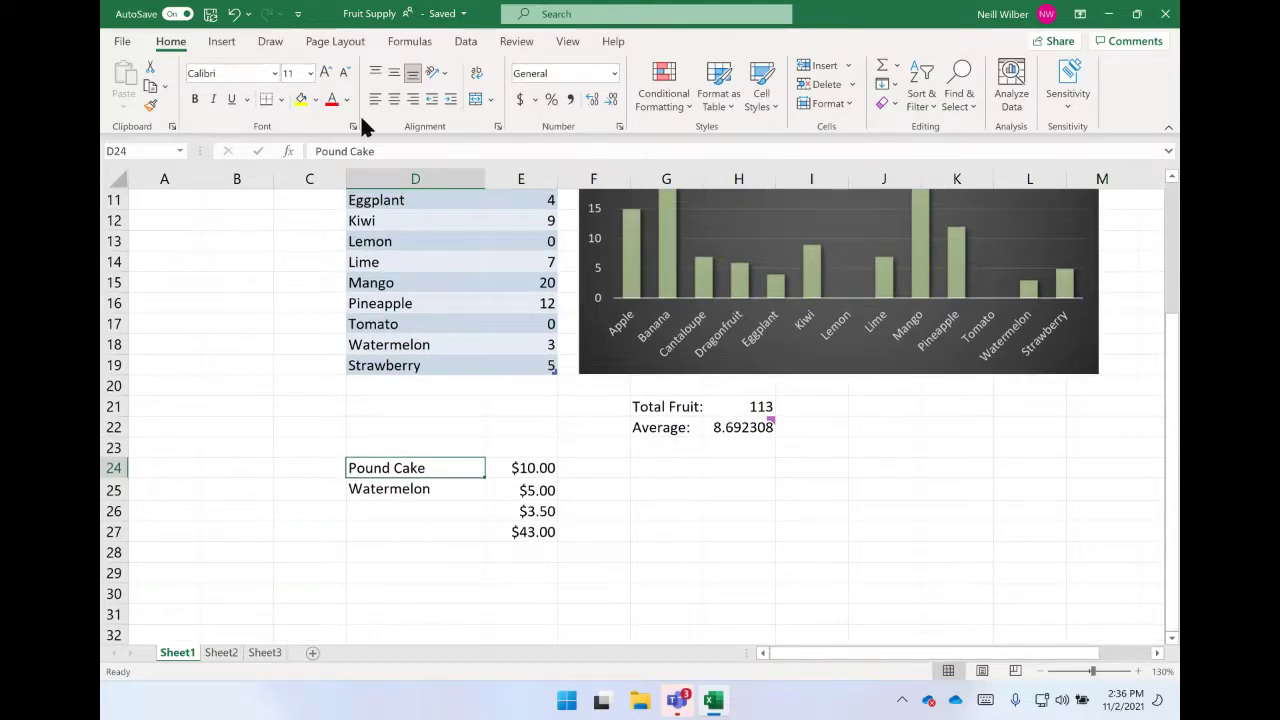
pyautogui.click(223, 45)
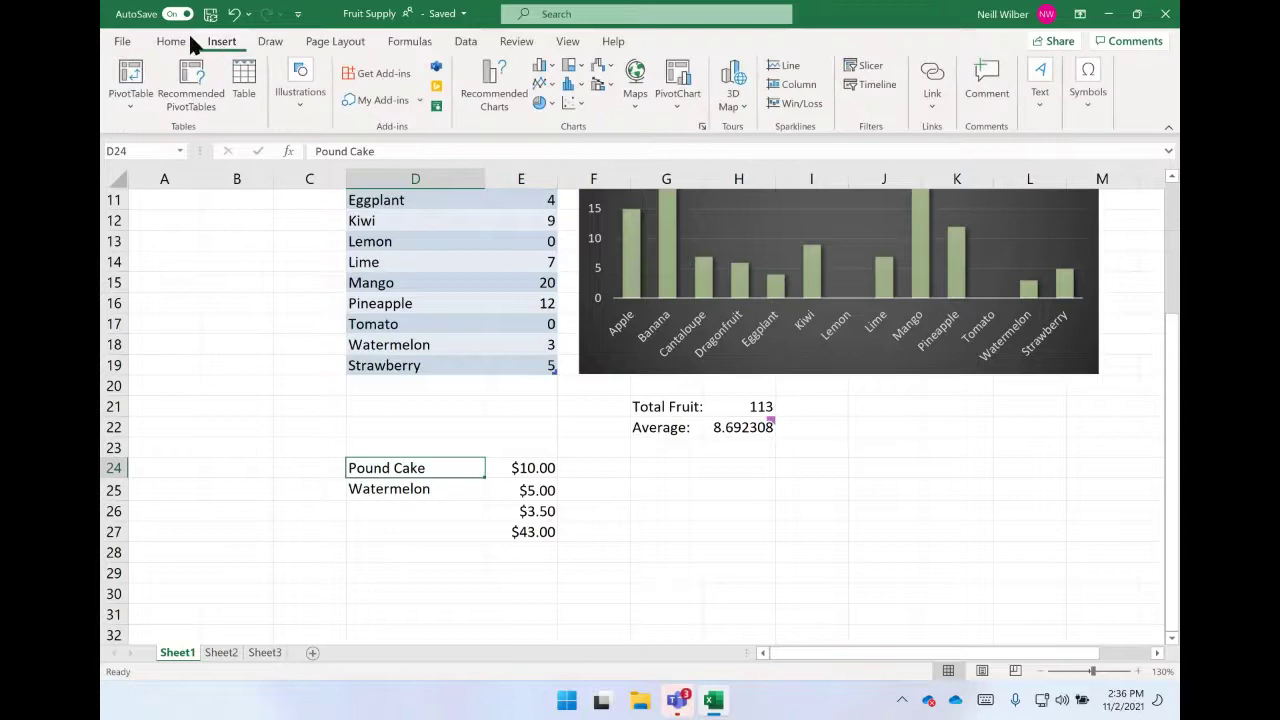
pyautogui.click(182, 44)
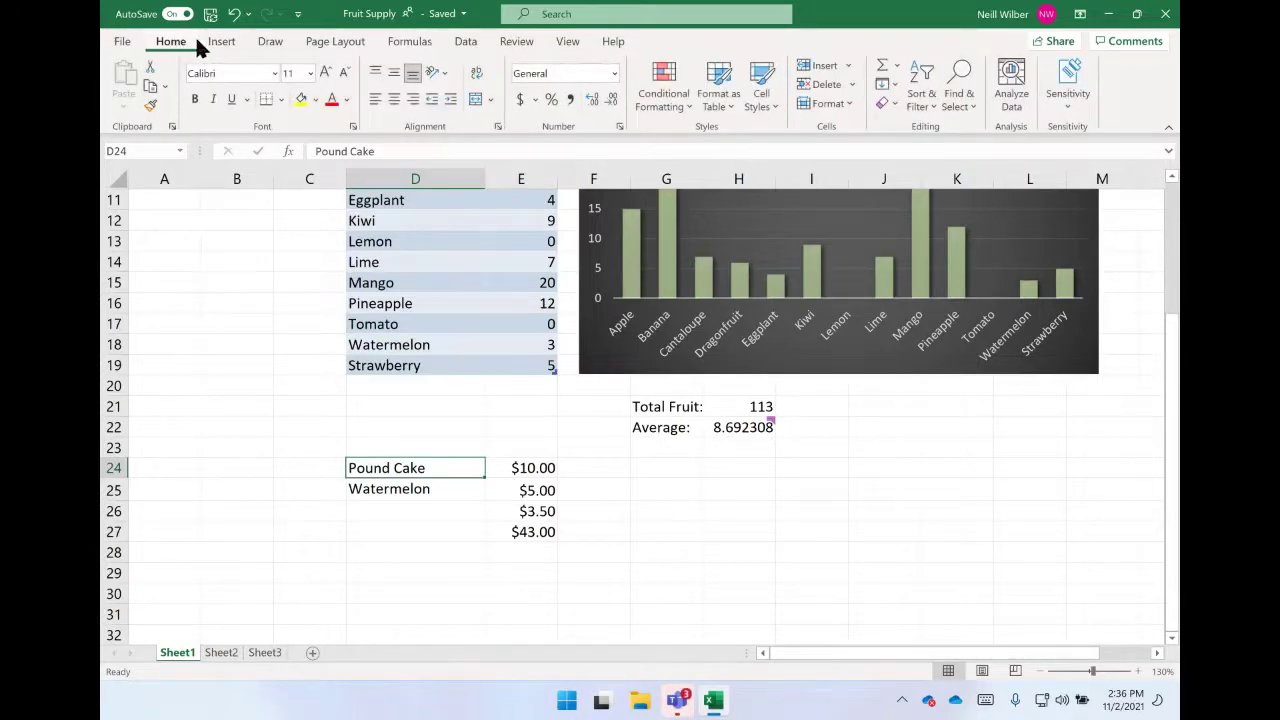
pyautogui.click(840, 106)
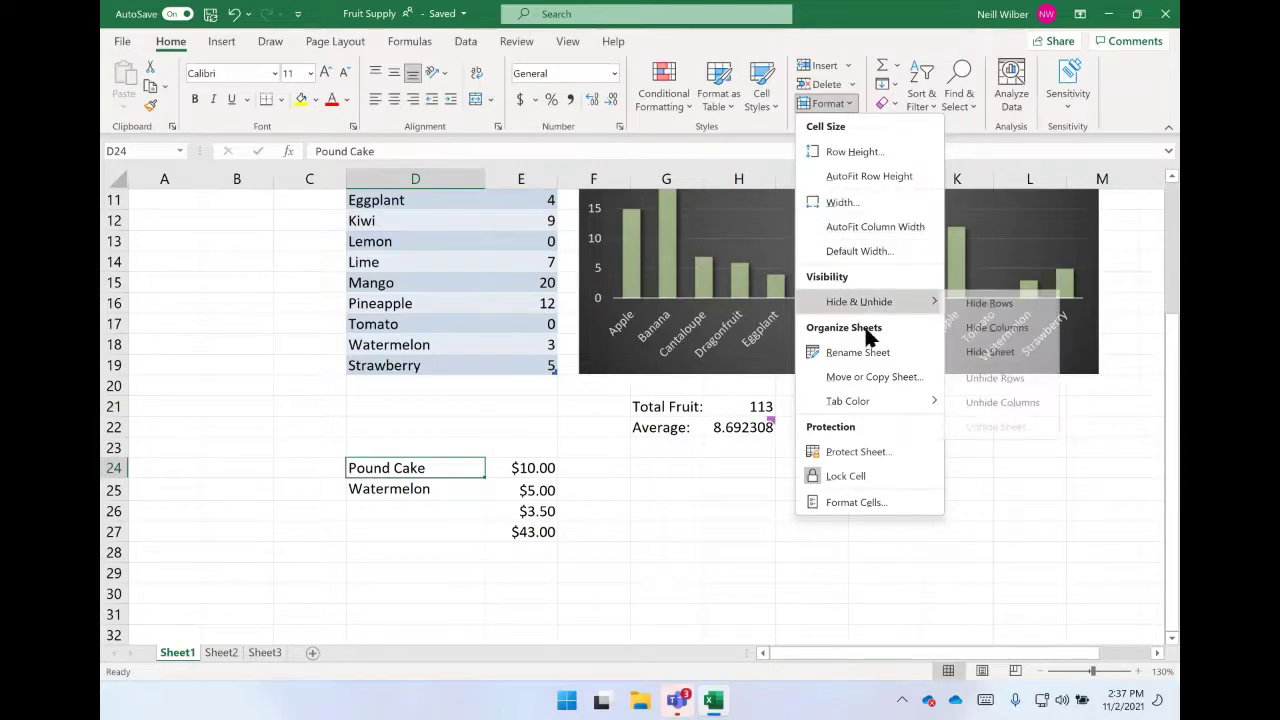
pyautogui.moveTo(869, 406)
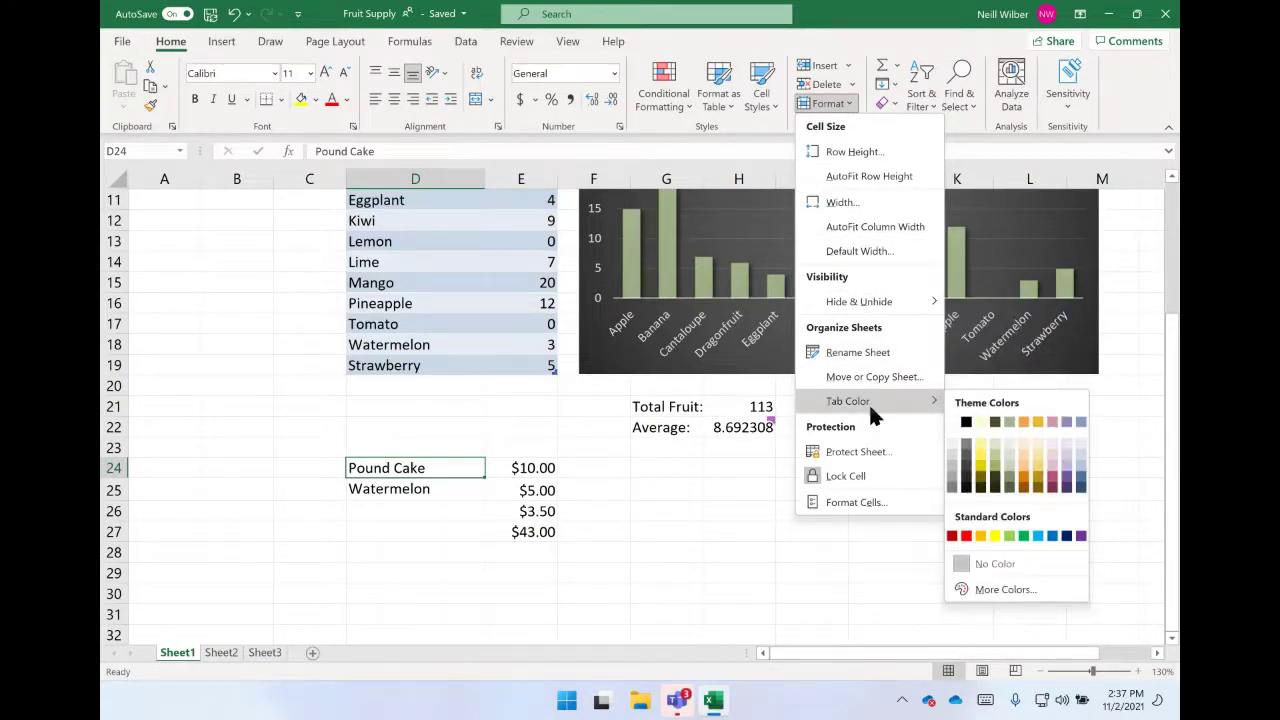
pyautogui.click(800, 38)
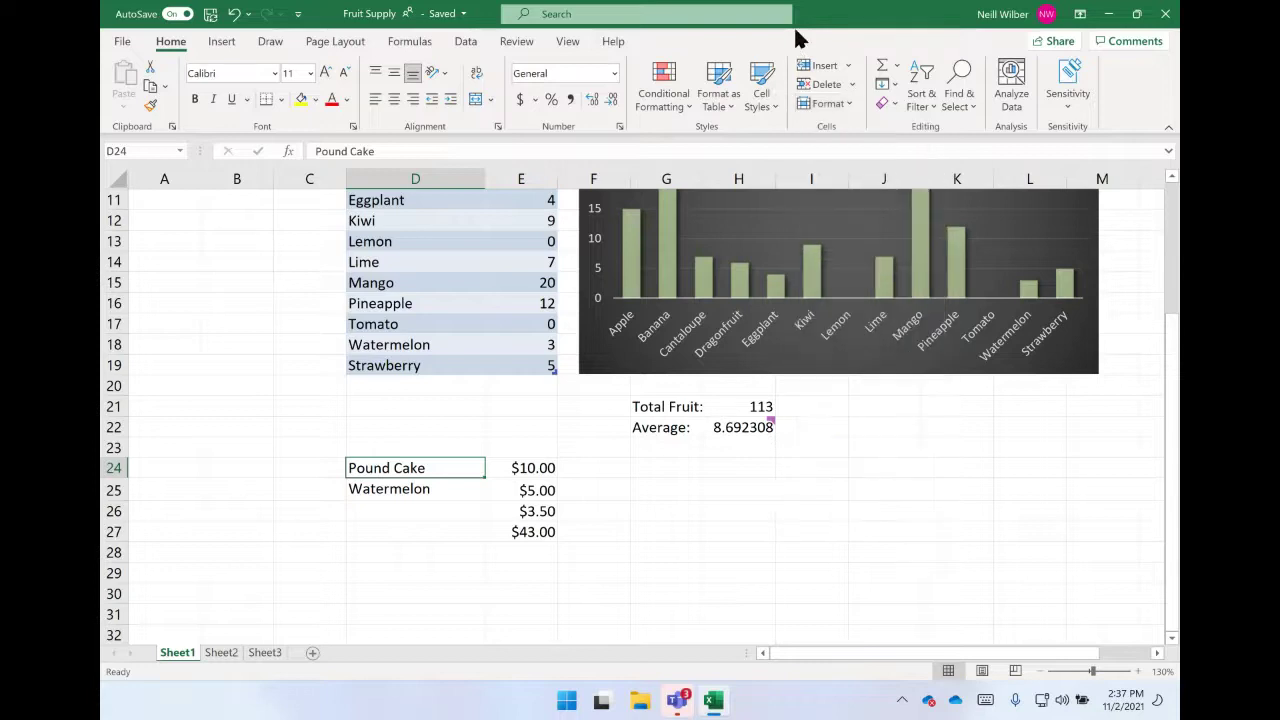
# - Apply the Accent4 cell style to the Pound Cake cell D24, and return the cell to the Normal style
pyautogui.click(765, 98)
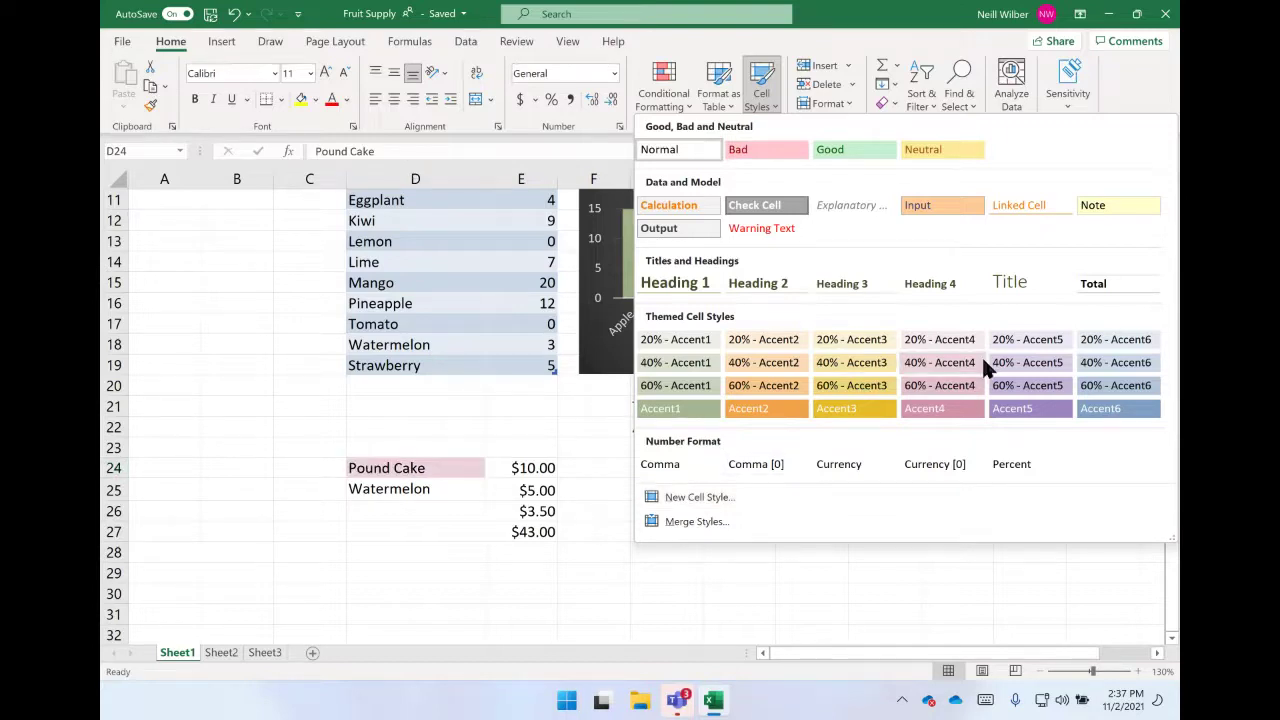
pyautogui.click(929, 412)
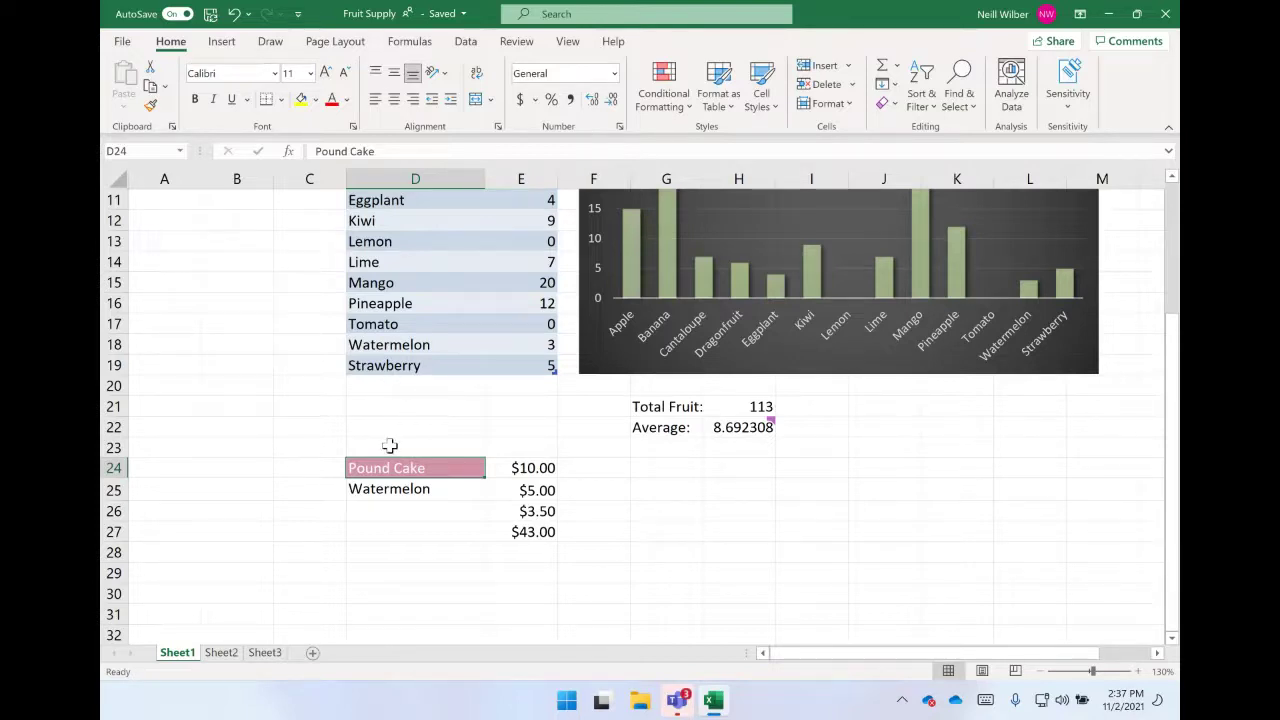
pyautogui.click(760, 85)
pyautogui.click(661, 149)
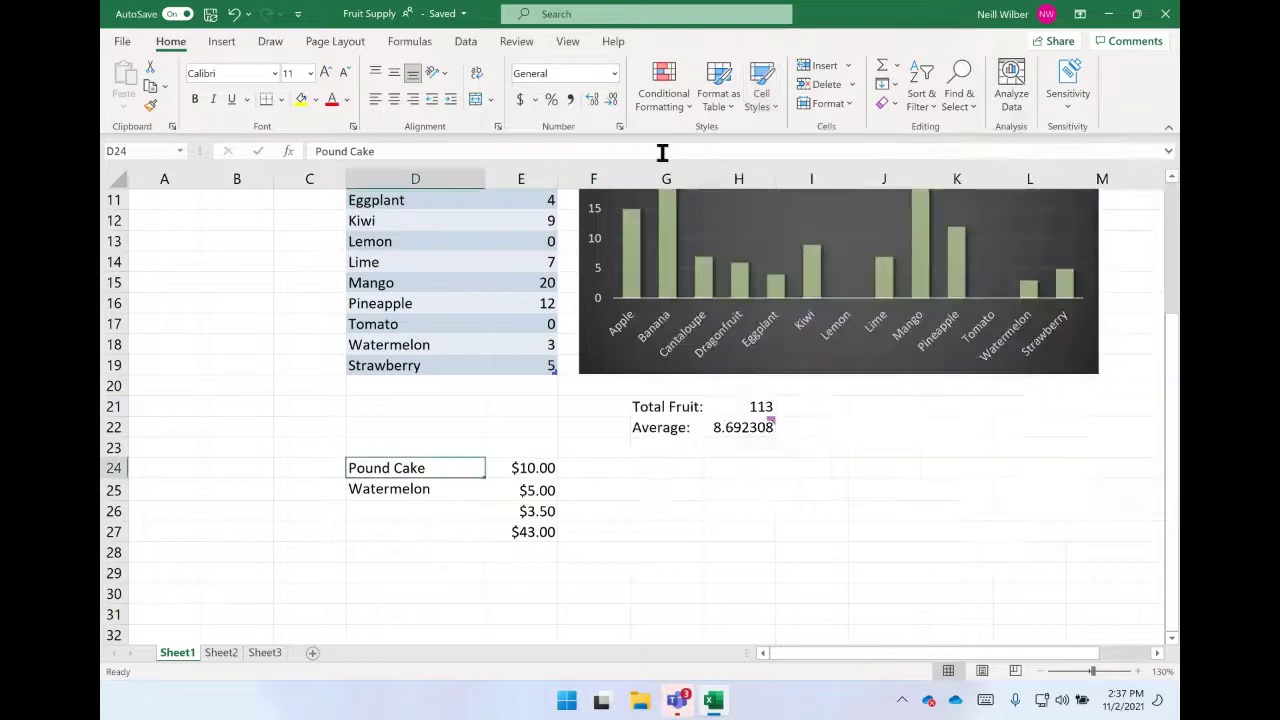
pyautogui.click(424, 511)
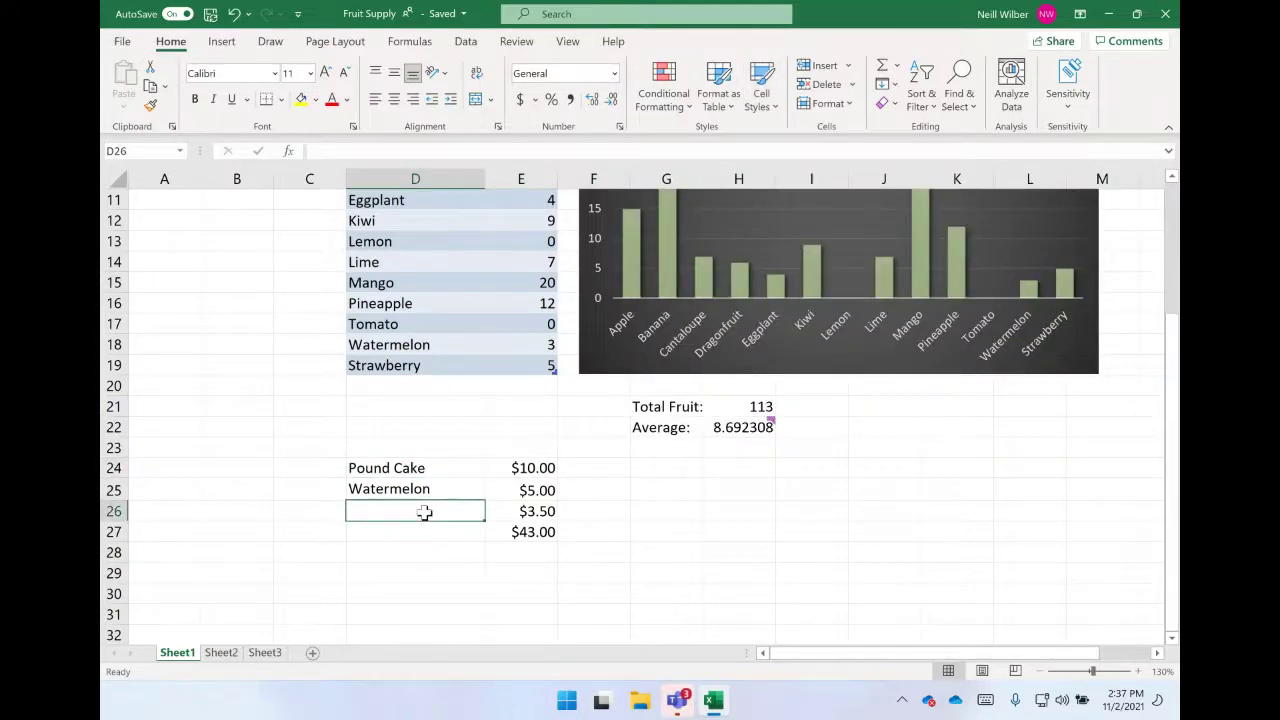
pyautogui.press('Up')
pyautogui.press('Up')
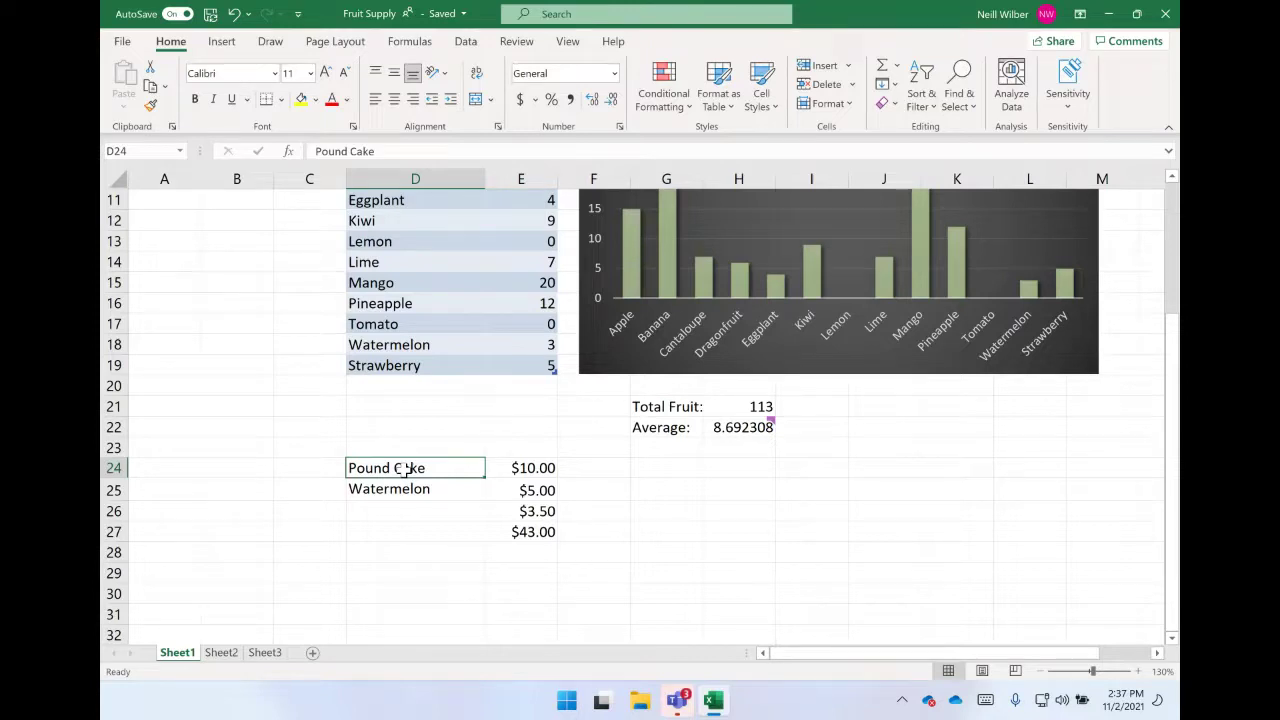
# - View the Conditional Formatting options for the amounts in cells E24 to E27, and clear the selection without applying a rule
pyautogui.click(668, 97)
pyautogui.click(668, 97)
pyautogui.moveTo(531, 468); pyautogui.dragTo(515, 532)
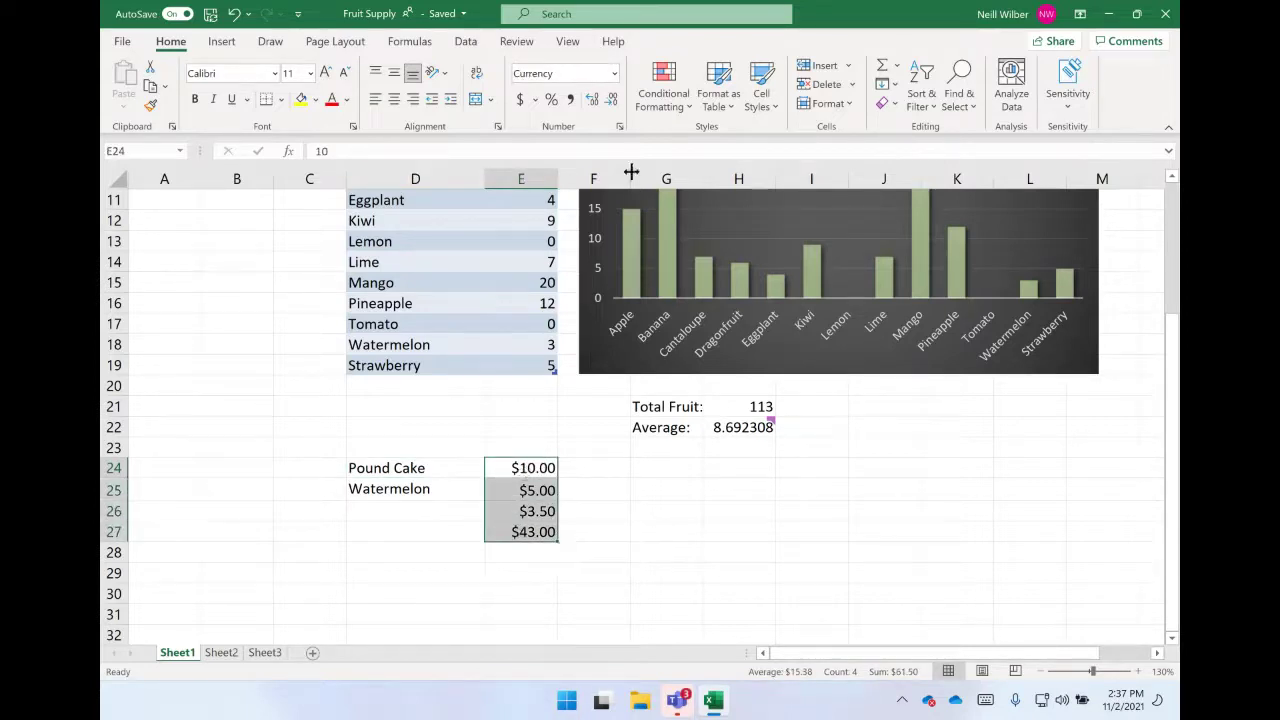
pyautogui.click(672, 108)
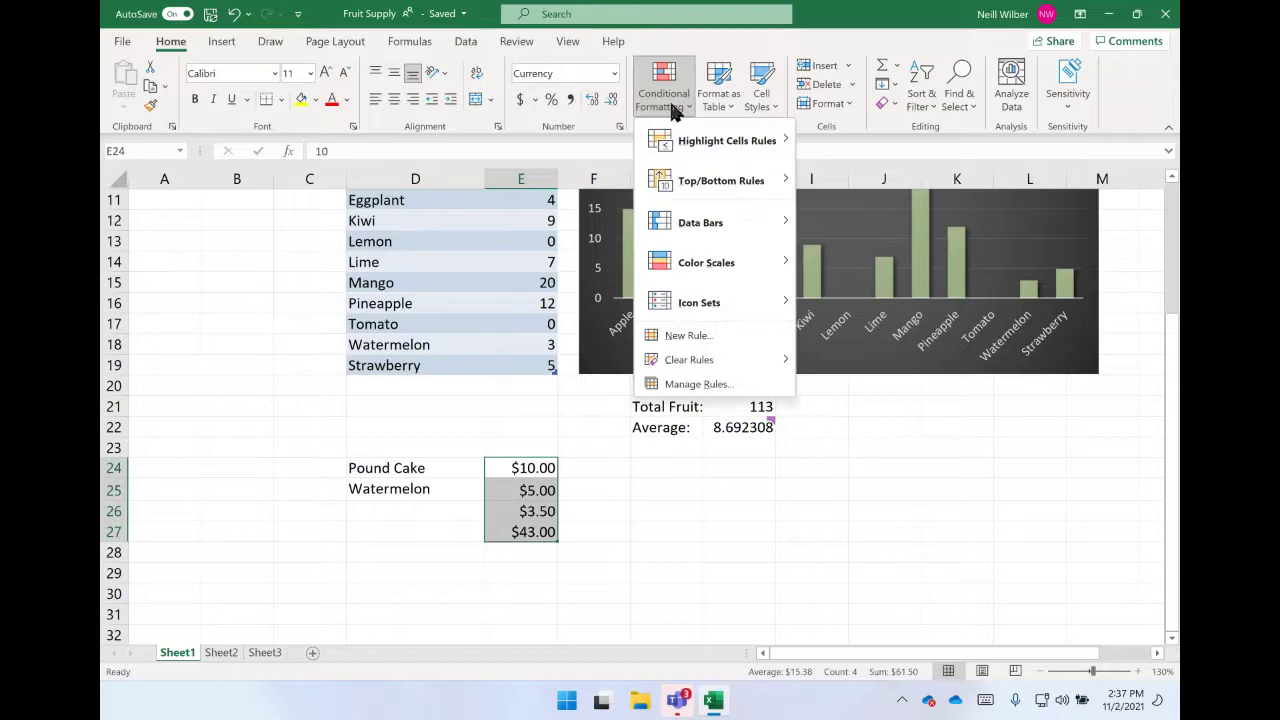
pyautogui.click(672, 106)
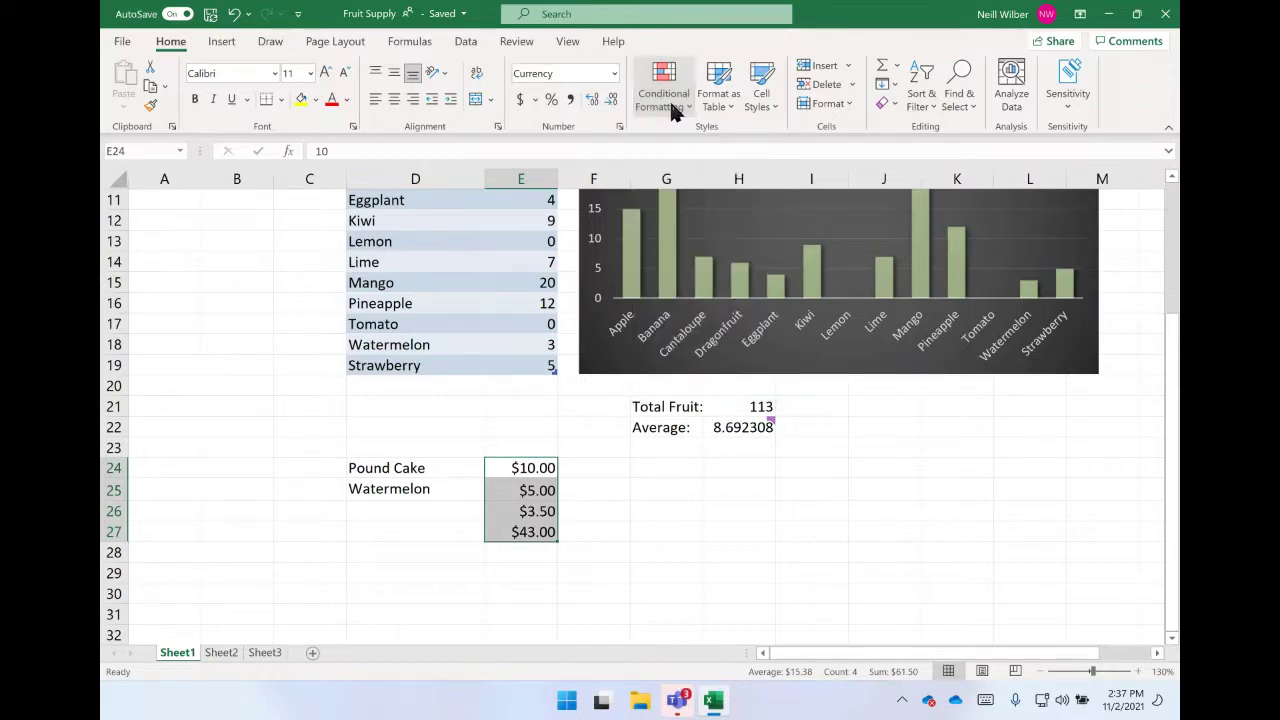
pyautogui.click(520, 425)
# - Apply the green-yellow-red color scale to the fruit table's Amount values in cells E7 to E19
pyautogui.scroll(2, 519, 424)
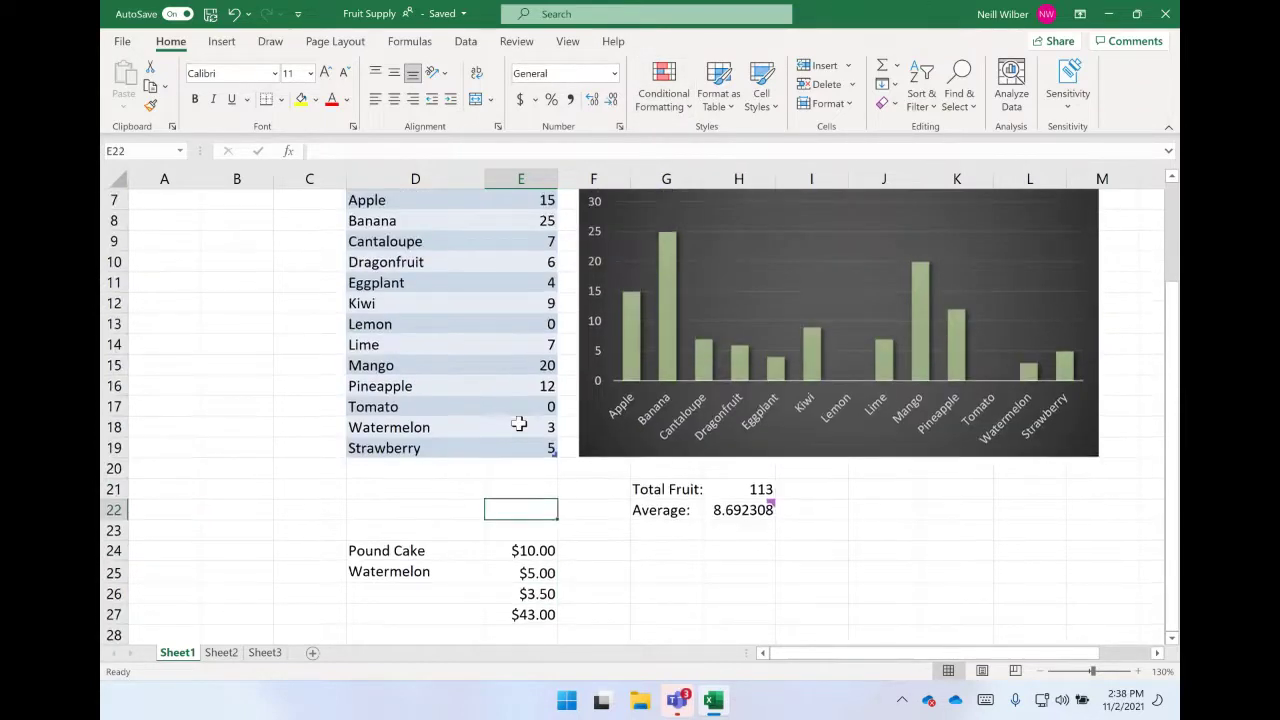
pyautogui.scroll(2, 519, 424)
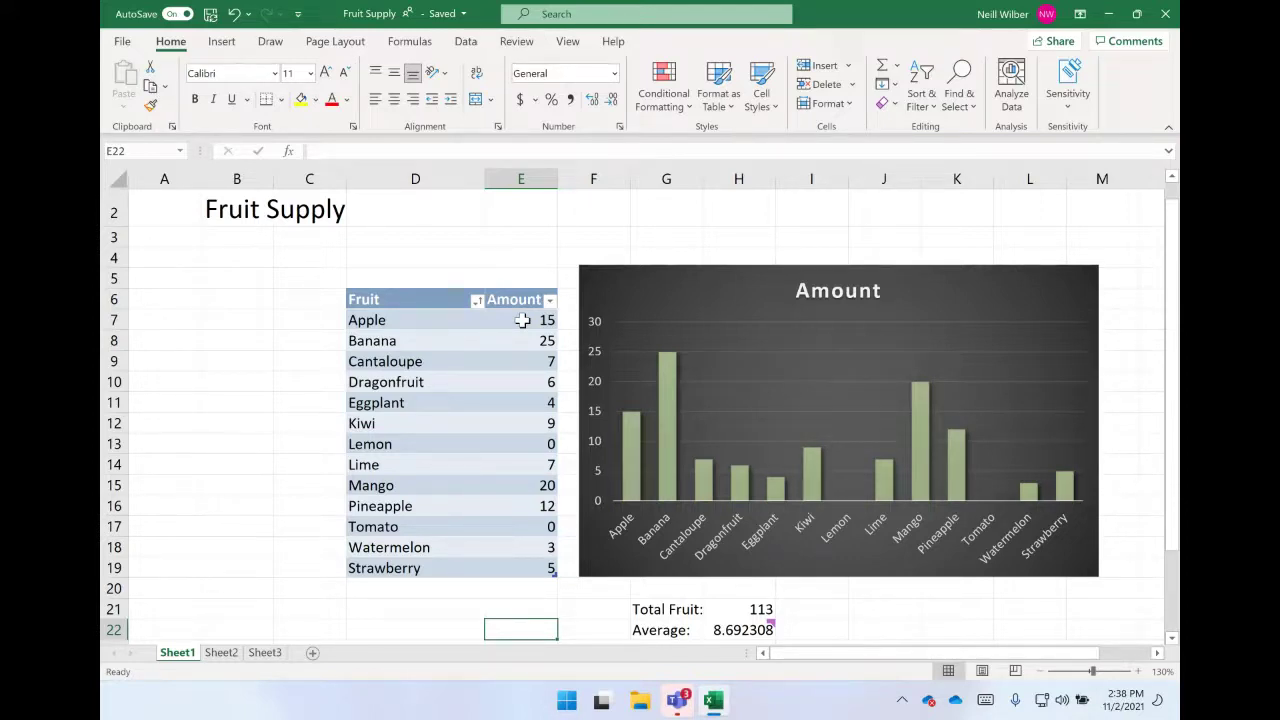
pyautogui.moveTo(522, 320); pyautogui.dragTo(508, 569)
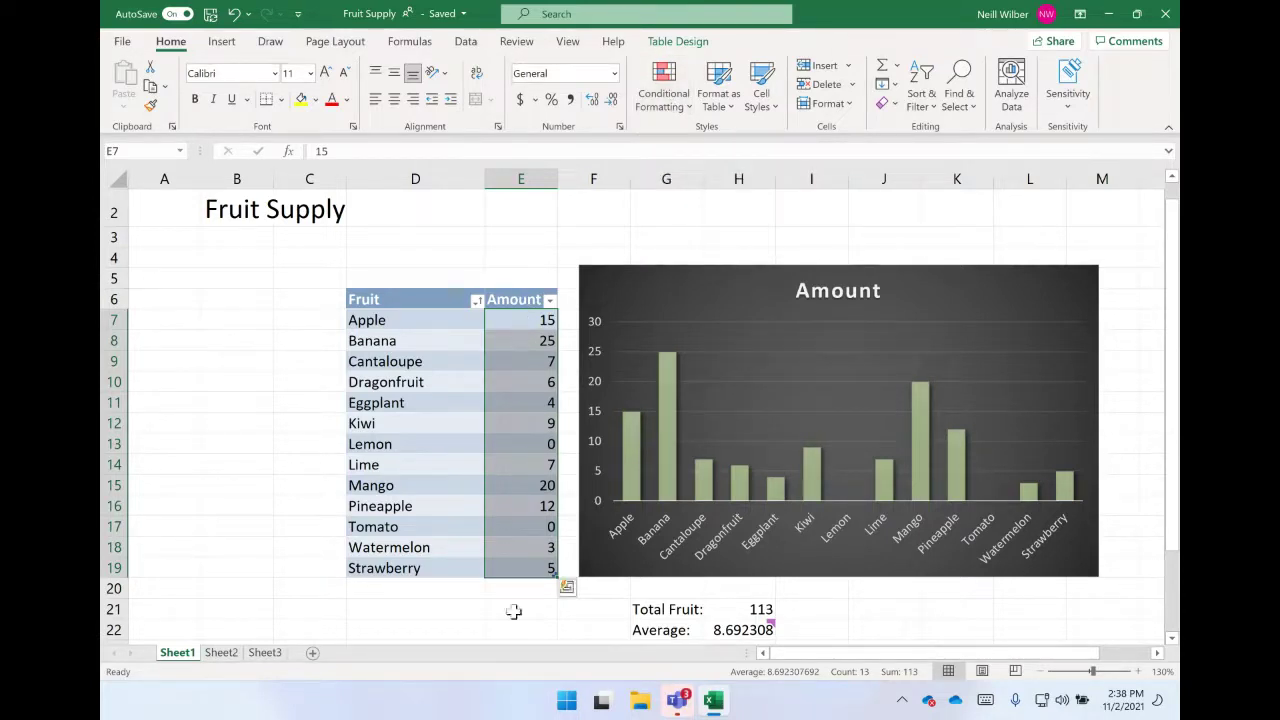
pyautogui.click(664, 112)
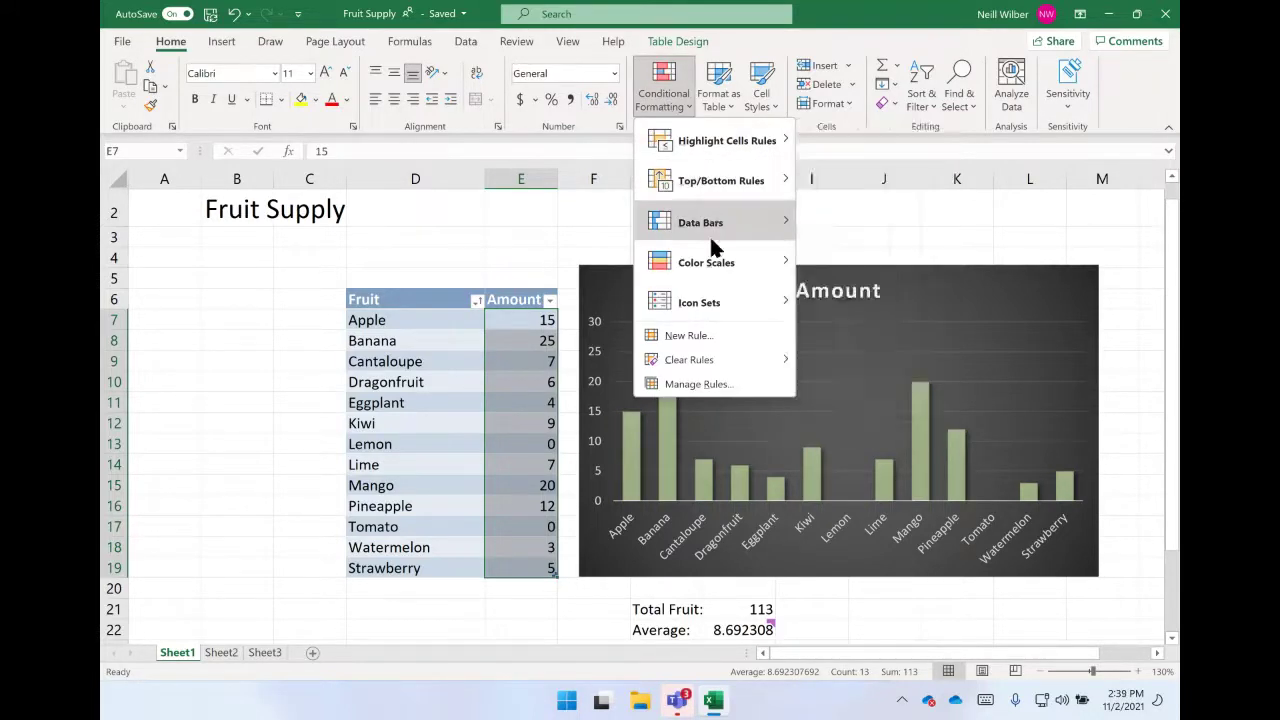
pyautogui.moveTo(717, 268)
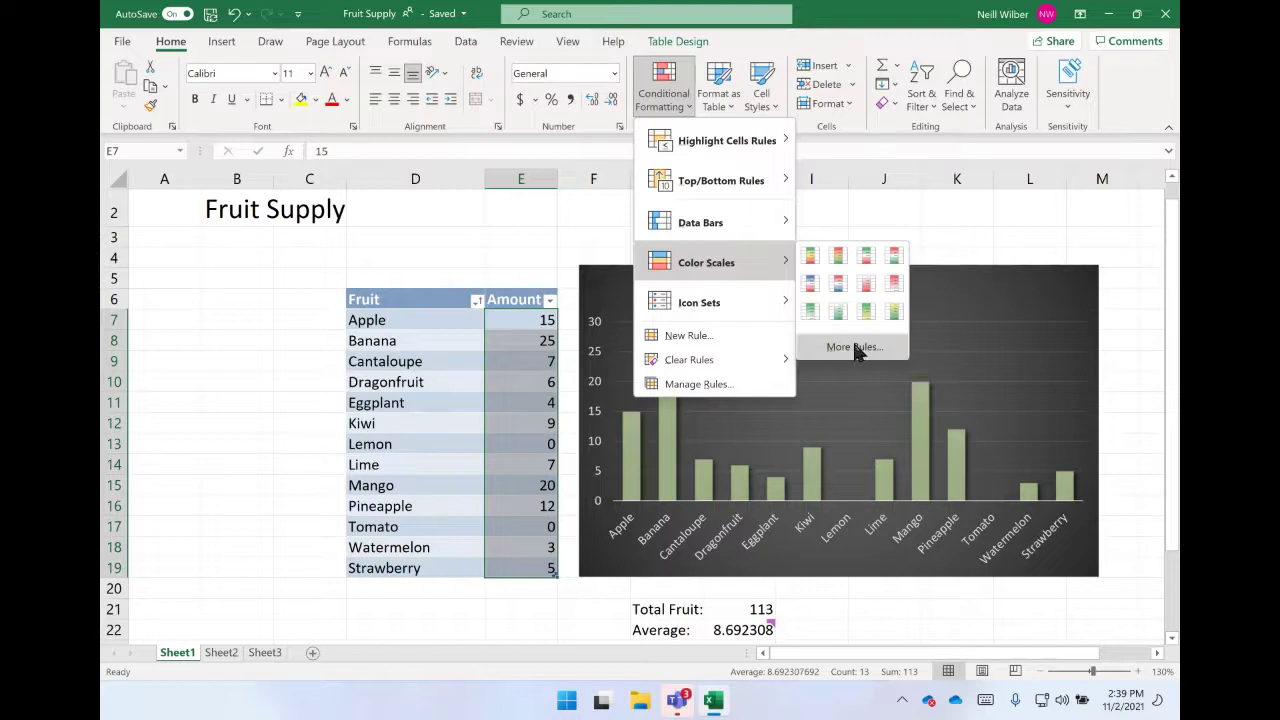
pyautogui.click(811, 259)
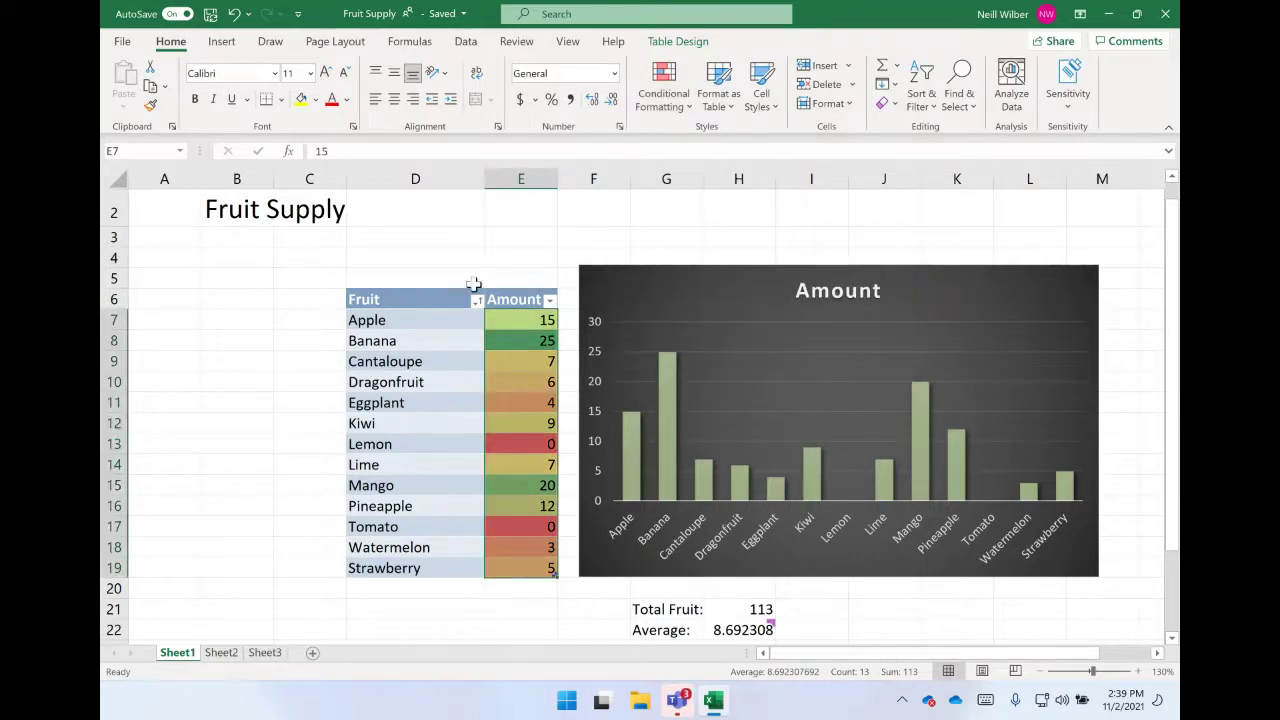
# - Examine the color scale on the fruit table's Amount values, checking the Banana, Lemon, Tomato and Watermelon cells
pyautogui.click(490, 342)
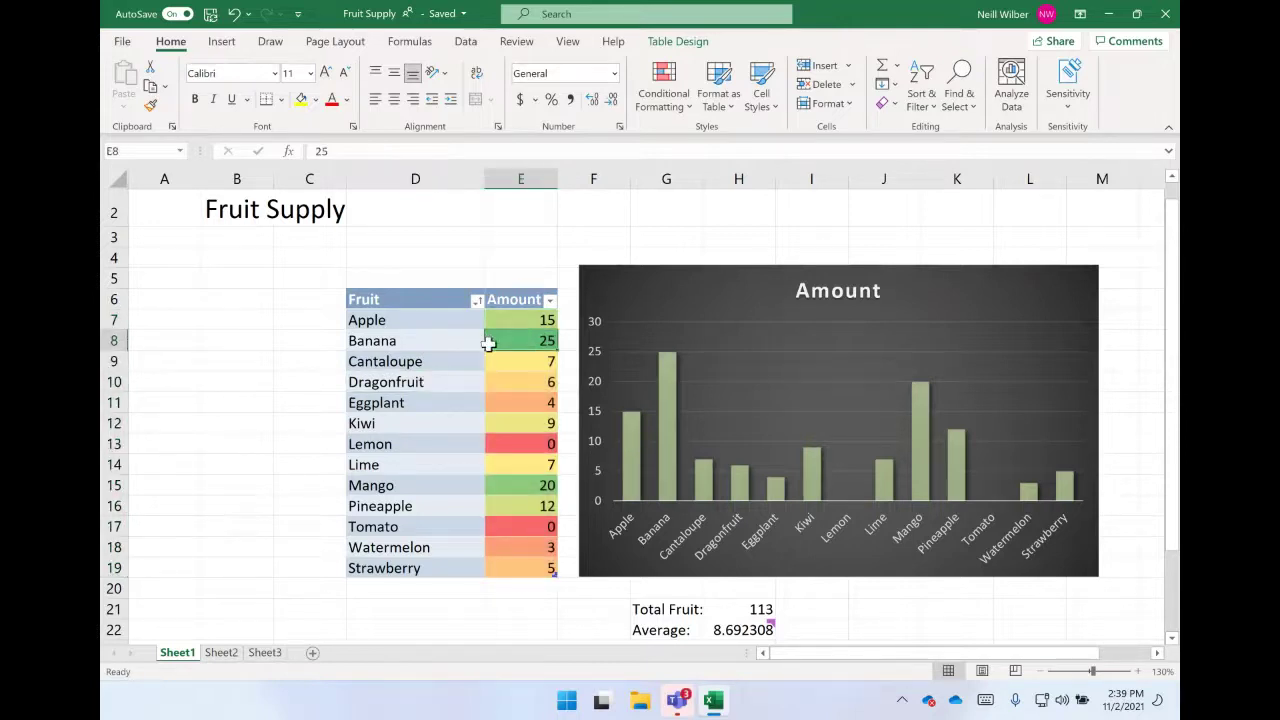
pyautogui.click(529, 527)
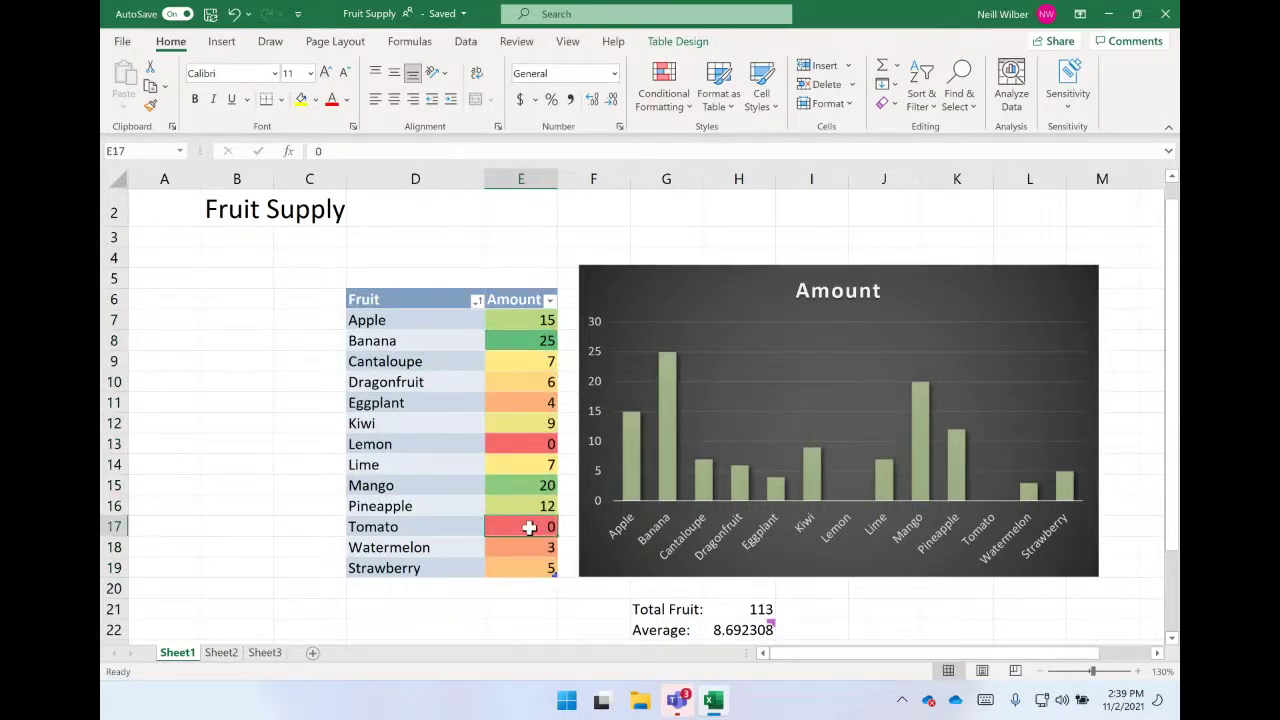
pyautogui.click(510, 448)
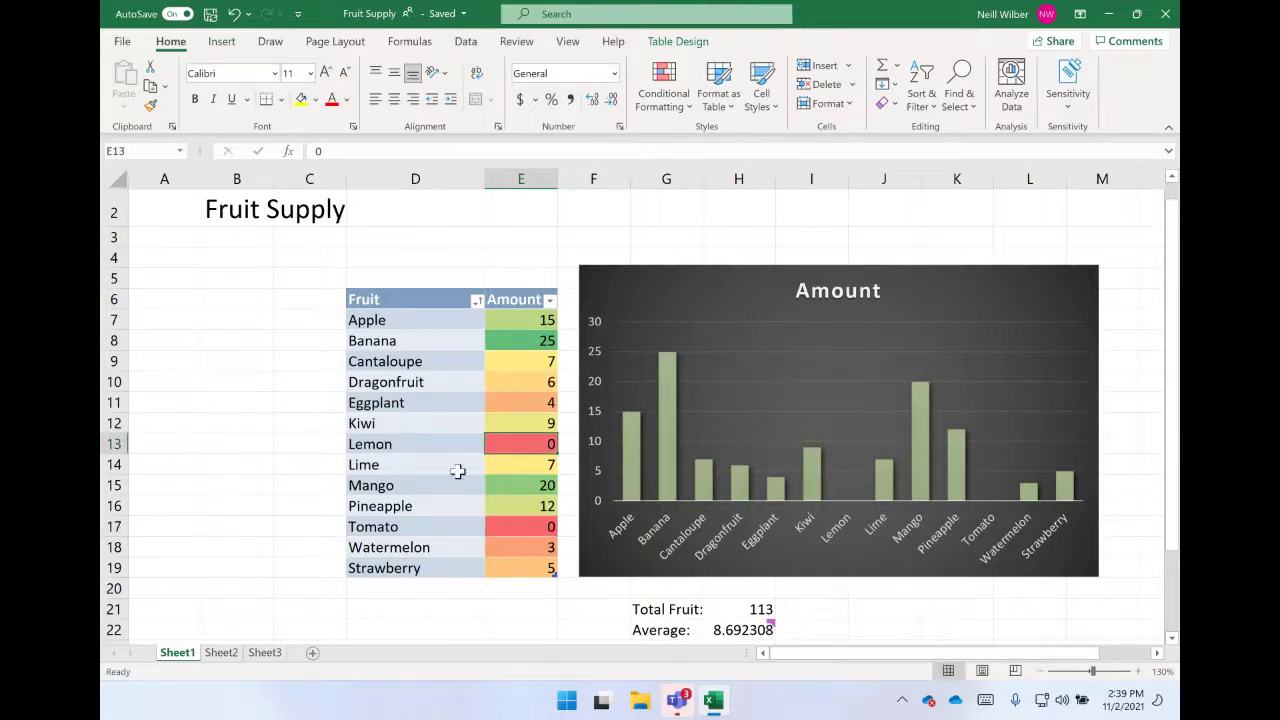
pyautogui.click(524, 547)
pyautogui.click(527, 528)
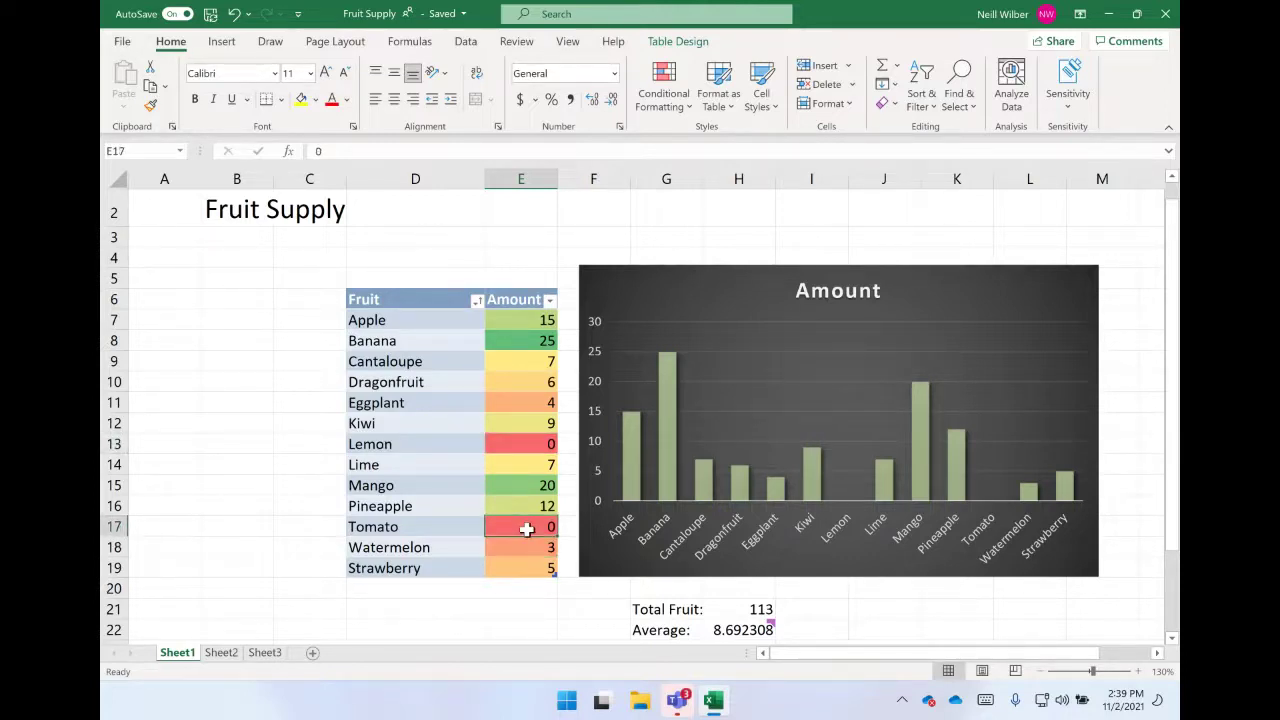
pyautogui.scroll(-3, 527, 528)
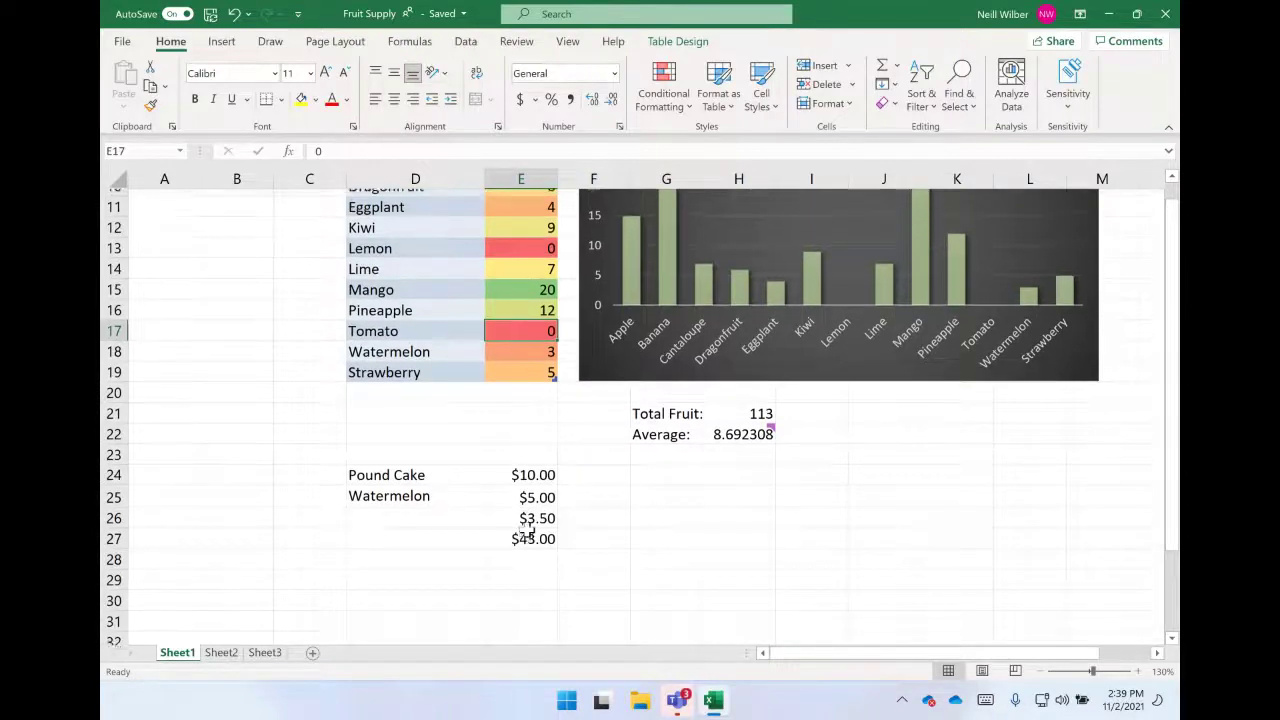
pyautogui.scroll(3, 527, 528)
pyautogui.scroll(-1, 527, 528)
pyautogui.scroll(3, 527, 528)
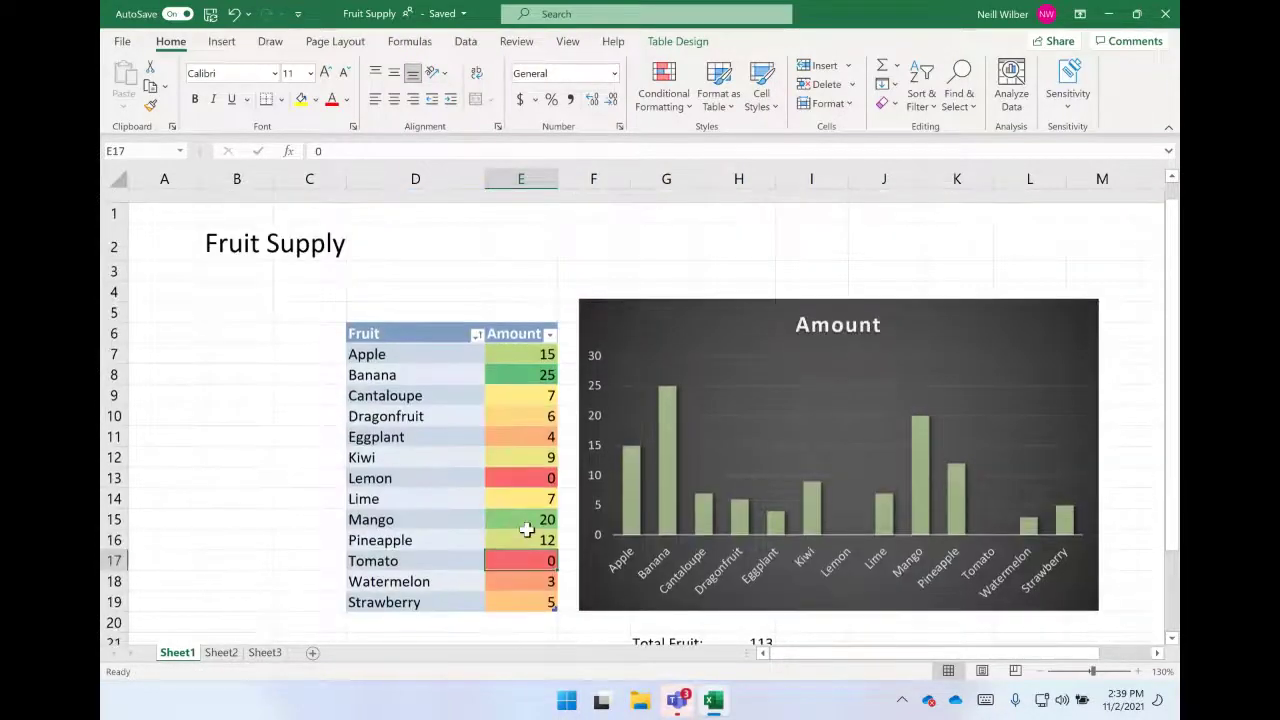
pyautogui.scroll(-2, 527, 528)
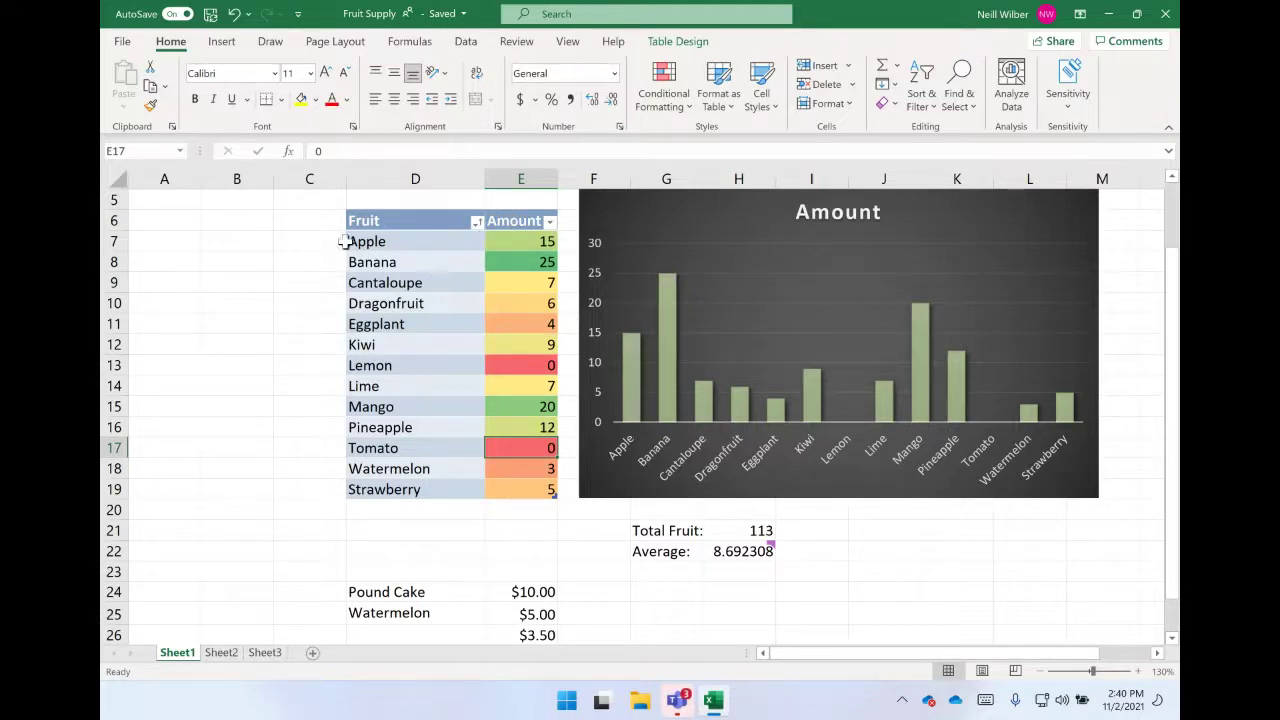
# - Undo the color scale on the fruit table's Amount values in cells E7 to E19, and clear the selection
pyautogui.click(372, 221)
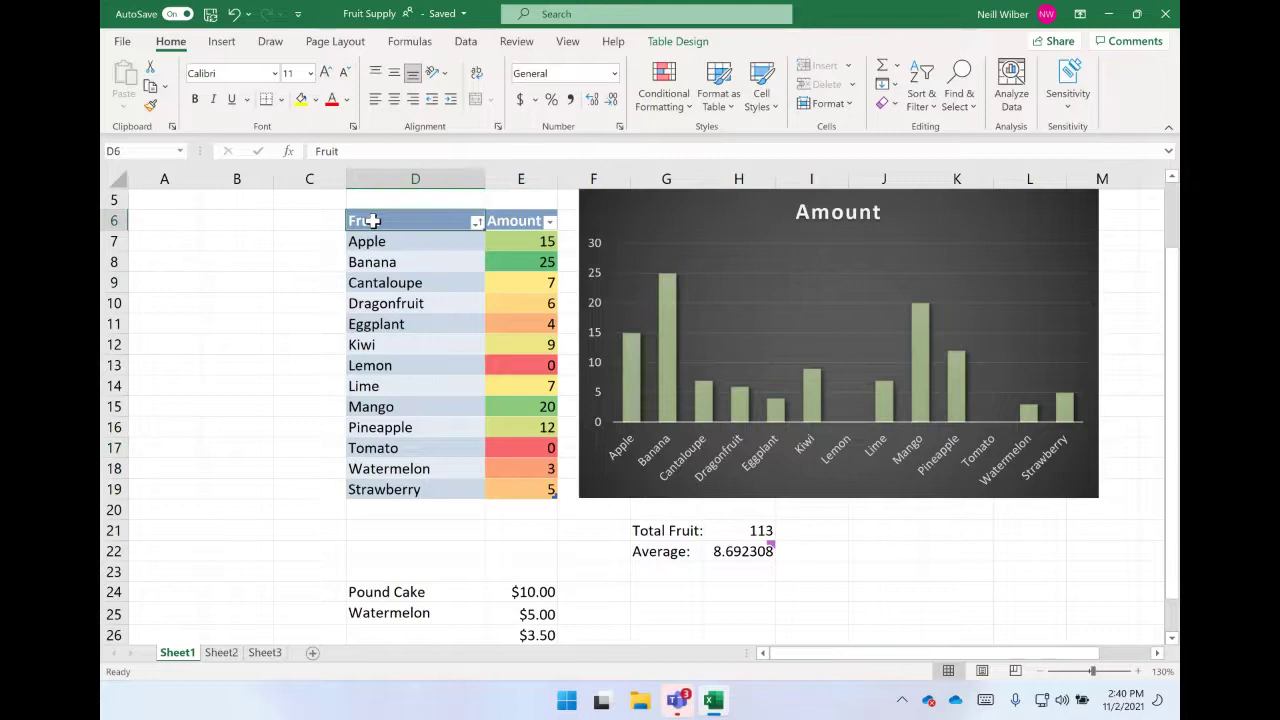
pyautogui.click(500, 221)
pyautogui.click(420, 218)
pyautogui.click(520, 250)
pyautogui.hotkey('ctrl', 'space')
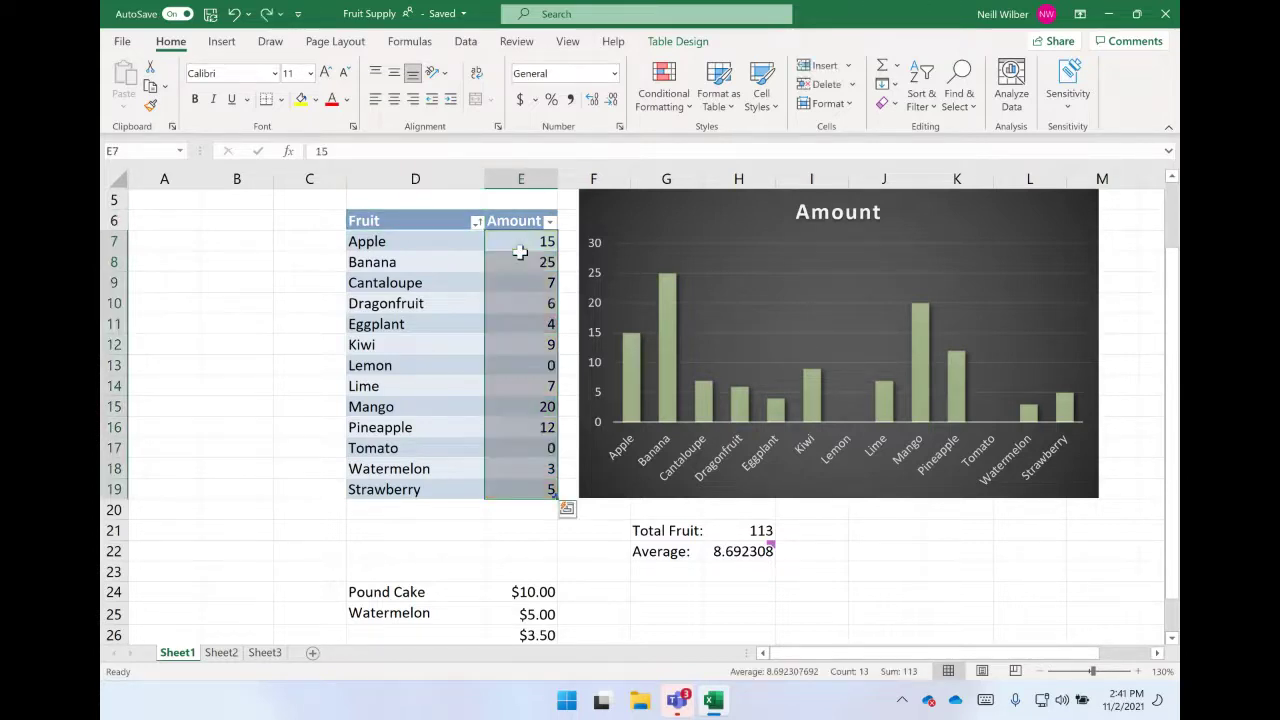
pyautogui.click(343, 263)
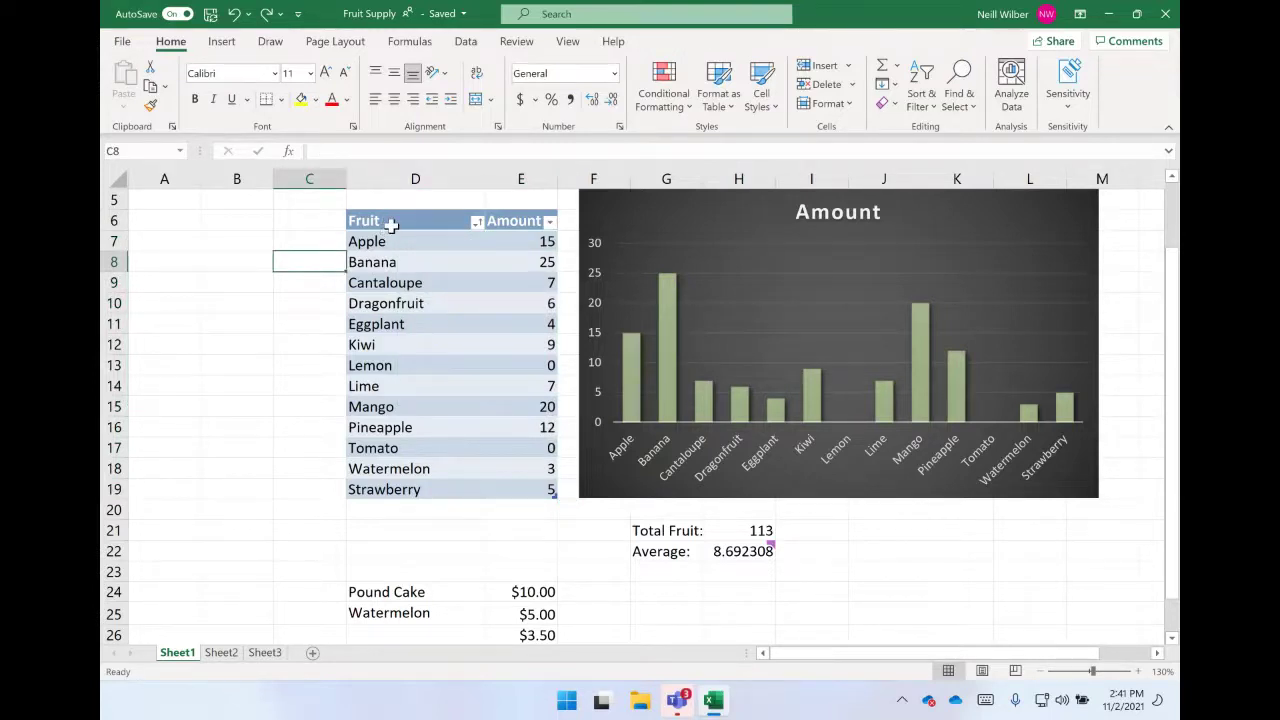
# - Convert the fruit table in cells D6 to E19 to a normal range
pyautogui.moveTo(388, 222); pyautogui.dragTo(550, 490)
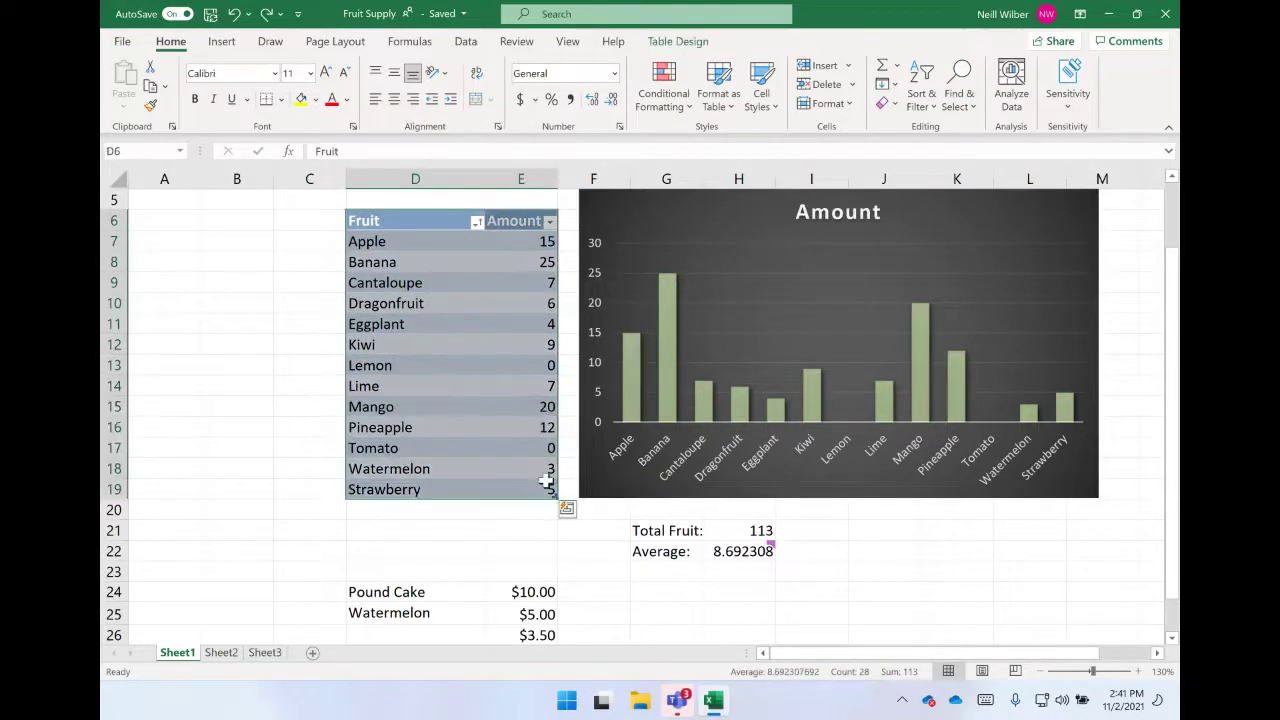
pyautogui.rightClick(487, 290)
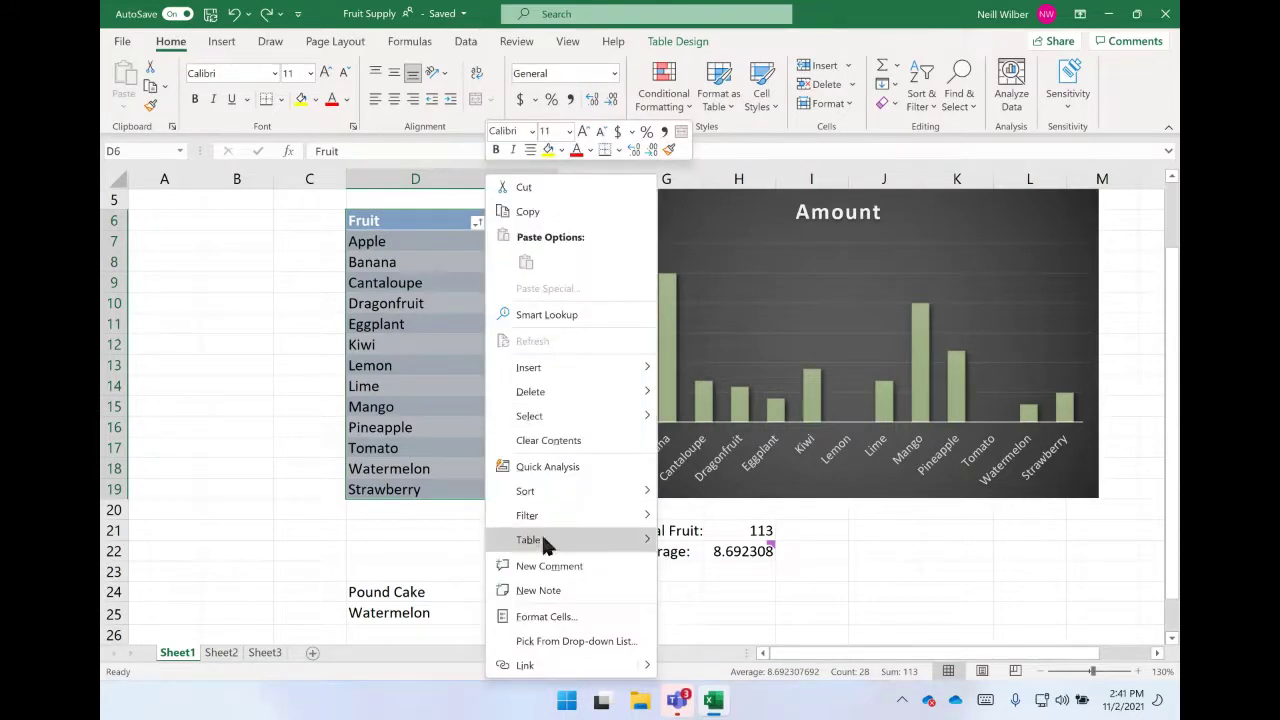
pyautogui.moveTo(548, 542)
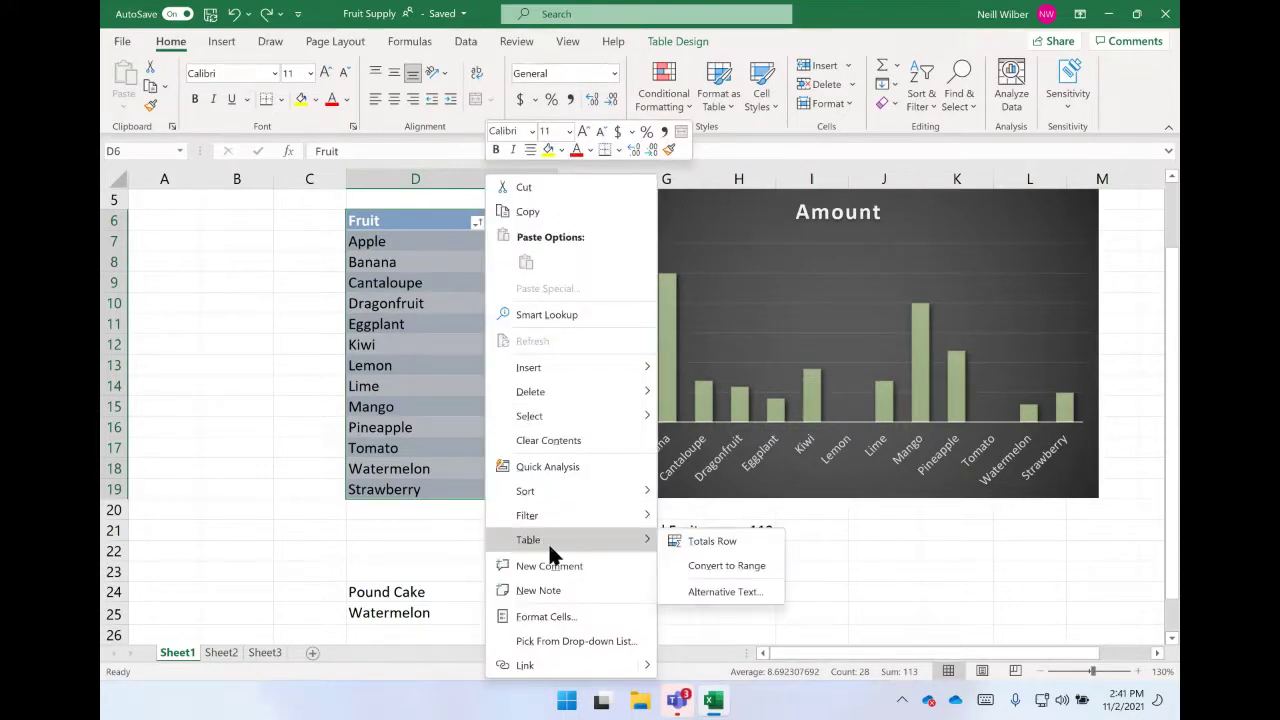
pyautogui.click(692, 566)
pyautogui.click(618, 395)
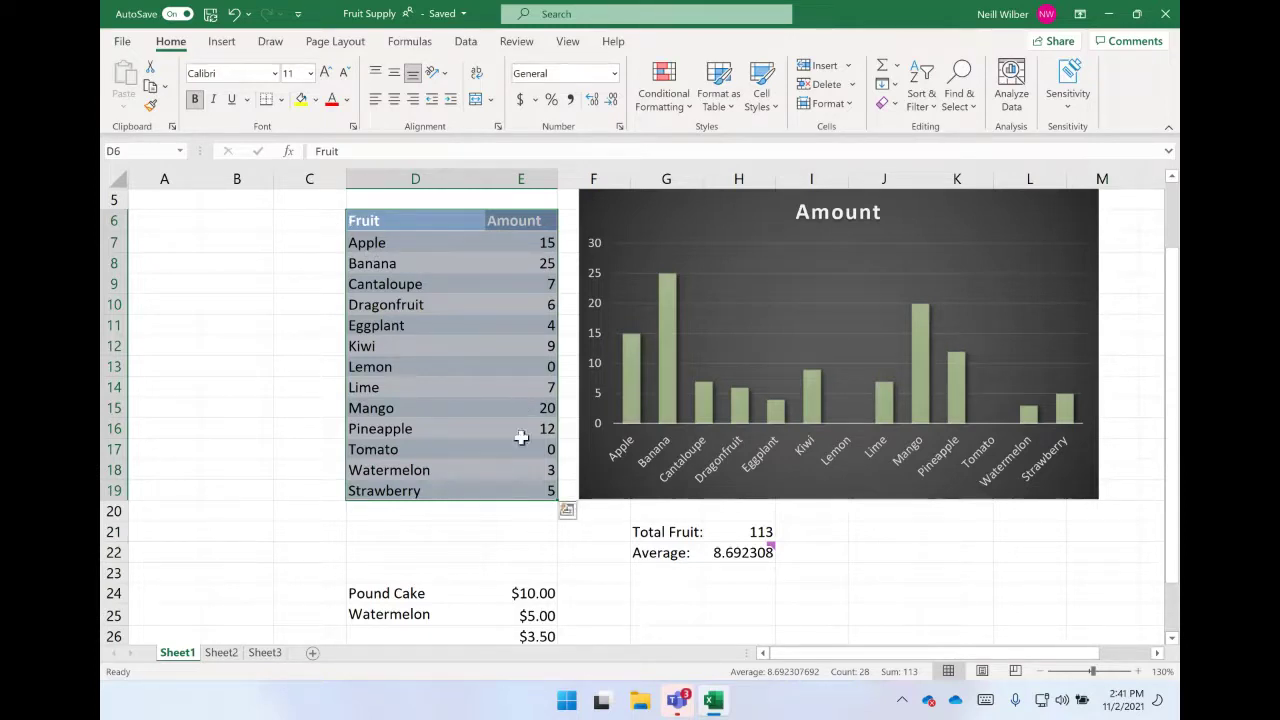
# - Apply the Normal cell style to the fruit data in cells D6 to E19 to strip the table formatting, and deselect the range
pyautogui.scroll(-5, 514, 531)
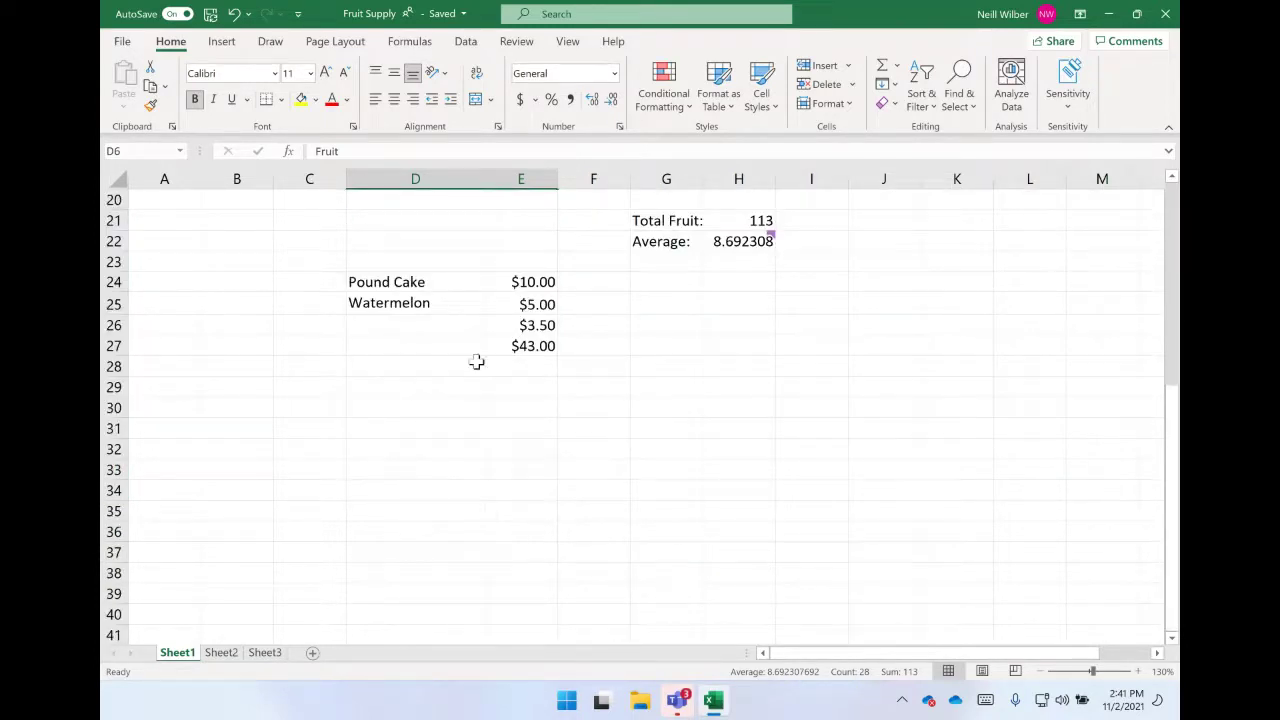
pyautogui.scroll(2, 508, 268)
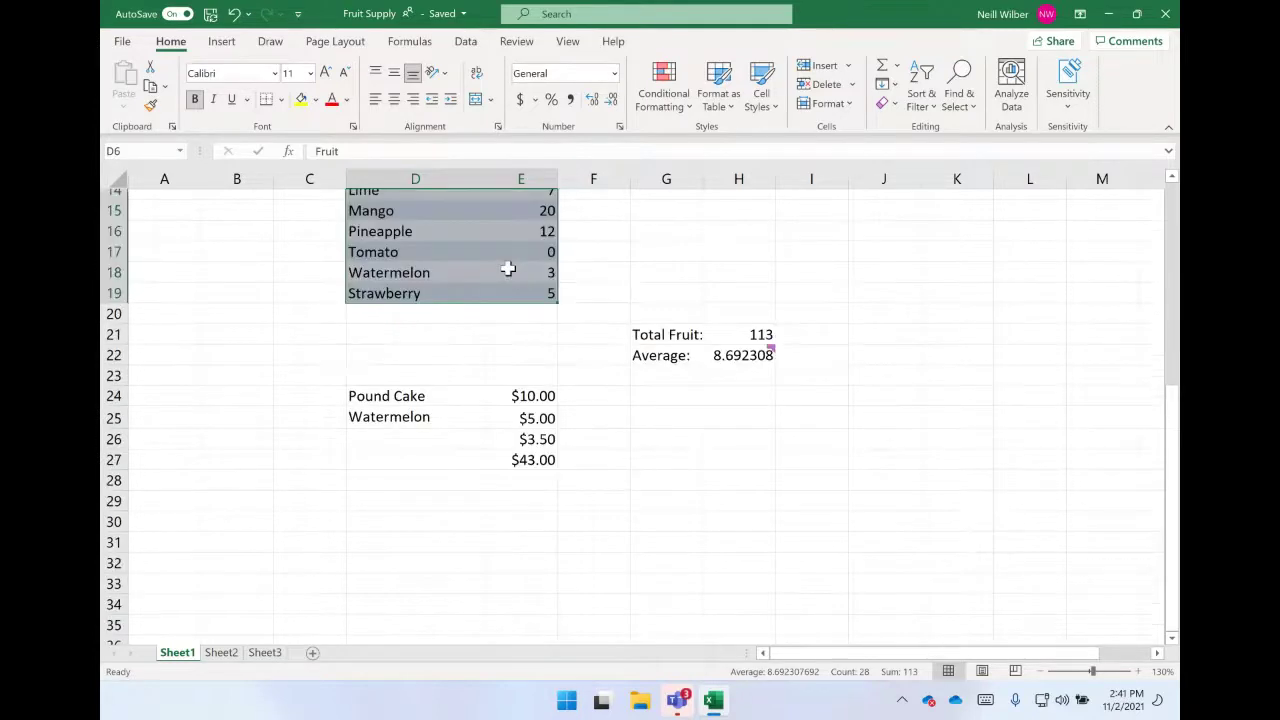
pyautogui.scroll(4, 508, 268)
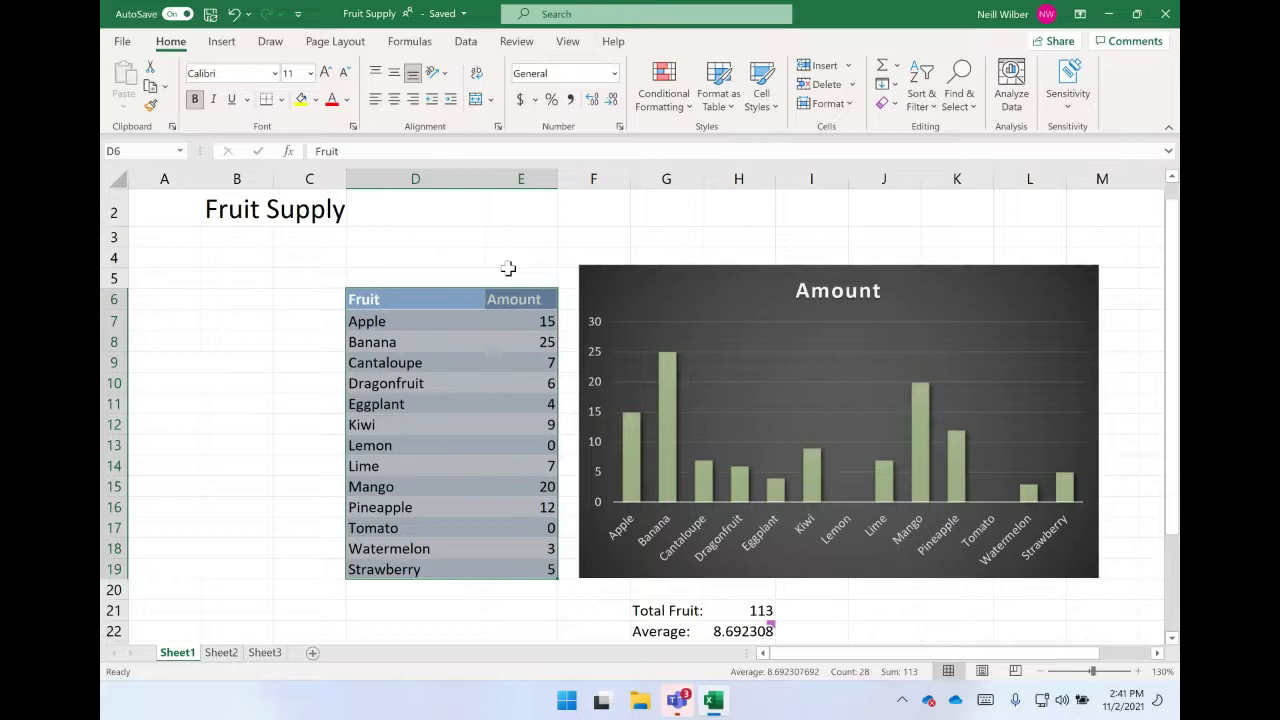
pyautogui.click(720, 106)
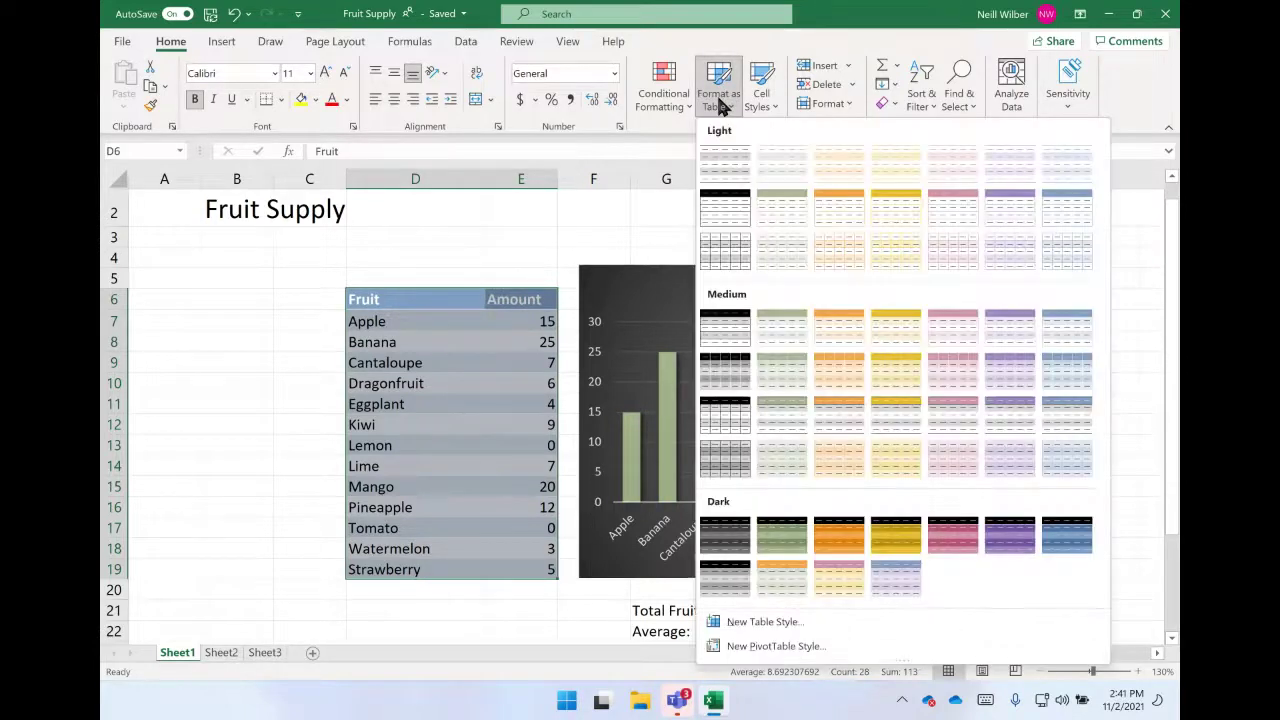
pyautogui.click(720, 106)
pyautogui.click(760, 100)
pyautogui.click(687, 150)
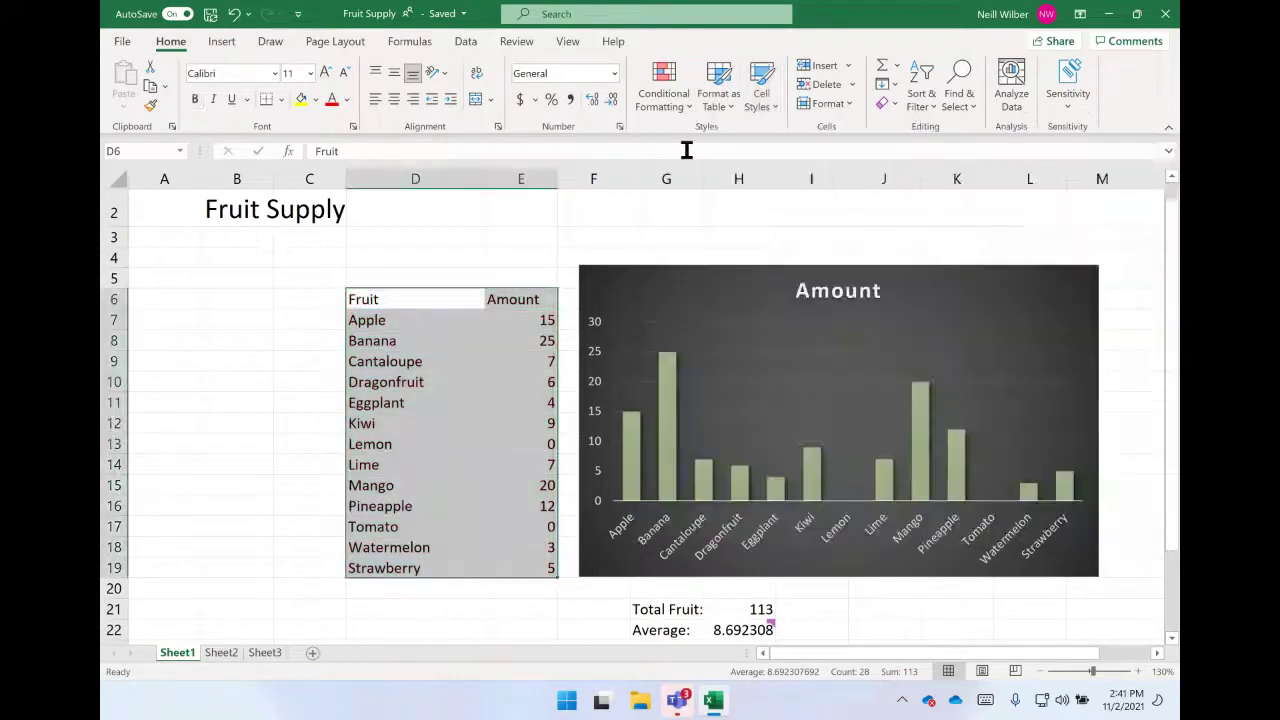
pyautogui.click(334, 337)
pyautogui.scroll(-1, 335, 332)
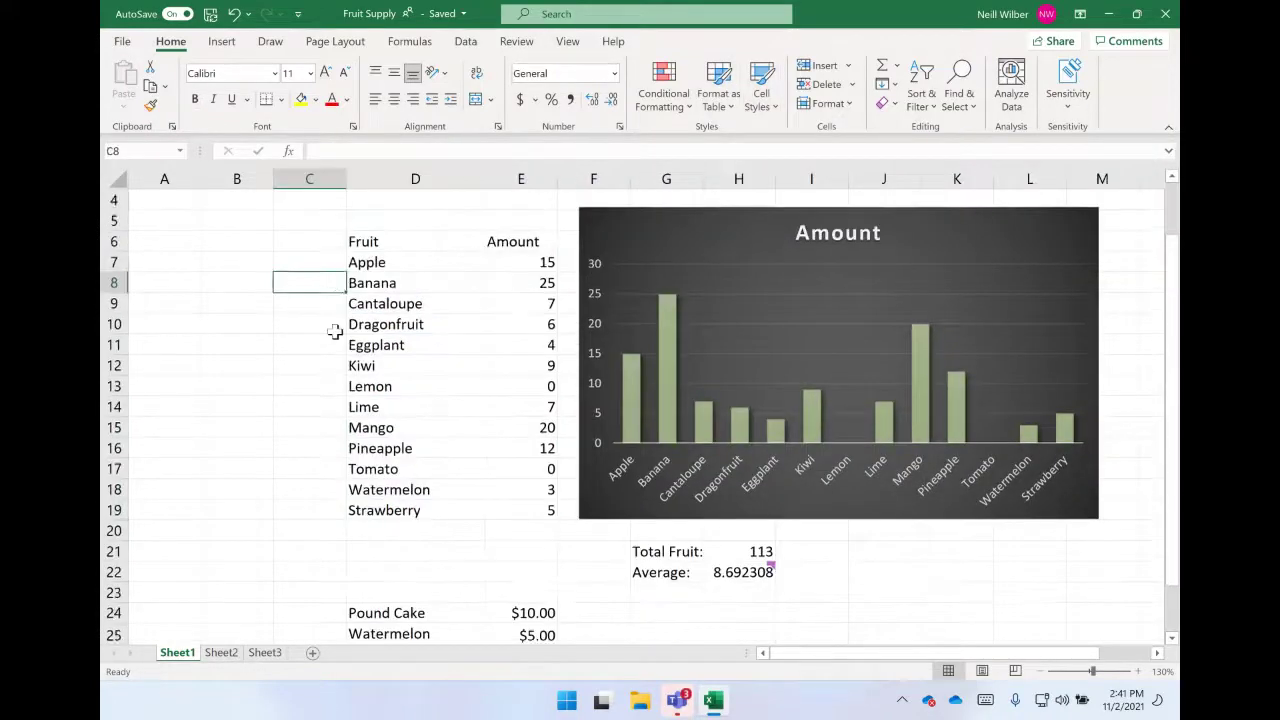
pyautogui.scroll(-1, 335, 332)
pyautogui.scroll(2, 335, 332)
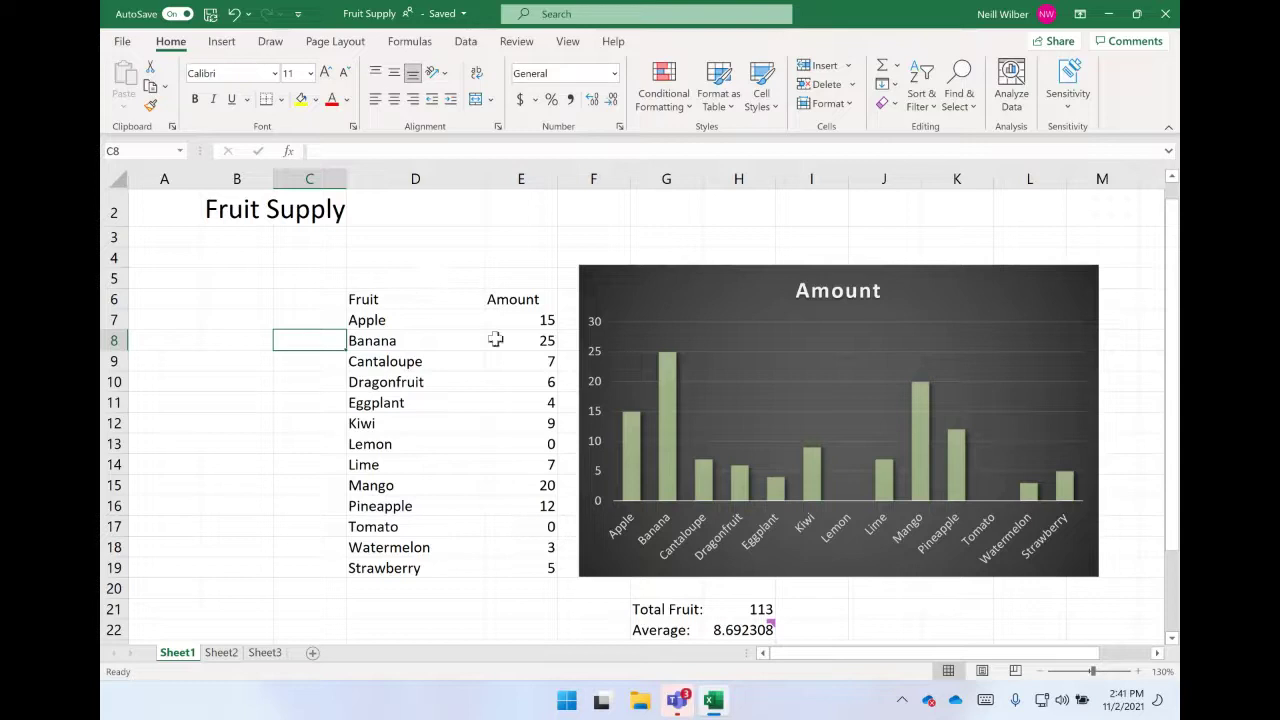
# - Review the Fruit and Amount headings in row 6 and the data listed beneath them
pyautogui.click(365, 299)
pyautogui.click(499, 316)
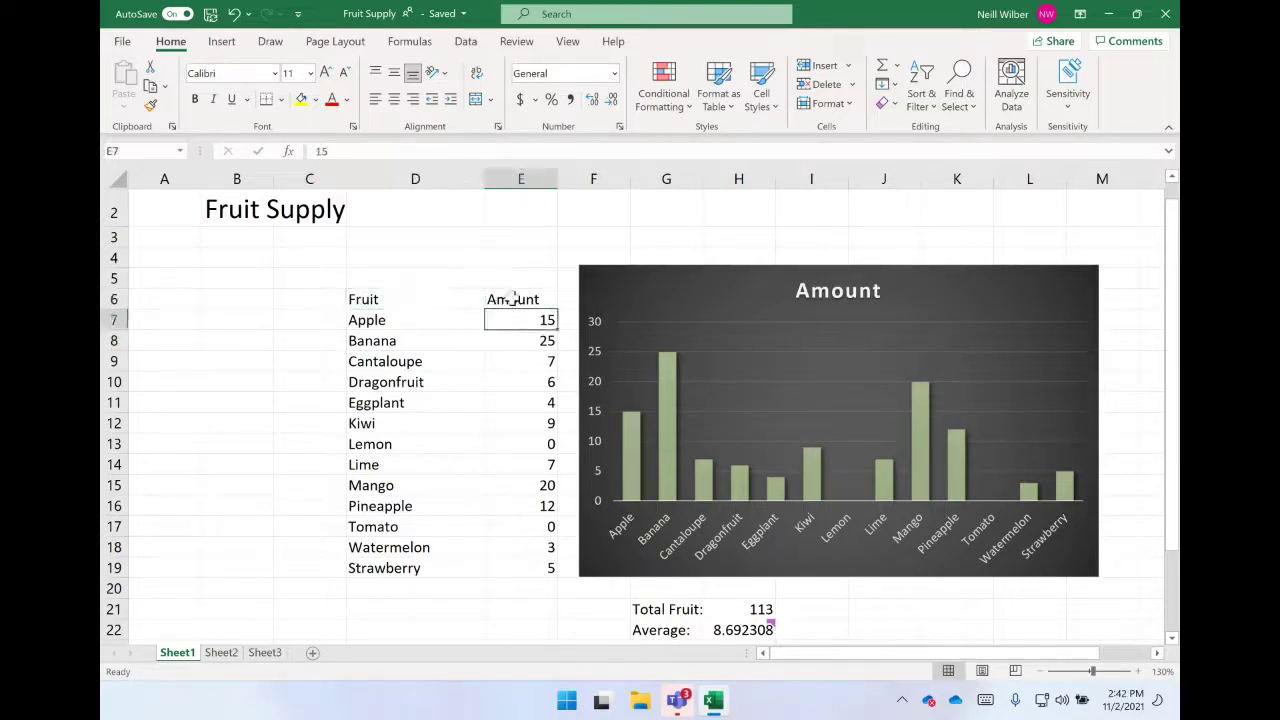
pyautogui.click(506, 299)
pyautogui.click(415, 299)
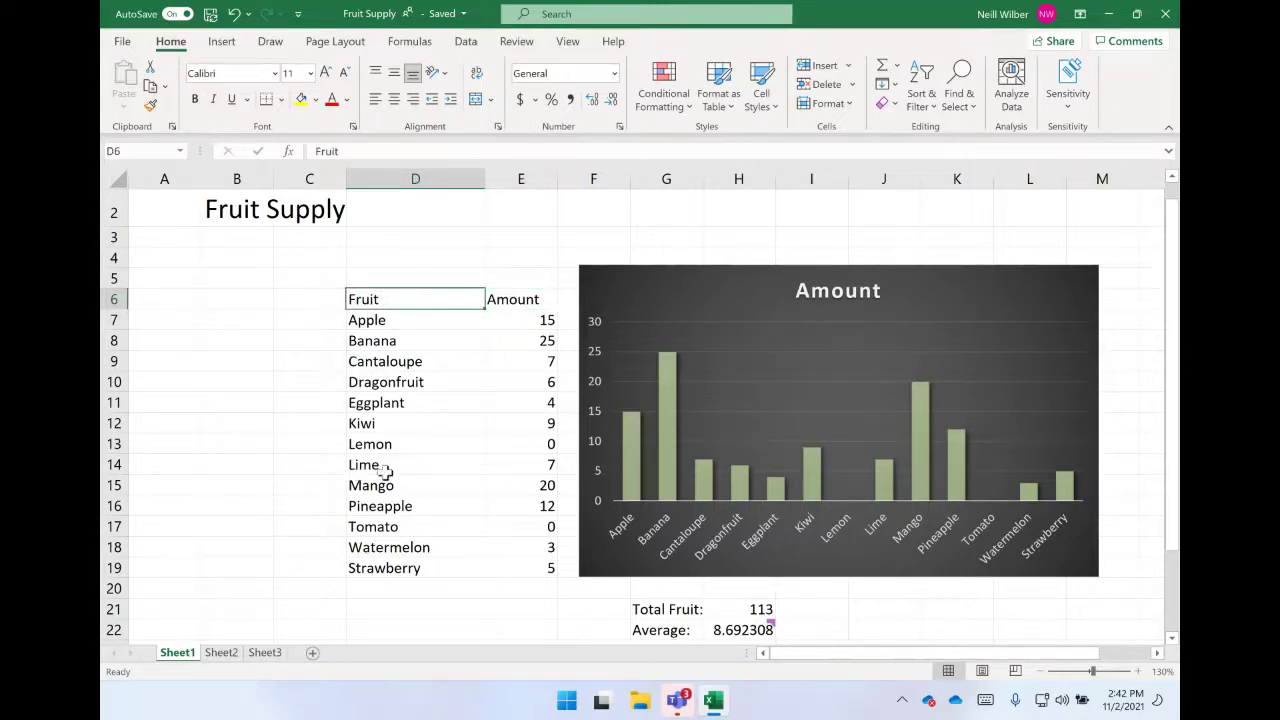
pyautogui.click(495, 303)
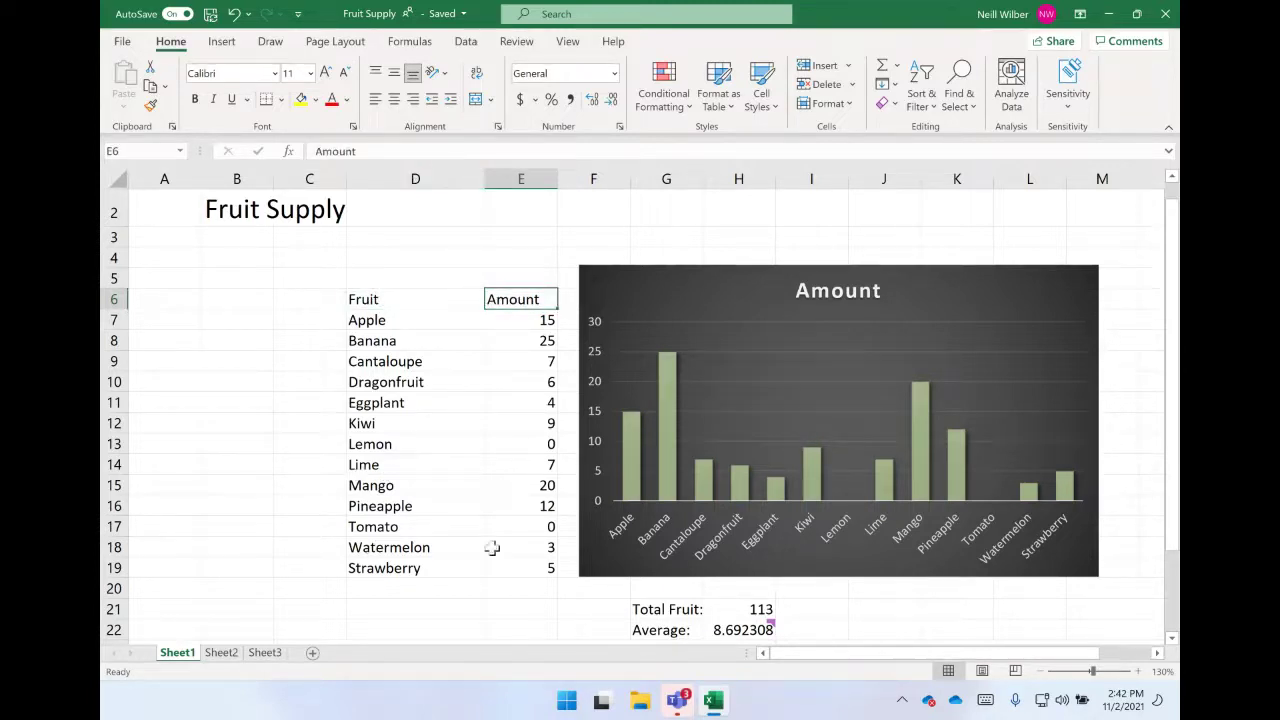
pyautogui.click(375, 300)
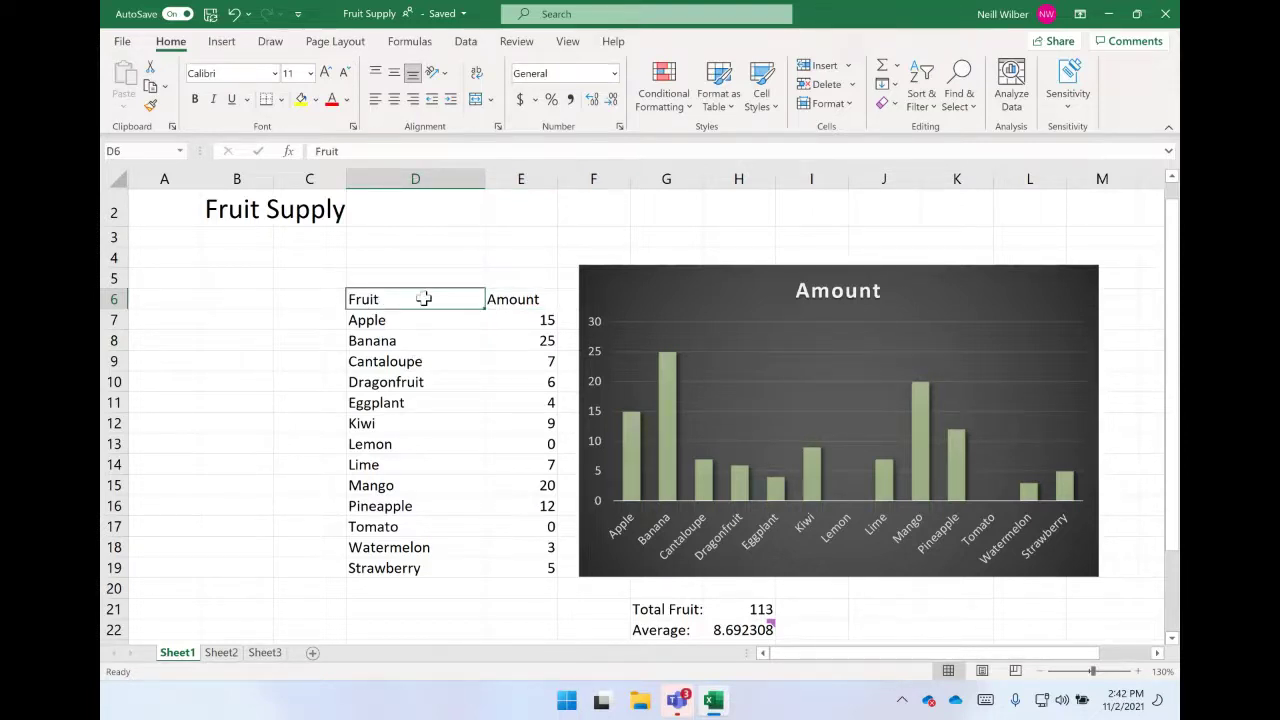
pyautogui.click(506, 296)
# - Format cells D6 to E19 as a table with headers, using the green style in the first row of the Medium group
pyautogui.click(433, 298)
pyautogui.moveTo(433, 298); pyautogui.dragTo(508, 567)
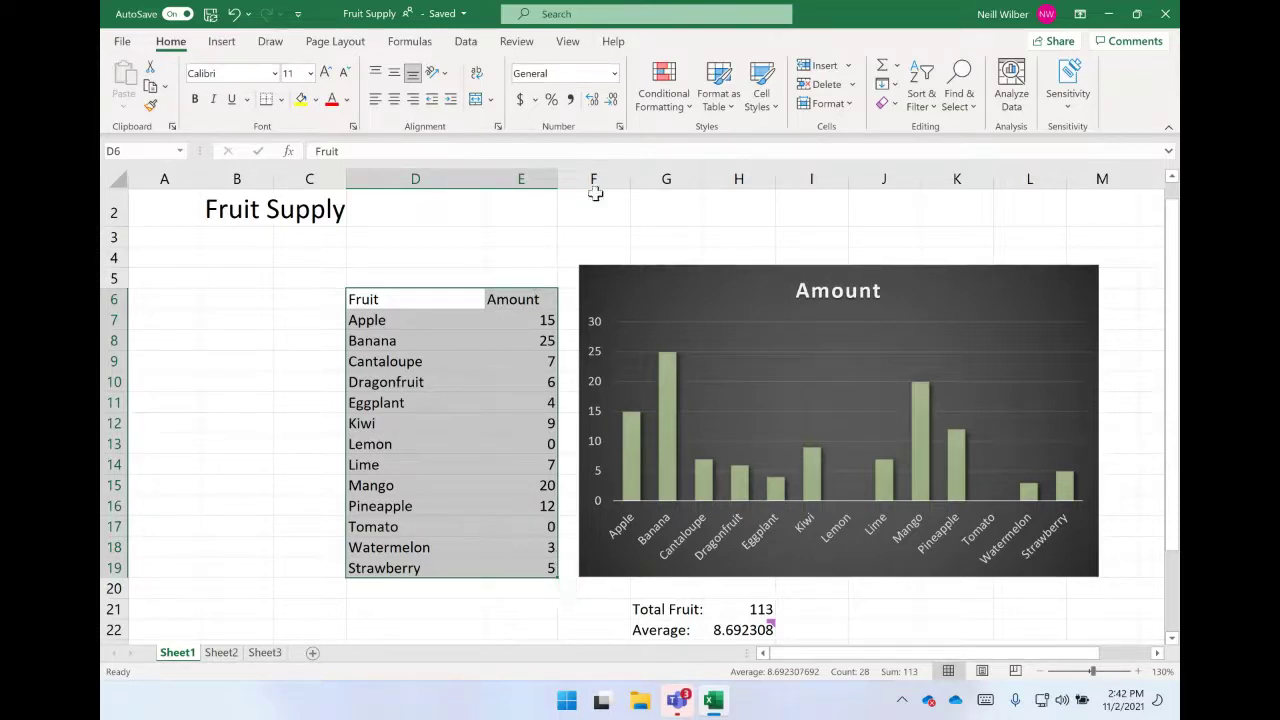
pyautogui.click(729, 93)
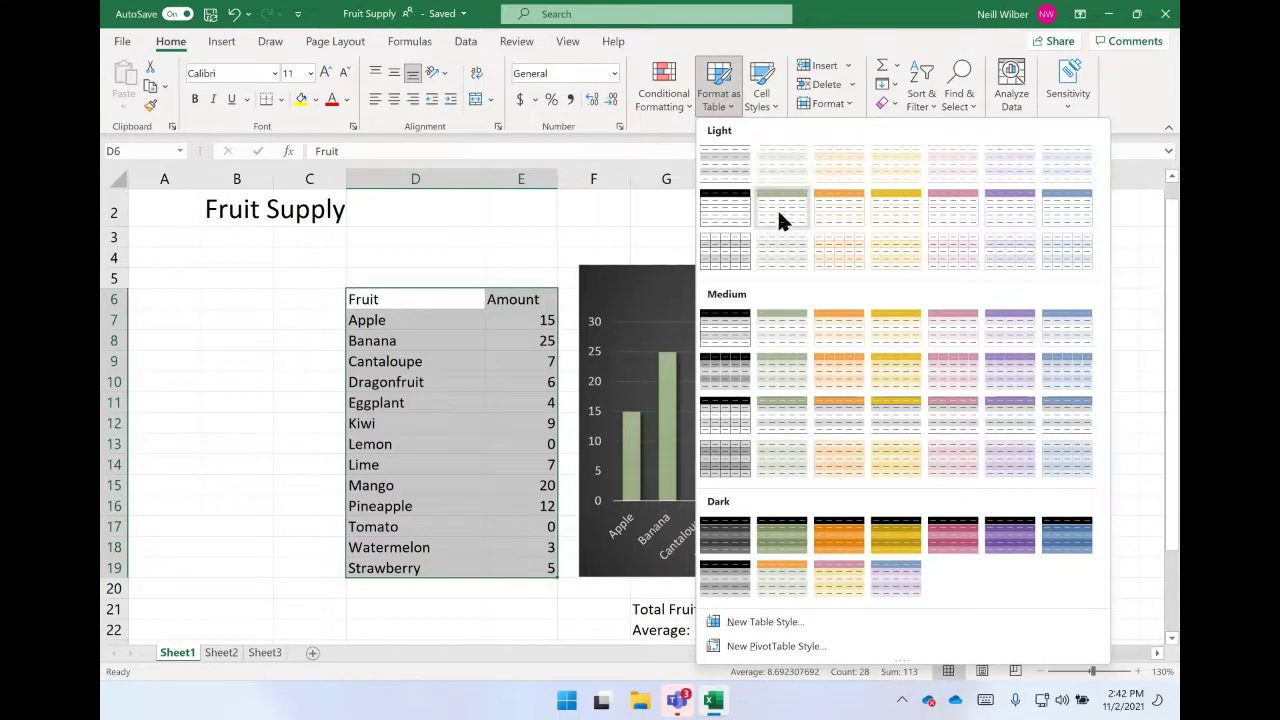
pyautogui.click(779, 338)
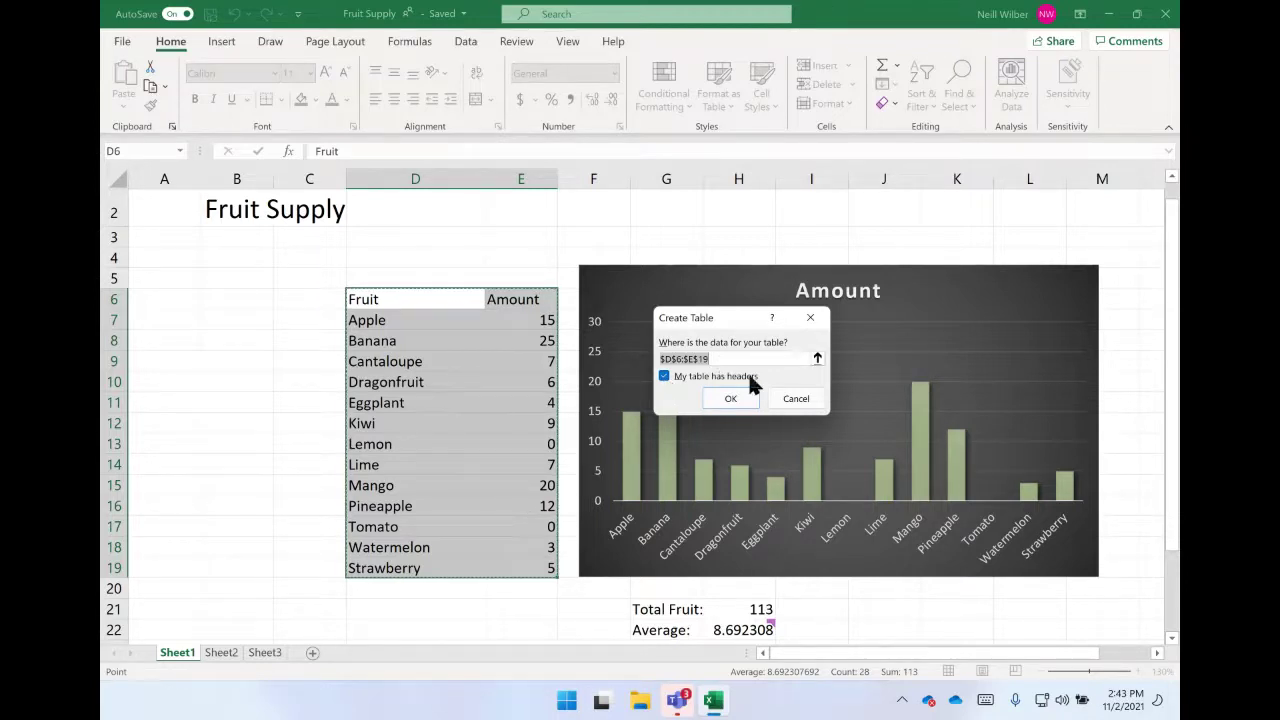
pyautogui.click(729, 400)
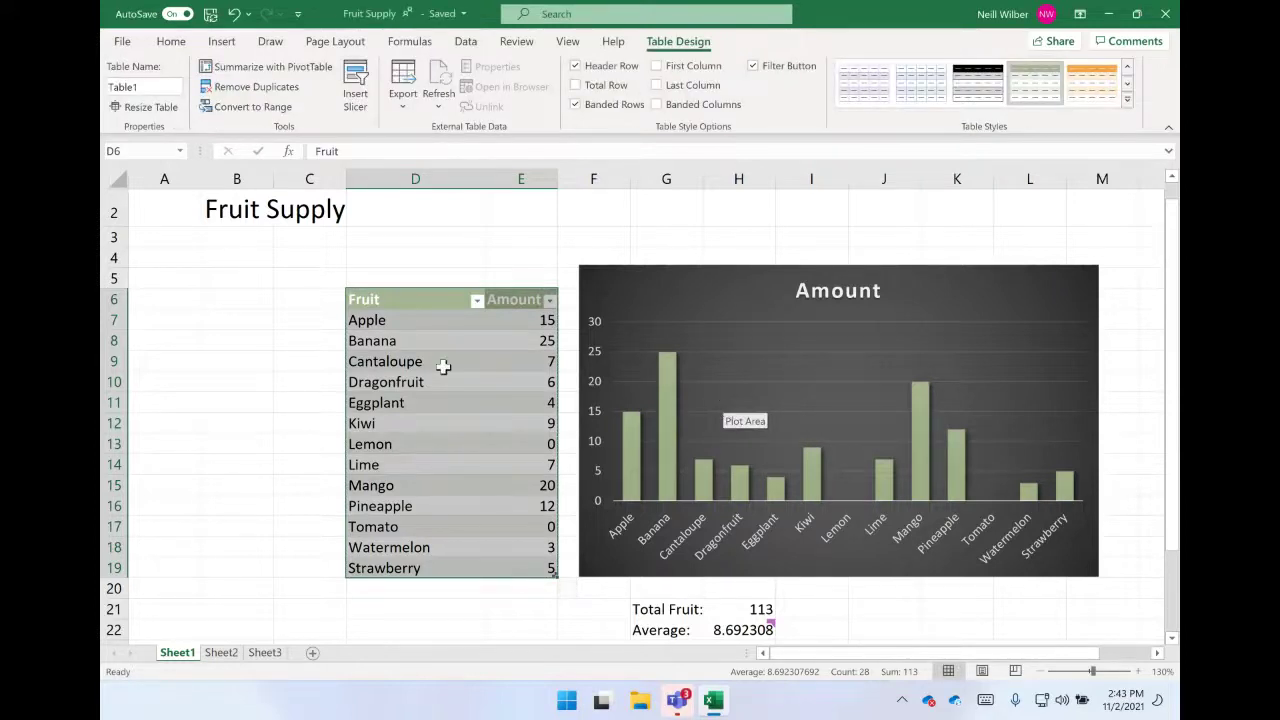
# - Sort the fruit table by the Fruit column from A to Z, and reverse the sort to Z to A
pyautogui.click(298, 362)
pyautogui.click(406, 299)
pyautogui.click(516, 299)
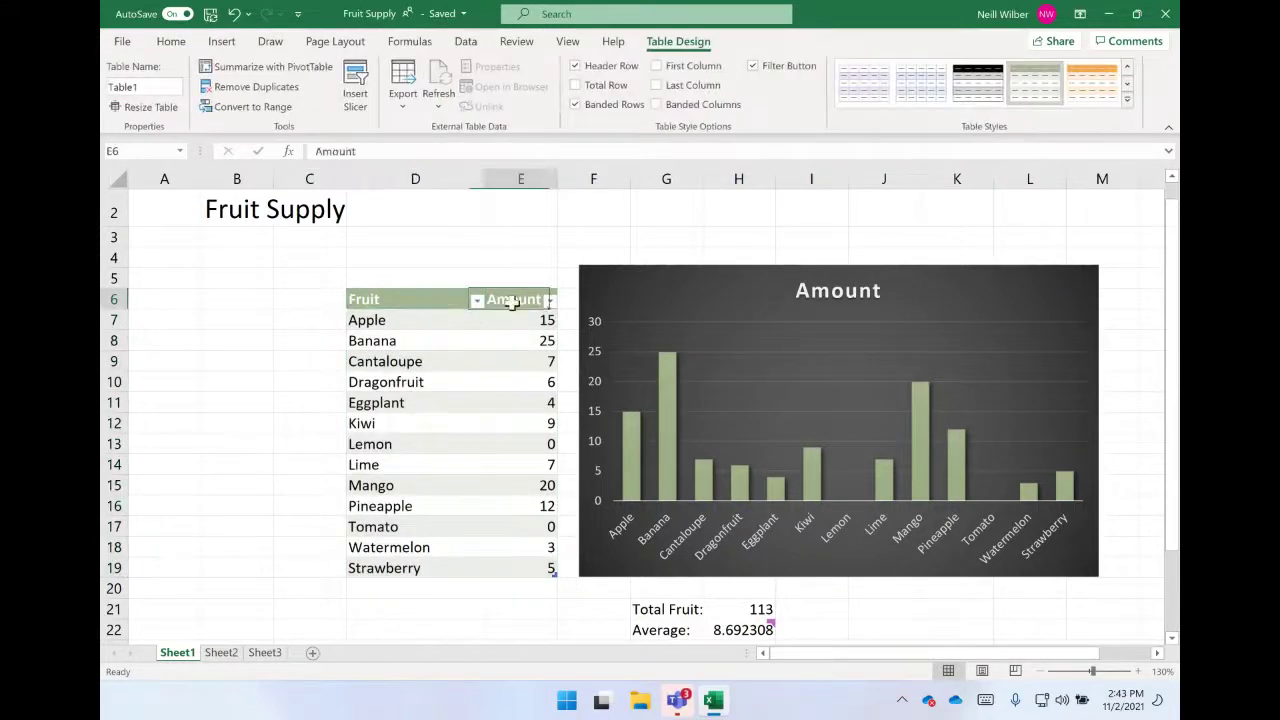
pyautogui.click(434, 299)
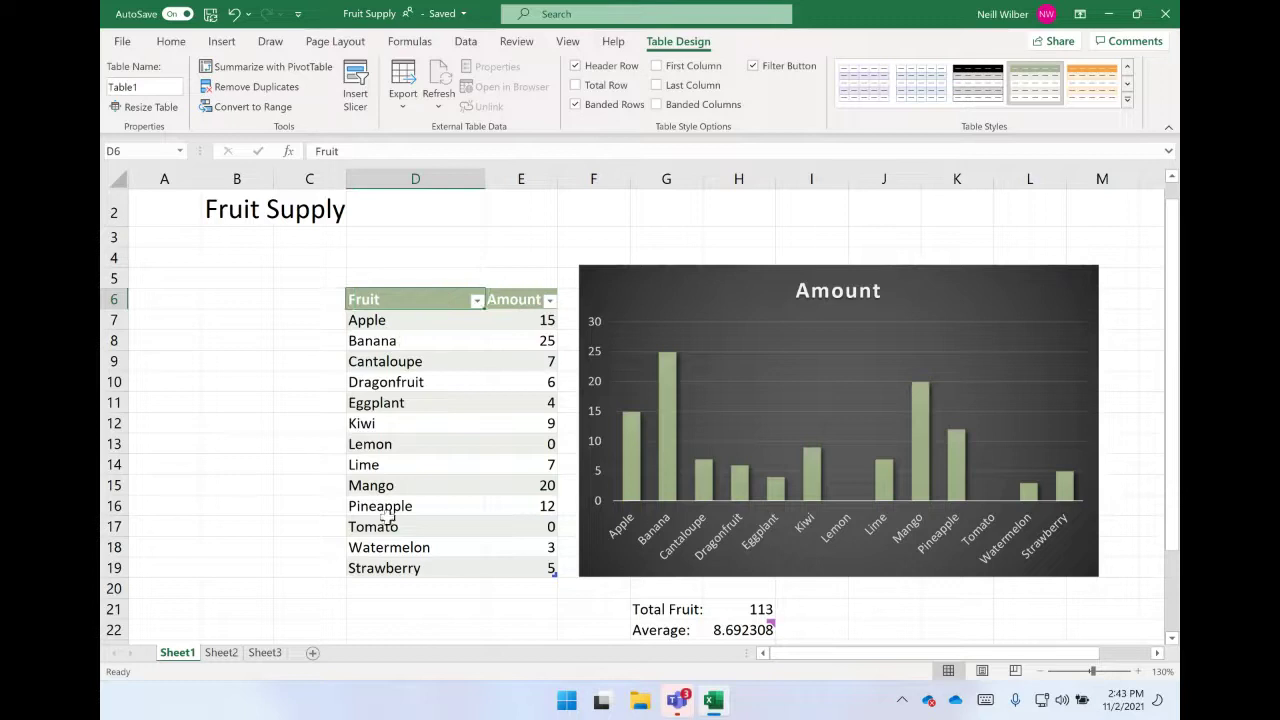
pyautogui.click(477, 302)
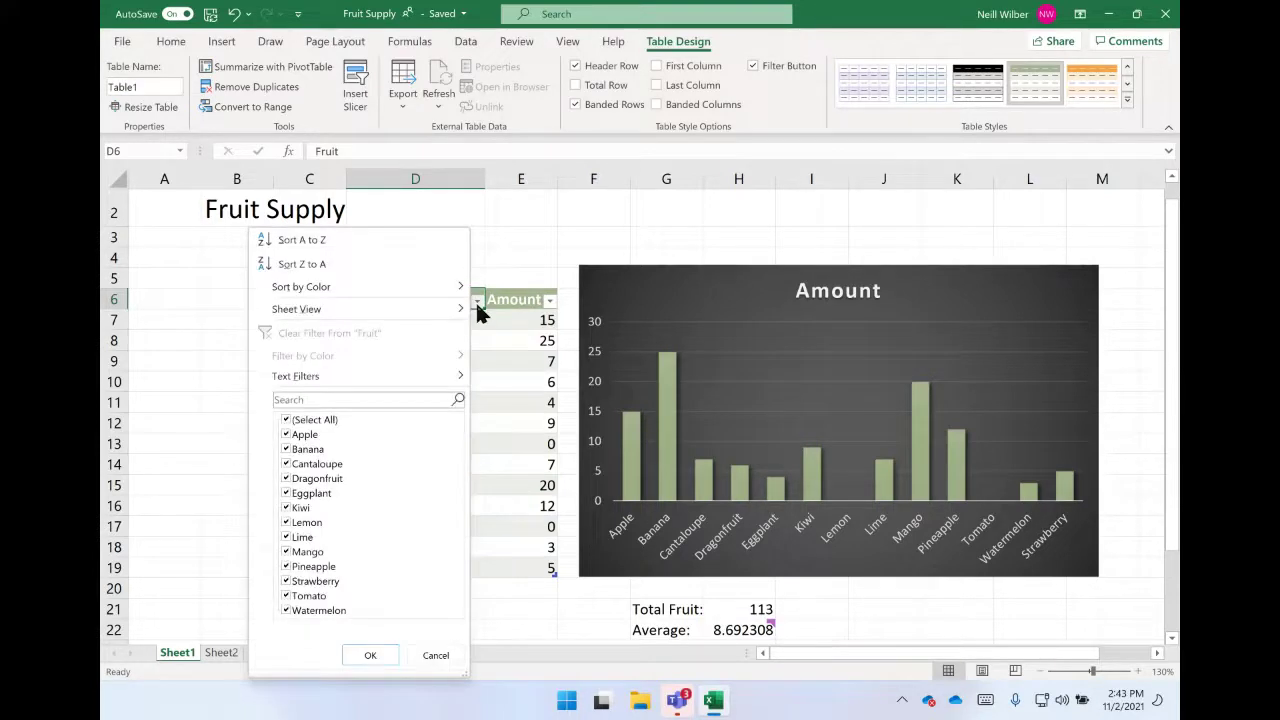
pyautogui.click(346, 241)
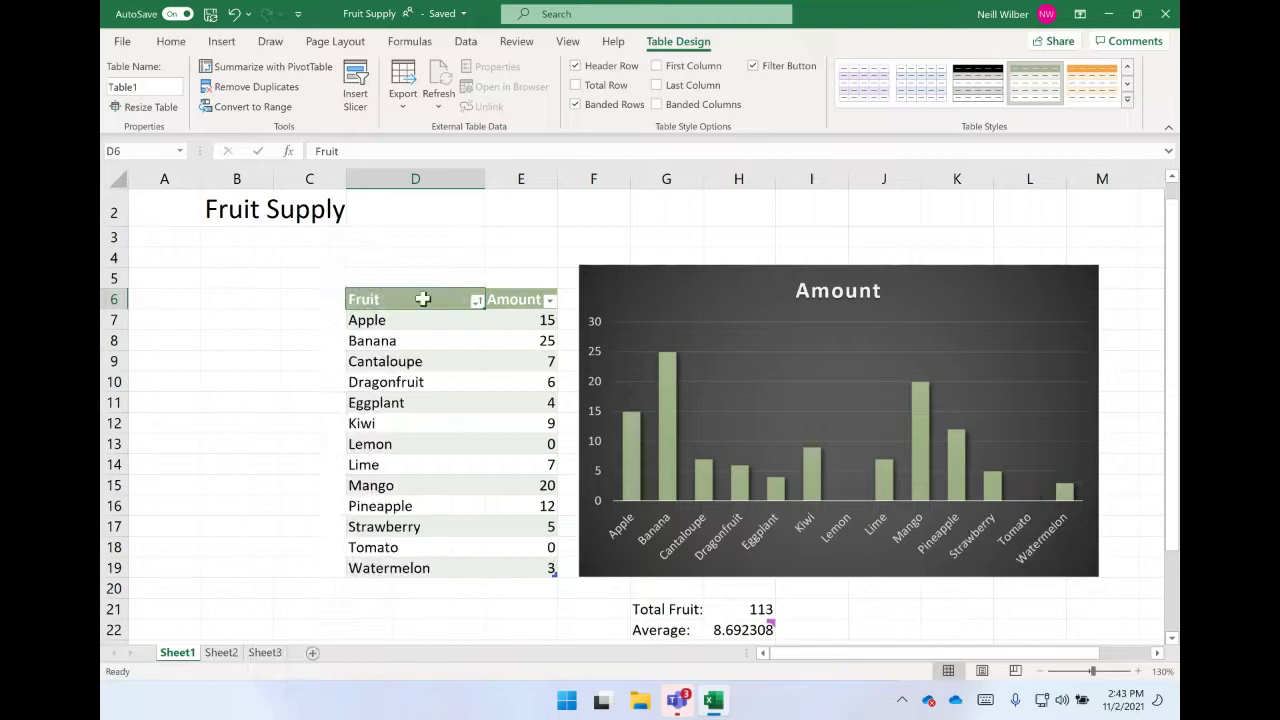
pyautogui.click(477, 301)
pyautogui.click(368, 263)
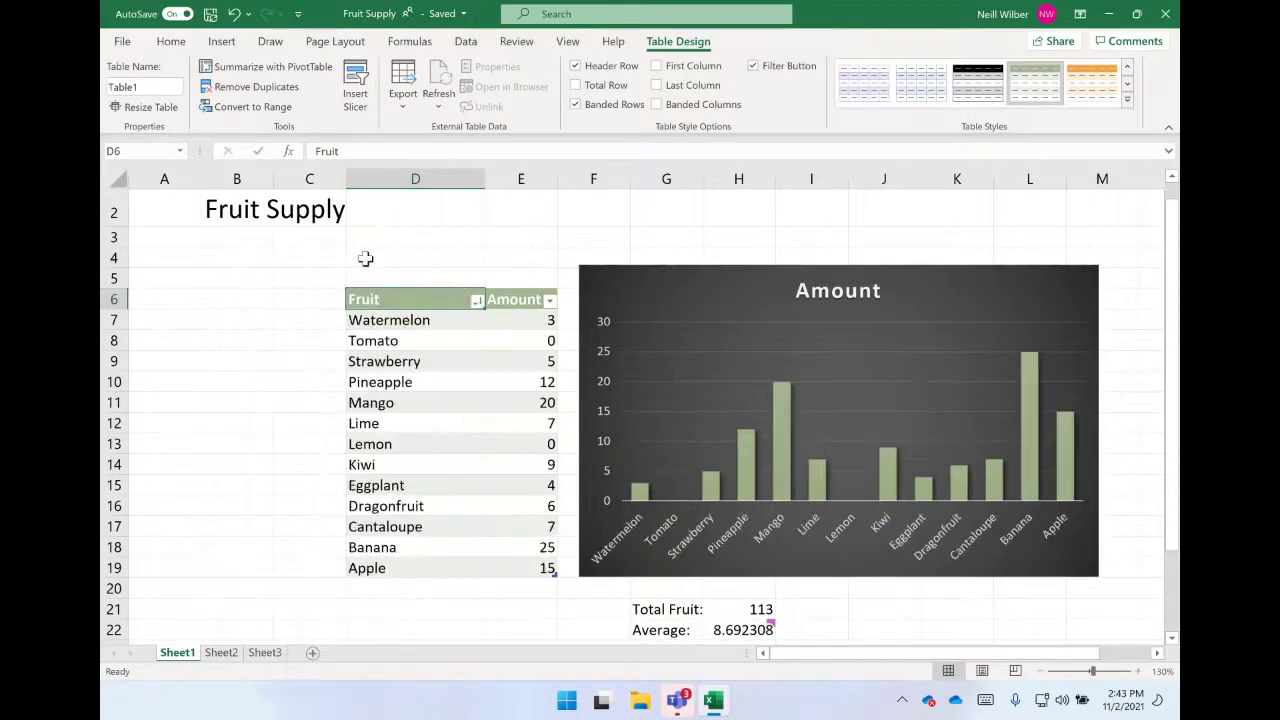
# - Sort the fruit table by the Amount column from smallest to largest
pyautogui.click(548, 303)
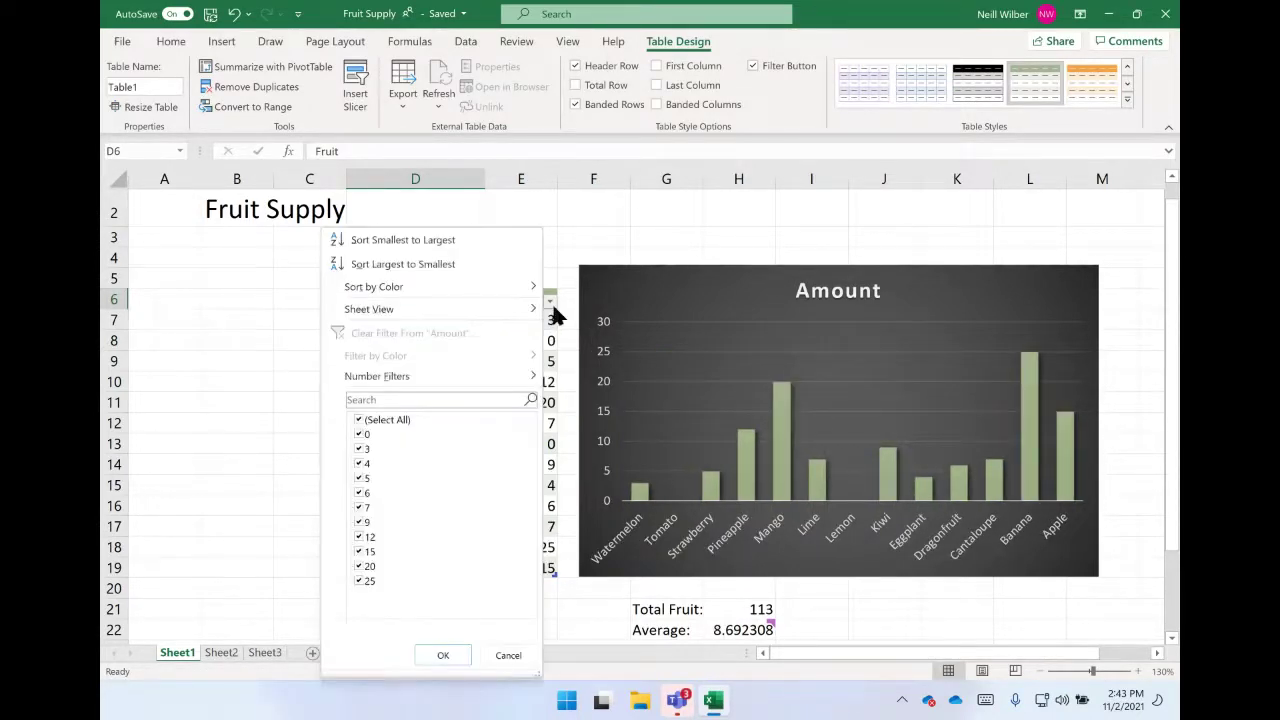
pyautogui.click(400, 240)
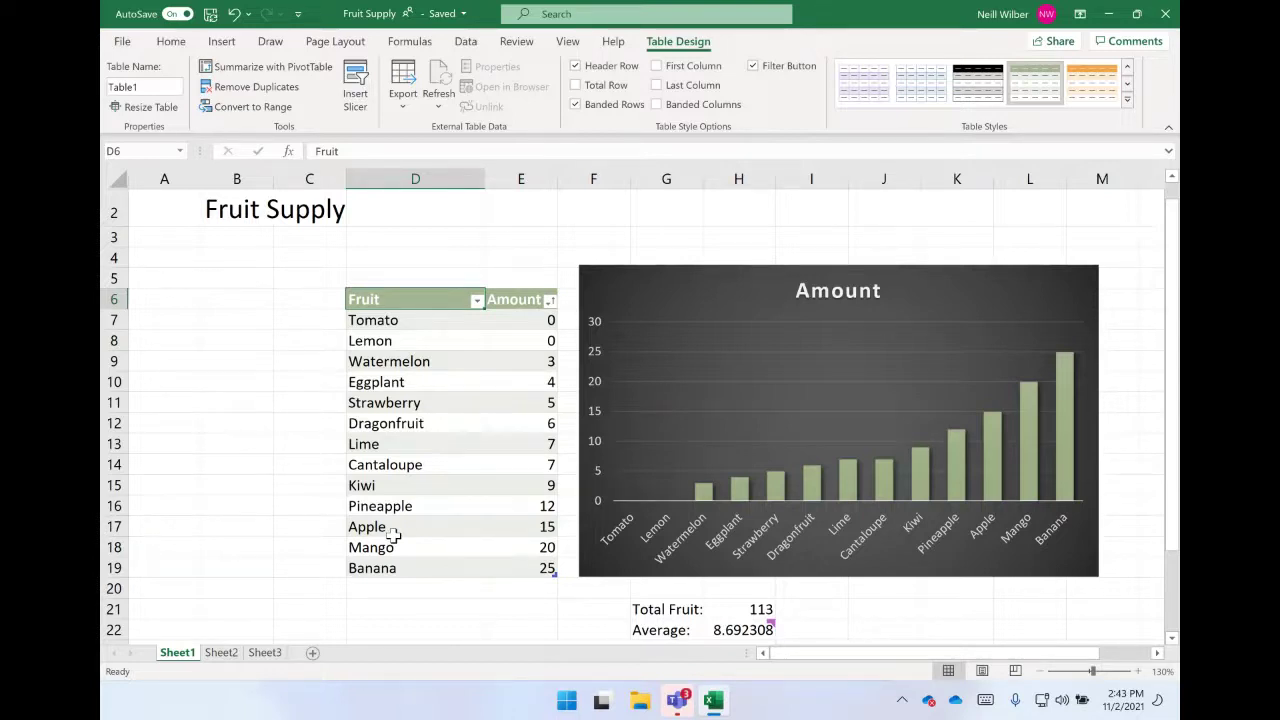
pyautogui.scroll(-2, 289, 466)
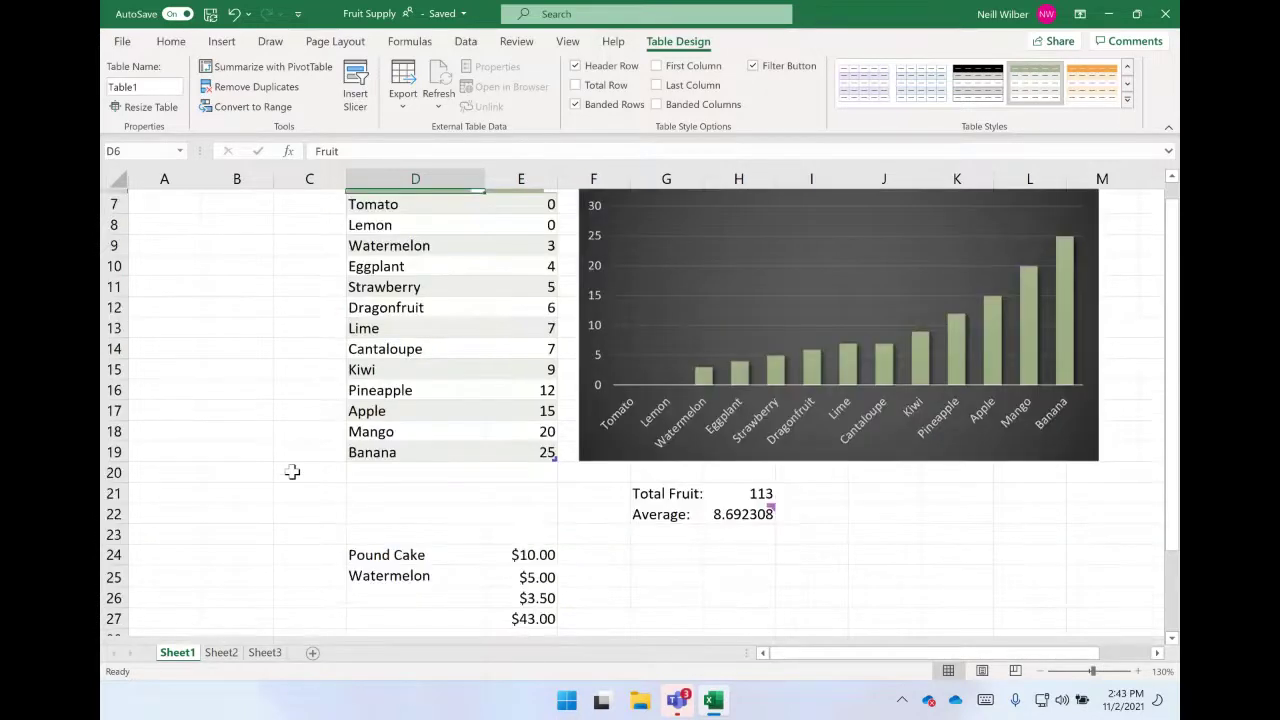
pyautogui.scroll(1, 291, 471)
pyautogui.scroll(1, 291, 471)
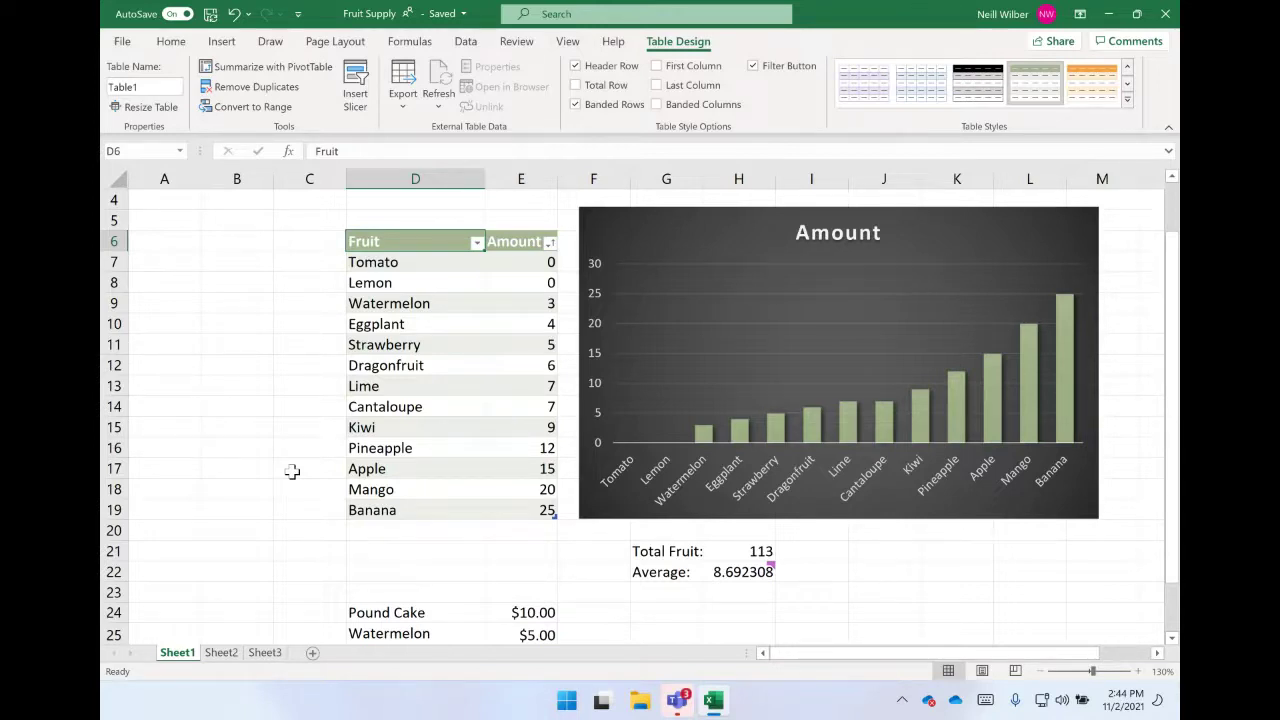
# - Delete the existing dark Amount chart beside the fruit table
pyautogui.click(700, 305)
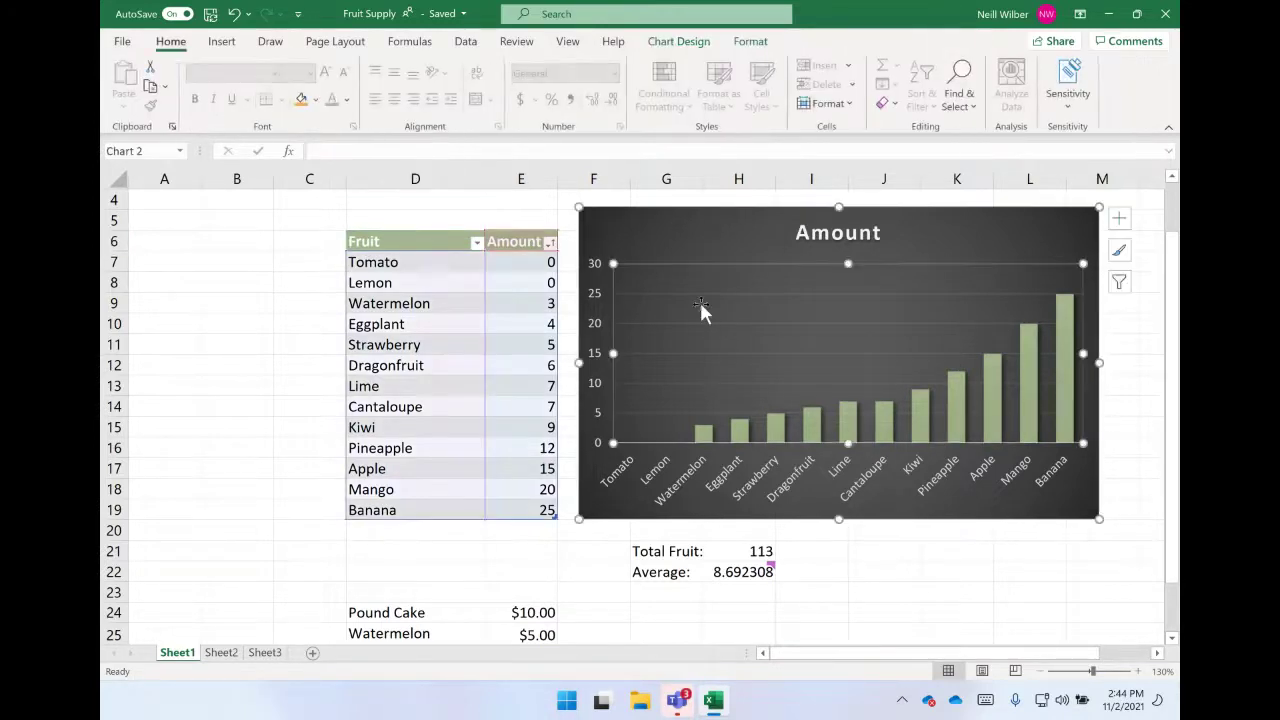
pyautogui.click(645, 233)
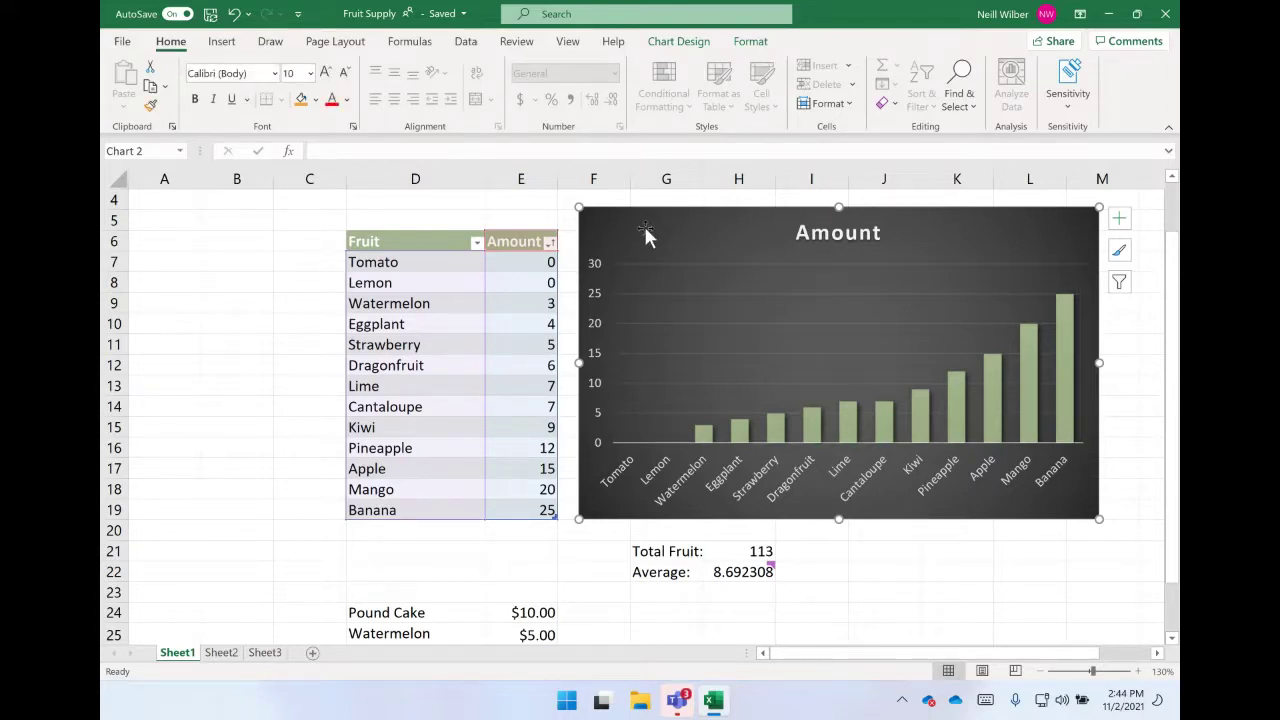
pyautogui.press('Delete')
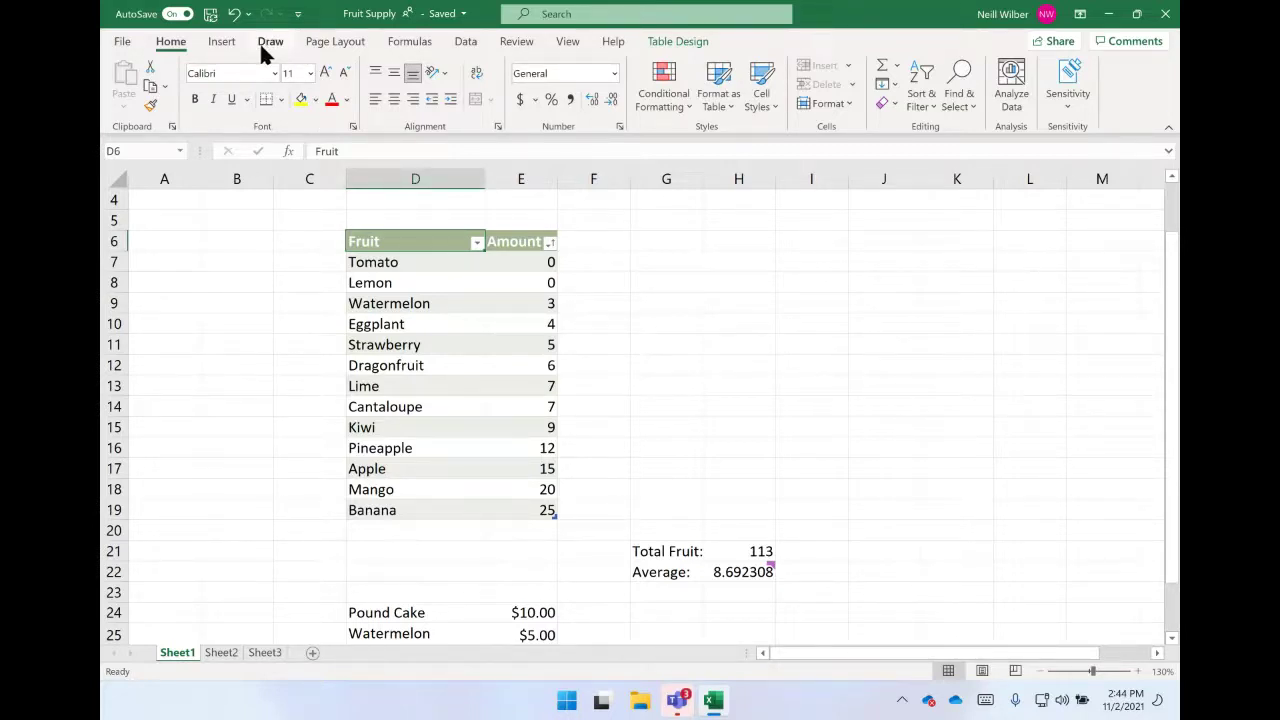
# - Insert a 2-D clustered column chart from cells D6 to E19, place it beside the table over columns F to L, and deselect it
pyautogui.click(222, 43)
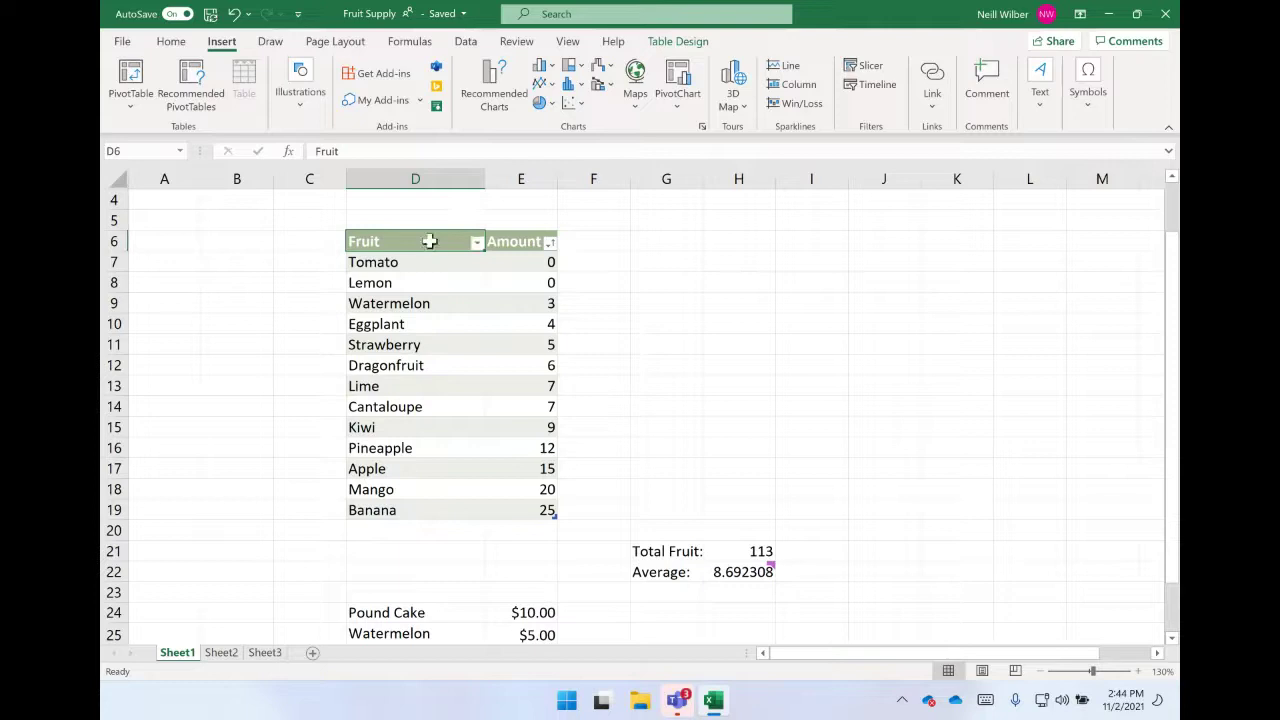
pyautogui.moveTo(430, 242); pyautogui.dragTo(504, 509)
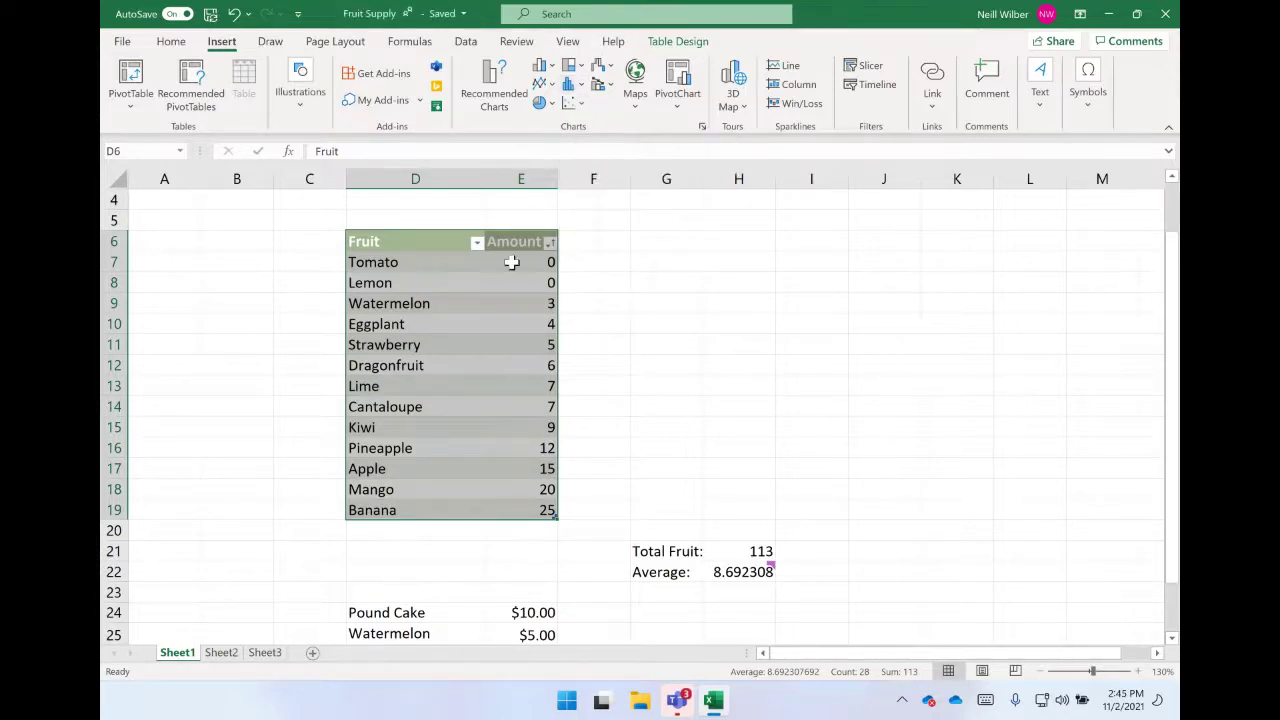
pyautogui.click(537, 70)
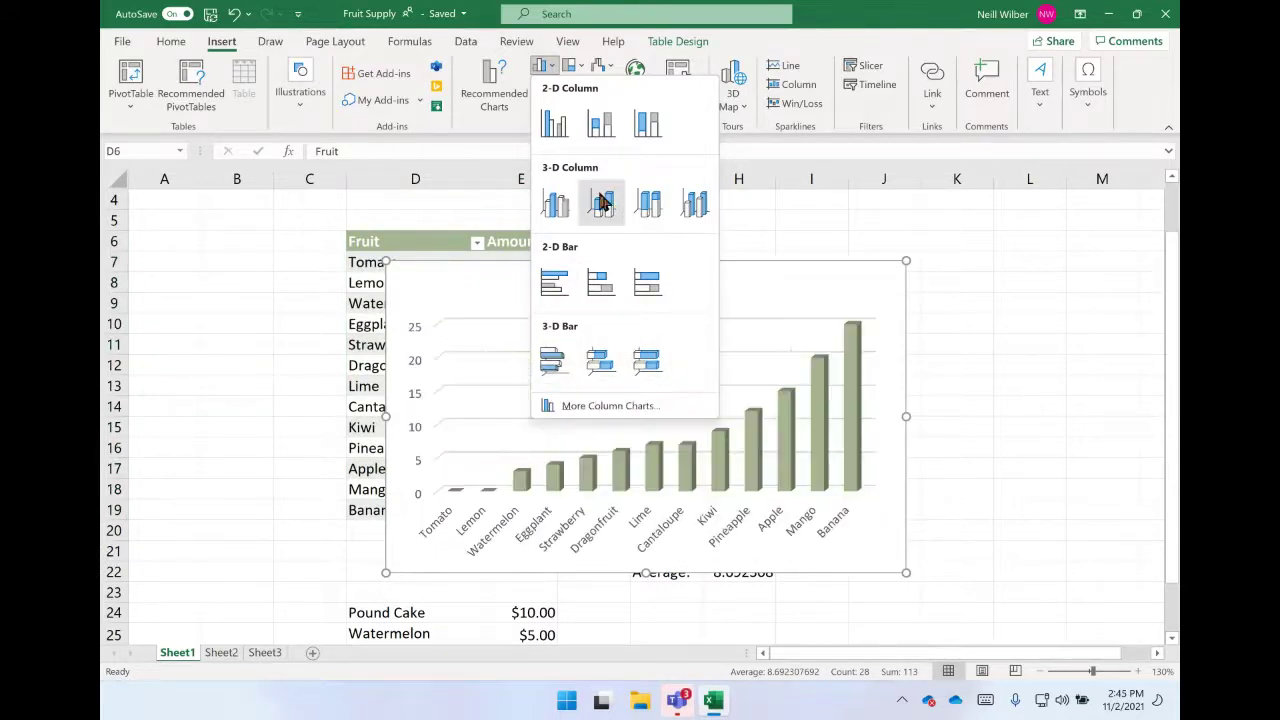
pyautogui.click(555, 120)
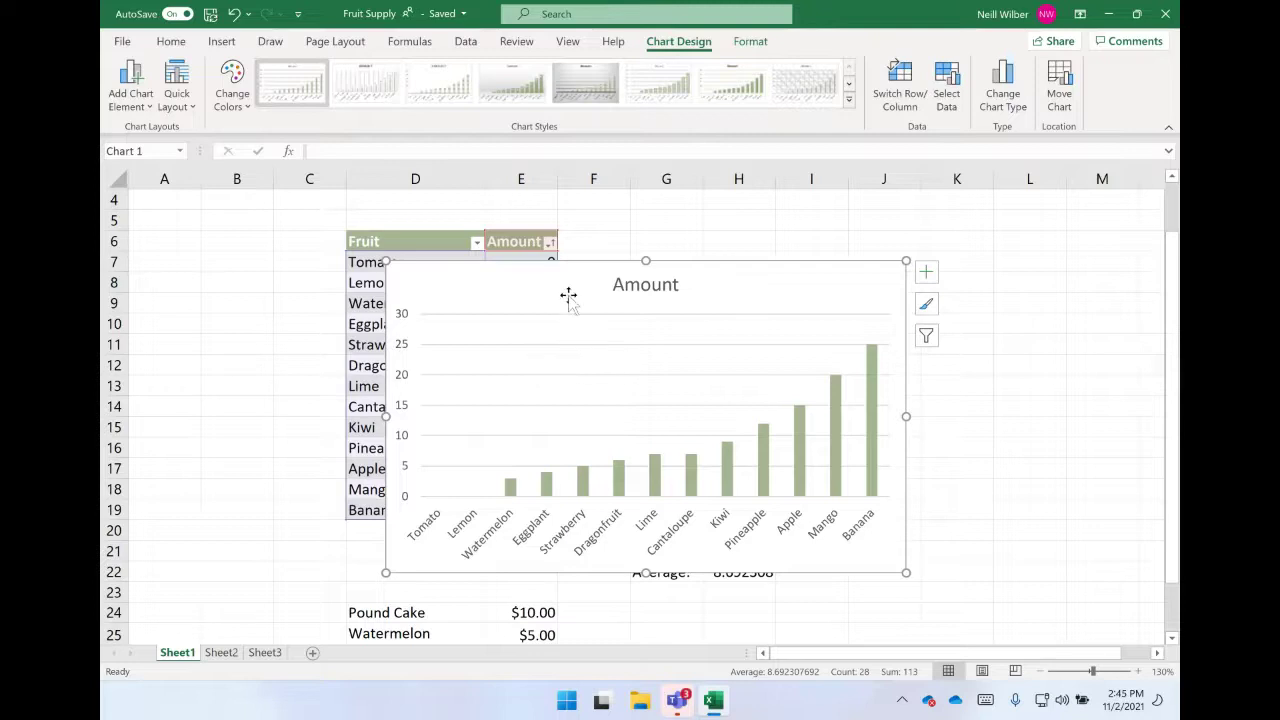
pyautogui.moveTo(568, 296); pyautogui.dragTo(754, 243)
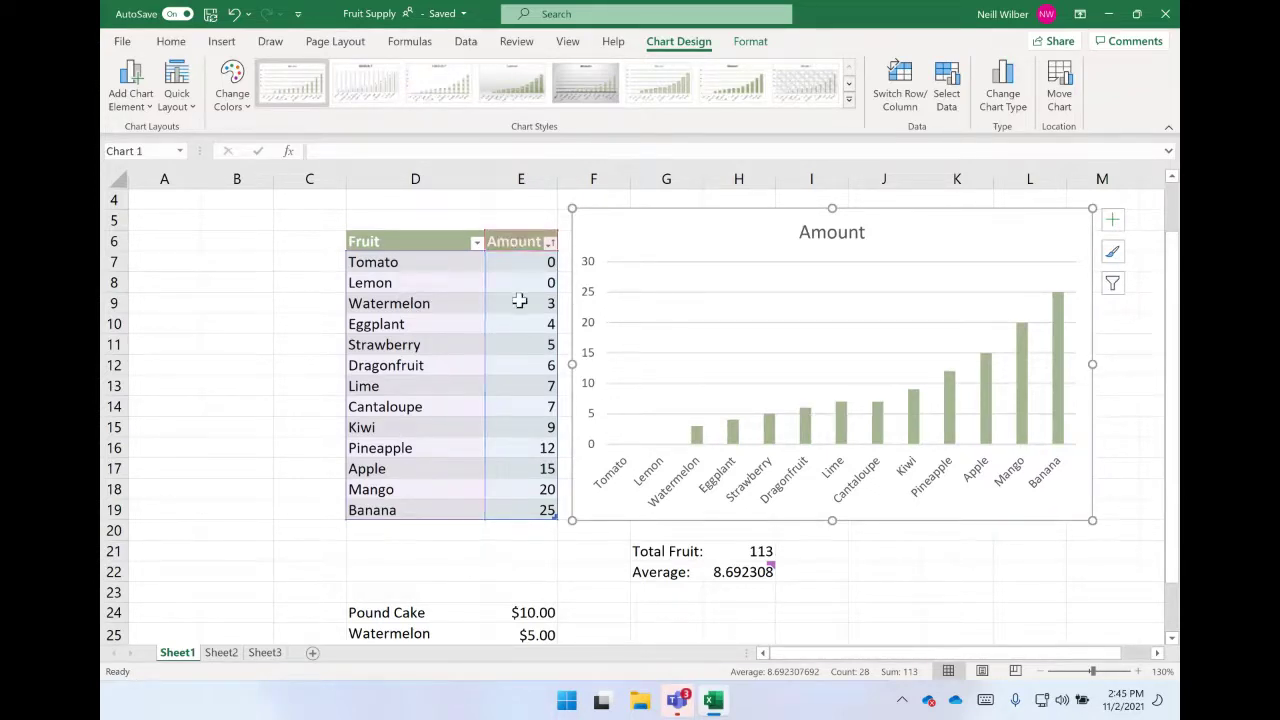
pyautogui.click(456, 289)
pyautogui.click(500, 342)
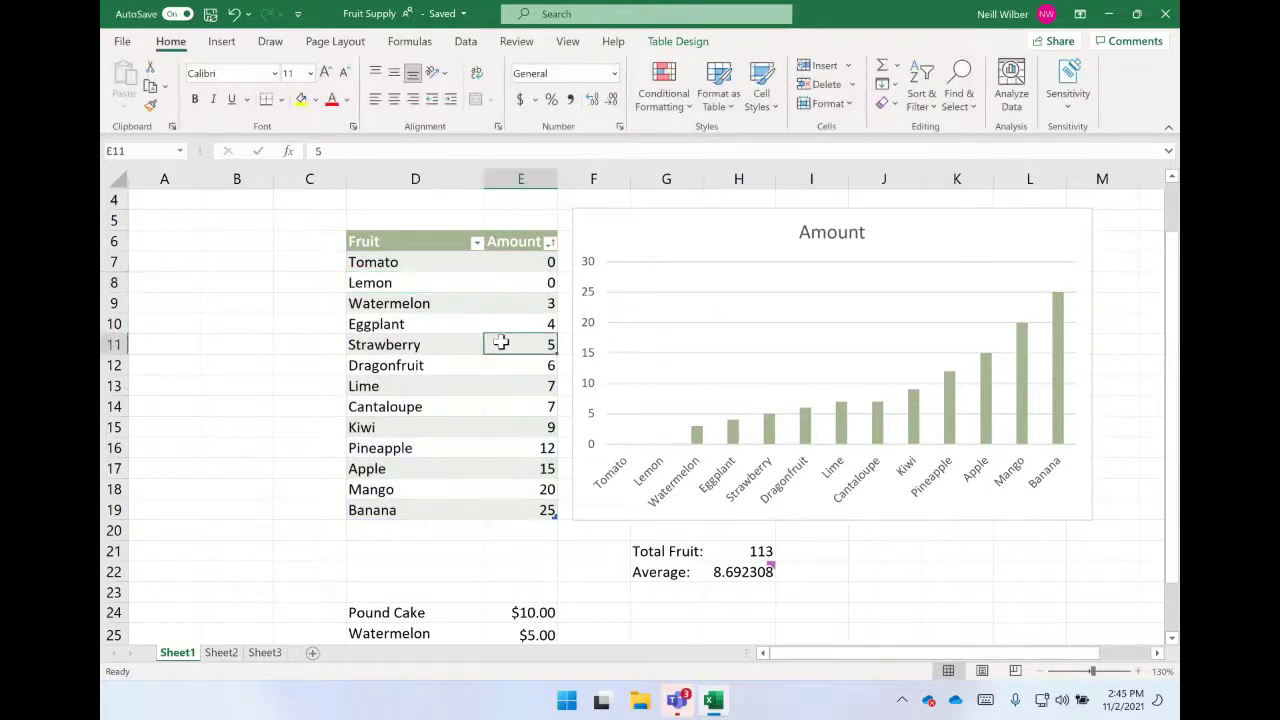
# - Examine the new chart's editable parts by selecting its title text and the horizontal axis labels
pyautogui.click(638, 242)
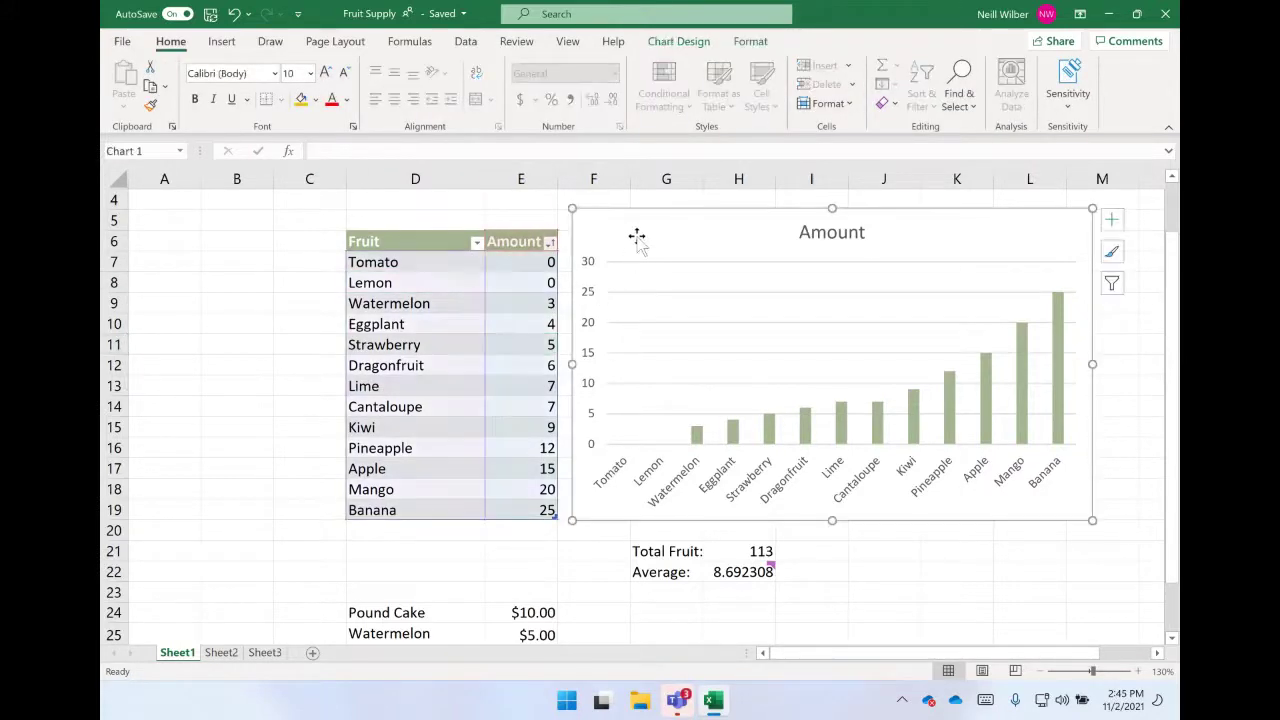
pyautogui.click(792, 236)
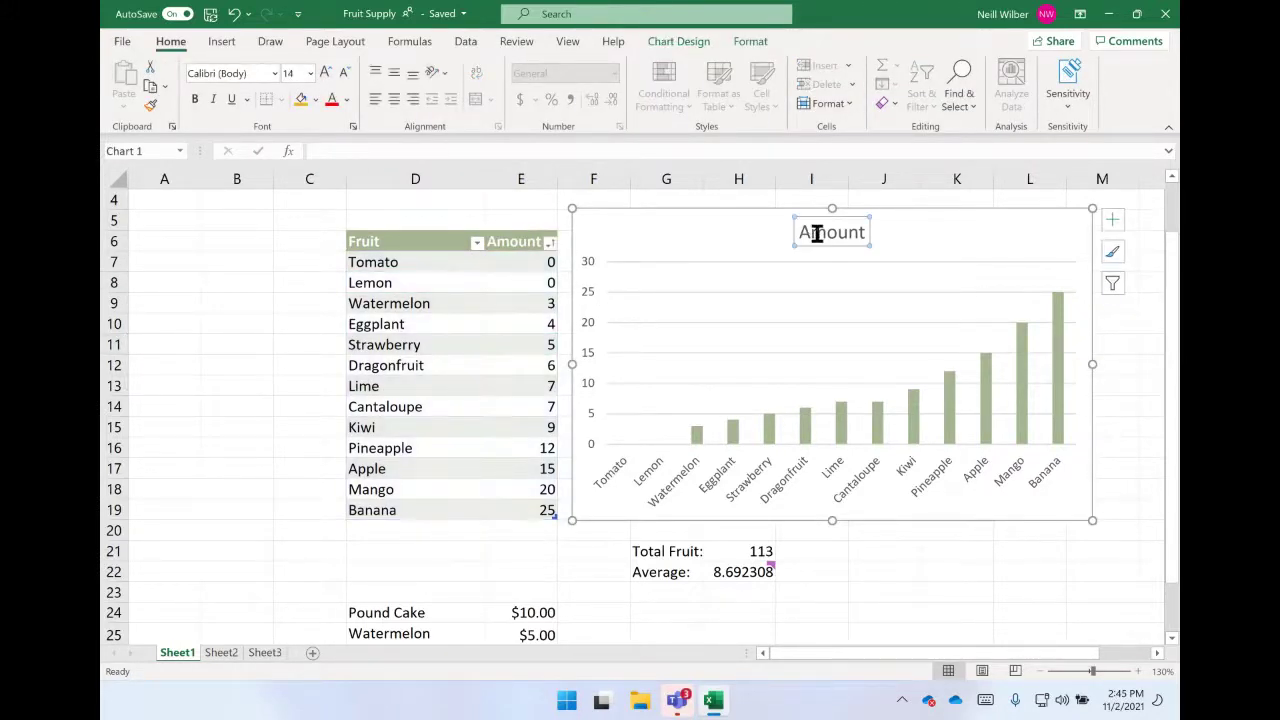
pyautogui.click(742, 230)
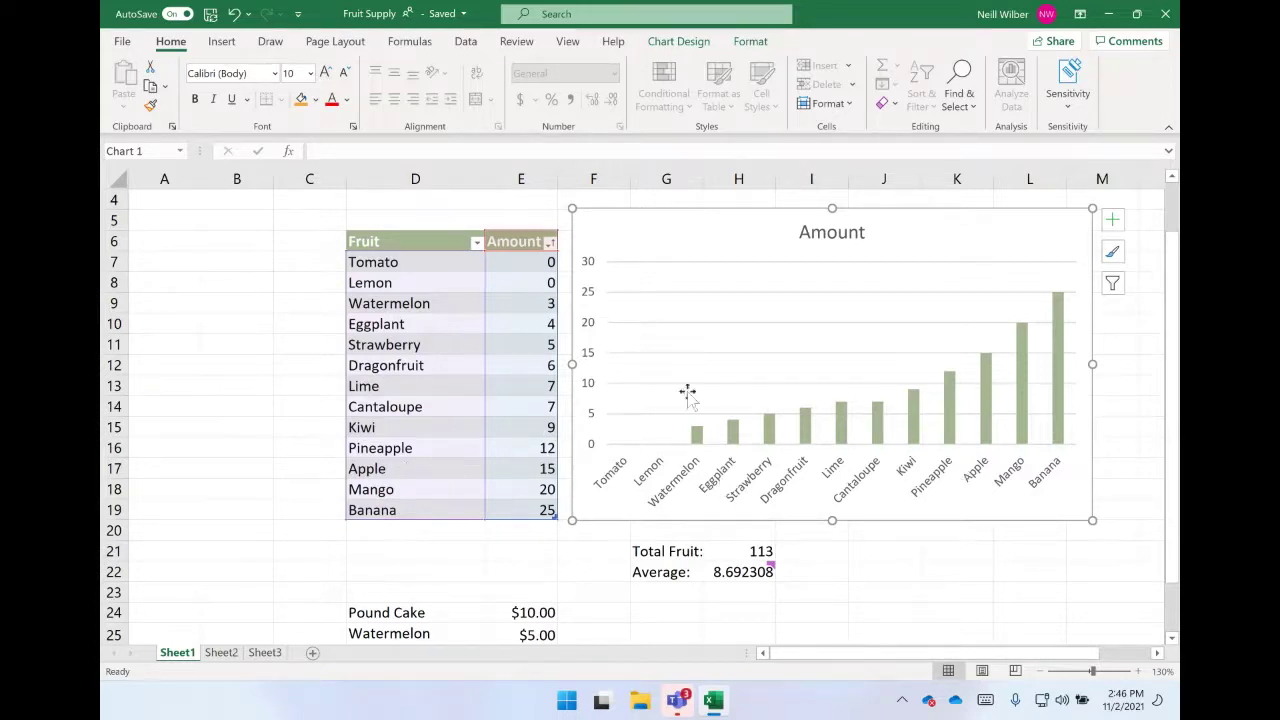
pyautogui.click(812, 234)
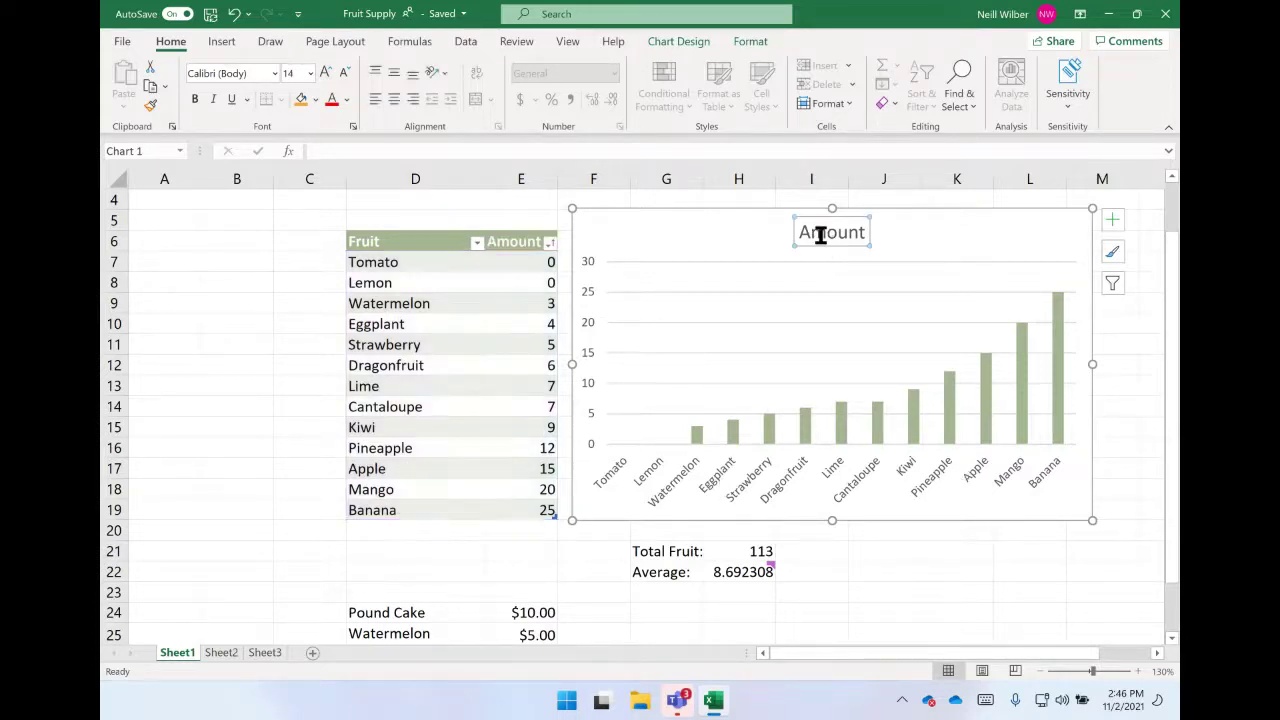
pyautogui.doubleClick(817, 234)
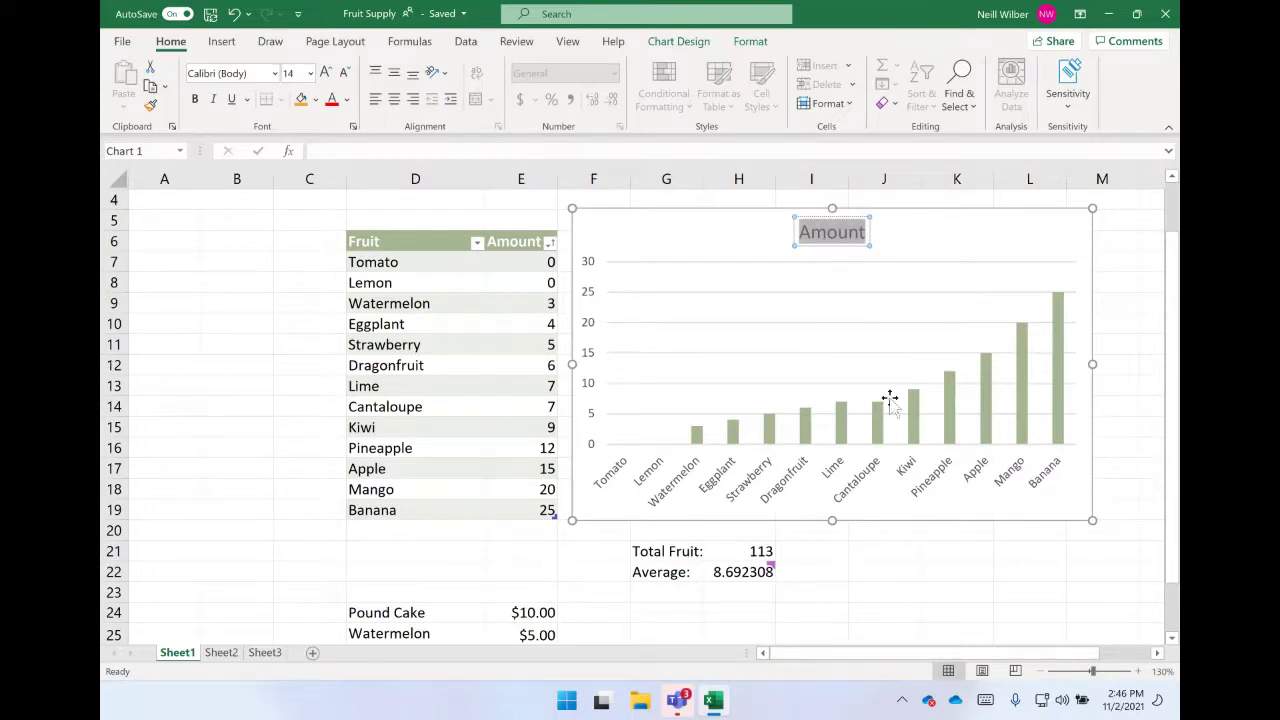
pyautogui.click(854, 487)
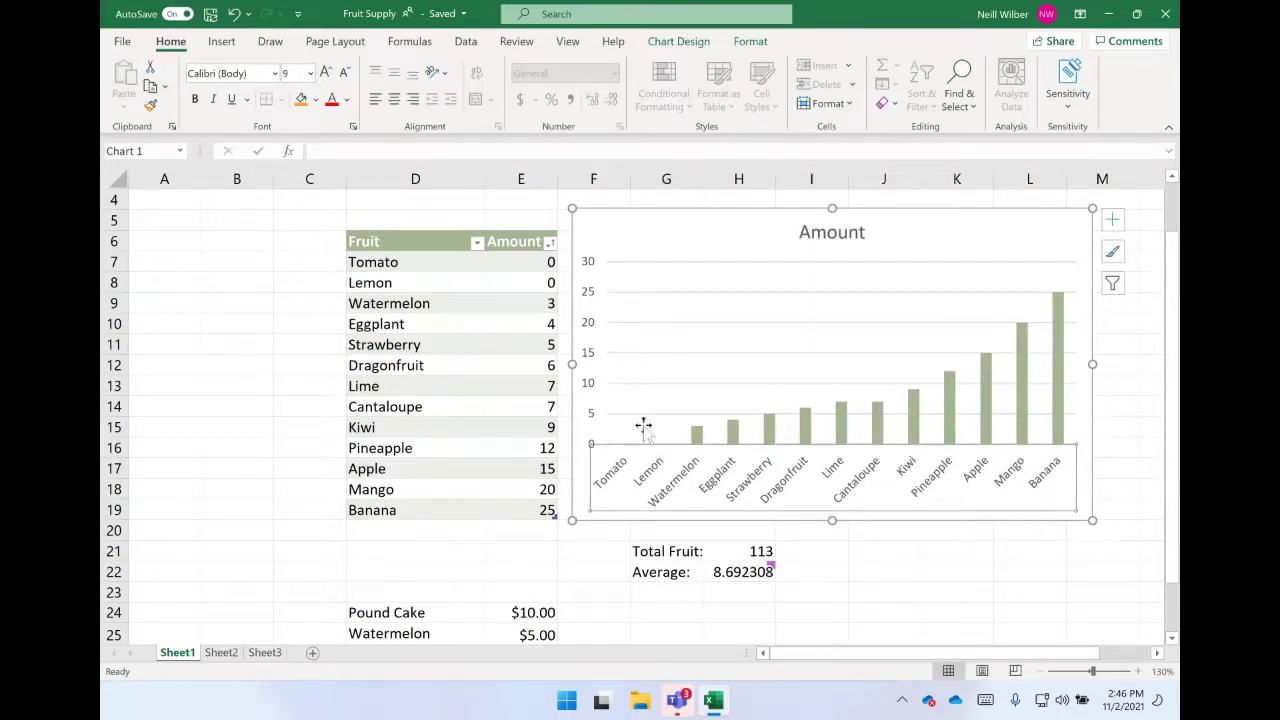
# - Review the horizontal axis formatting options, including Labels and Number, and close the formatting options
pyautogui.doubleClick(647, 480)
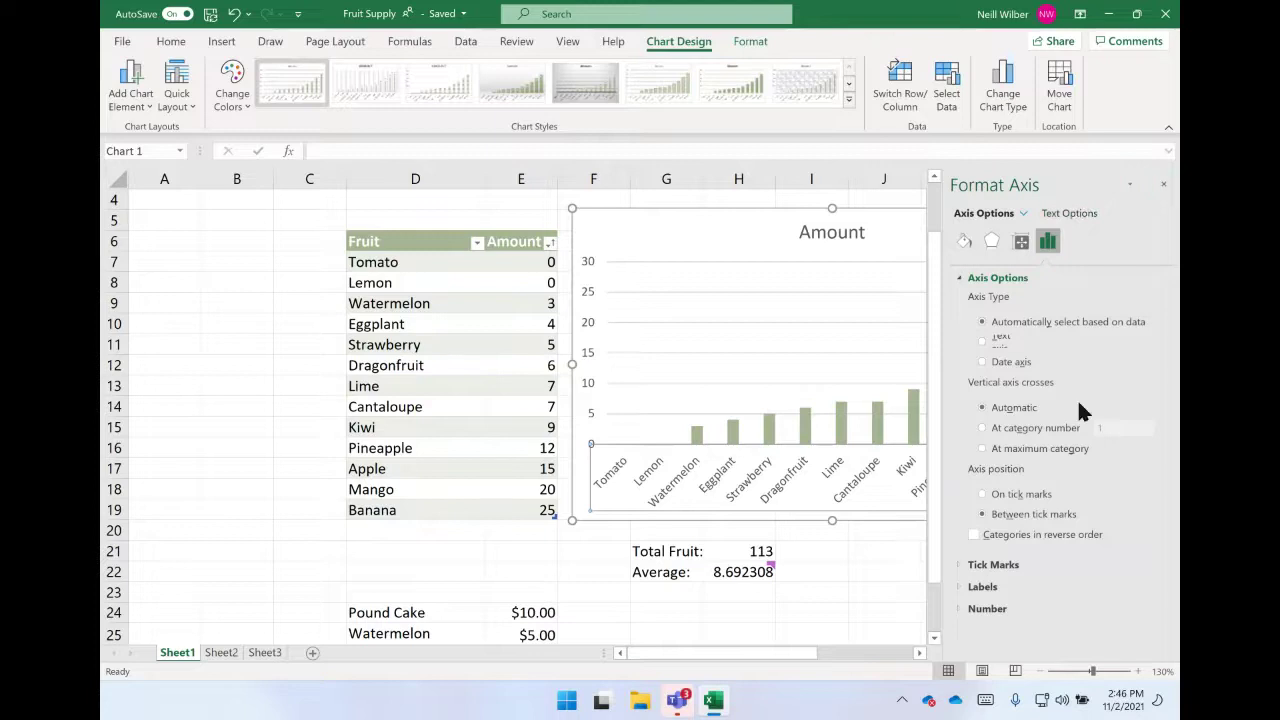
pyautogui.click(960, 587)
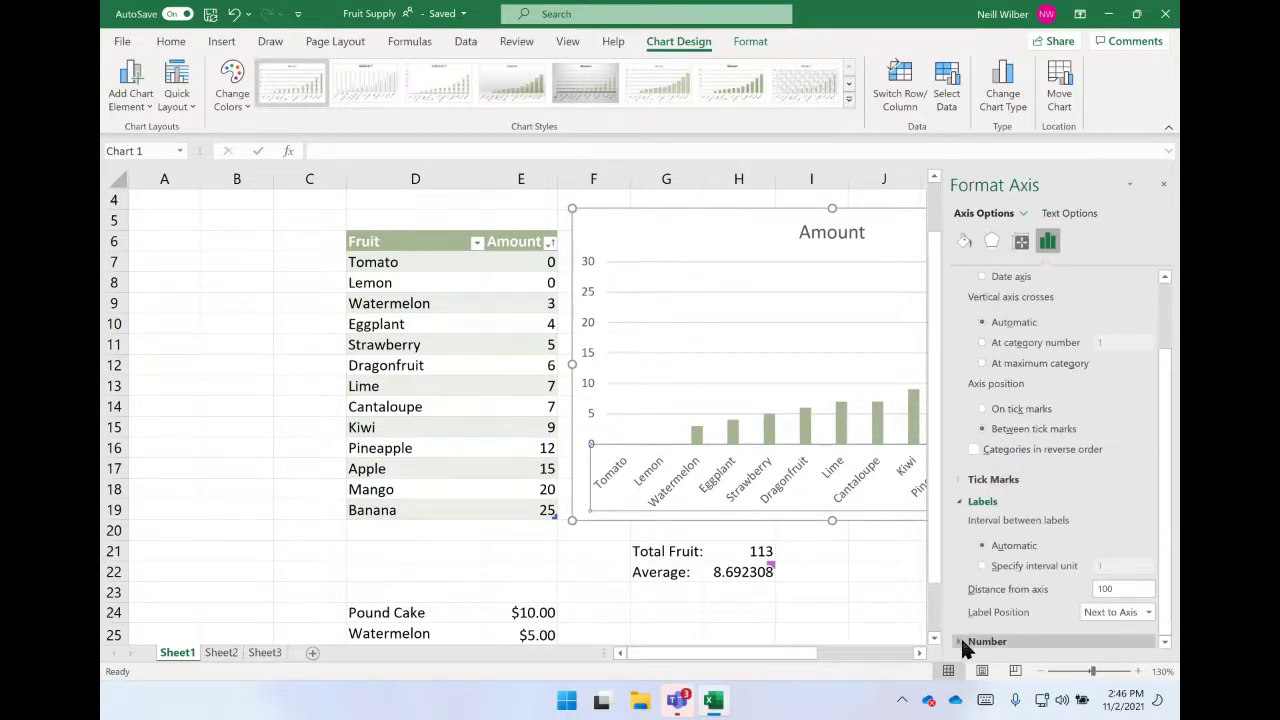
pyautogui.click(962, 641)
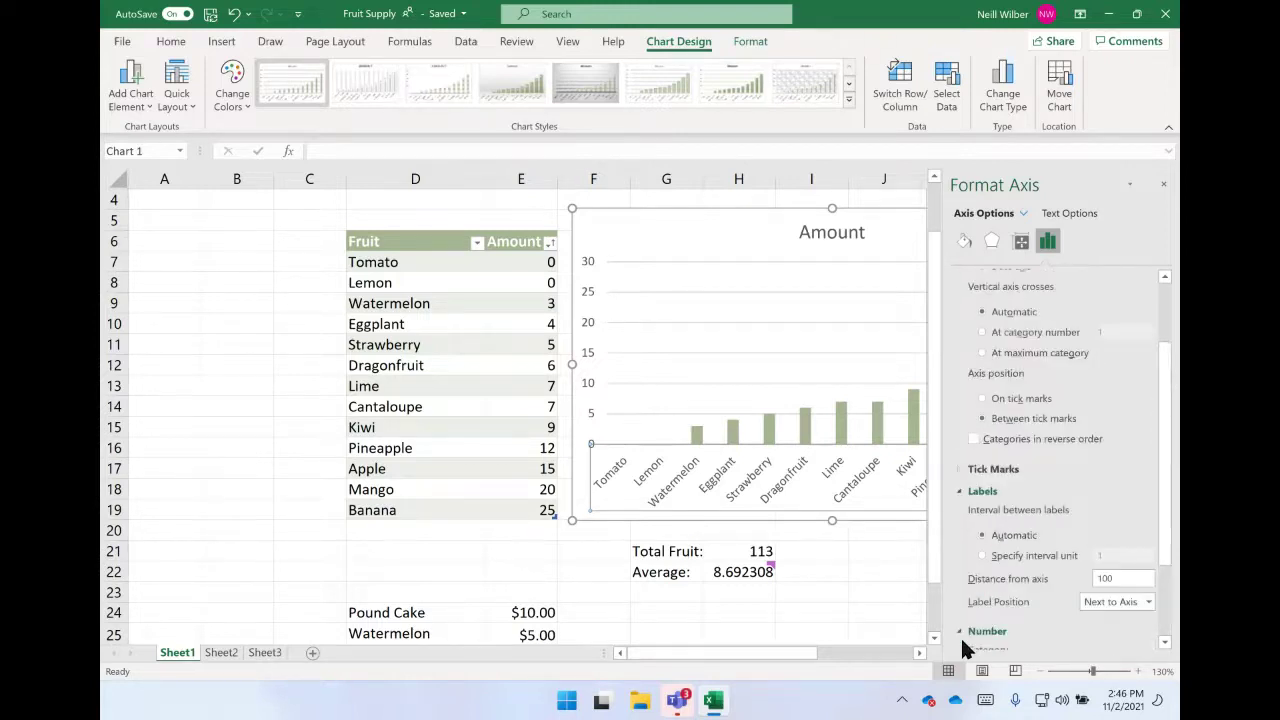
pyautogui.scroll(3, 960, 636)
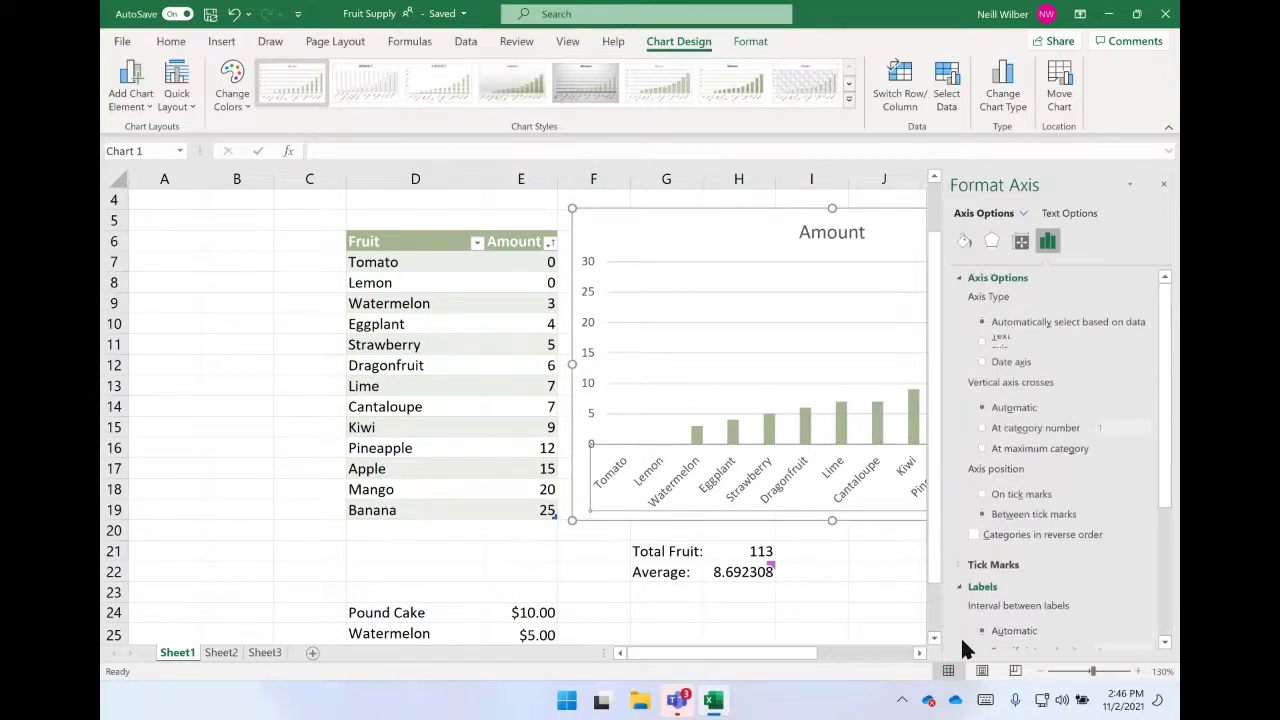
pyautogui.click(958, 276)
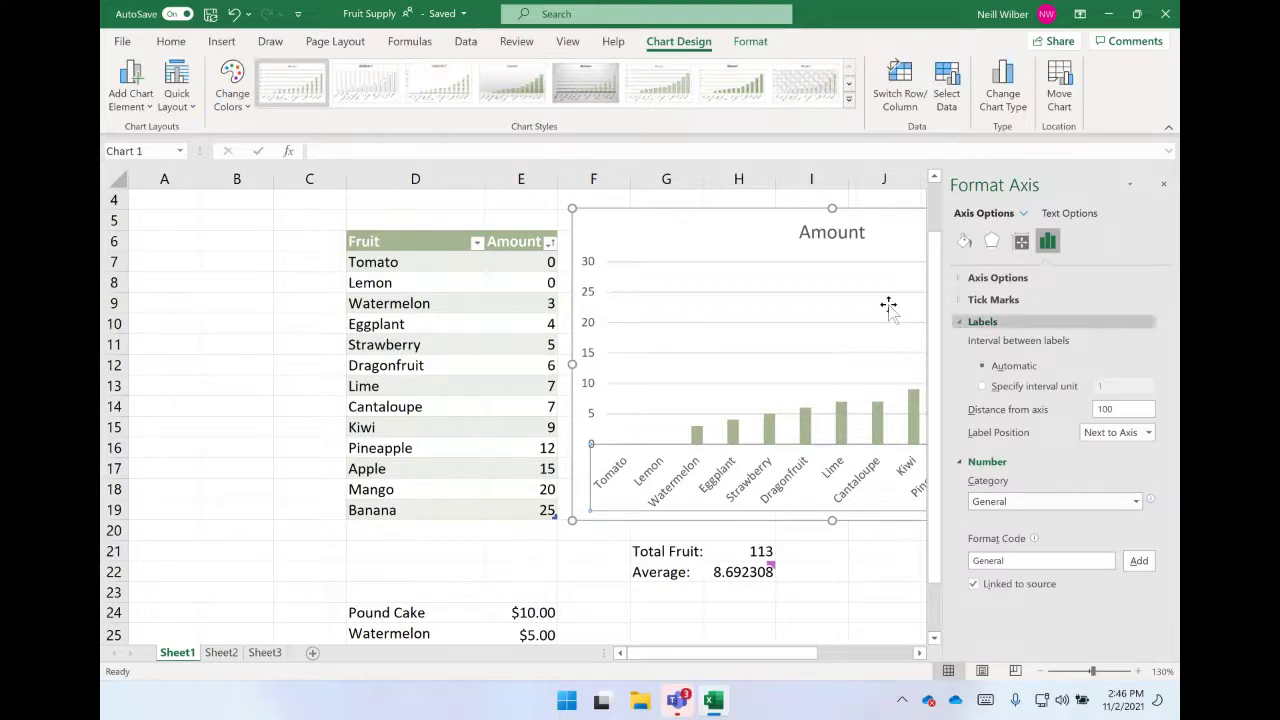
pyautogui.click(692, 288)
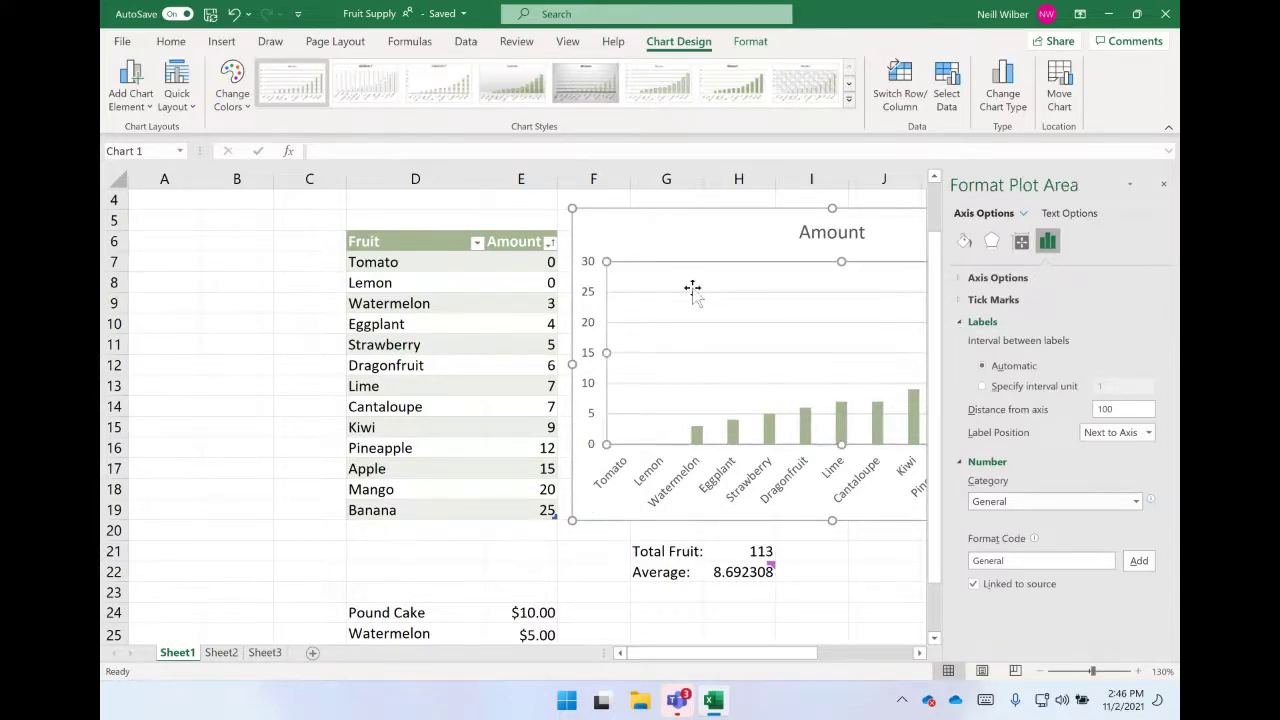
pyautogui.click(669, 249)
pyautogui.click(1163, 184)
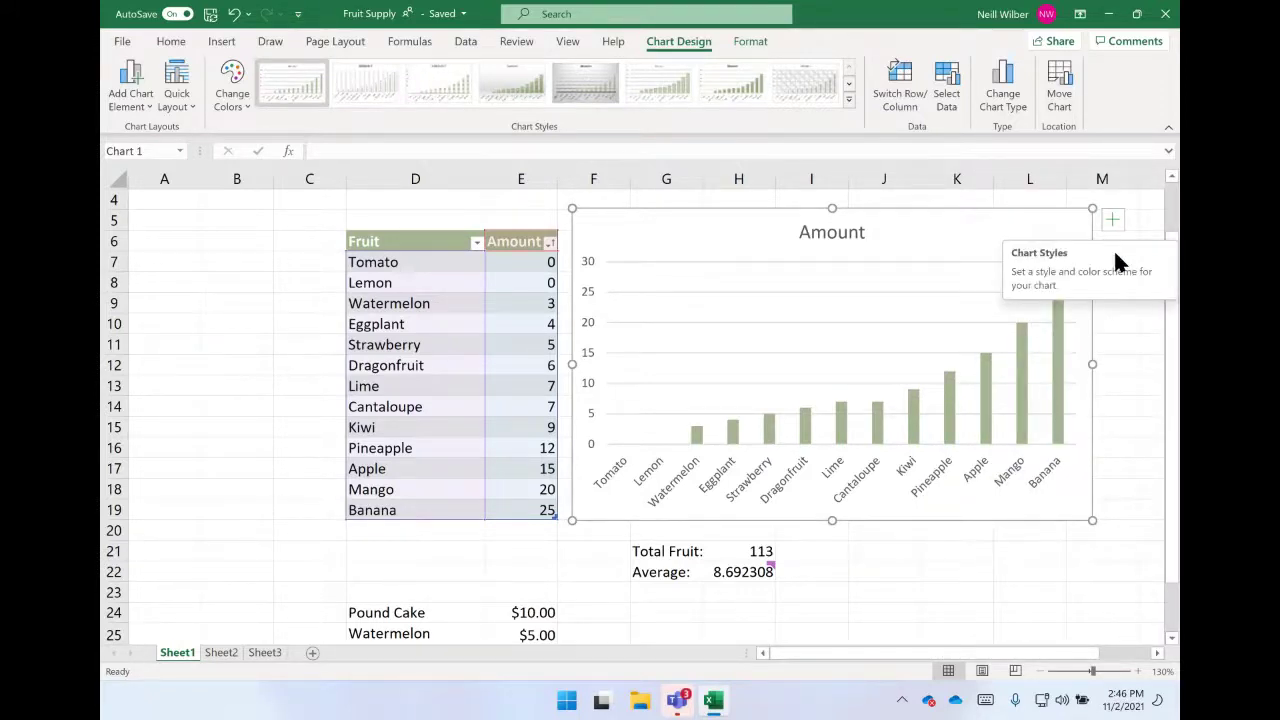
# - Apply the solid green chart style with hatched columns, recolour the chart with the third Colorful palette starting with orange, and deselect it
pyautogui.click(1113, 252)
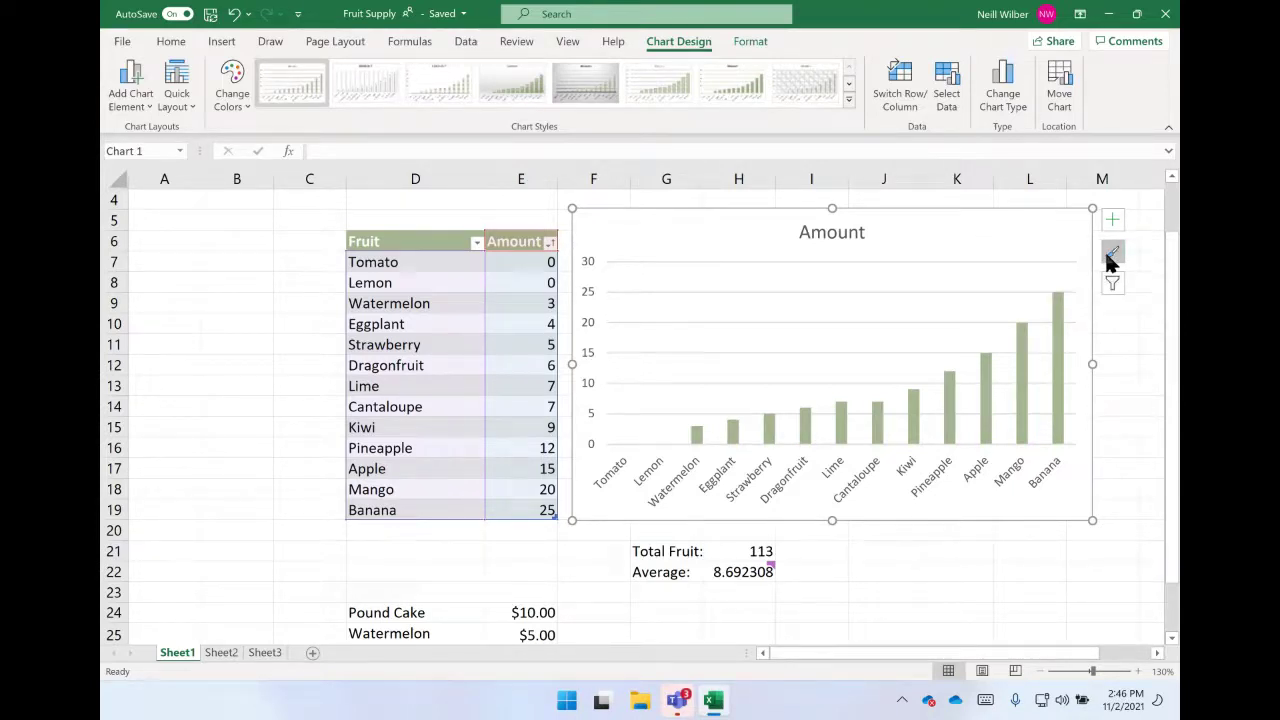
pyautogui.click(1111, 254)
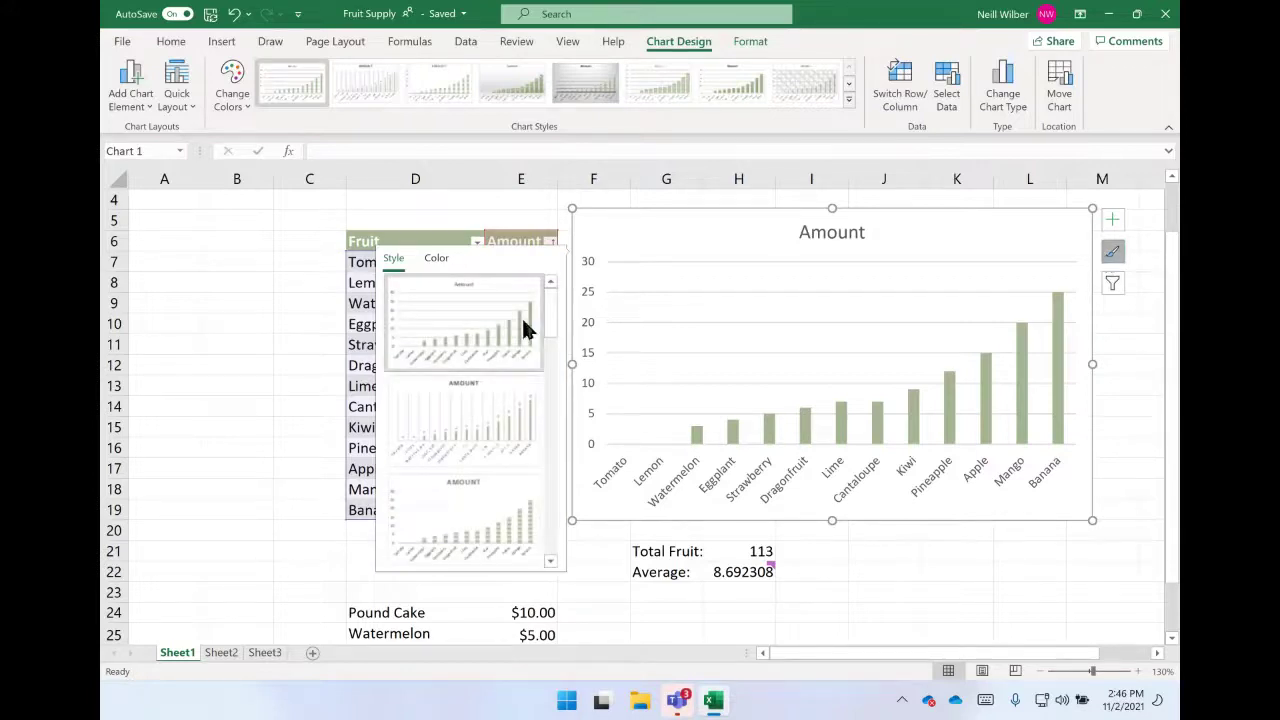
pyautogui.moveTo(551, 321); pyautogui.dragTo(503, 534)
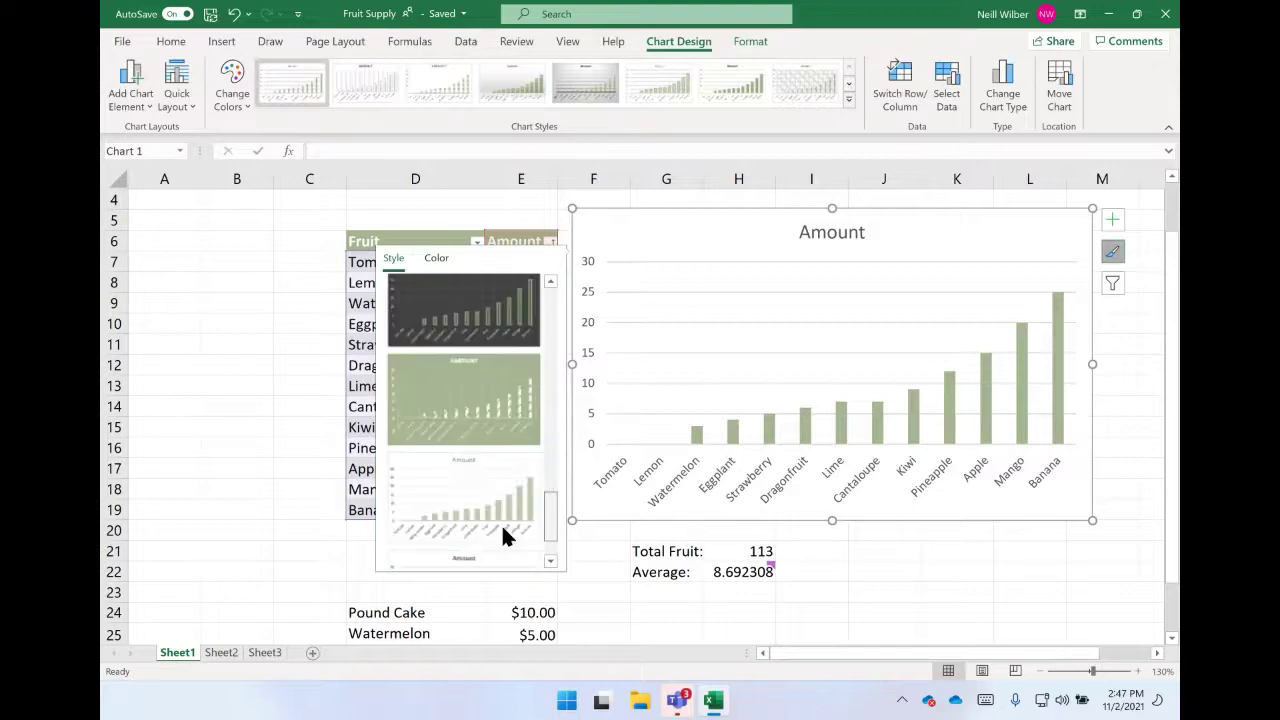
pyautogui.click(490, 348)
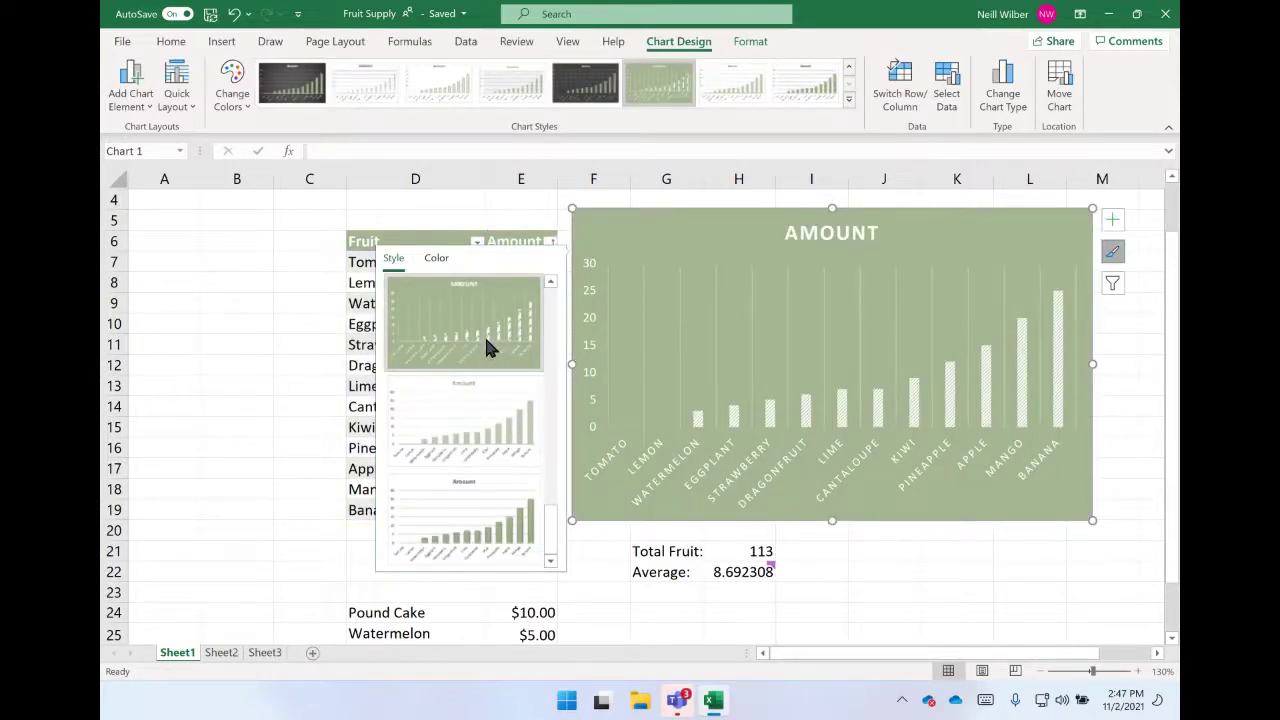
pyautogui.click(437, 260)
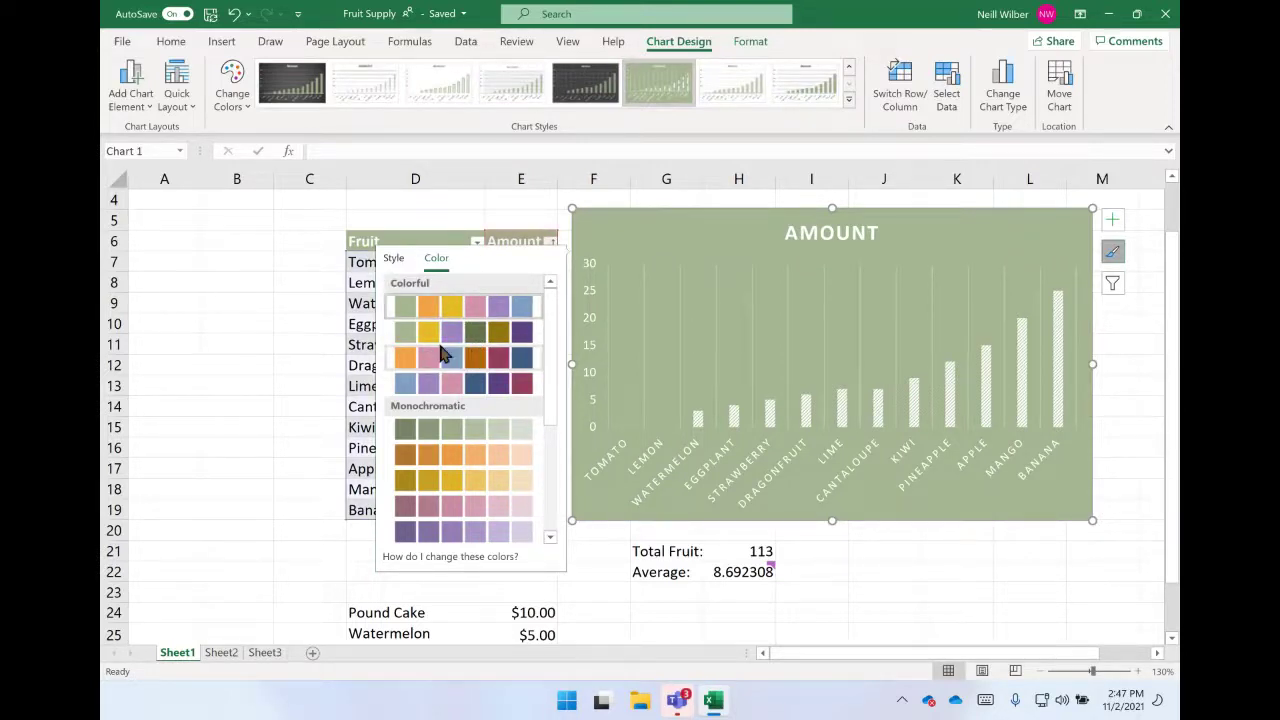
pyautogui.click(410, 362)
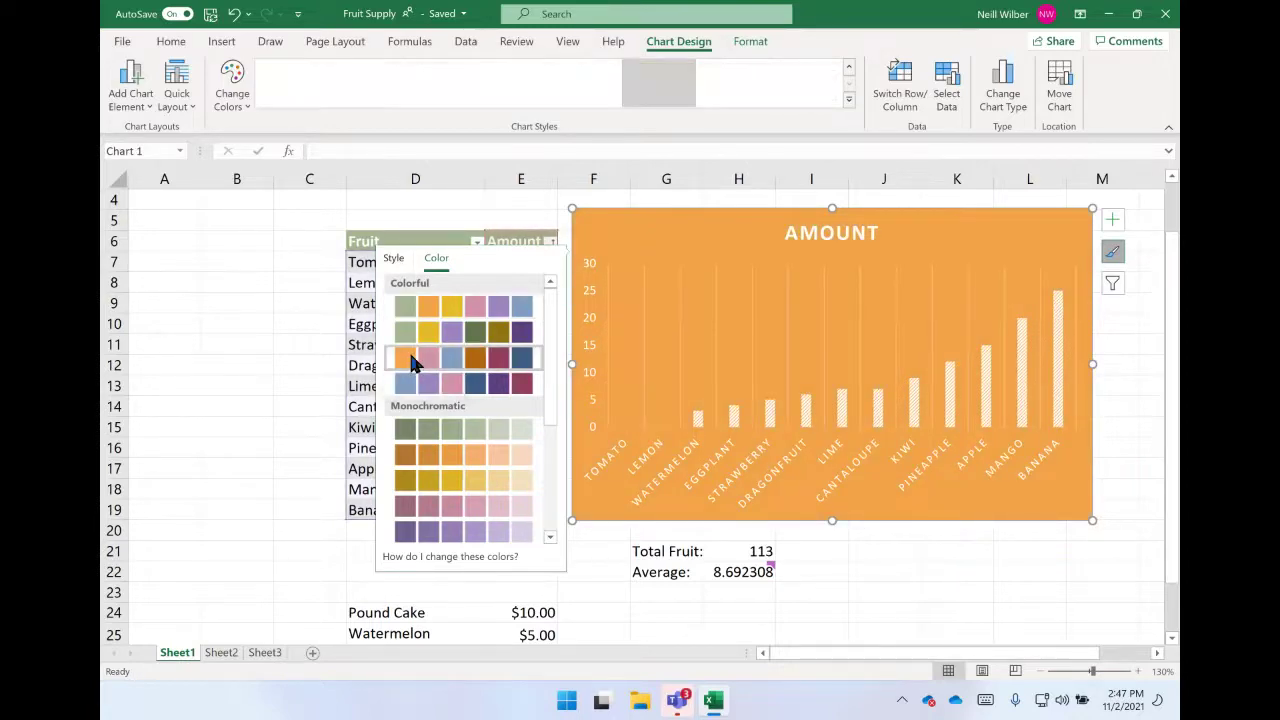
pyautogui.click(246, 318)
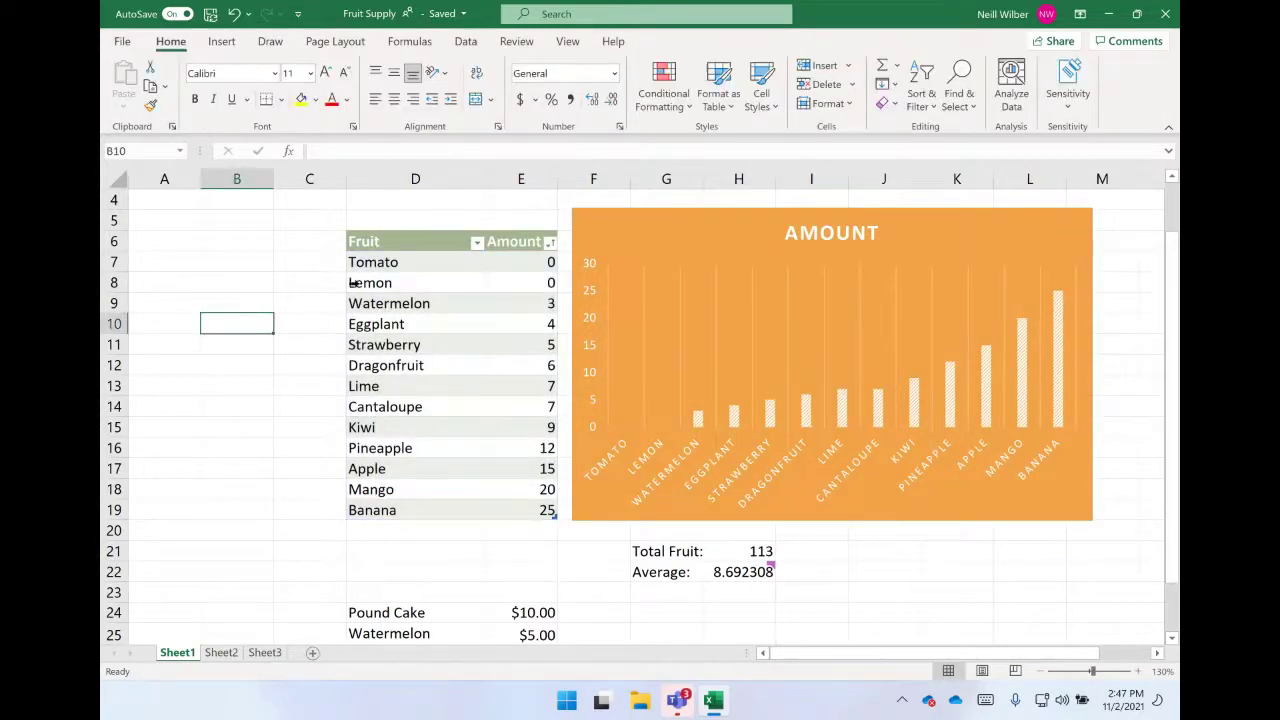
pyautogui.scroll(-2, 649, 357)
pyautogui.scroll(2, 649, 357)
pyautogui.click(620, 234)
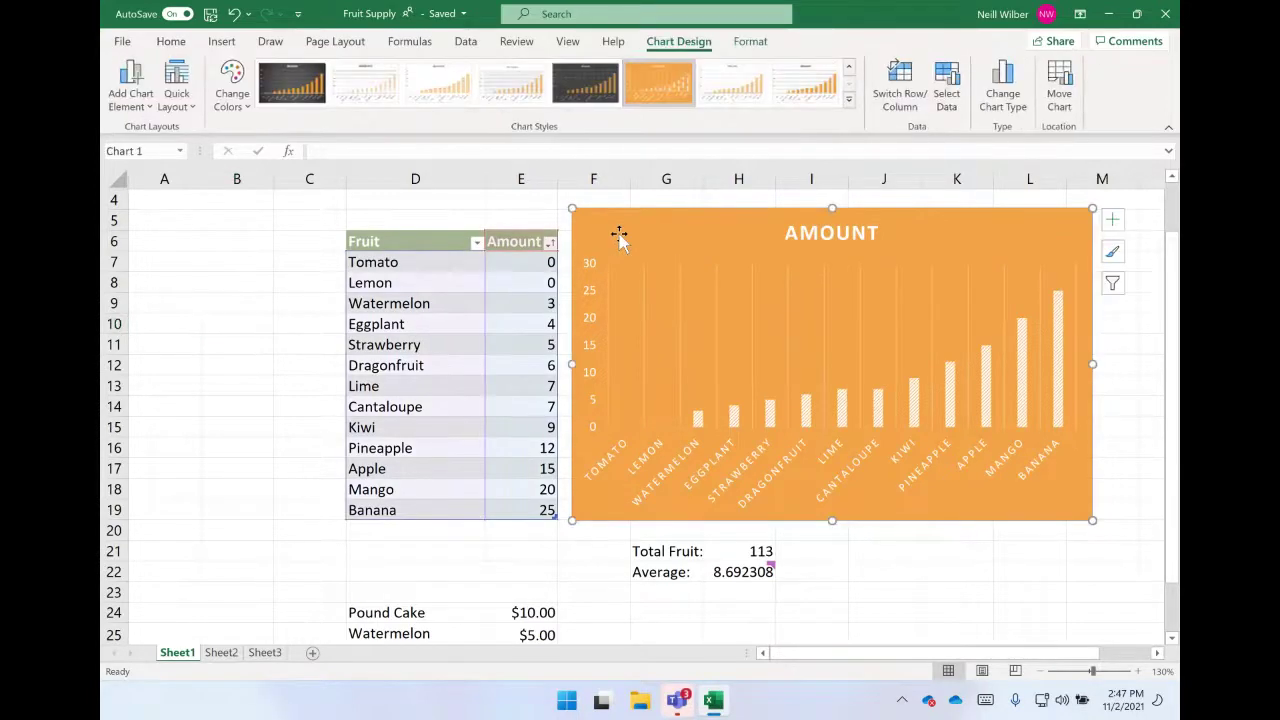
pyautogui.click(405, 241)
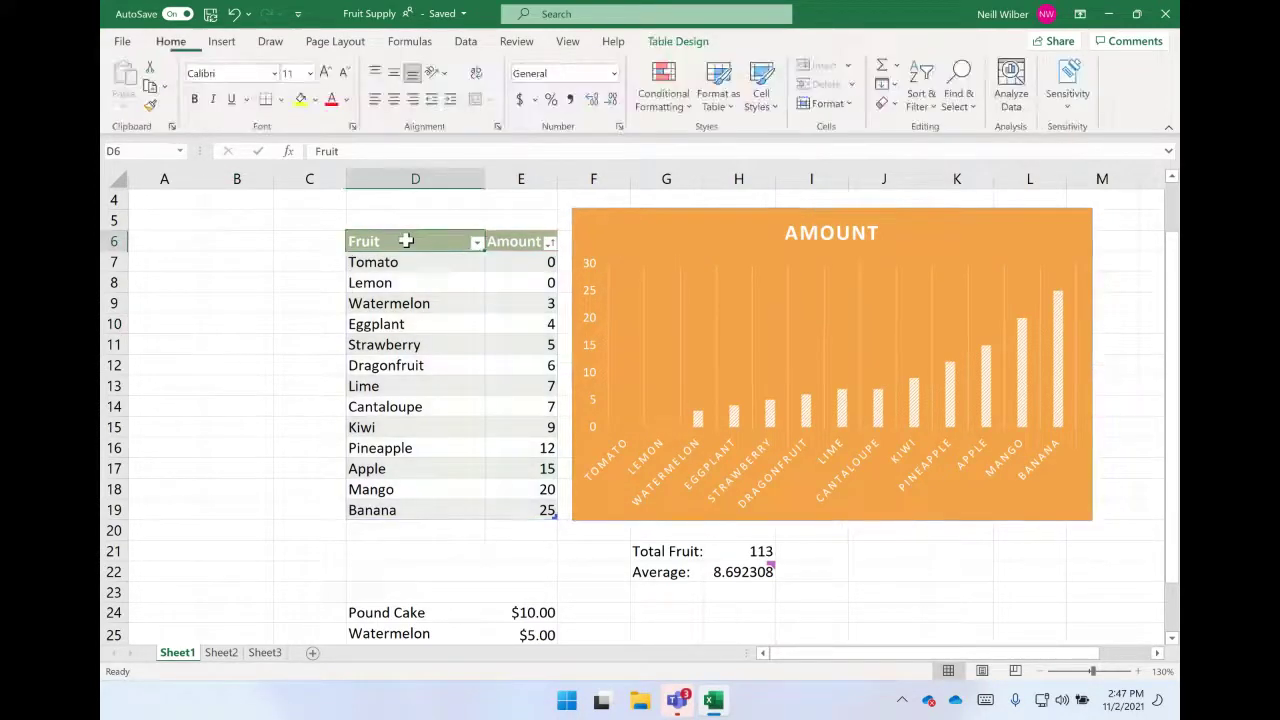
# - Cut the Amount column chart from Sheet1 and paste it at cell A1 of Sheet2
pyautogui.click(721, 227)
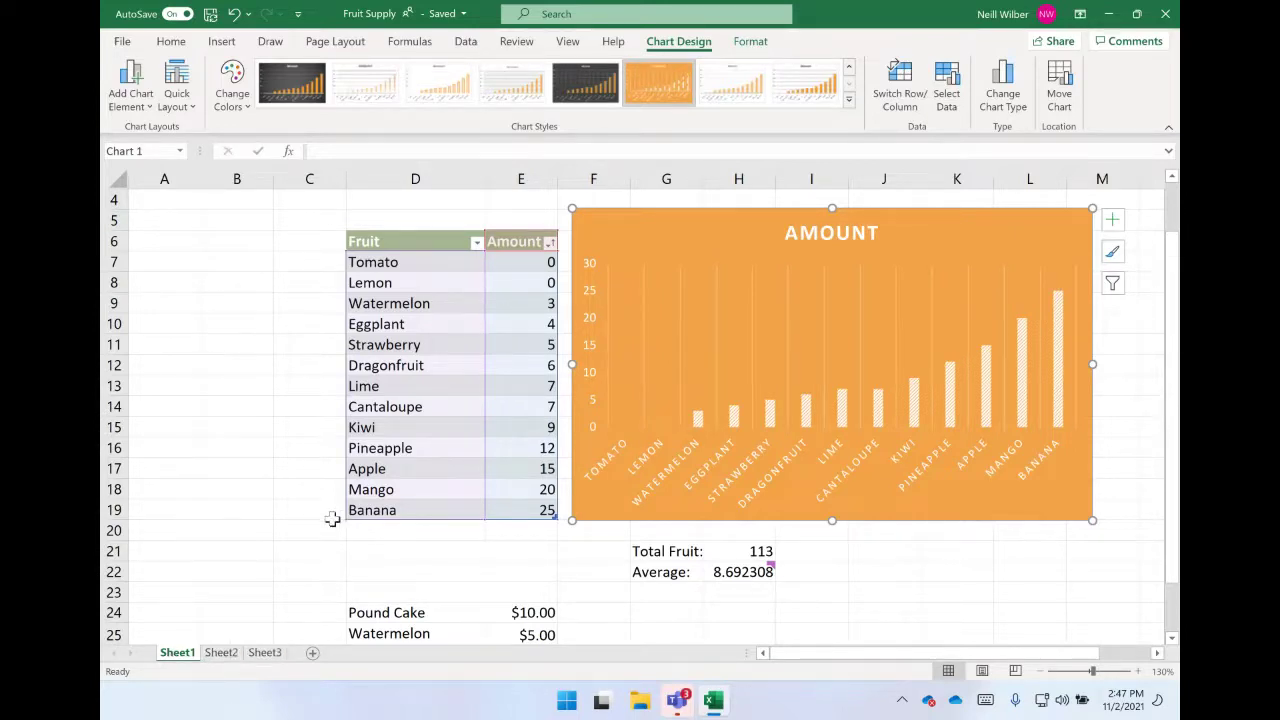
pyautogui.click(222, 656)
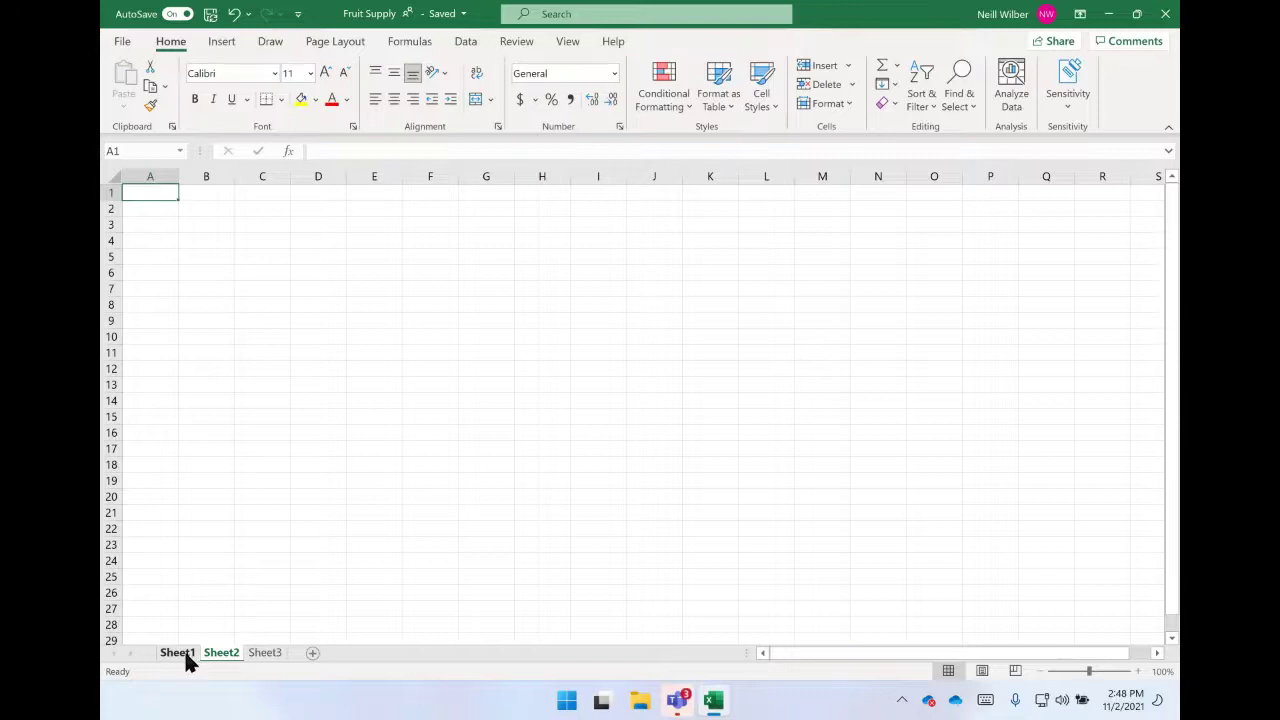
pyautogui.click(180, 656)
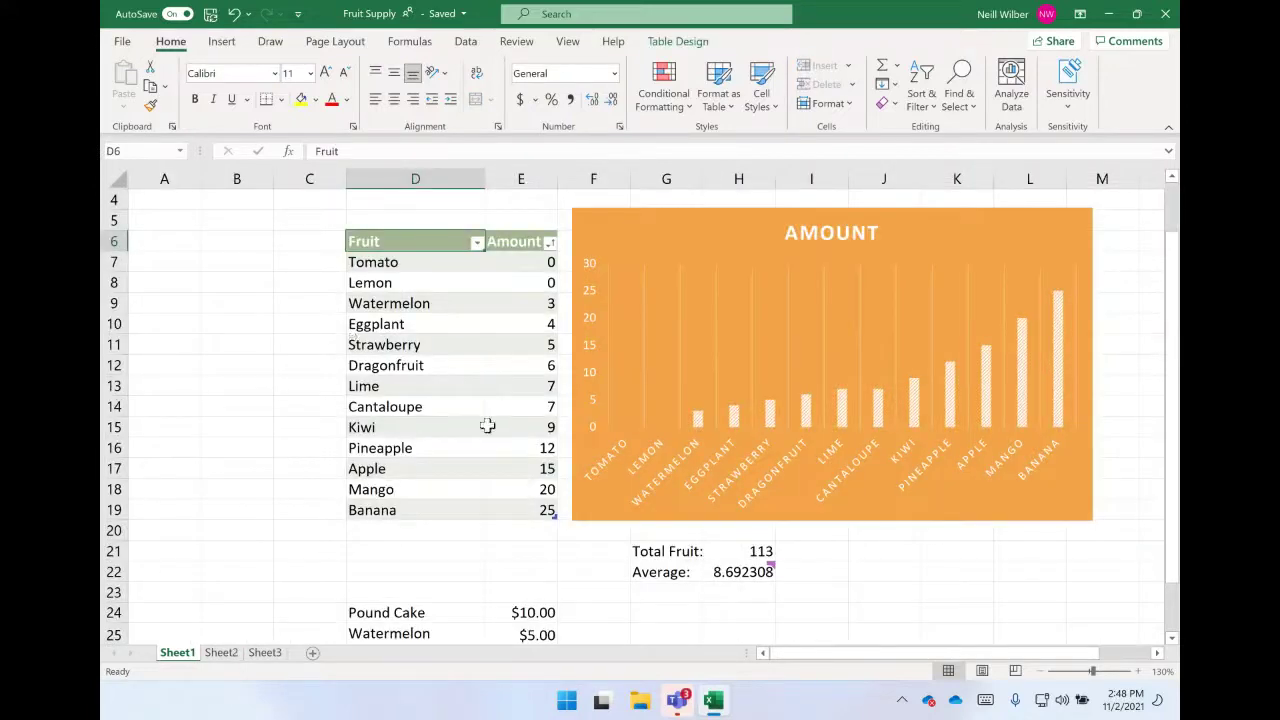
pyautogui.click(224, 656)
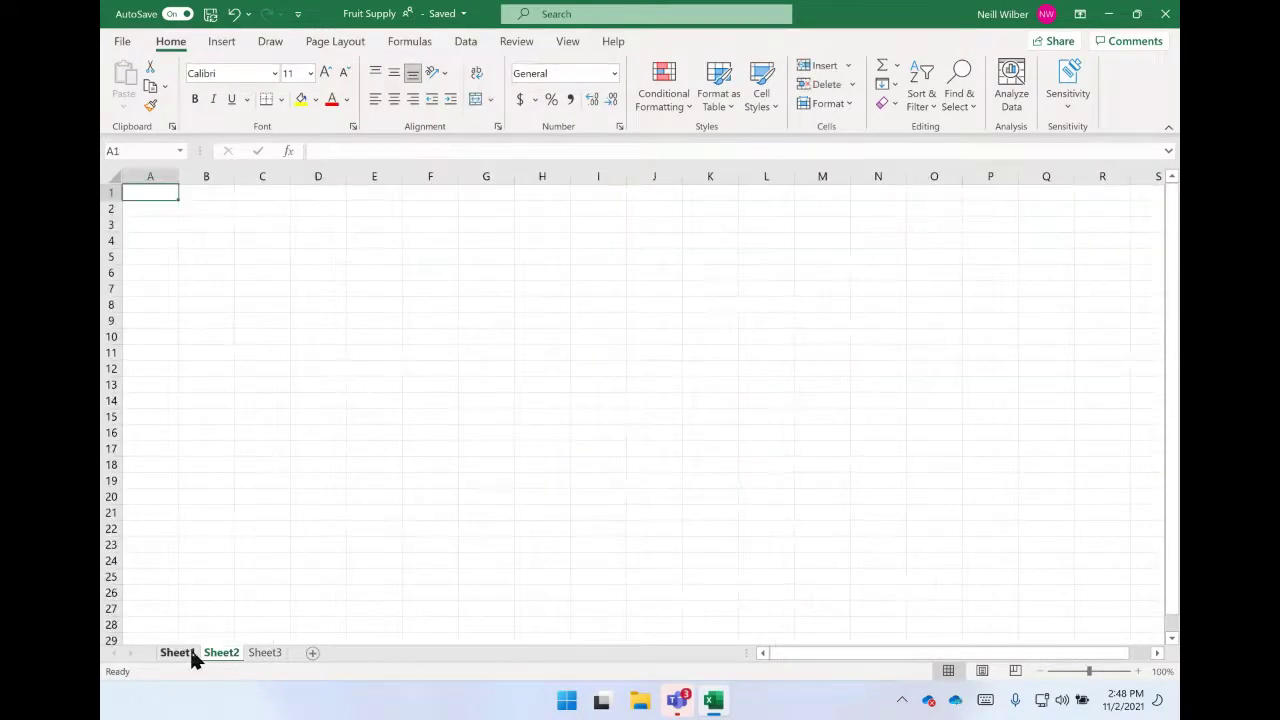
pyautogui.click(193, 651)
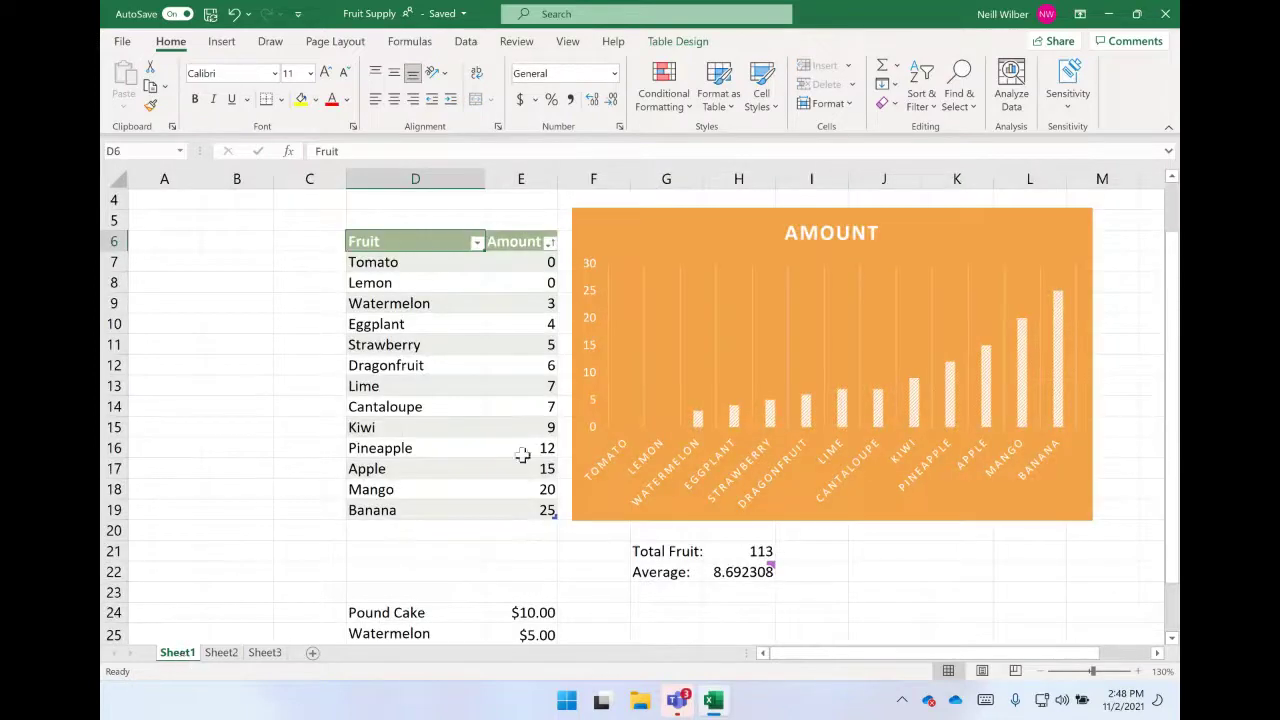
pyautogui.click(657, 248)
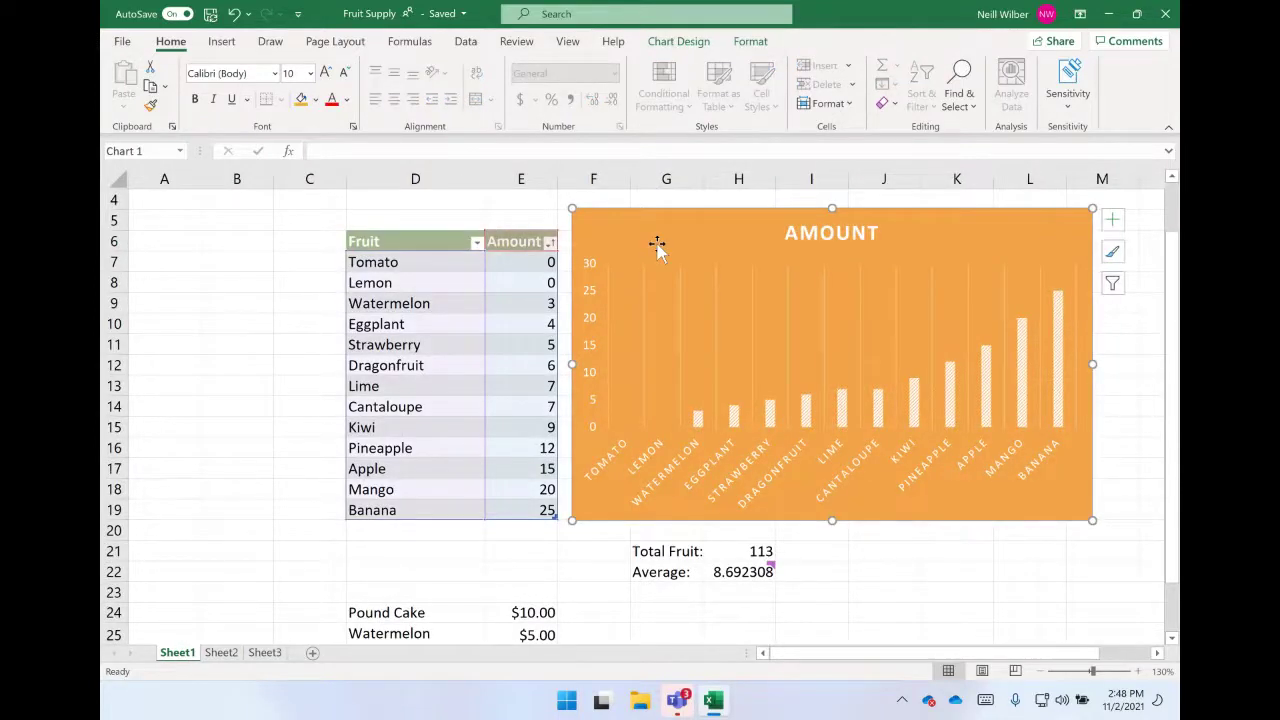
pyautogui.press('Delete')
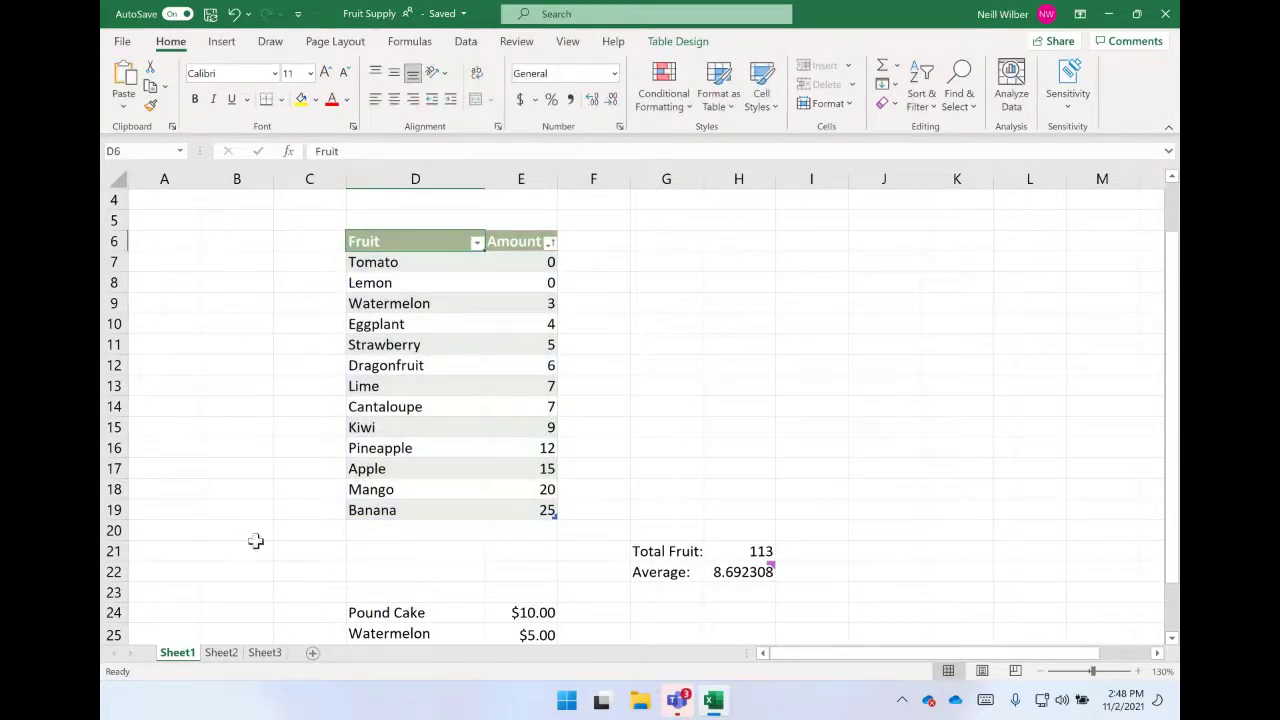
pyautogui.click(227, 656)
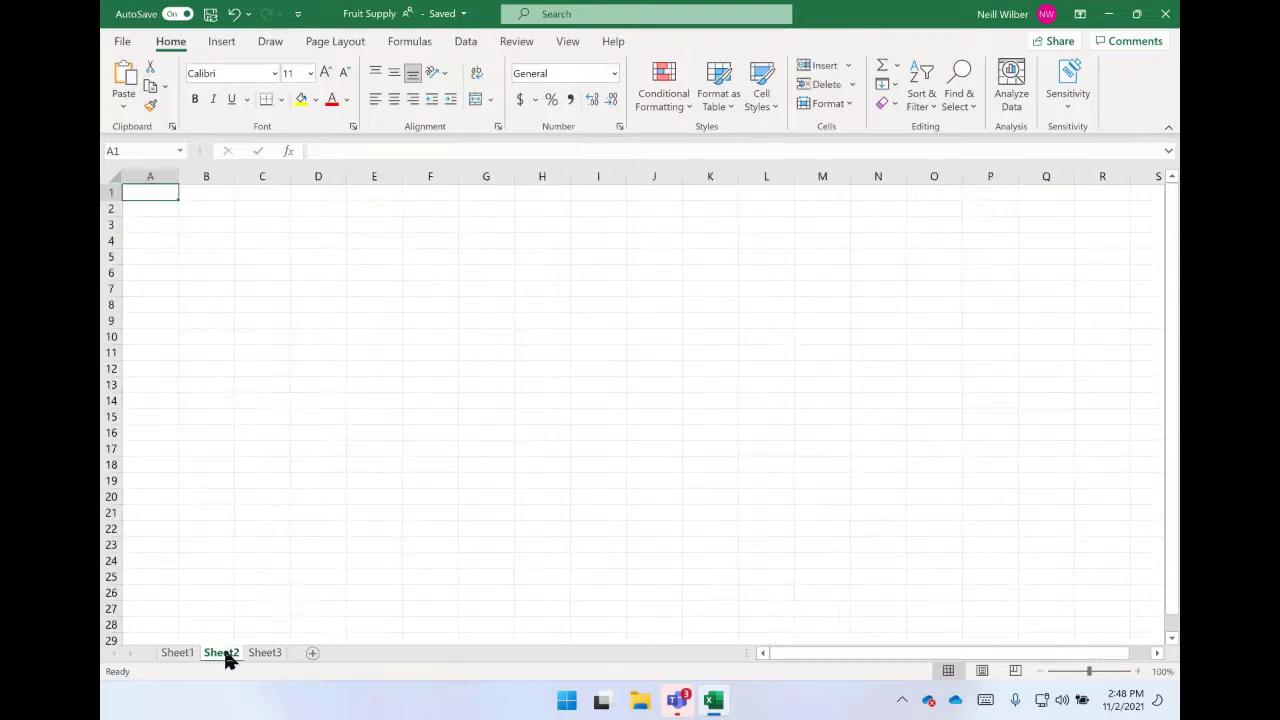
pyautogui.hotkey('ctrl', 'v')
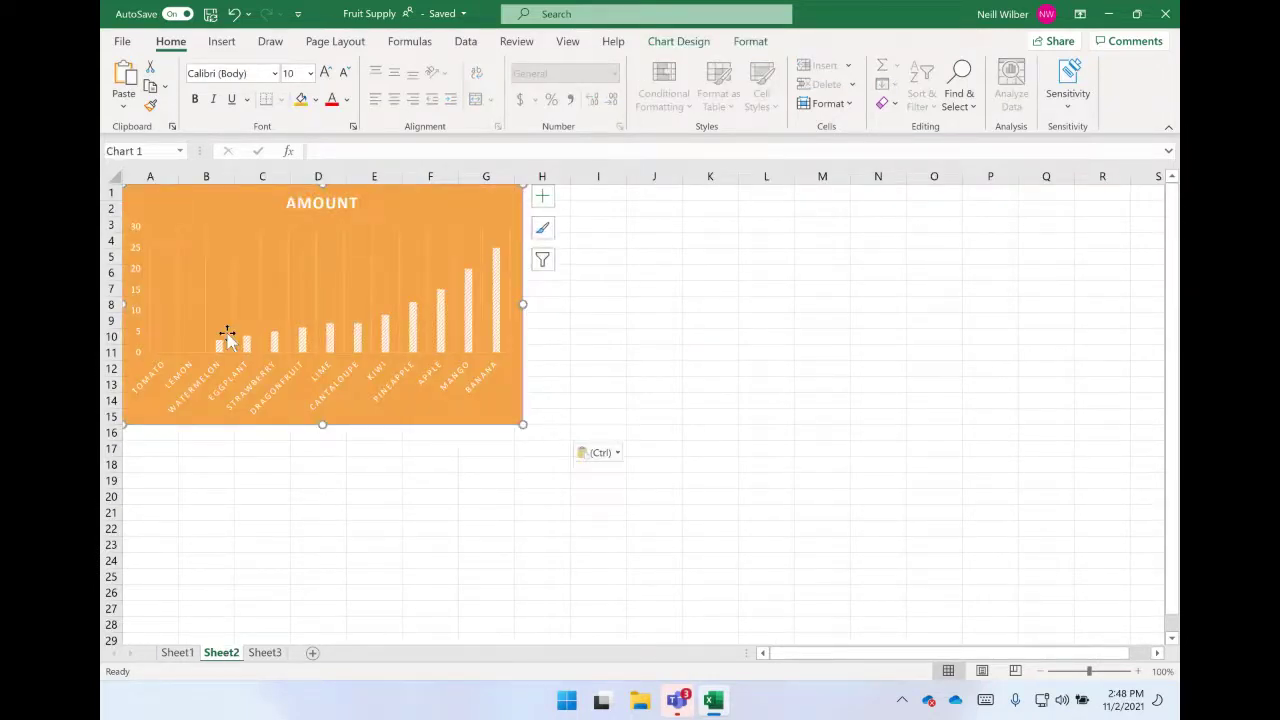
# - Move the pasted chart to start at cell D2 and enlarge it to reach column O and about row 22
pyautogui.moveTo(240, 206); pyautogui.dragTo(407, 222)
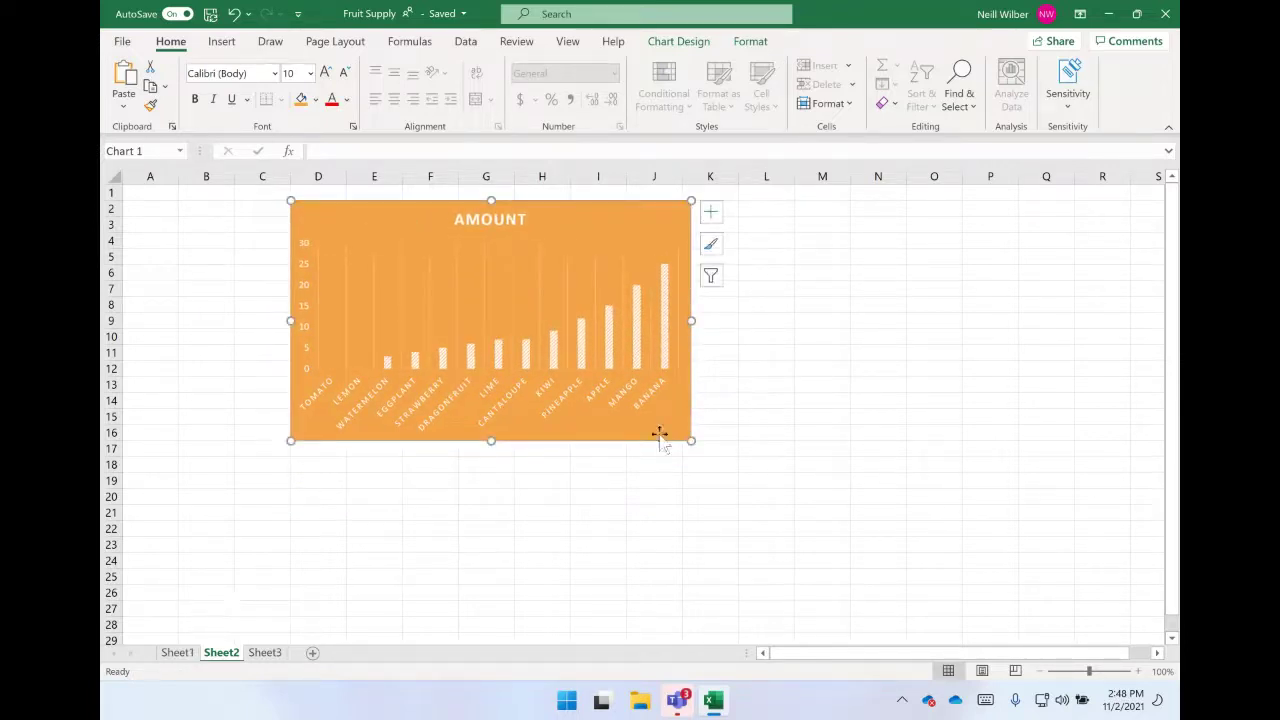
pyautogui.moveTo(689, 439); pyautogui.dragTo(946, 541)
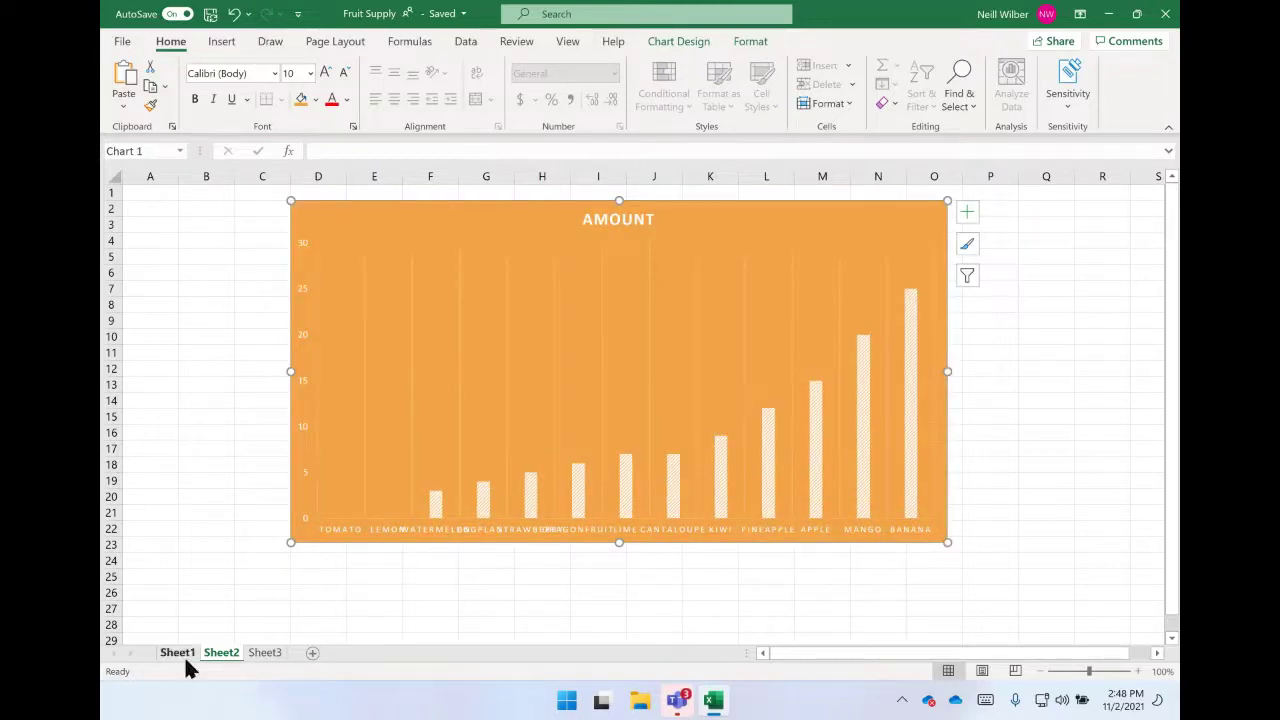
# - Compare the enlarged chart on Sheet2 with its source fruit table on Sheet1
pyautogui.click(567, 255)
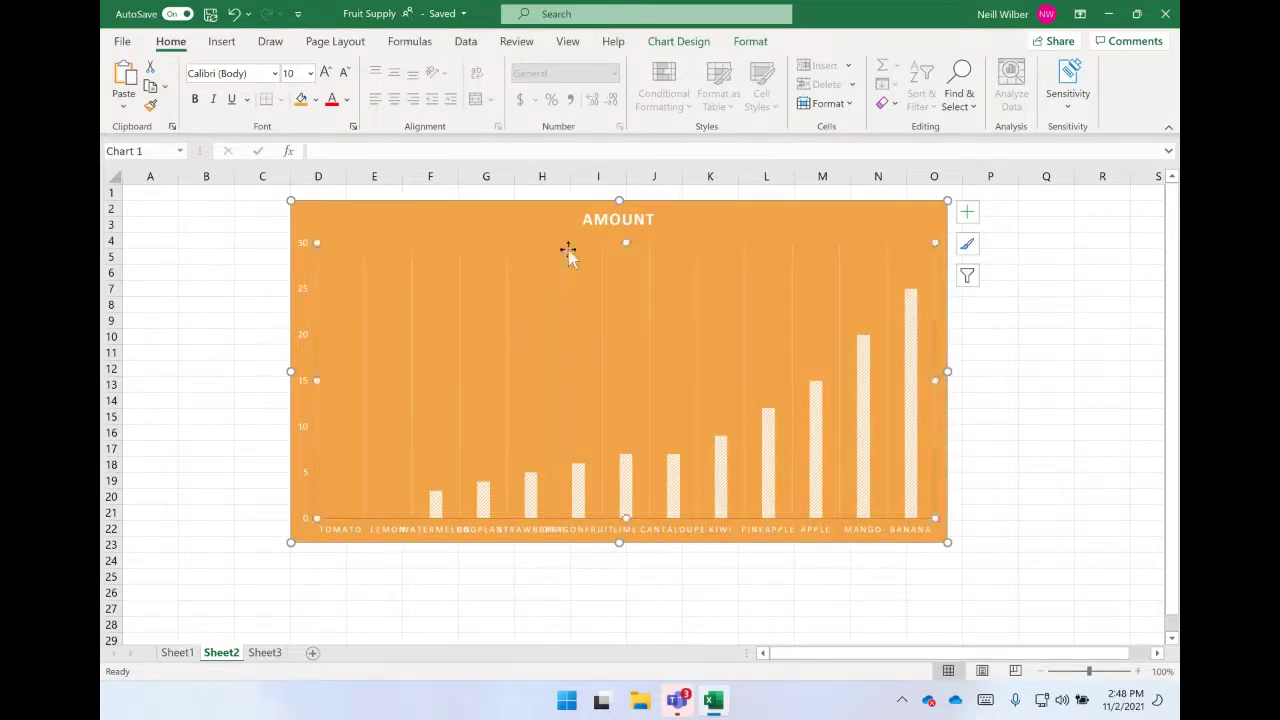
pyautogui.click(491, 213)
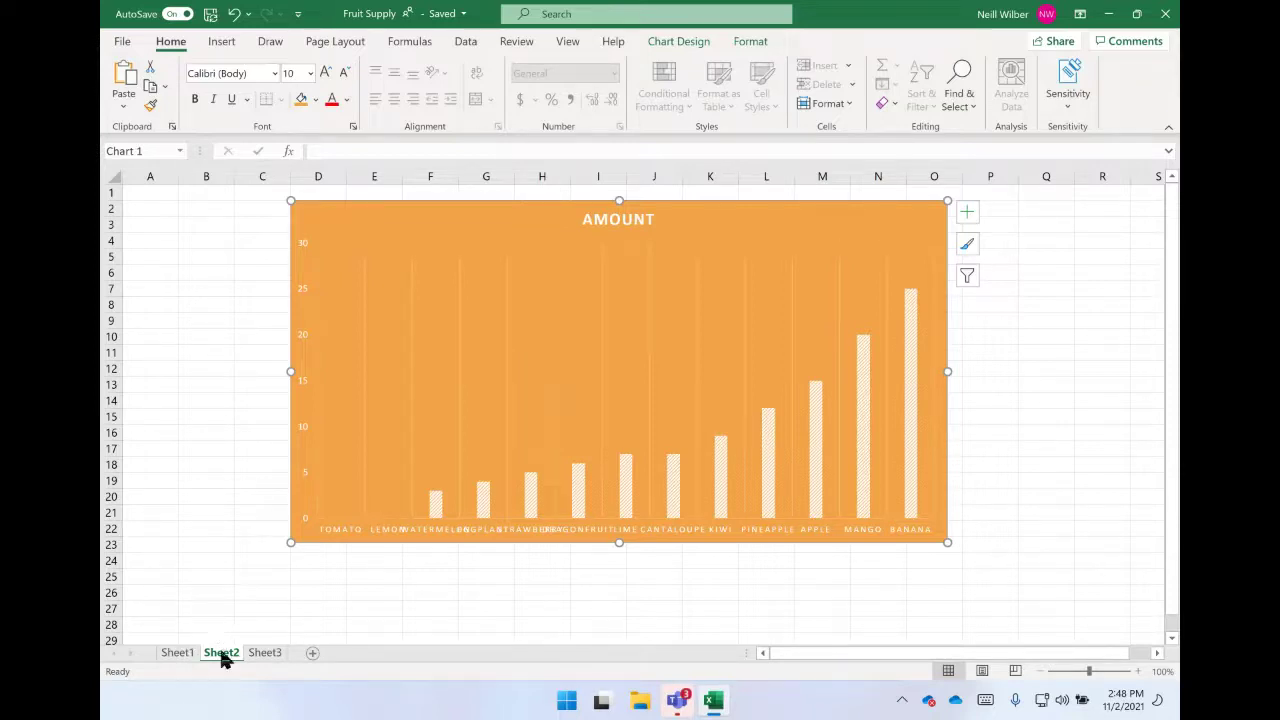
pyautogui.click(177, 654)
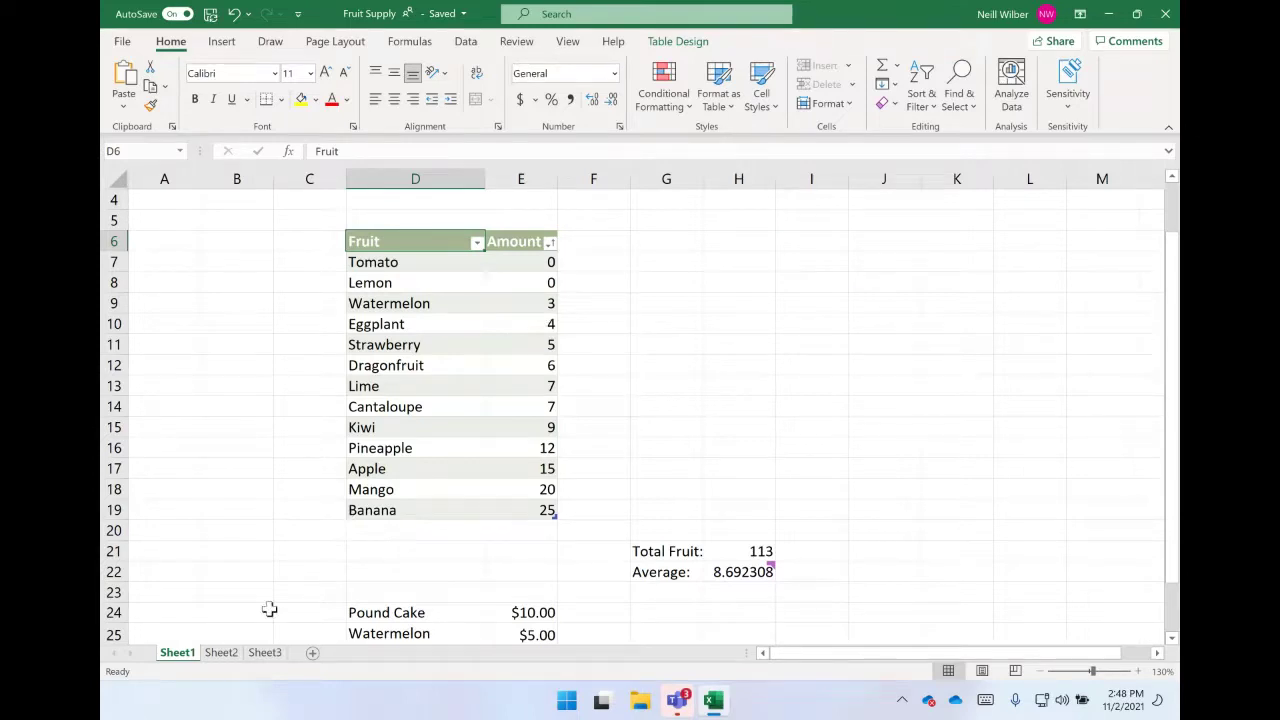
pyautogui.click(221, 653)
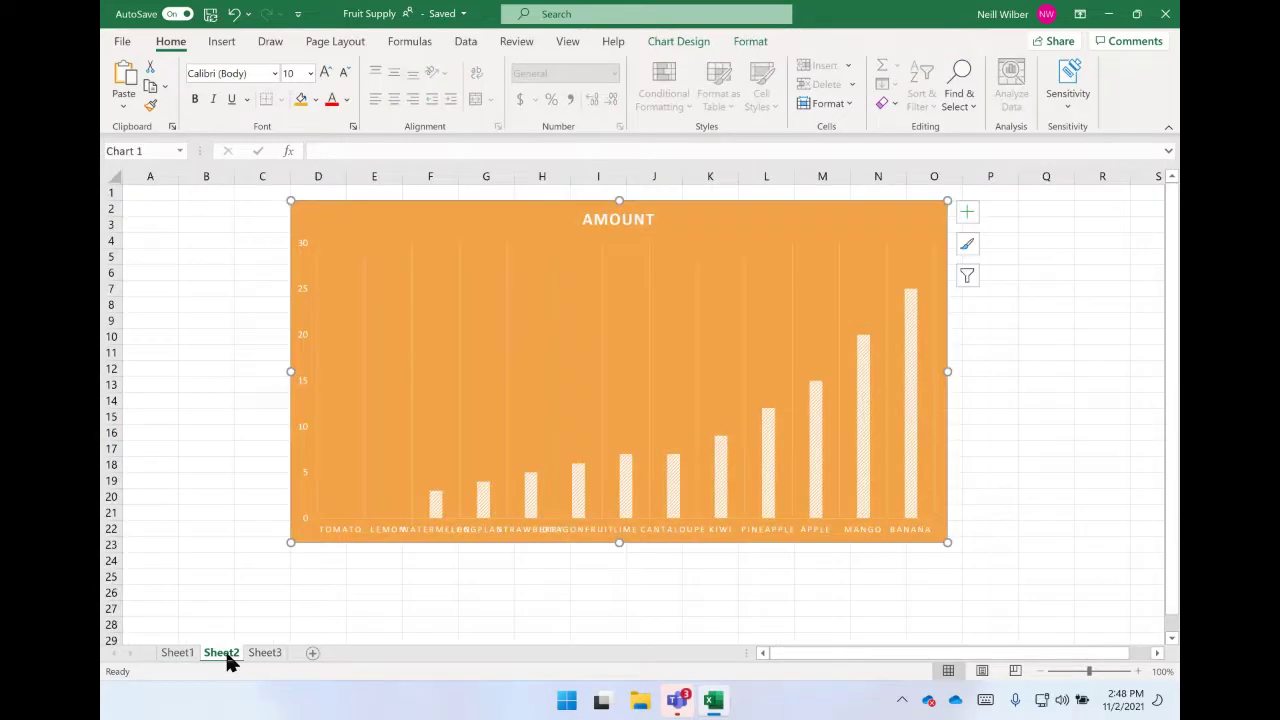
pyautogui.click(536, 263)
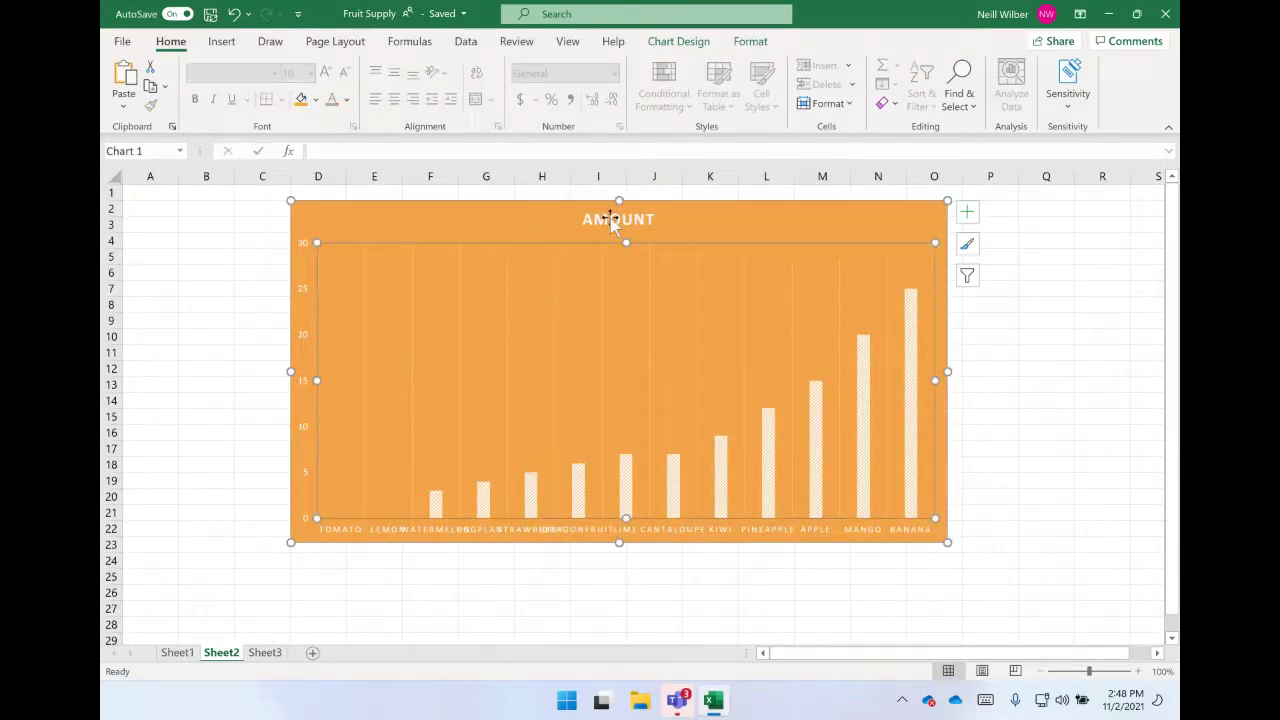
pyautogui.click(177, 653)
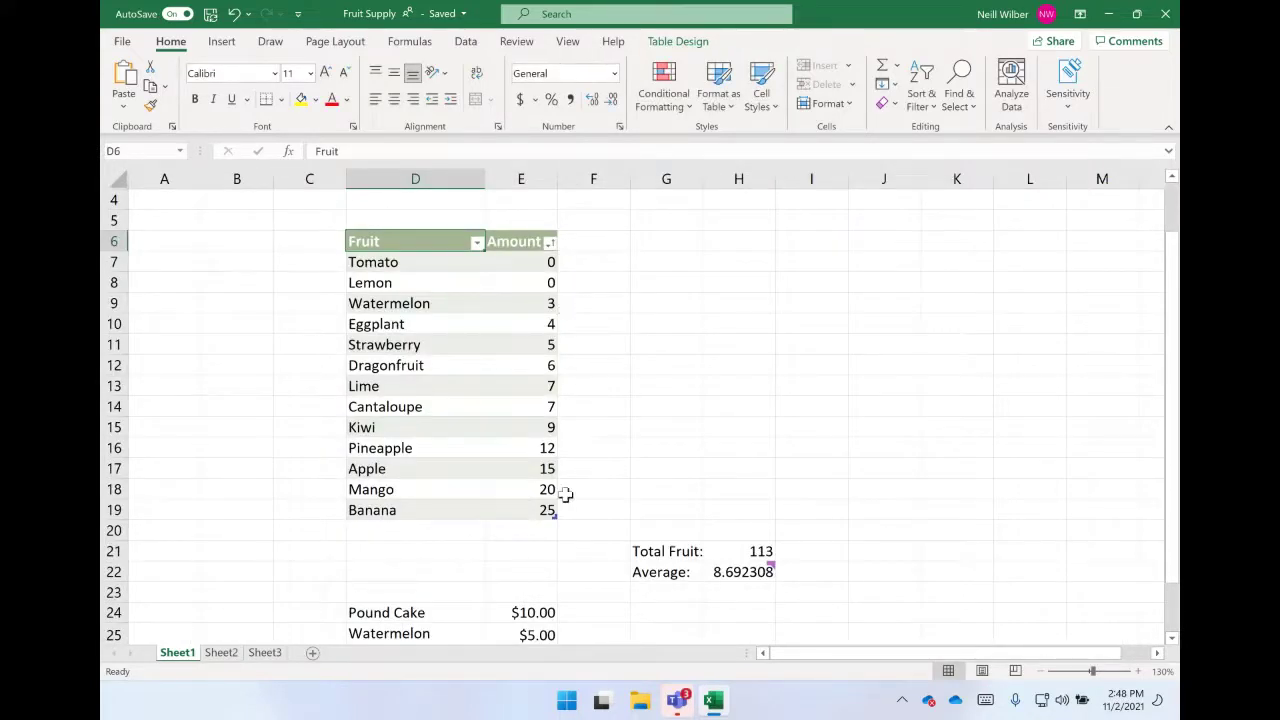
pyautogui.click(227, 652)
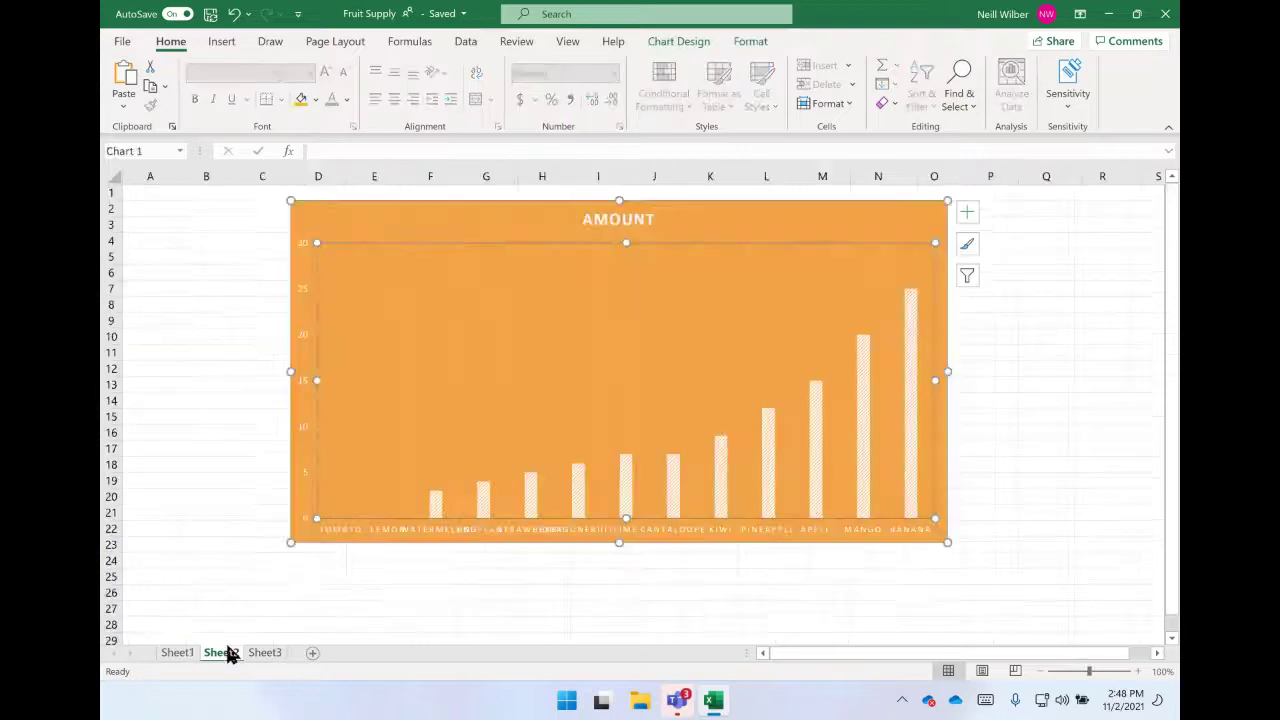
pyautogui.click(836, 220)
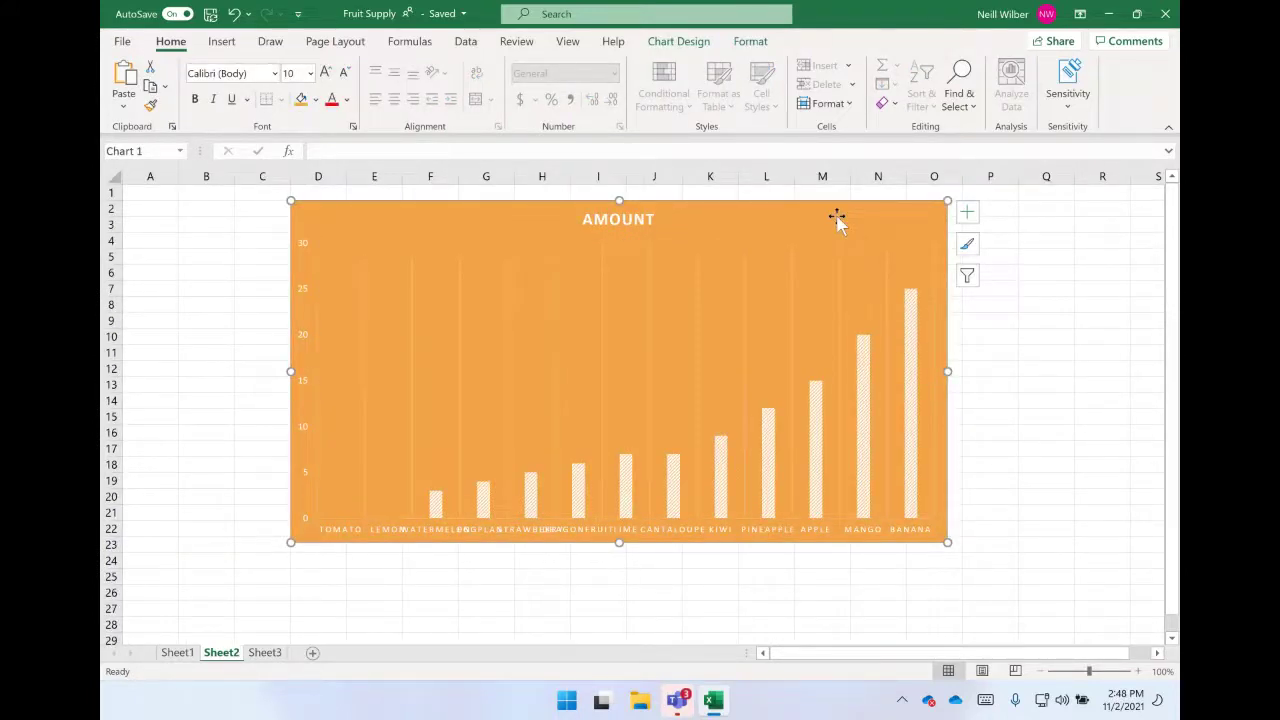
pyautogui.moveTo(915, 403)
# - Try to enter -1 as the Tomato amount in cell E7 of Sheet1, and dismiss the entry
pyautogui.click(178, 652)
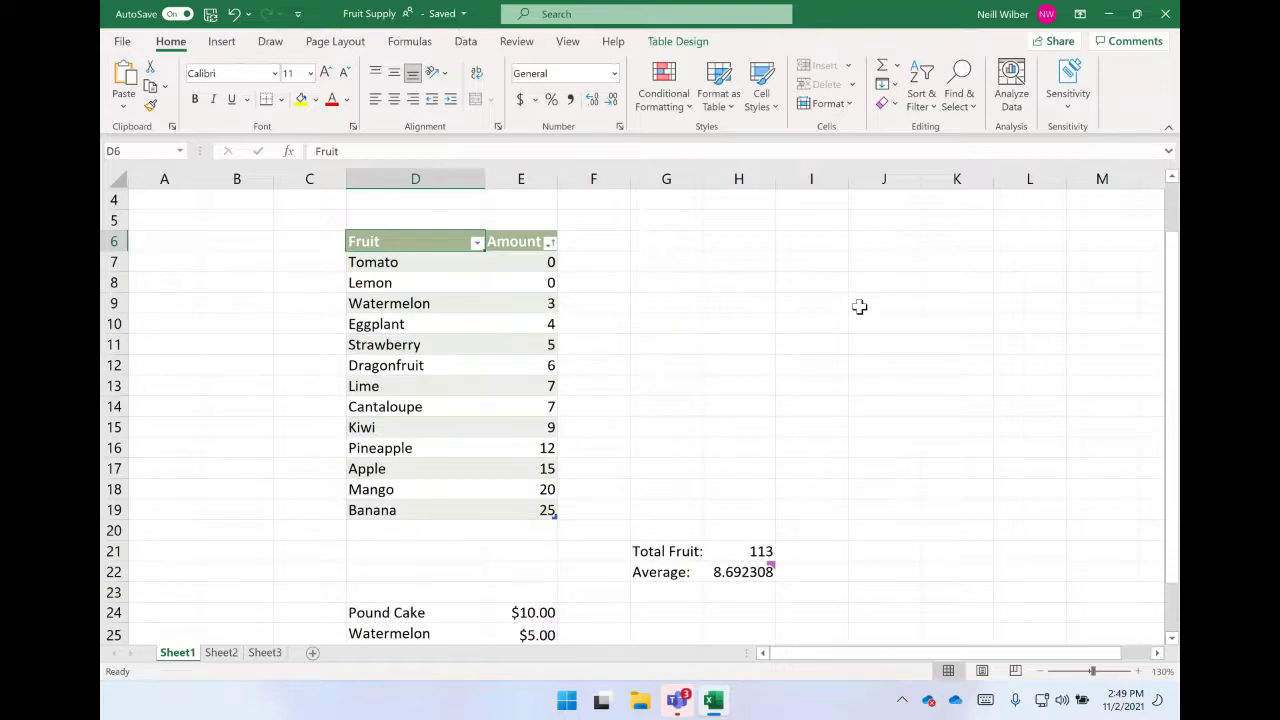
pyautogui.doubleClick(529, 262)
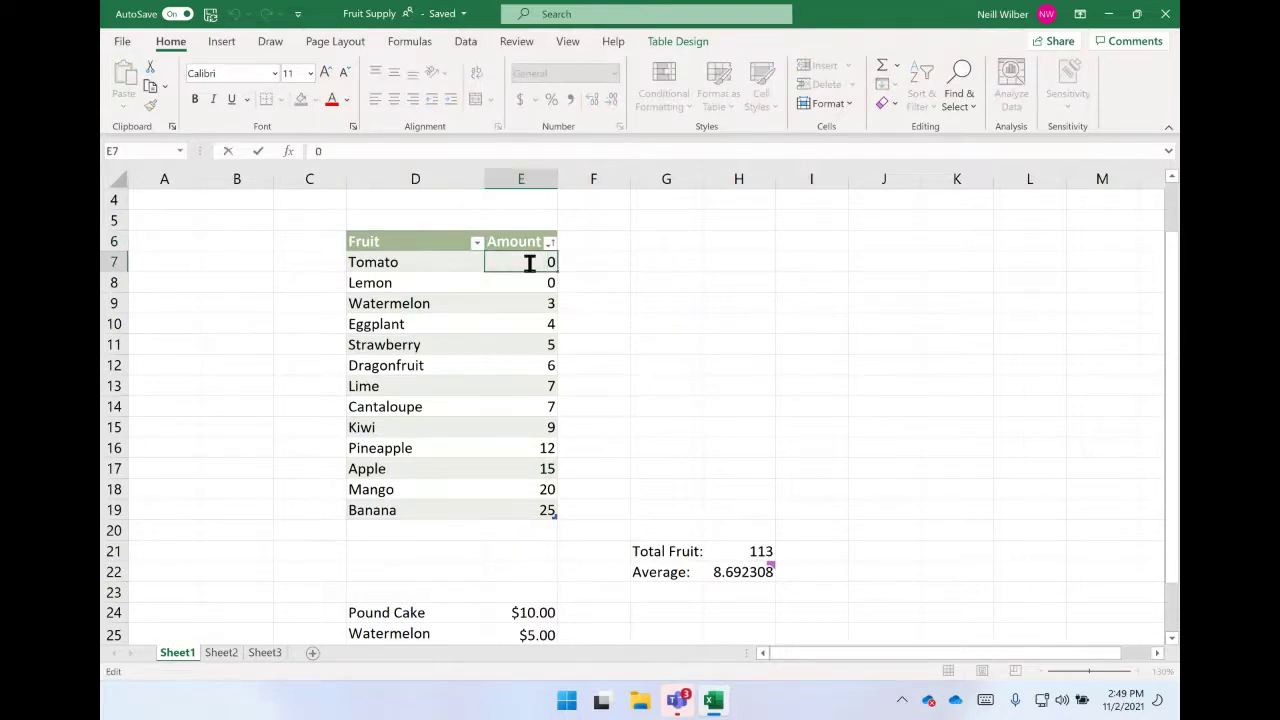
pyautogui.press('BackSpace')
pyautogui.write('-1')
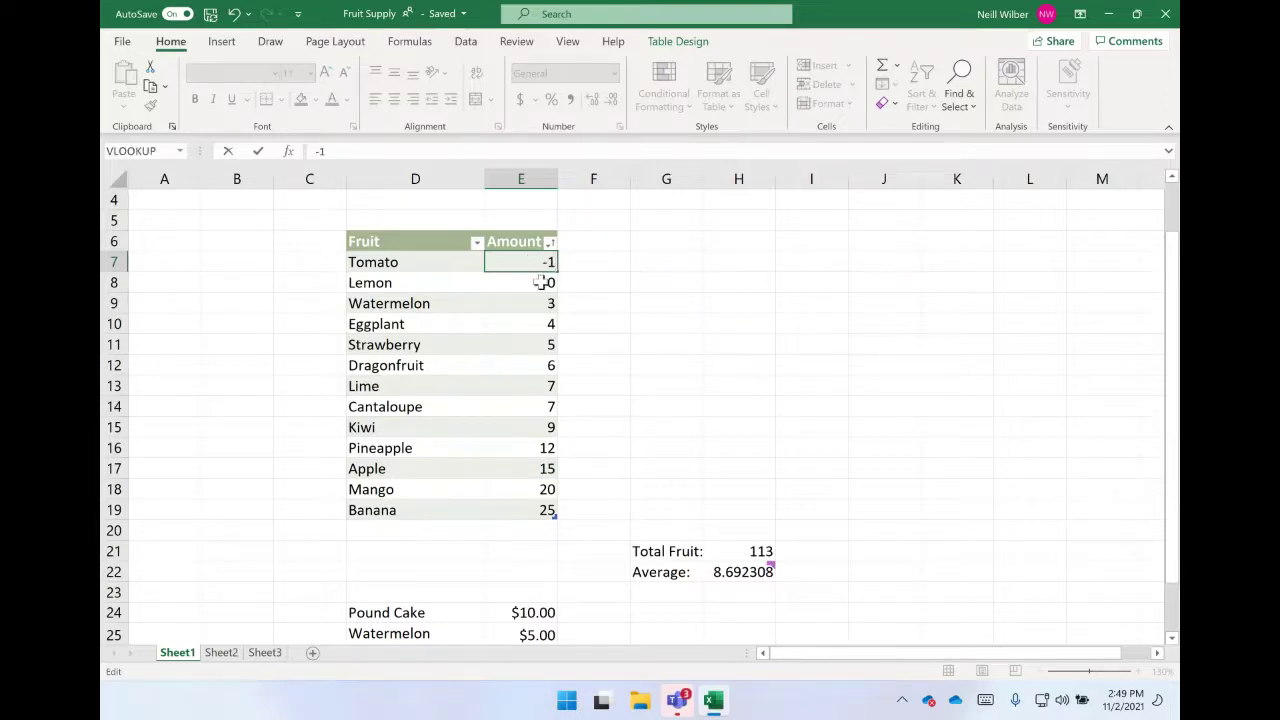
pyautogui.press('Return')
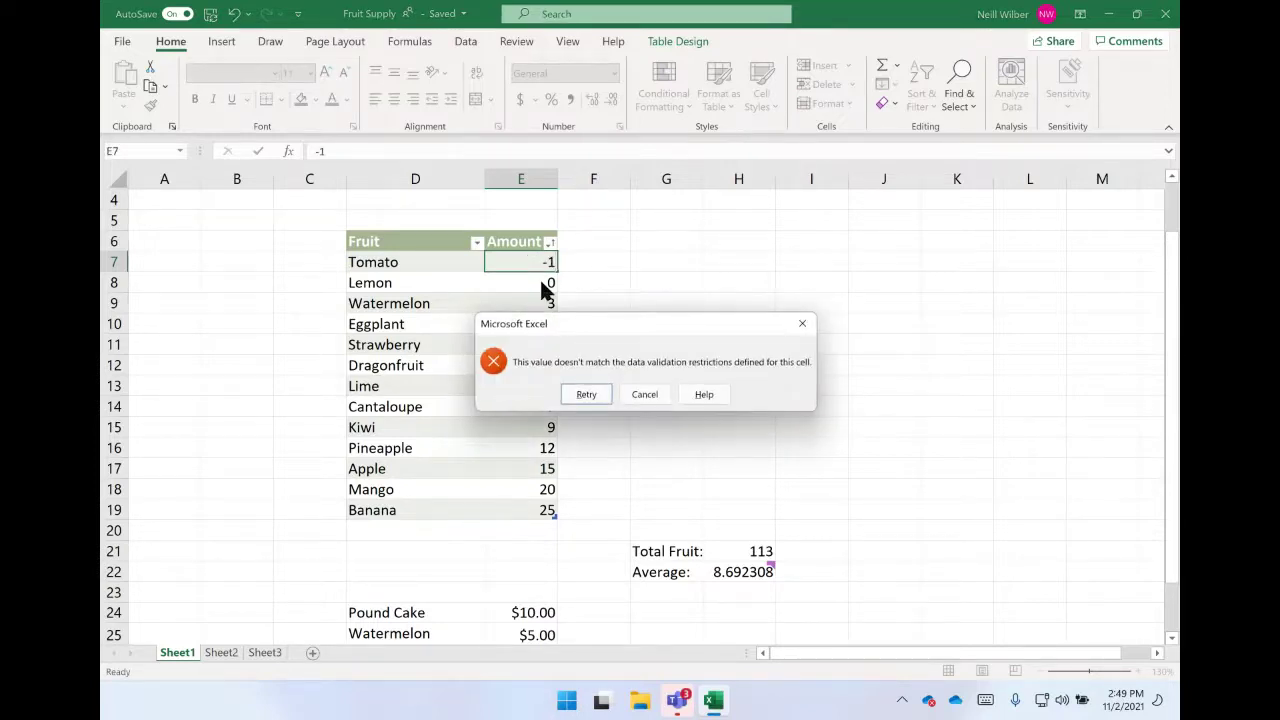
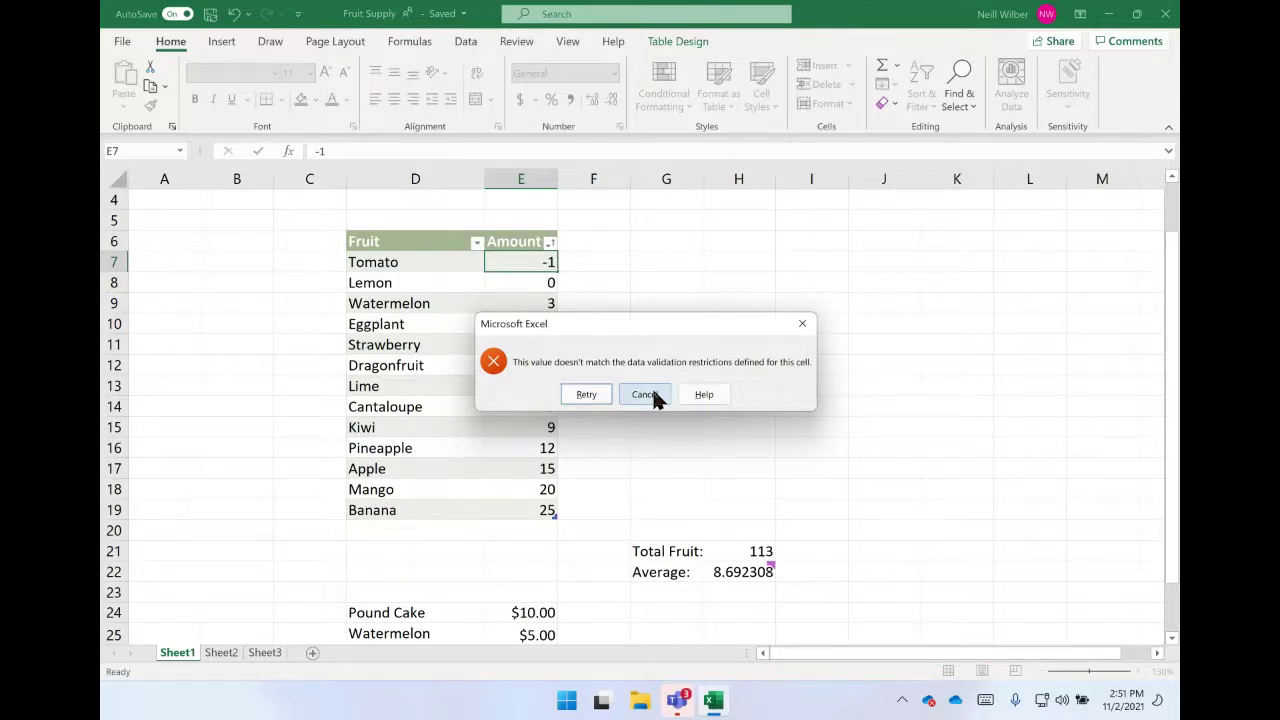
pyautogui.click(801, 323)
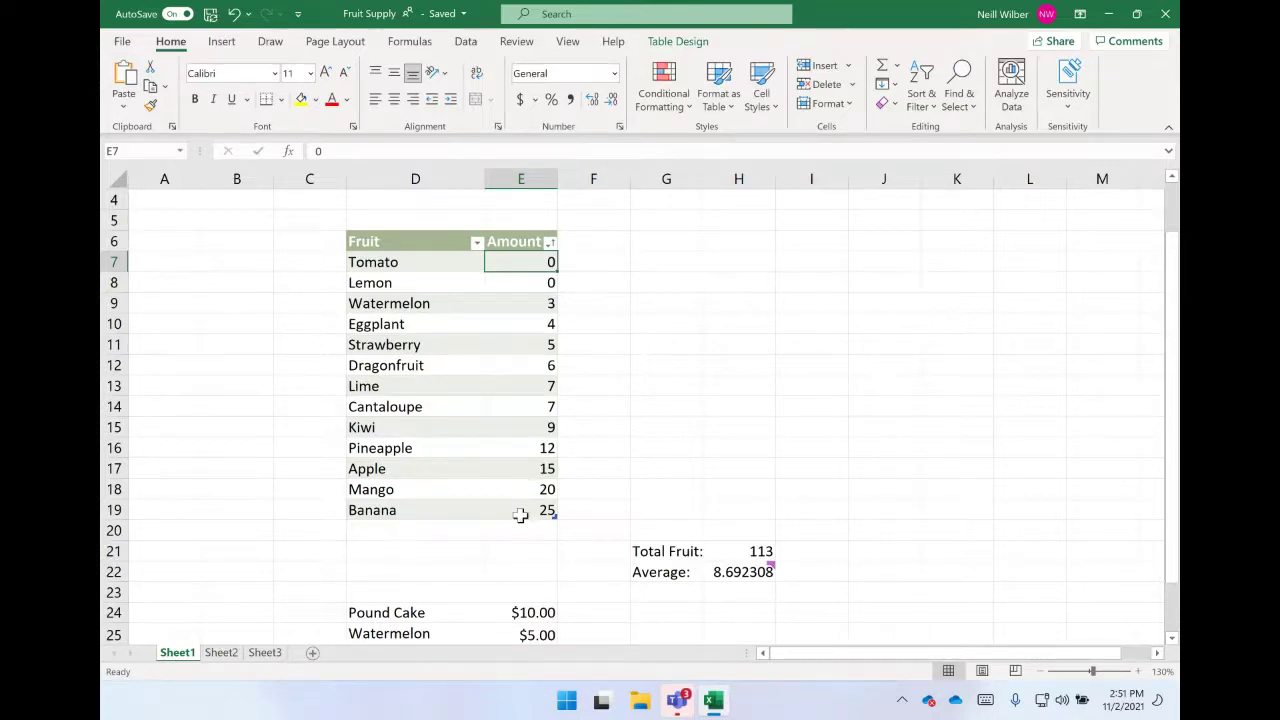
# - Select the amounts in cells E7 to E19 and search the available commands for "data", examining the Data Validation result
pyautogui.keyDown('shift'); pyautogui.click(520, 515); pyautogui.keyUp('shift')
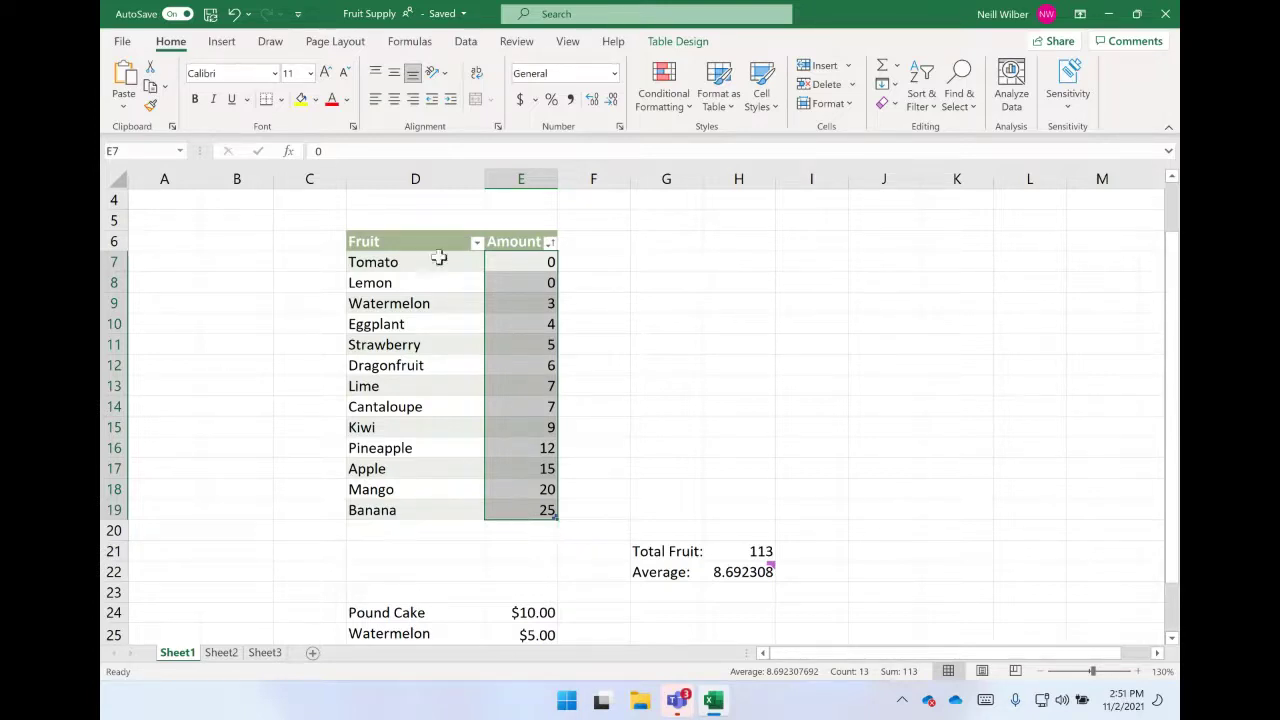
pyautogui.click(462, 45)
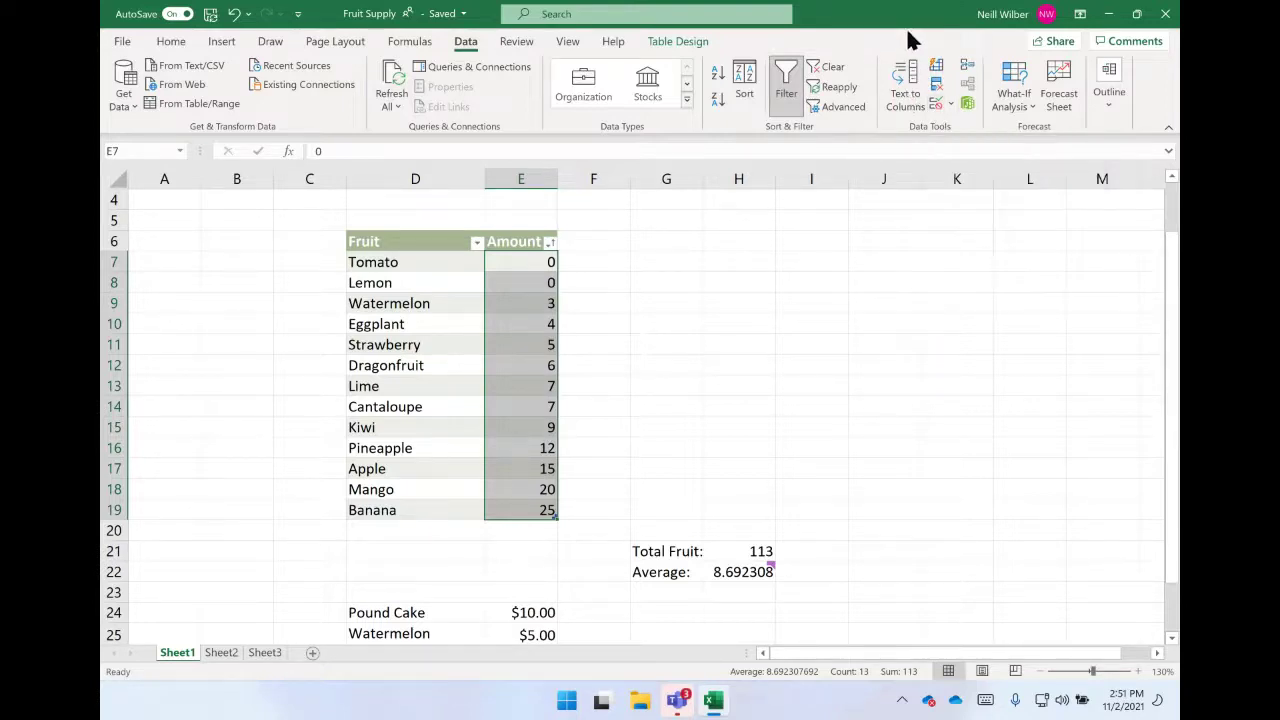
pyautogui.click(627, 15)
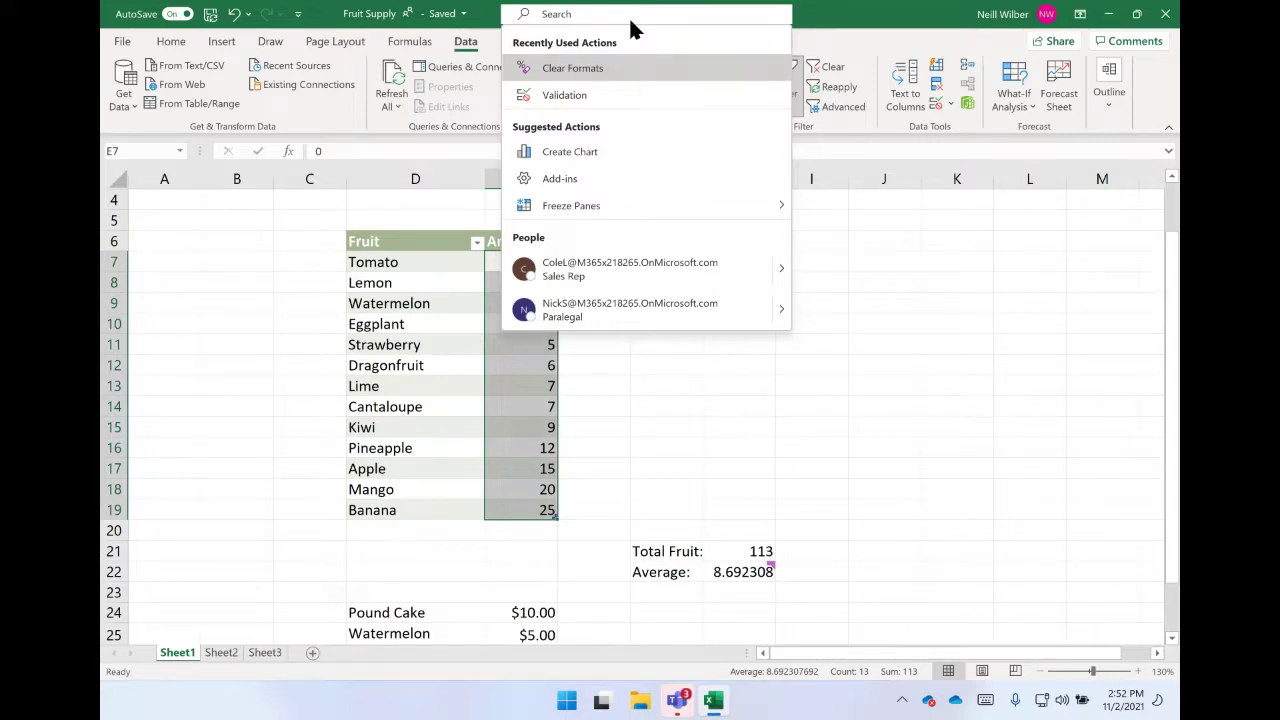
pyautogui.click(222, 42)
pyautogui.click(222, 42)
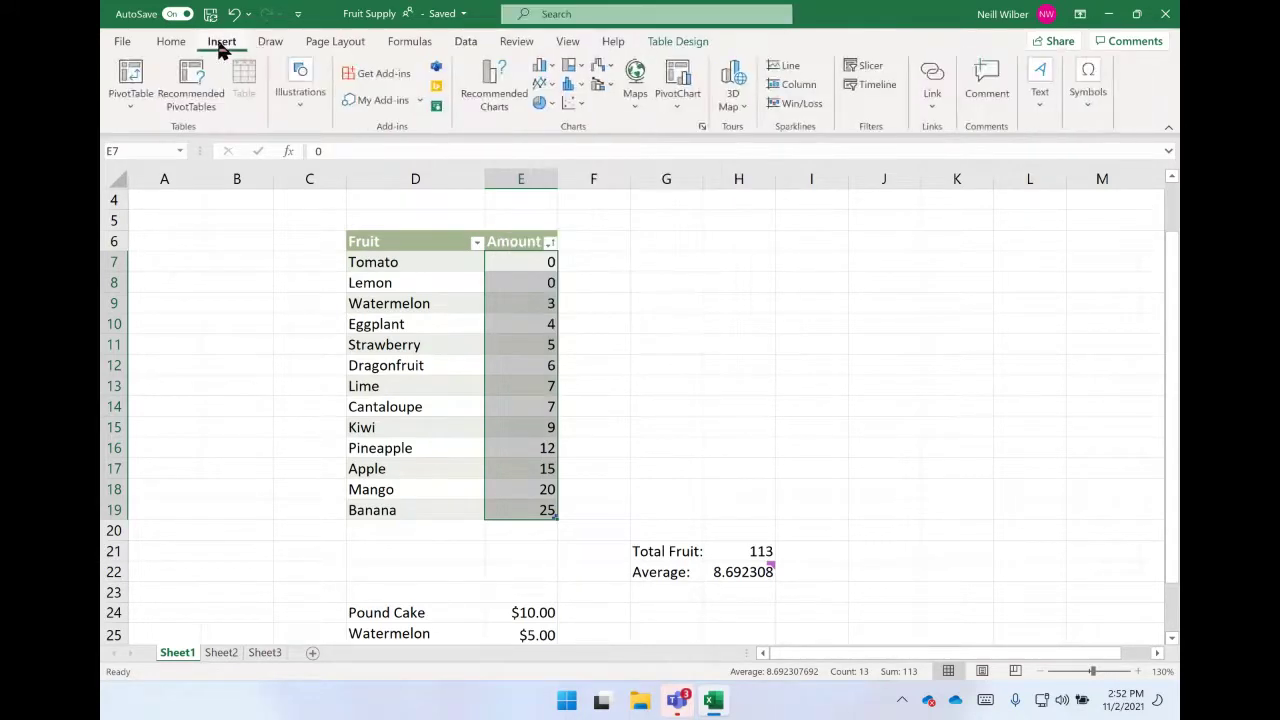
pyautogui.click(618, 15)
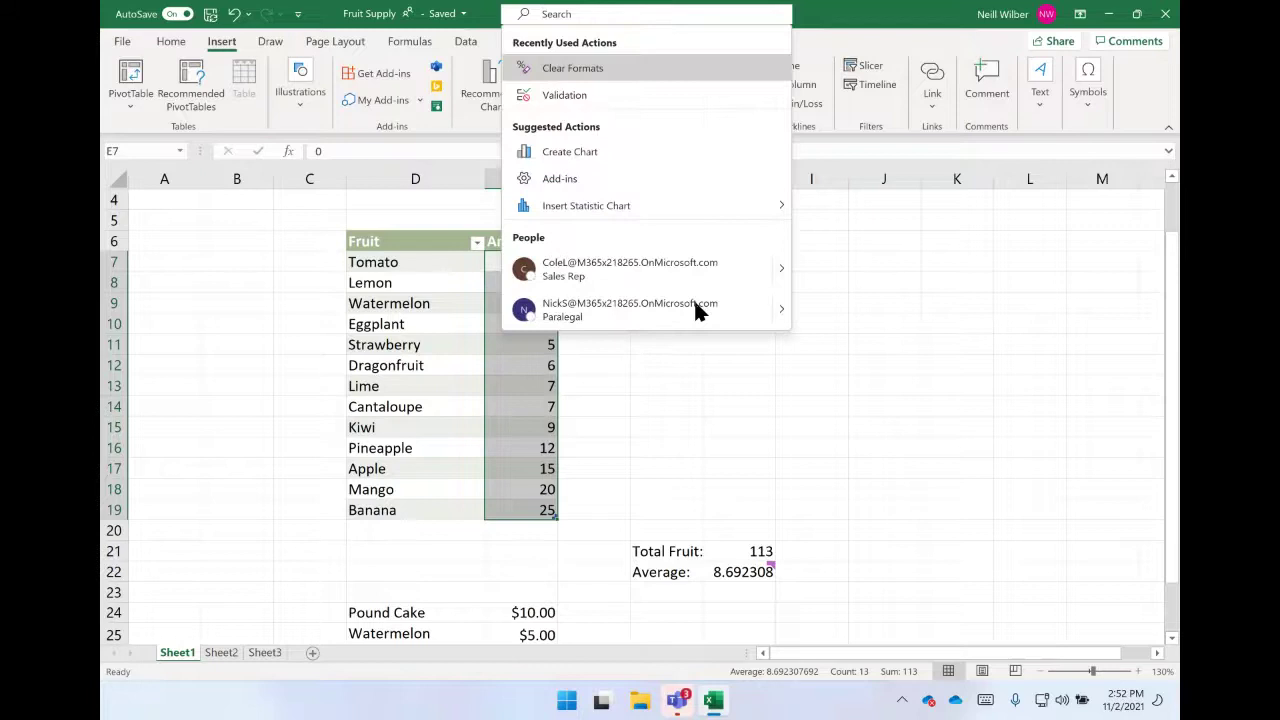
pyautogui.write('data')
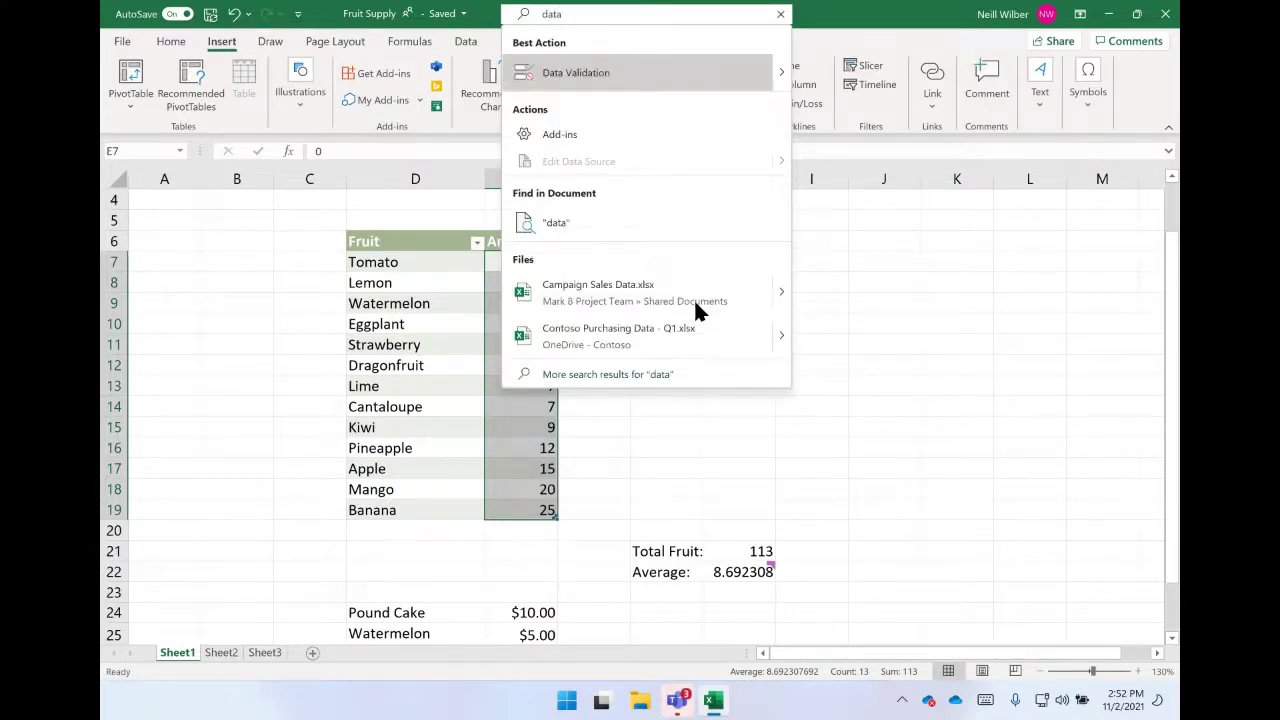
pyautogui.moveTo(604, 80)
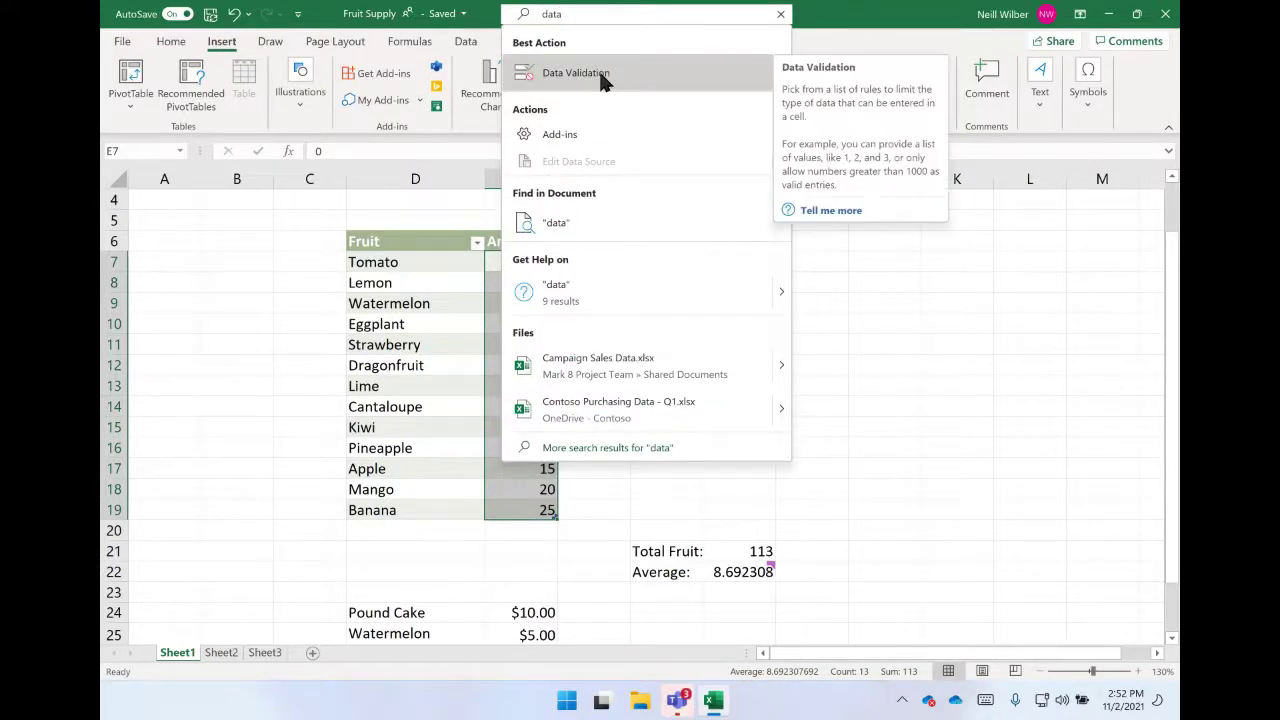
# - Search the commands for "logic" instead, review the listed Logical functions, and close the search
pyautogui.press('BackSpace')
pyautogui.press('BackSpace')
pyautogui.press('BackSpace')
pyautogui.press('BackSpace')
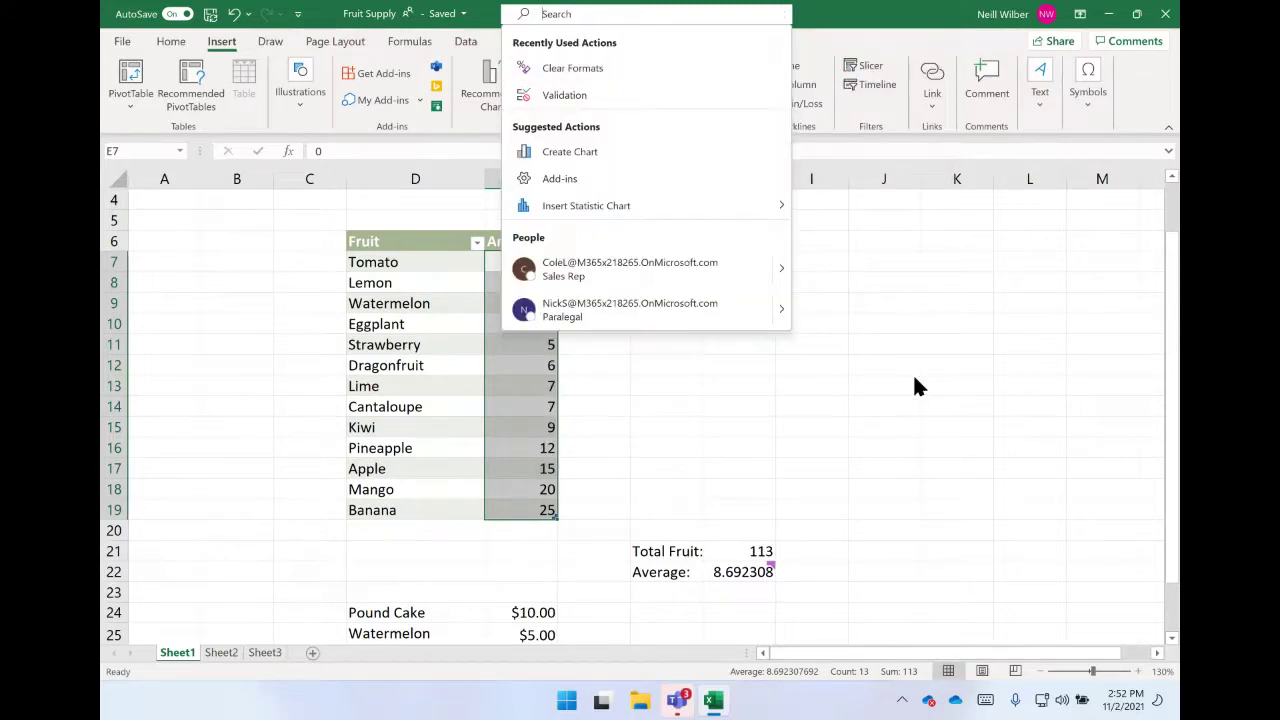
pyautogui.write('logic')
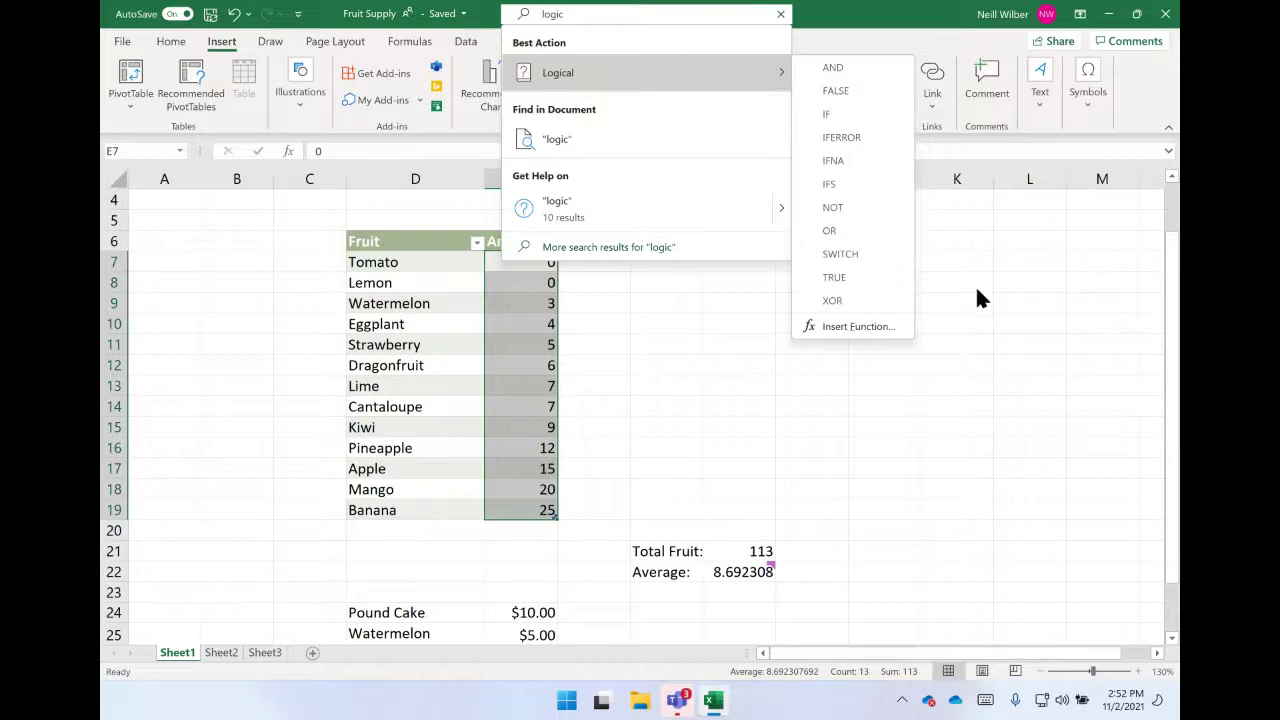
pyautogui.click(1005, 28)
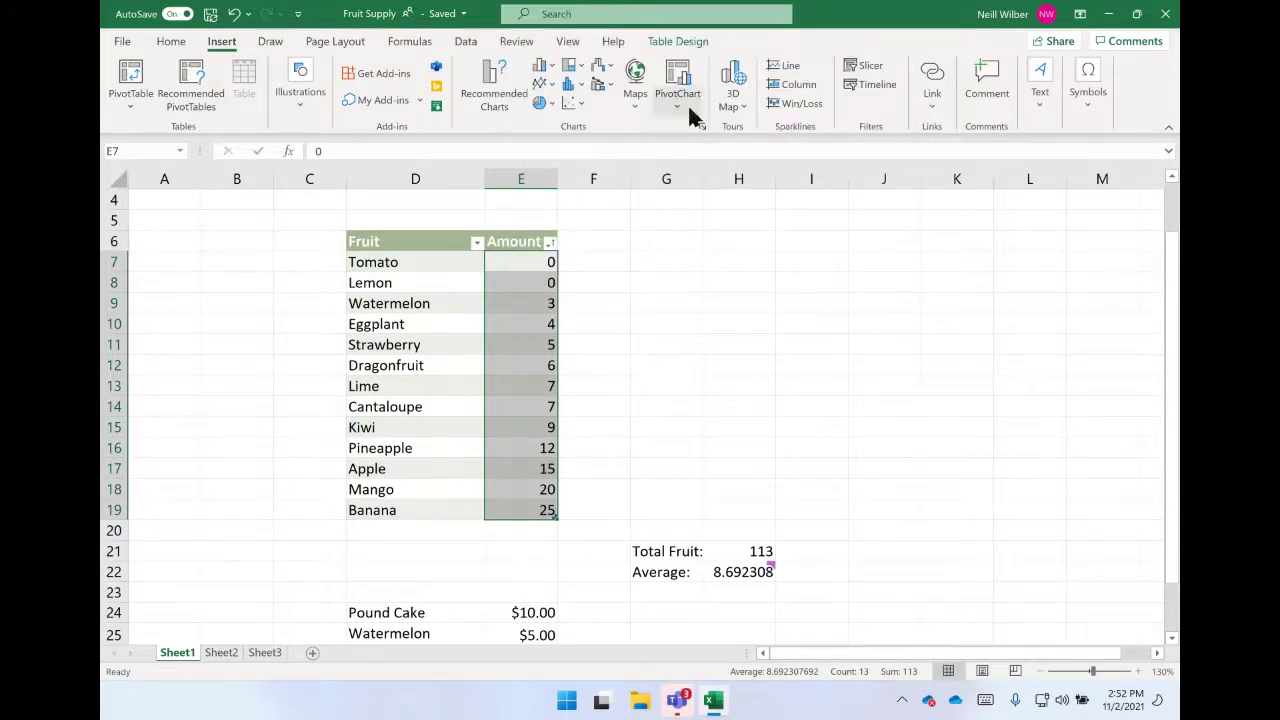
# - Open the data validation rule for cells E7 to E19 and review its allowed types, comparison options and minimum
pyautogui.click(466, 44)
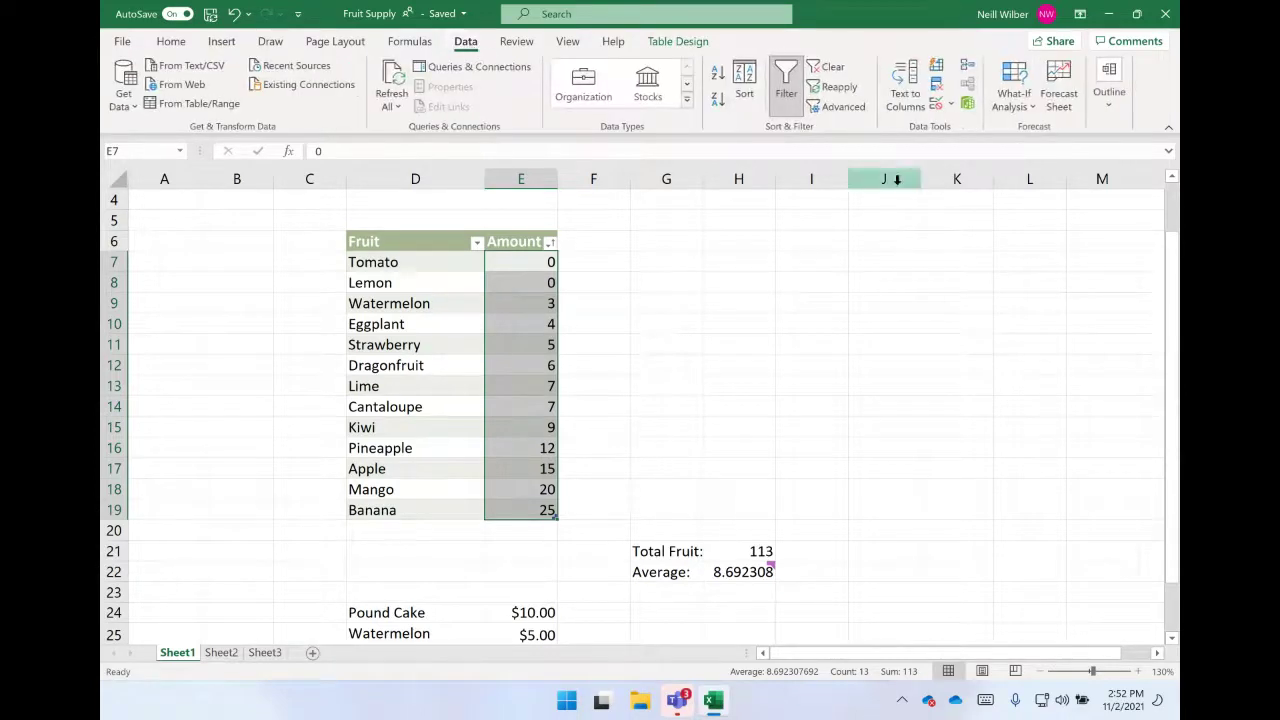
pyautogui.click(936, 106)
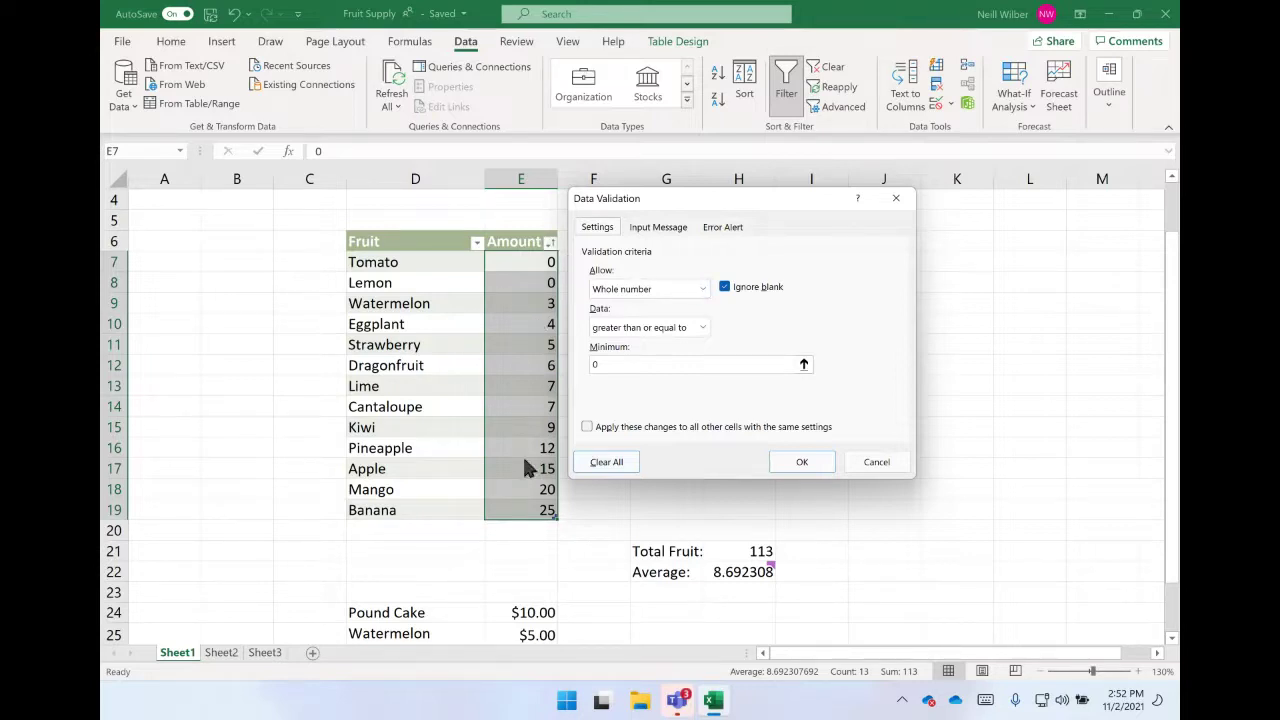
pyautogui.click(704, 288)
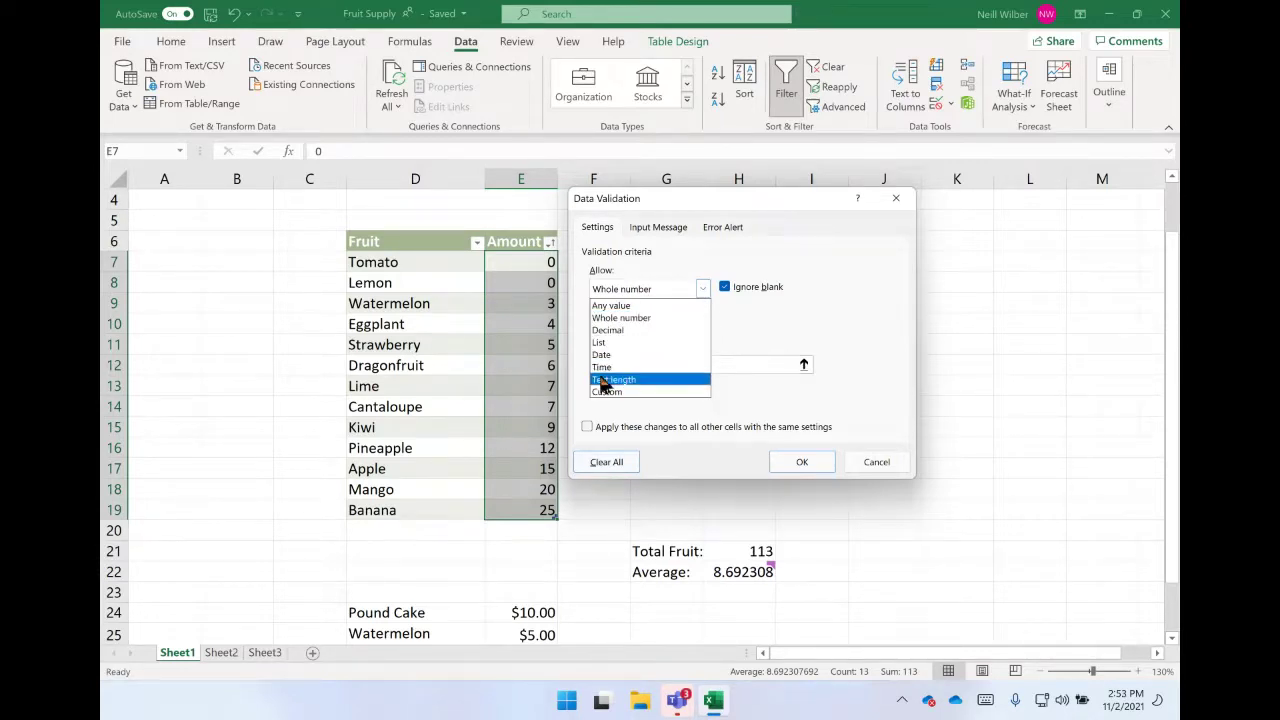
pyautogui.click(775, 318)
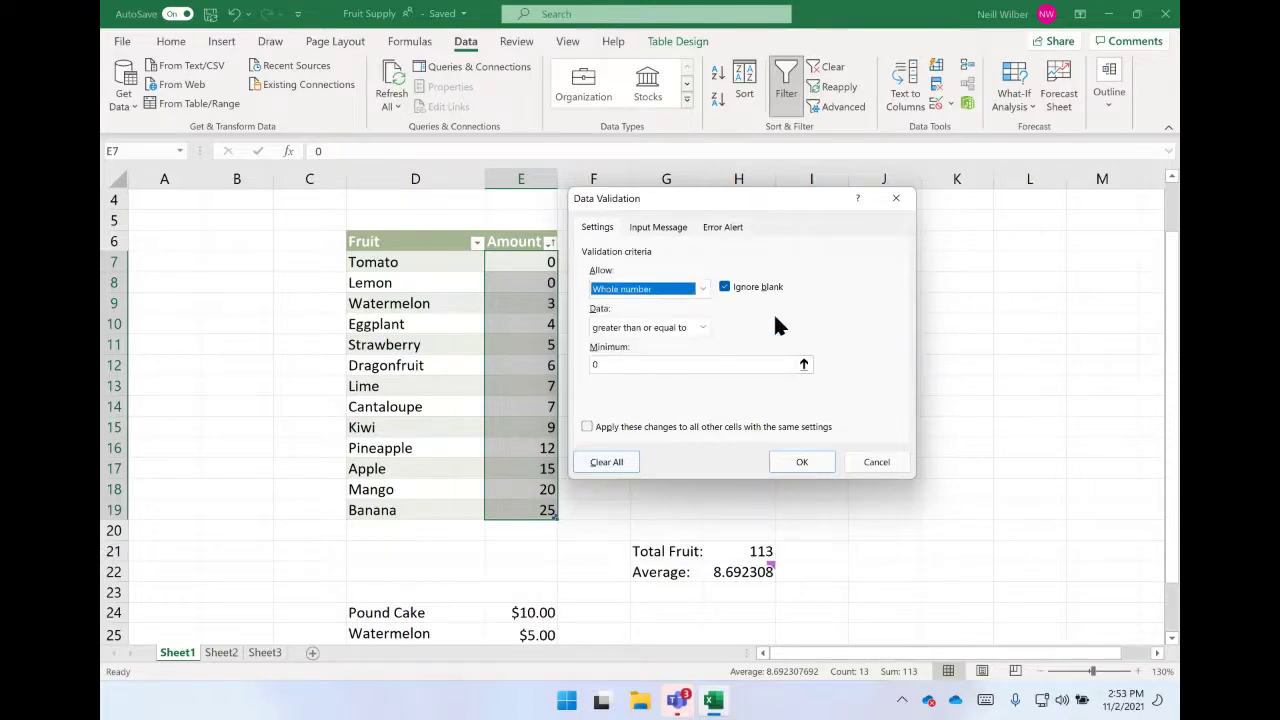
pyautogui.click(703, 330)
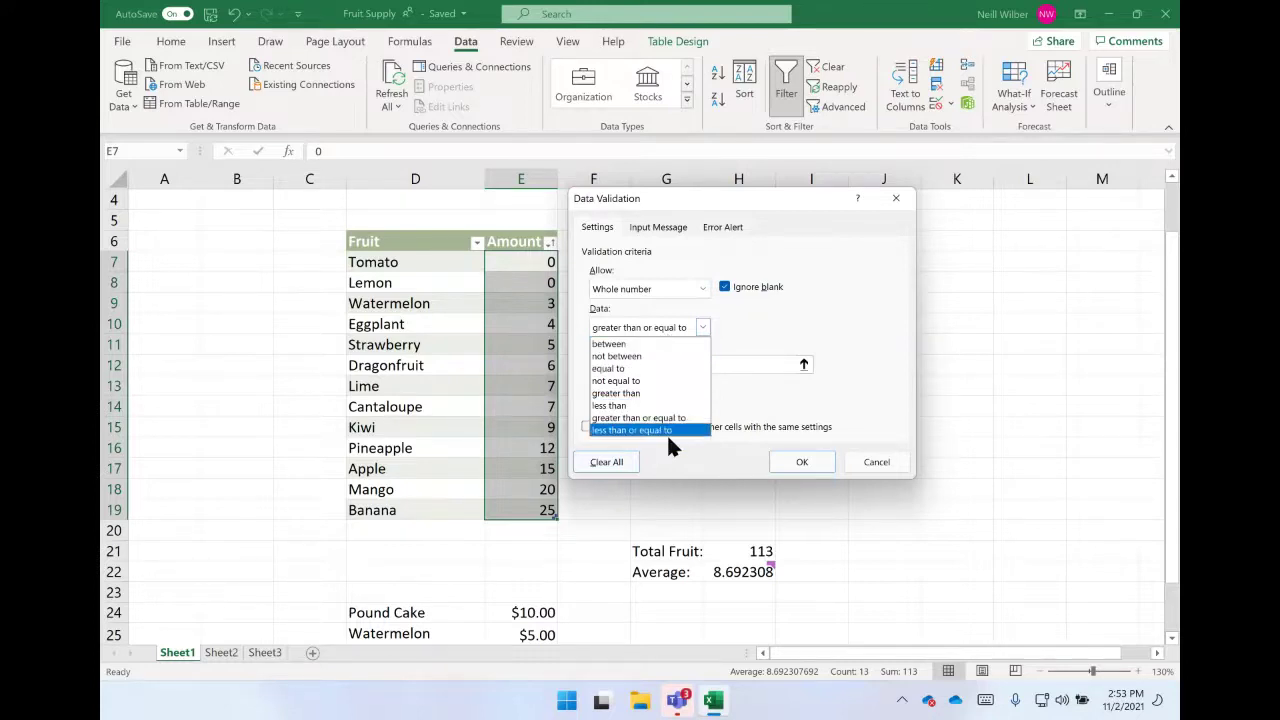
pyautogui.click(605, 418)
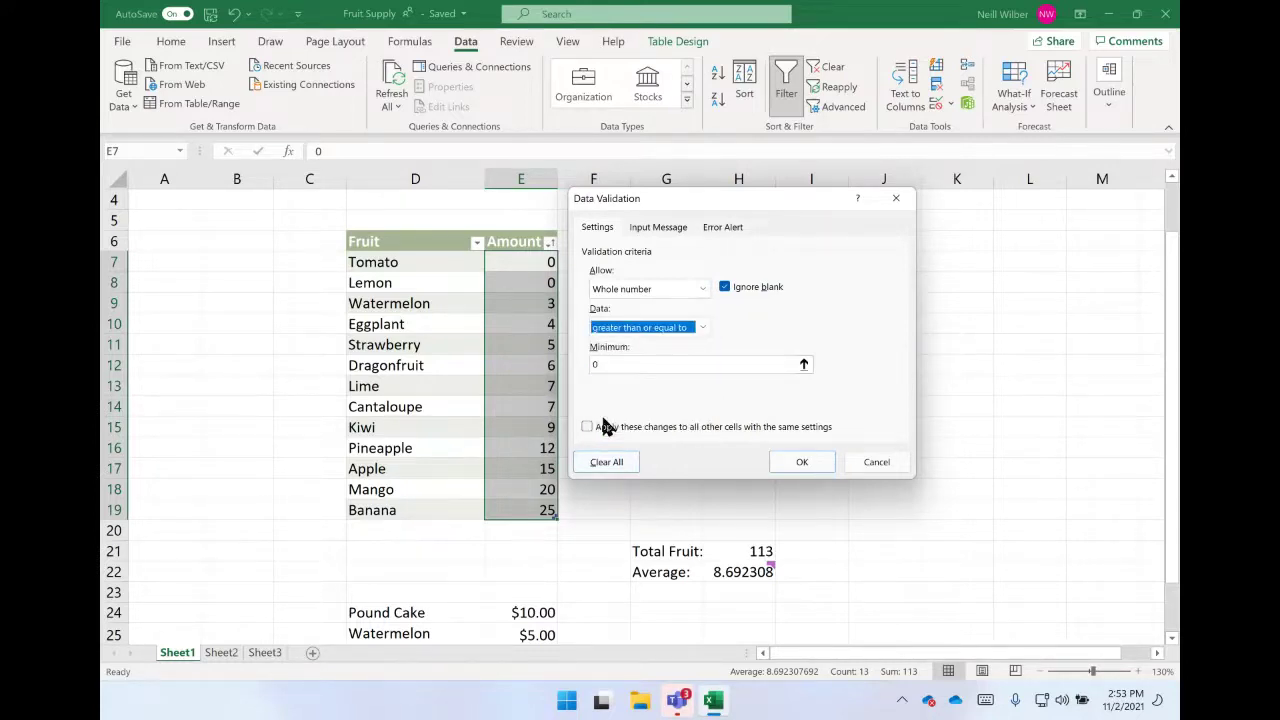
pyautogui.click(611, 366)
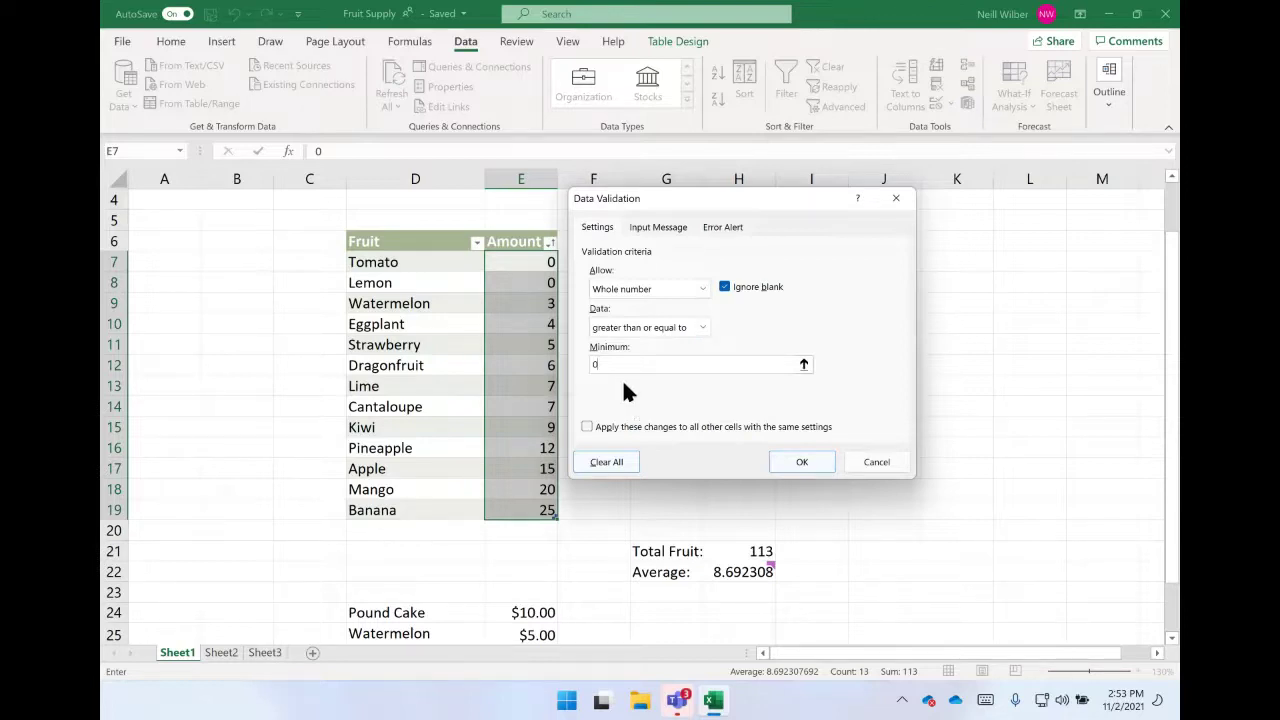
# - Give the validation rule an input message titled "Enter a whole, positive number"
pyautogui.click(645, 229)
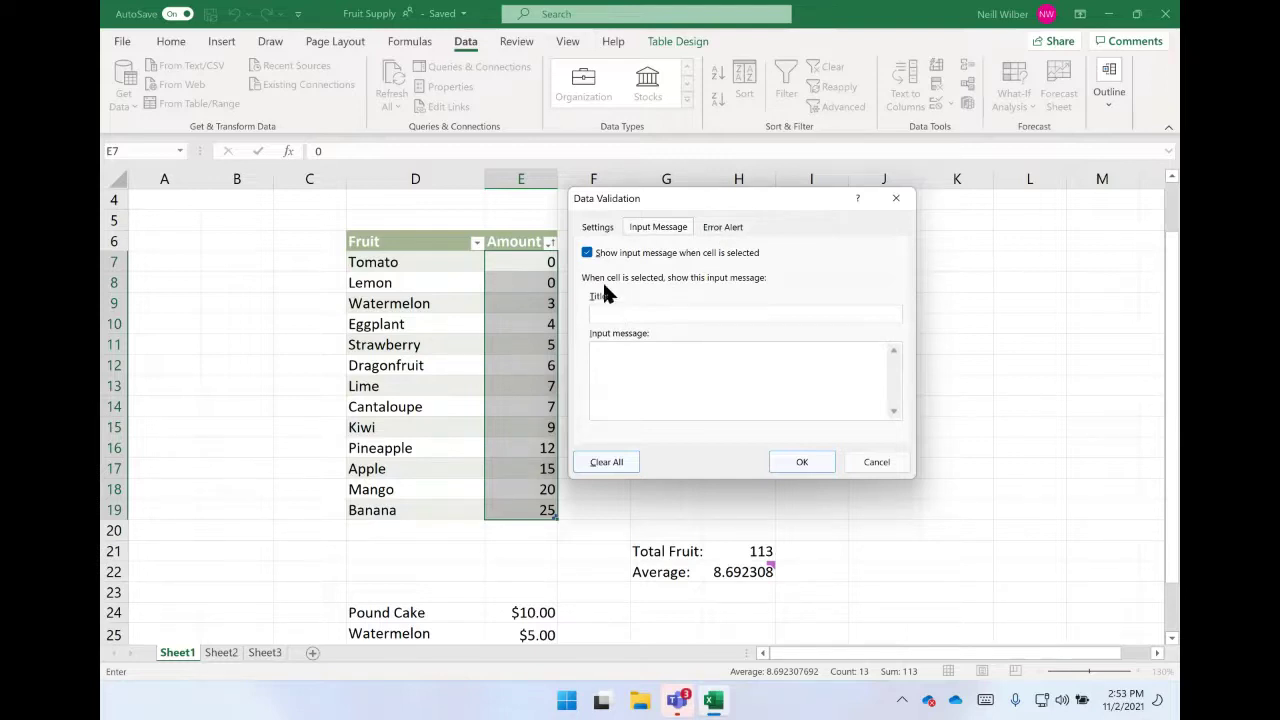
pyautogui.click(622, 309)
pyautogui.write('Enter a')
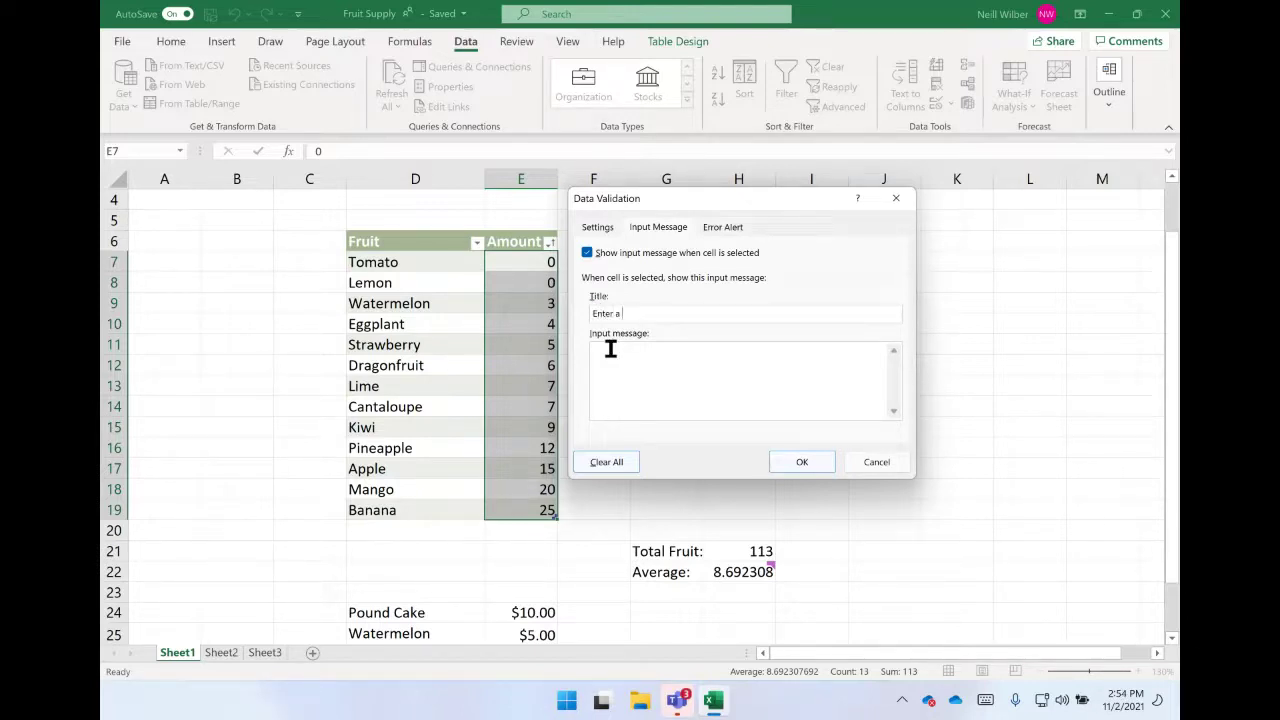
pyautogui.write(' whole n')
pyautogui.press('BackSpace')
pyautogui.press('BackSpace')
pyautogui.write(', positive number')
# - Set a Stop-style error alert with the message "I told you to use a PSITIVE WHOLE NUMBER!" and apply the validation rule
pyautogui.click(722, 227)
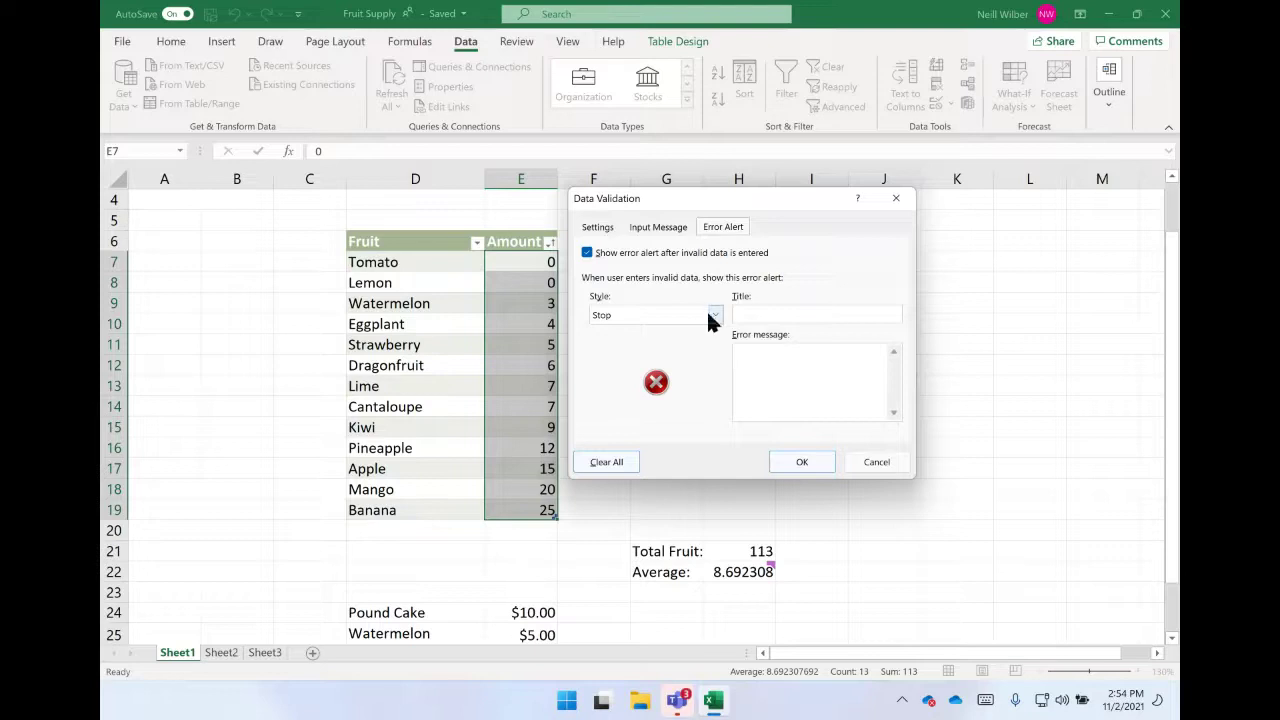
pyautogui.click(713, 316)
pyautogui.click(713, 318)
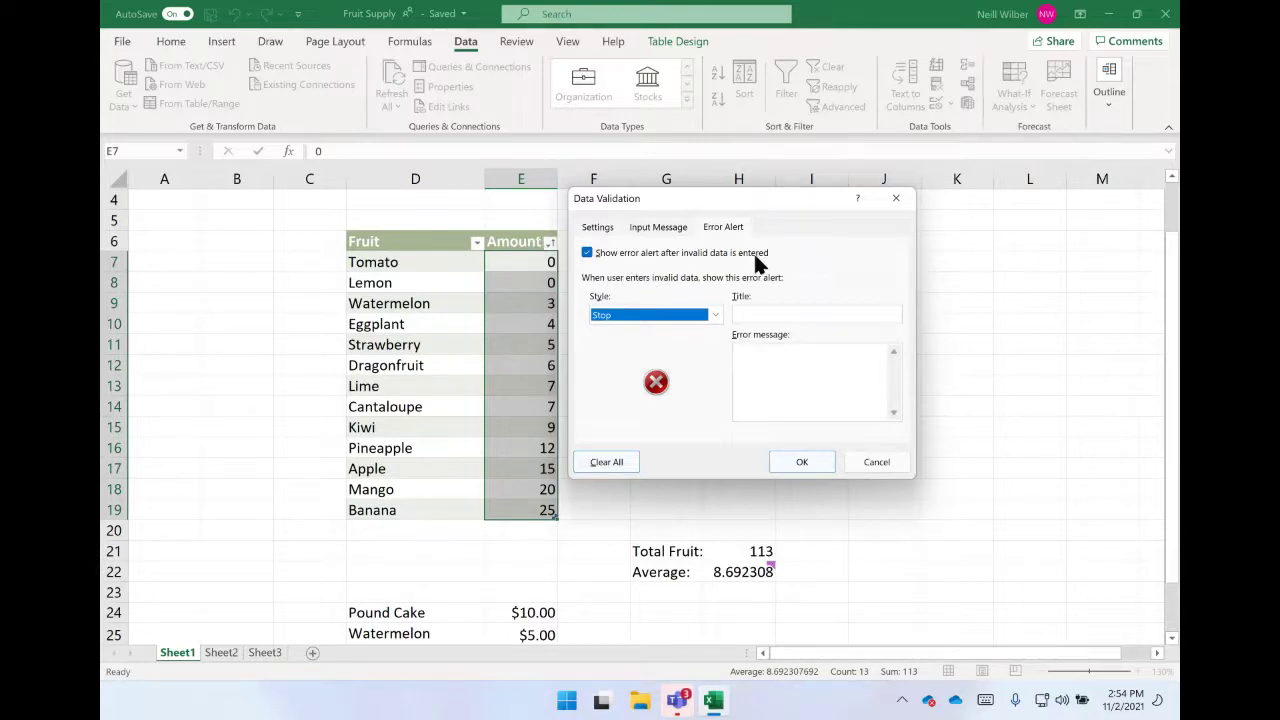
pyautogui.moveTo(657, 197); pyautogui.dragTo(700, 263)
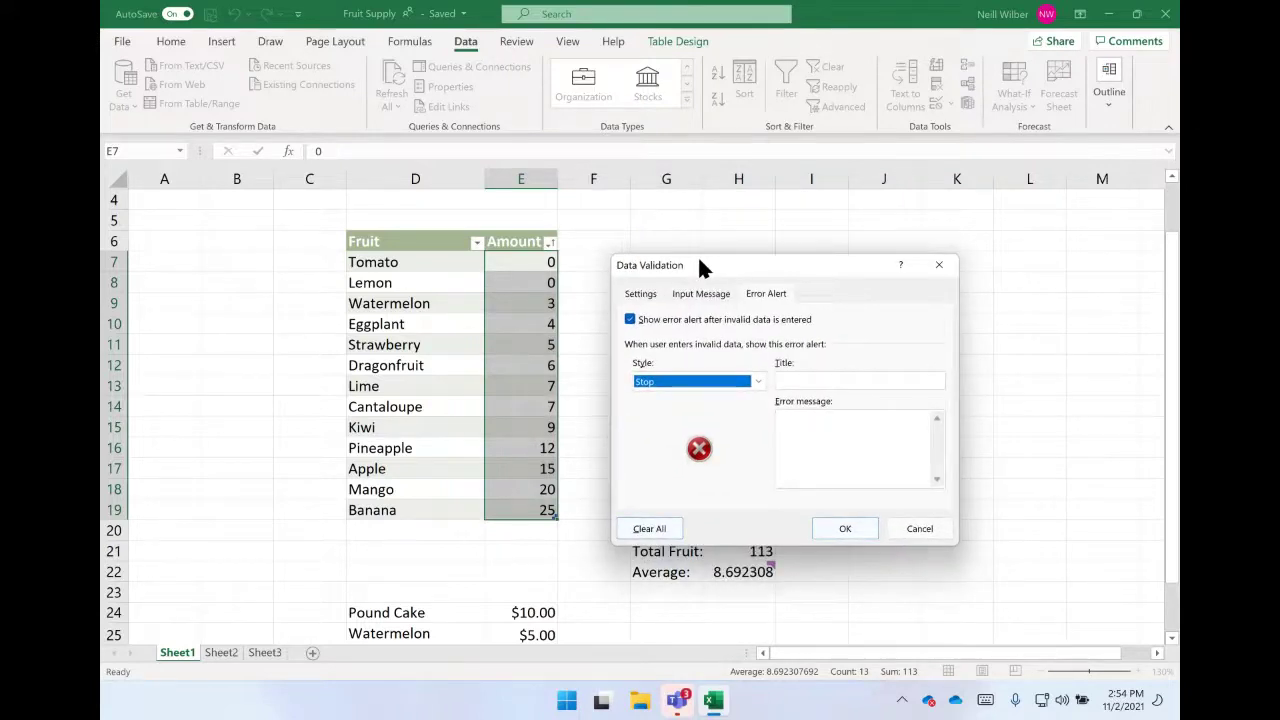
pyautogui.click(802, 383)
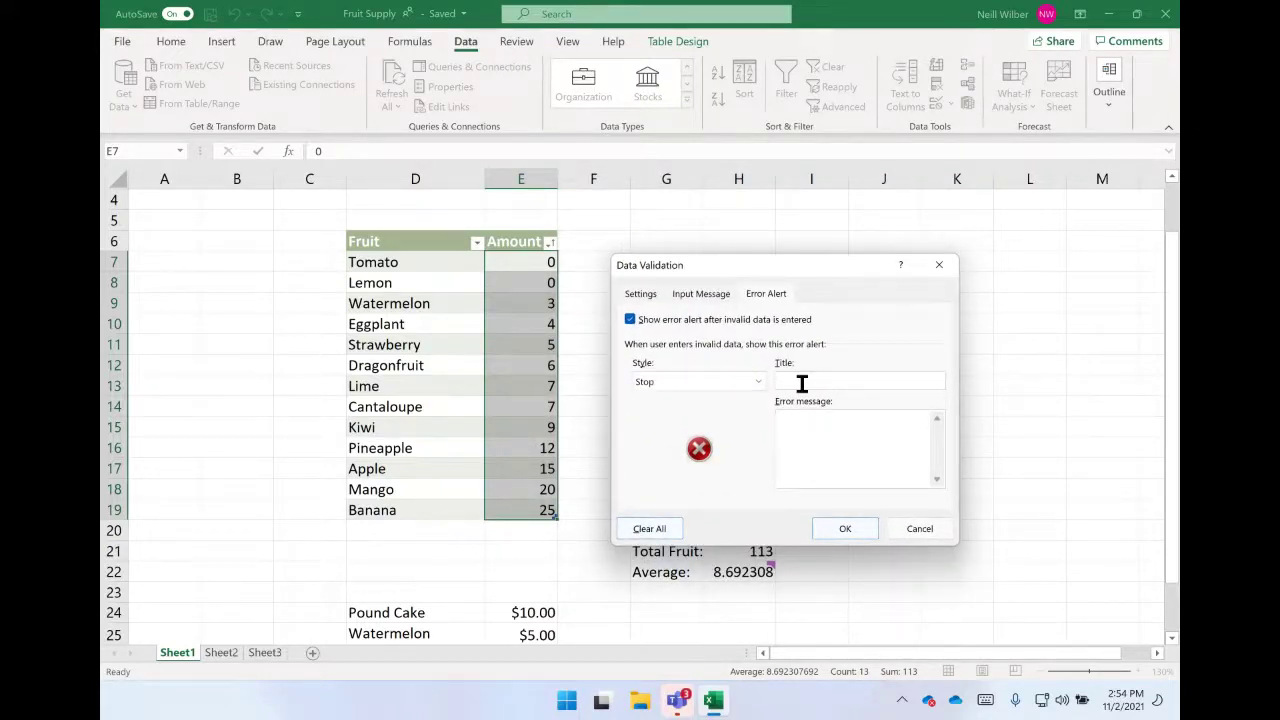
pyautogui.click(813, 440)
pyautogui.write('I told you')
pyautogui.write('to not')
pyautogui.press('BackSpace')
pyautogui.press('BackSpace')
pyautogui.press('BackSpace')
pyautogui.write('use a')
pyautogui.write(' positive')
pyautogui.press('BackSpace')
pyautogui.press('BackSpace')
pyautogui.press('BackSpace')
pyautogui.press('BackSpace')
pyautogui.press('BackSpace')
pyautogui.press('BackSpace')
pyautogui.press('BackSpace')
pyautogui.press('BackSpace')
pyautogui.press('BackSpace')
pyautogui.write('PSITIVE WHOLE NUMBER!')
pyautogui.click(840, 530)
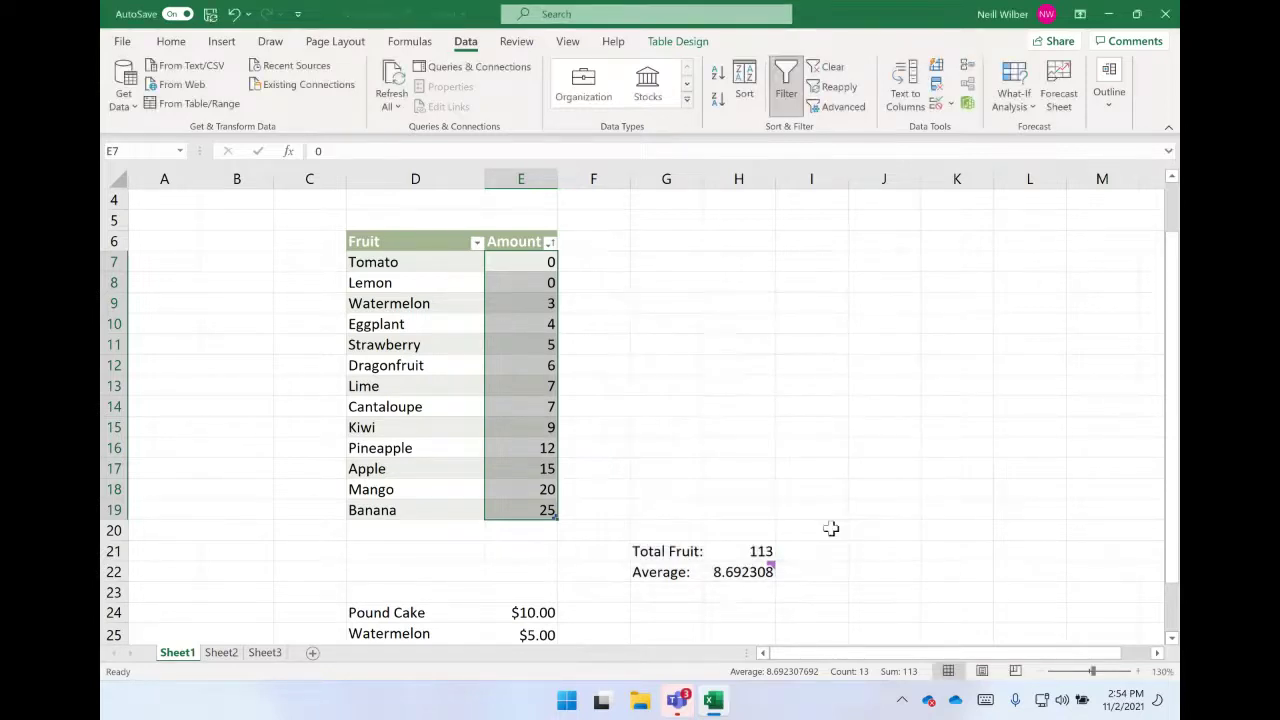
# - Try to enter -7 as the Lemon amount in cell E8, and dismiss the entry
pyautogui.doubleClick(532, 283)
pyautogui.press('BackSpace')
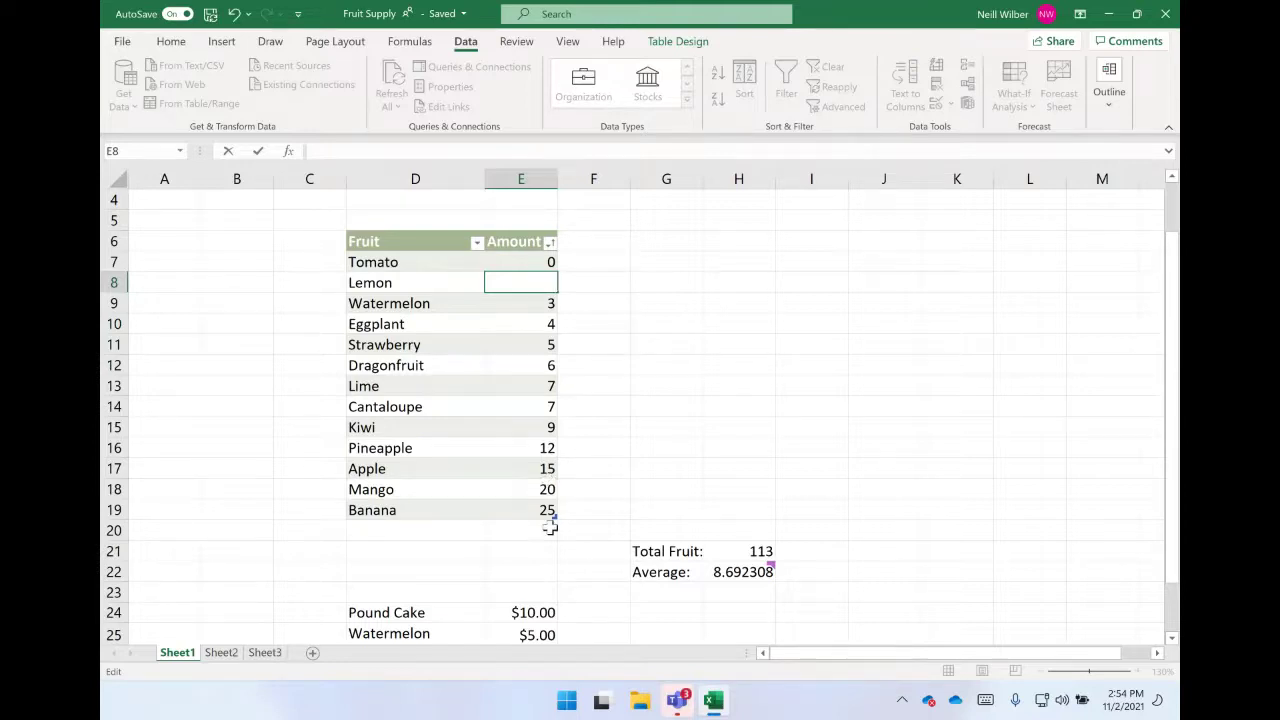
pyautogui.write('-7')
pyautogui.press('Return')
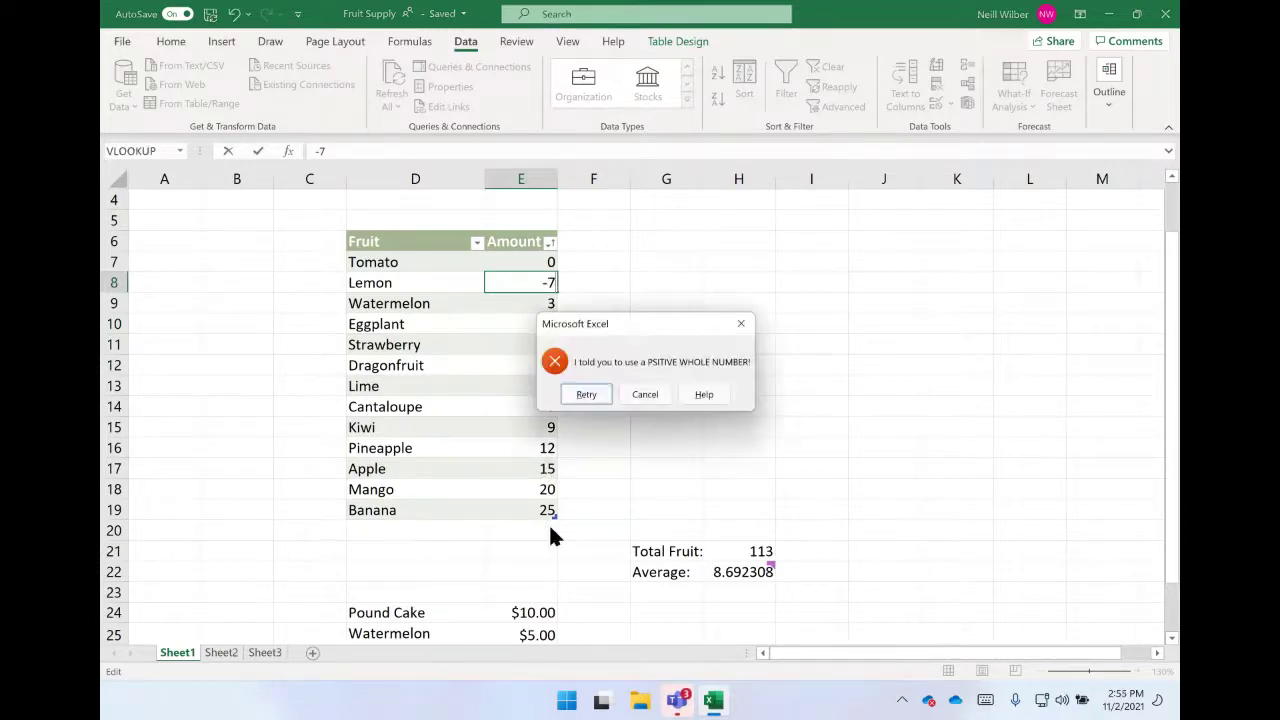
pyautogui.click(742, 324)
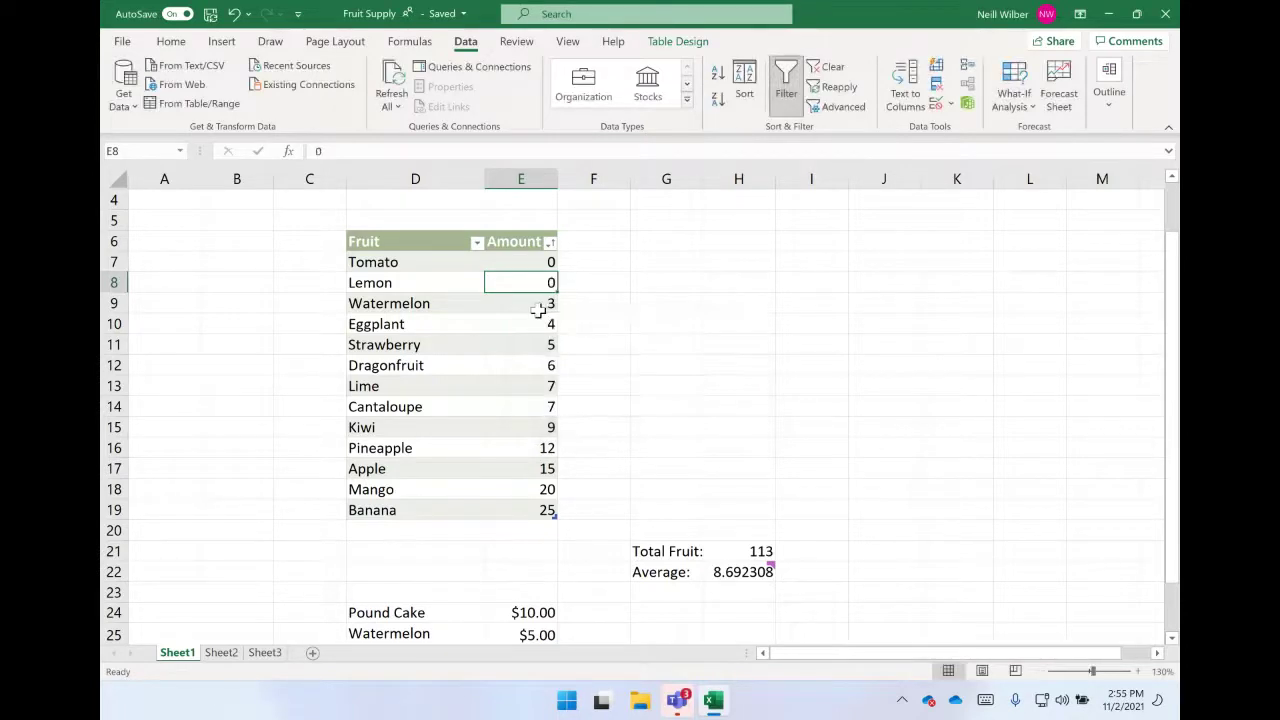
pyautogui.click(530, 302)
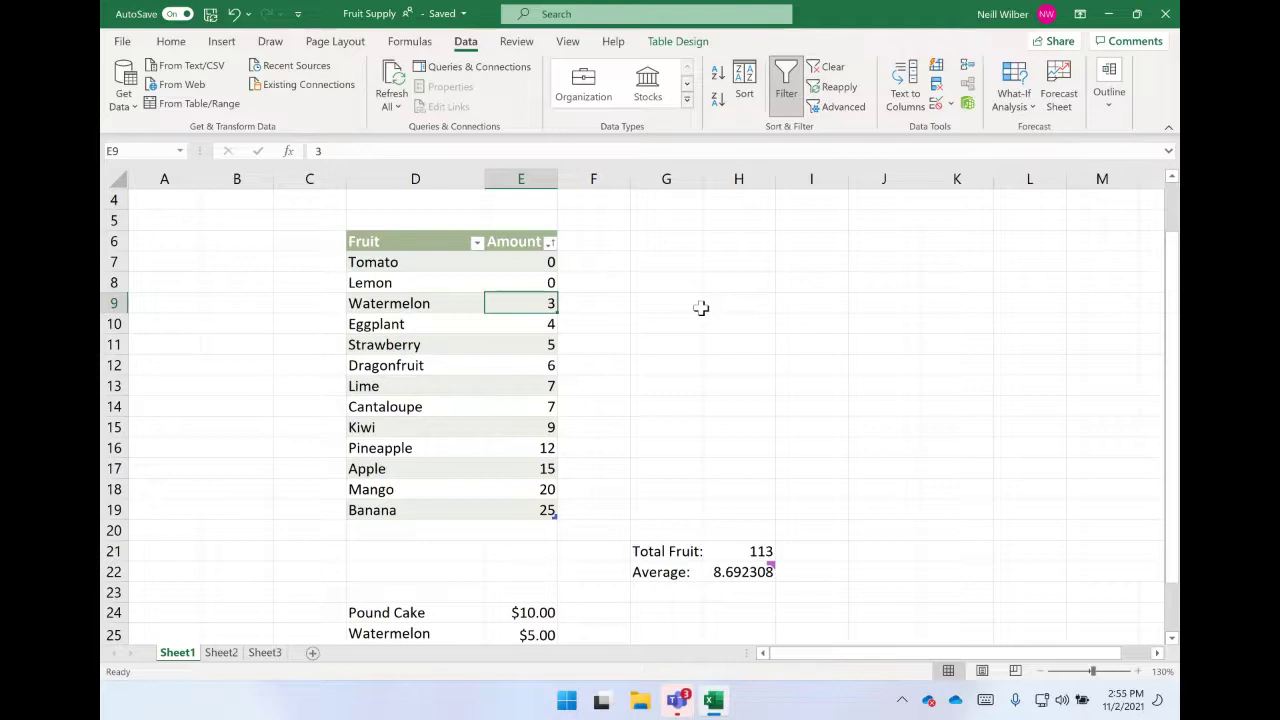
pyautogui.scroll(-3, 623, 456)
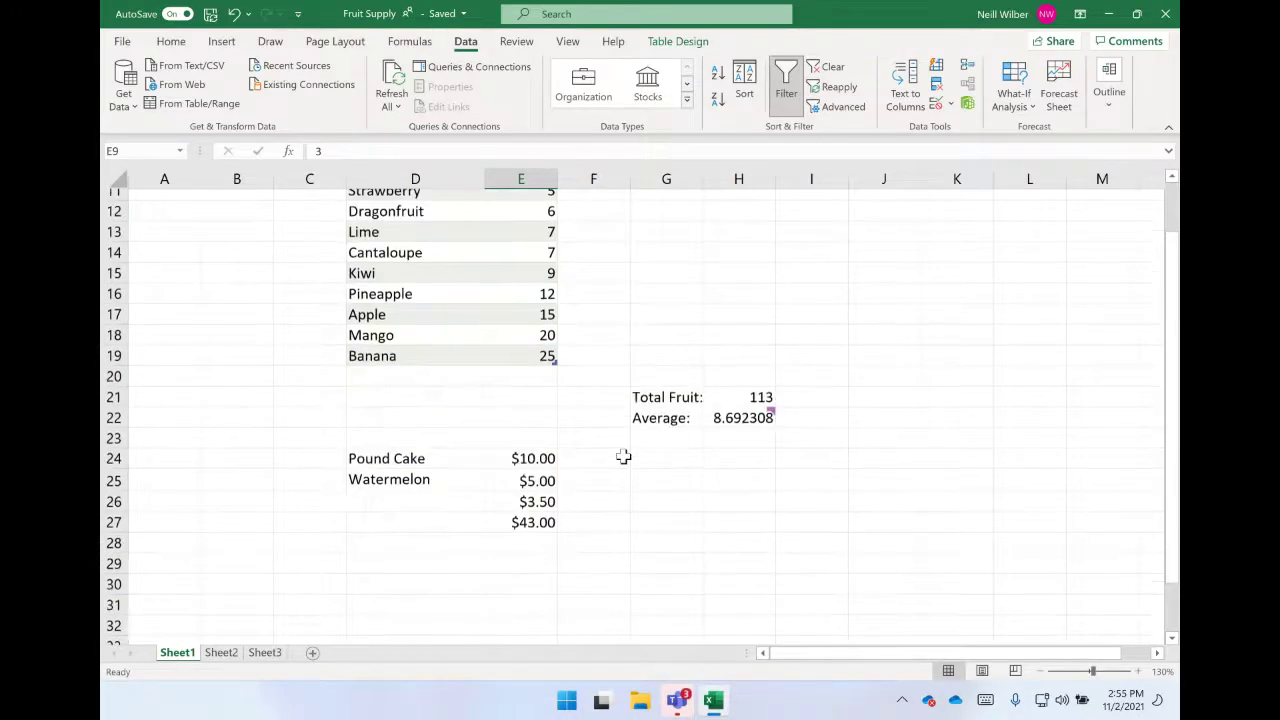
pyautogui.scroll(2, 623, 456)
pyautogui.scroll(1, 623, 456)
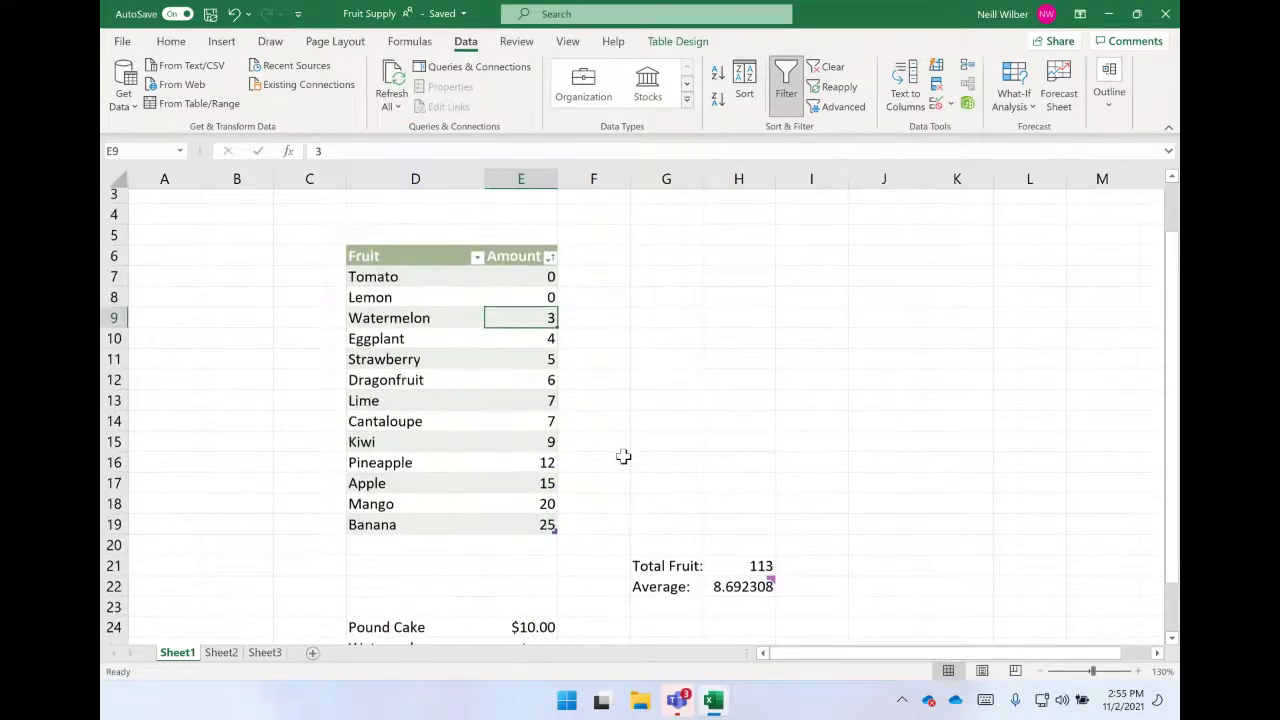
pyautogui.scroll(-2, 623, 456)
pyautogui.scroll(1, 623, 456)
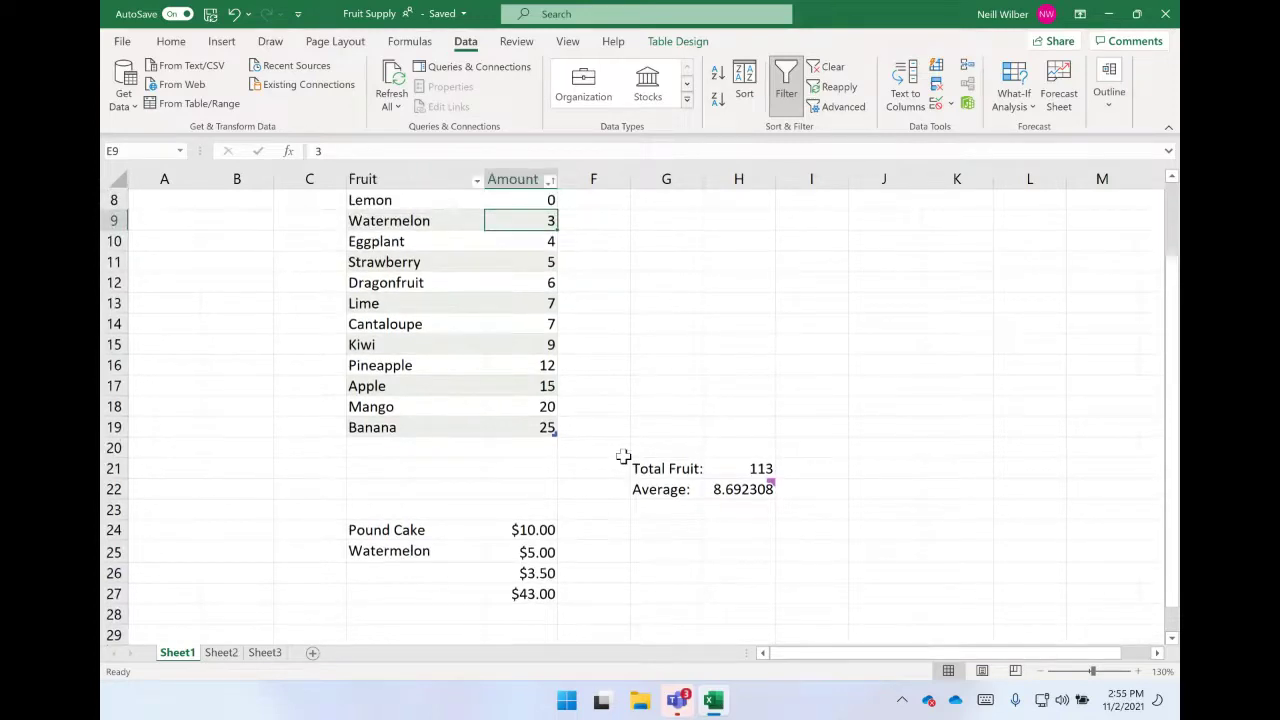
pyautogui.scroll(1, 623, 456)
pyautogui.scroll(1, 623, 456)
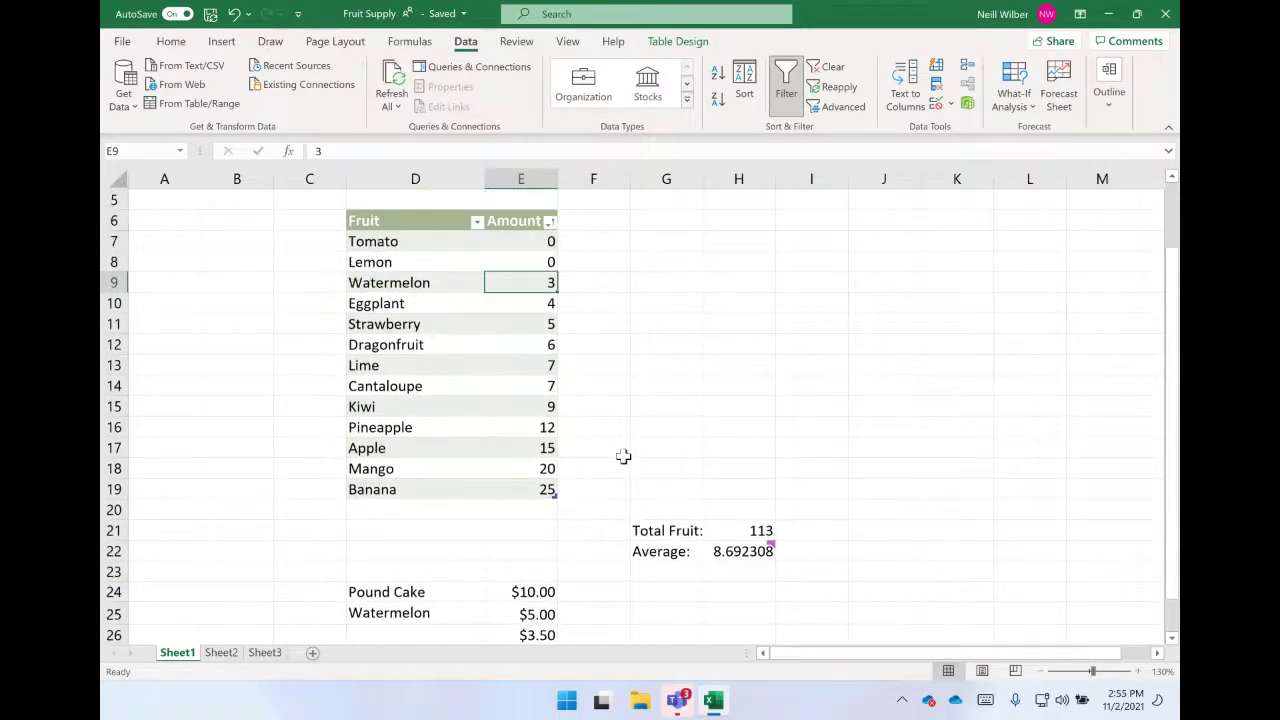
# - Inspect the Total Fruit and Average formulas in cells H21 and H22, including the comment on the average
pyautogui.click(744, 531)
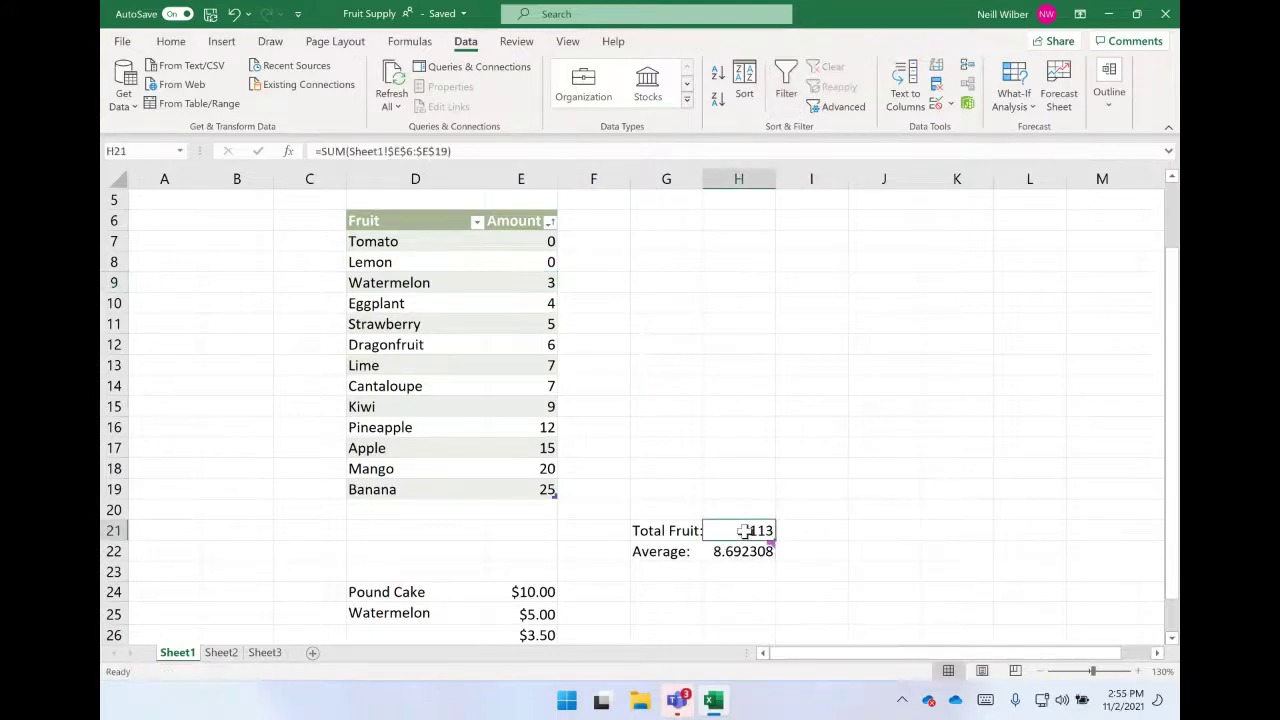
pyautogui.click(716, 552)
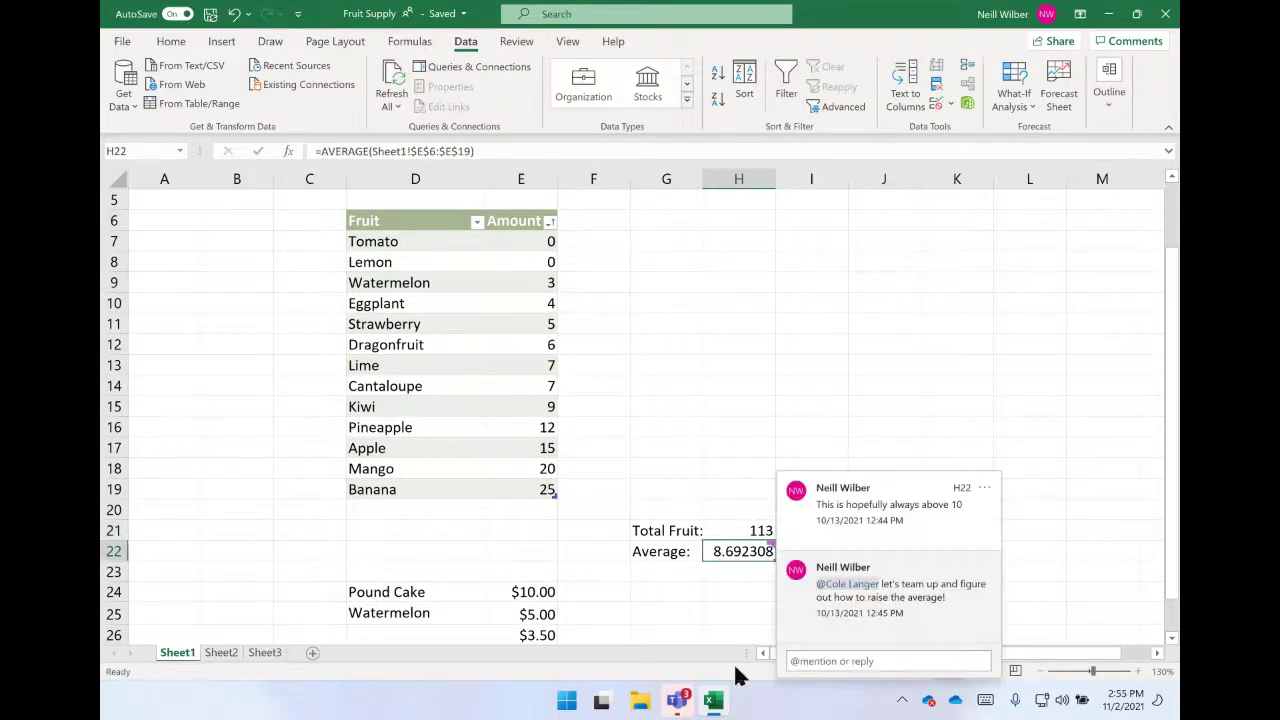
pyautogui.click(728, 532)
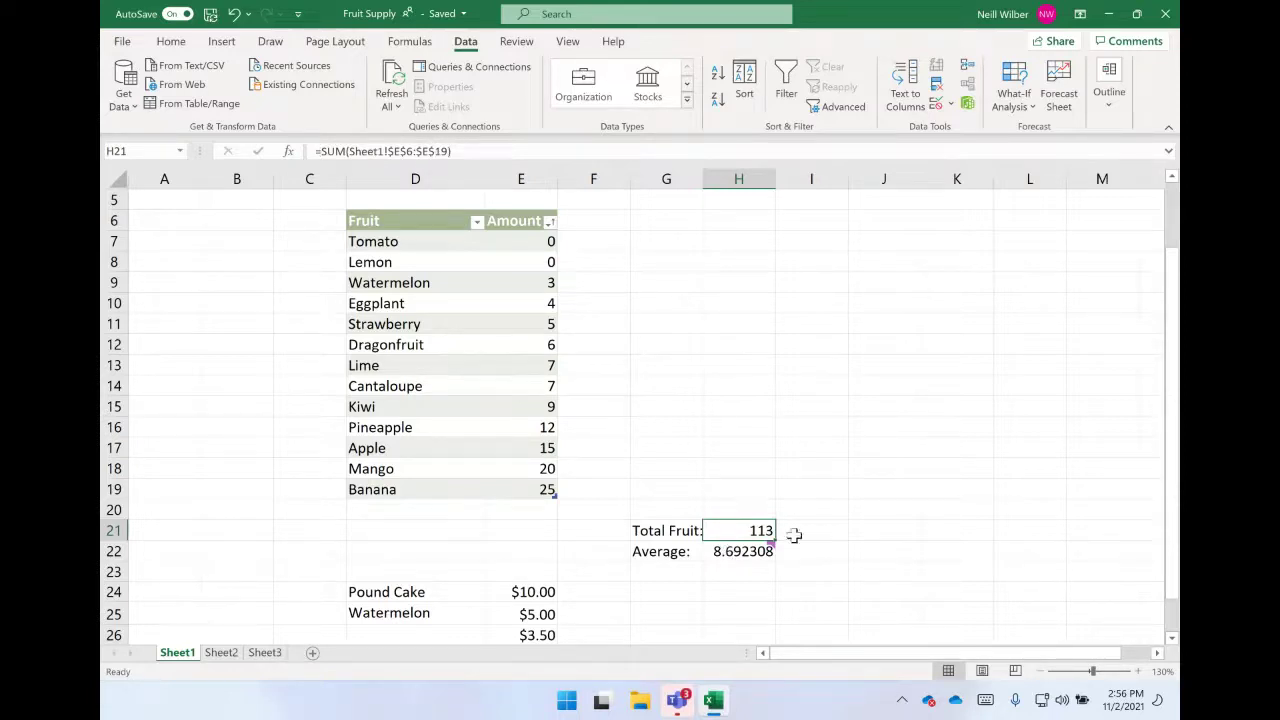
# - Clear the Total Fruit formula from cell H21
pyautogui.moveTo(757, 545)
pyautogui.click(472, 153)
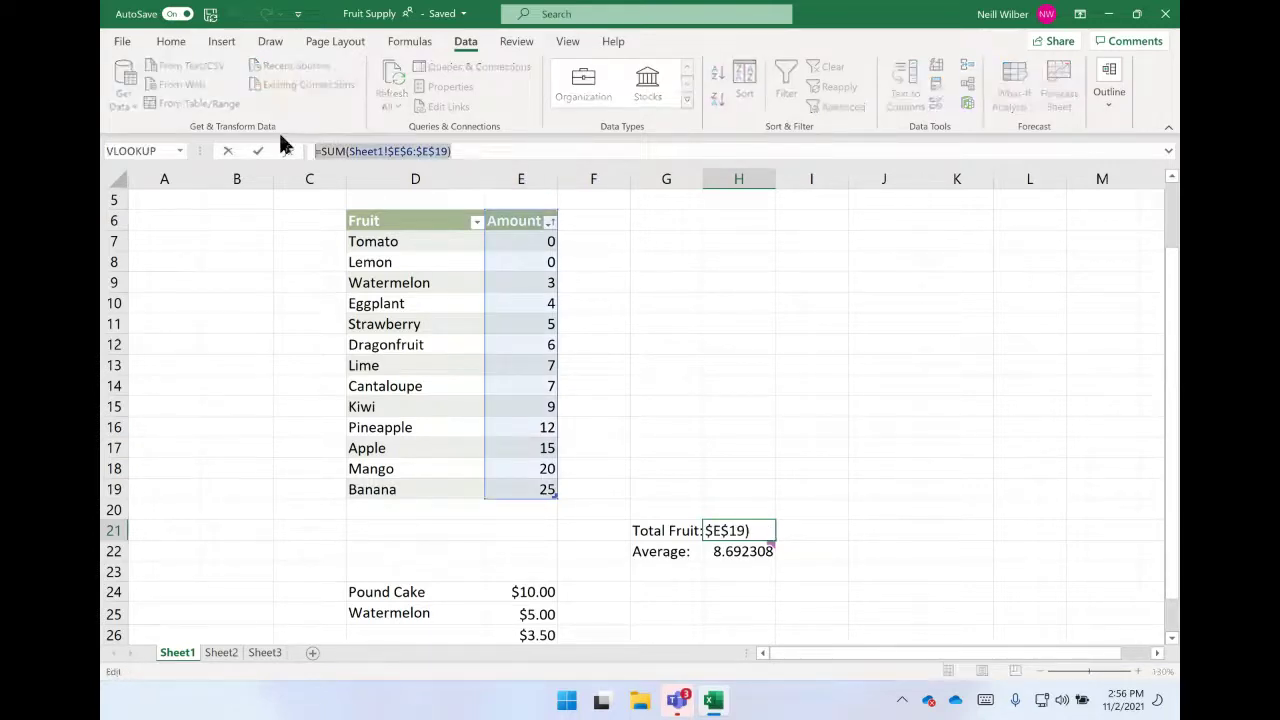
pyautogui.press('BackSpace')
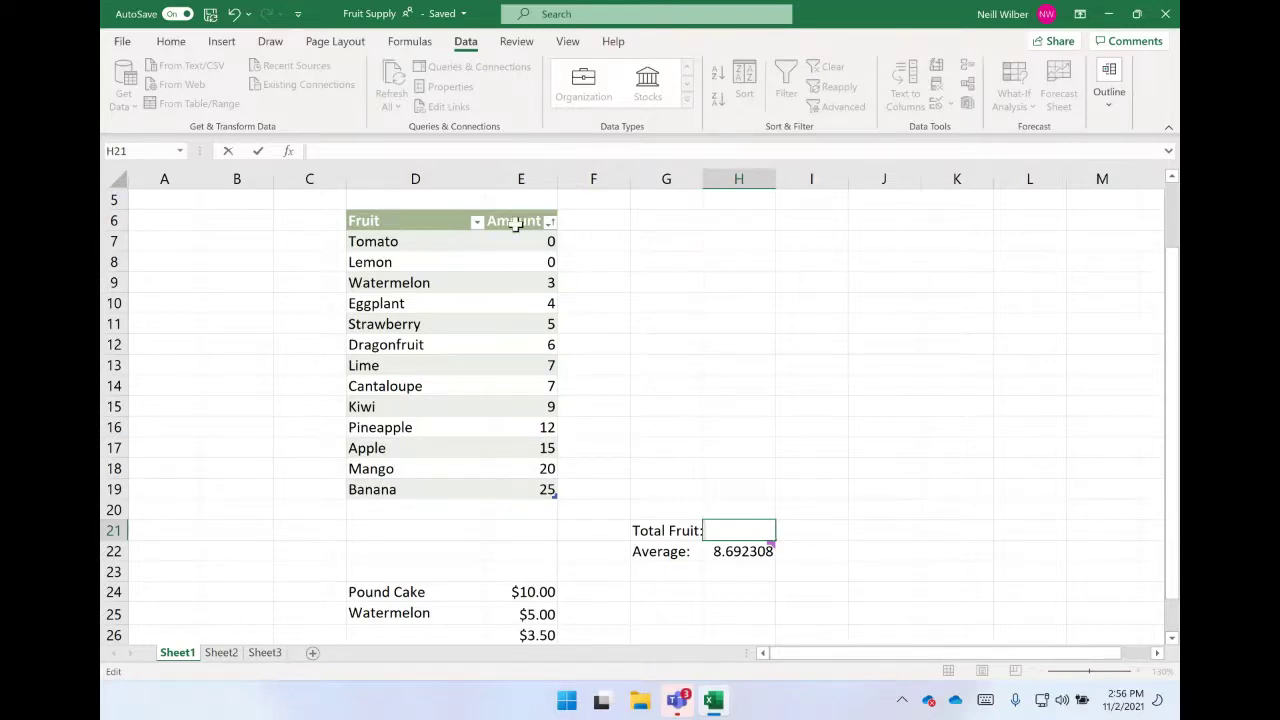
# - Try to build the Total Fruit formula in cell H21 with an equals sign, AutoSum's Sum and the Amount cells
pyautogui.moveTo(515, 224); pyautogui.dragTo(494, 483)
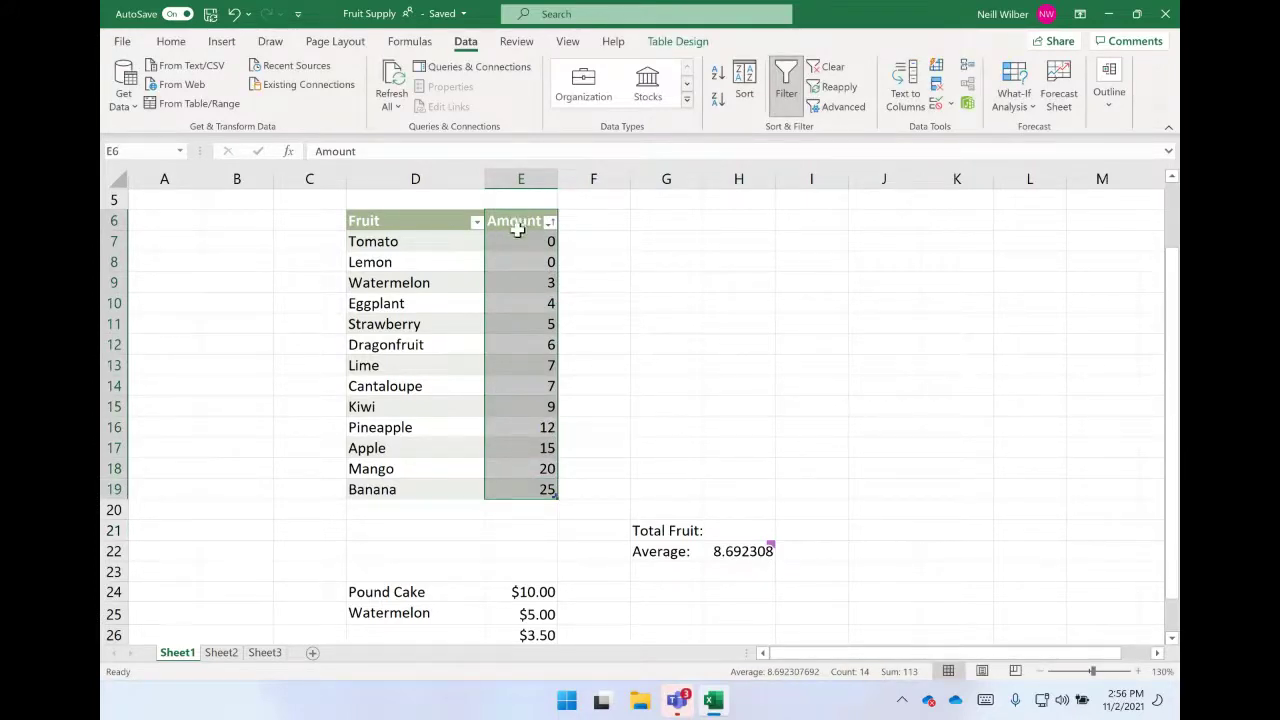
pyautogui.click(722, 532)
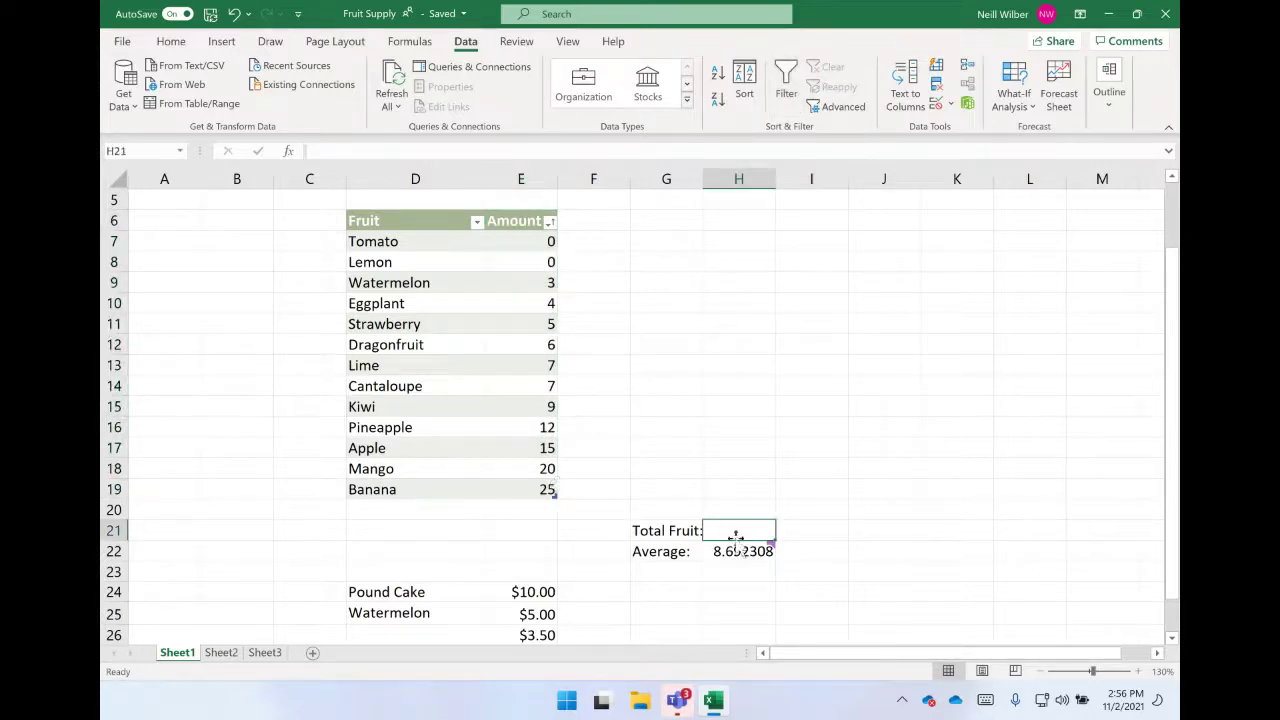
pyautogui.click(438, 150)
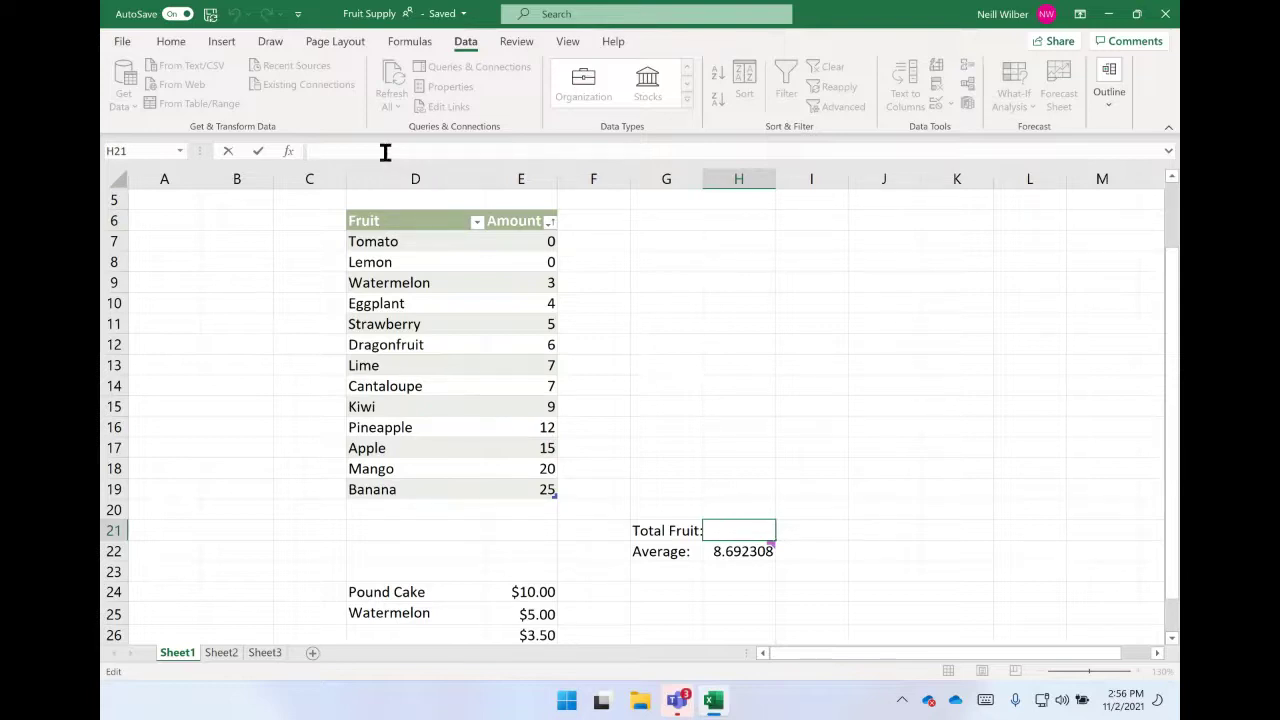
pyautogui.write('=')
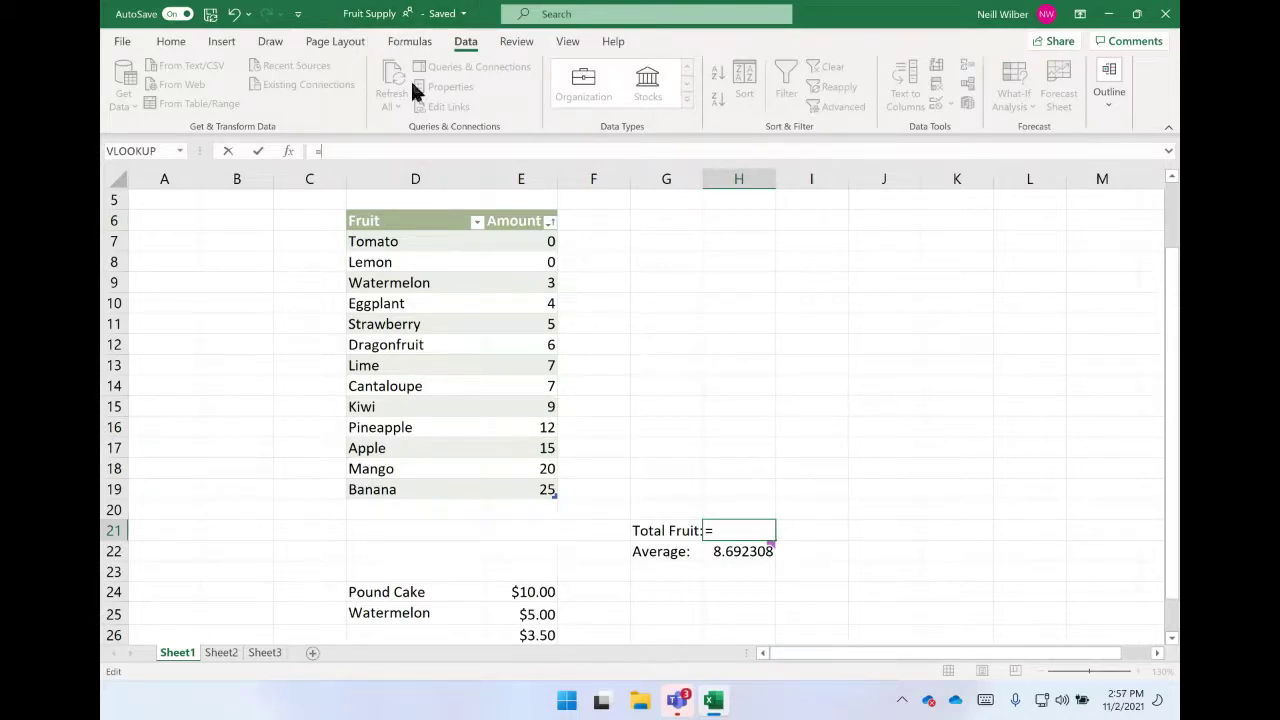
pyautogui.click(406, 44)
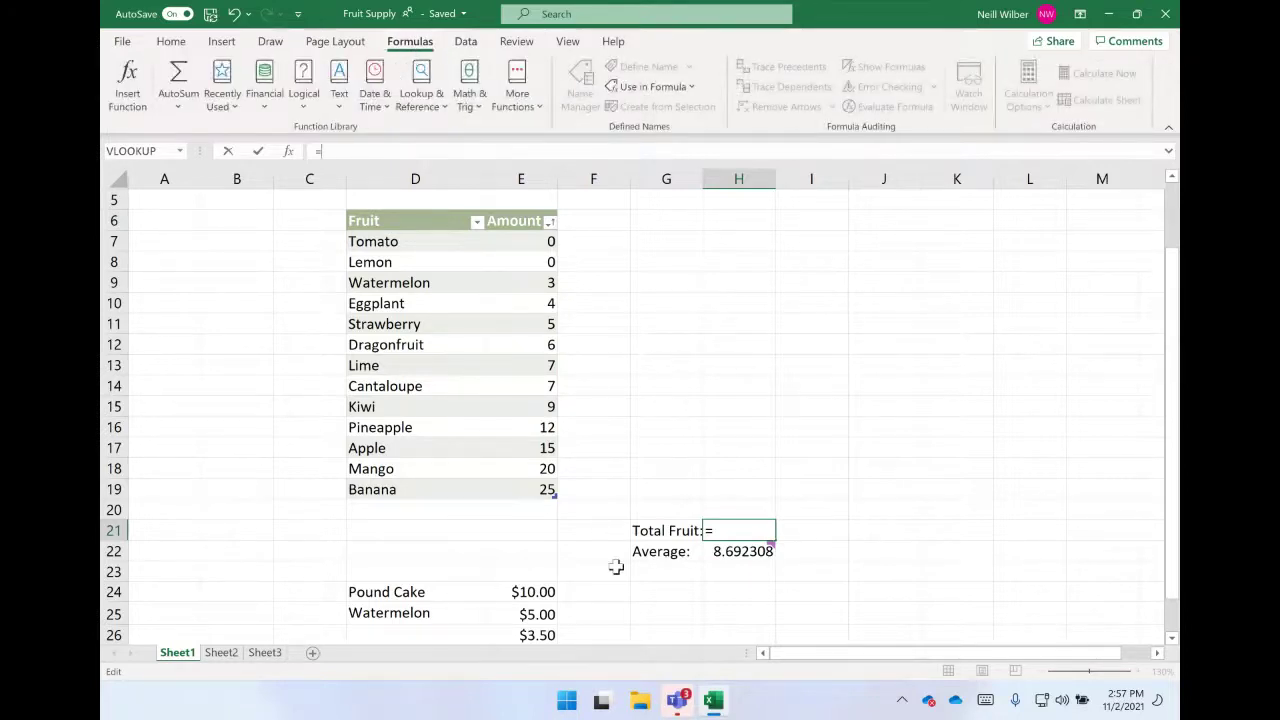
pyautogui.click(172, 99)
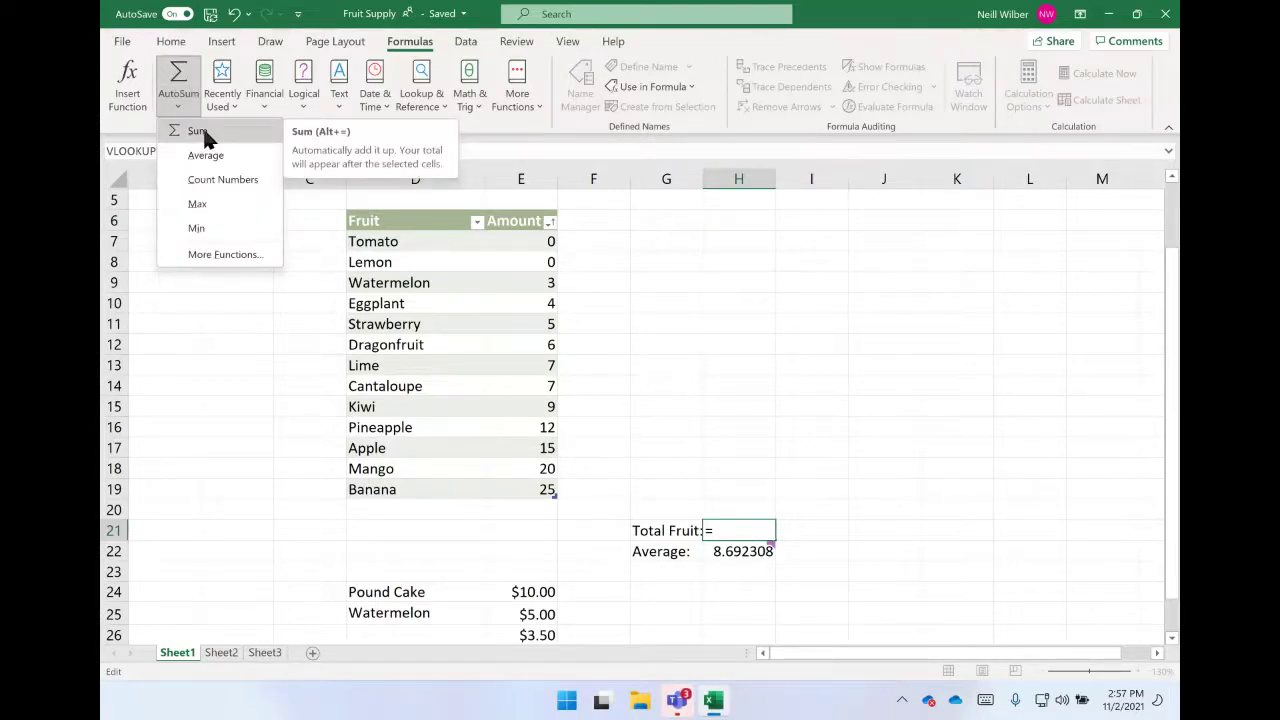
pyautogui.click(197, 131)
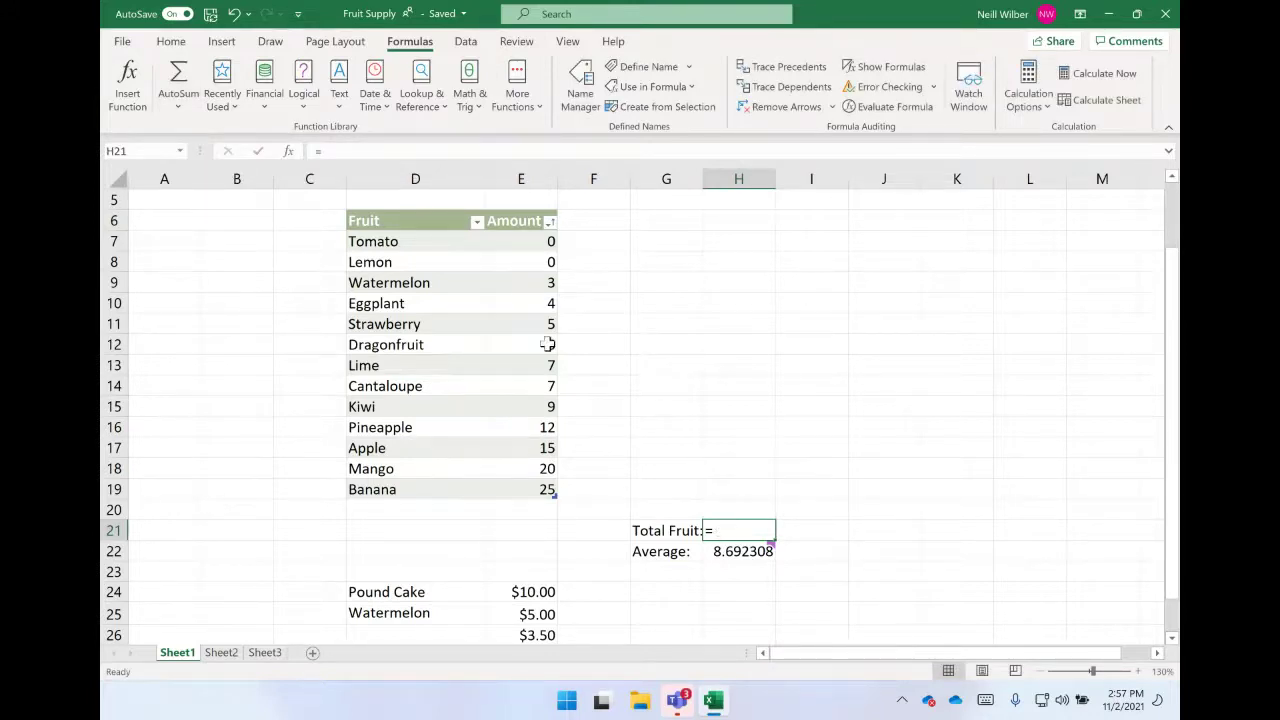
pyautogui.moveTo(520, 241); pyautogui.dragTo(504, 514)
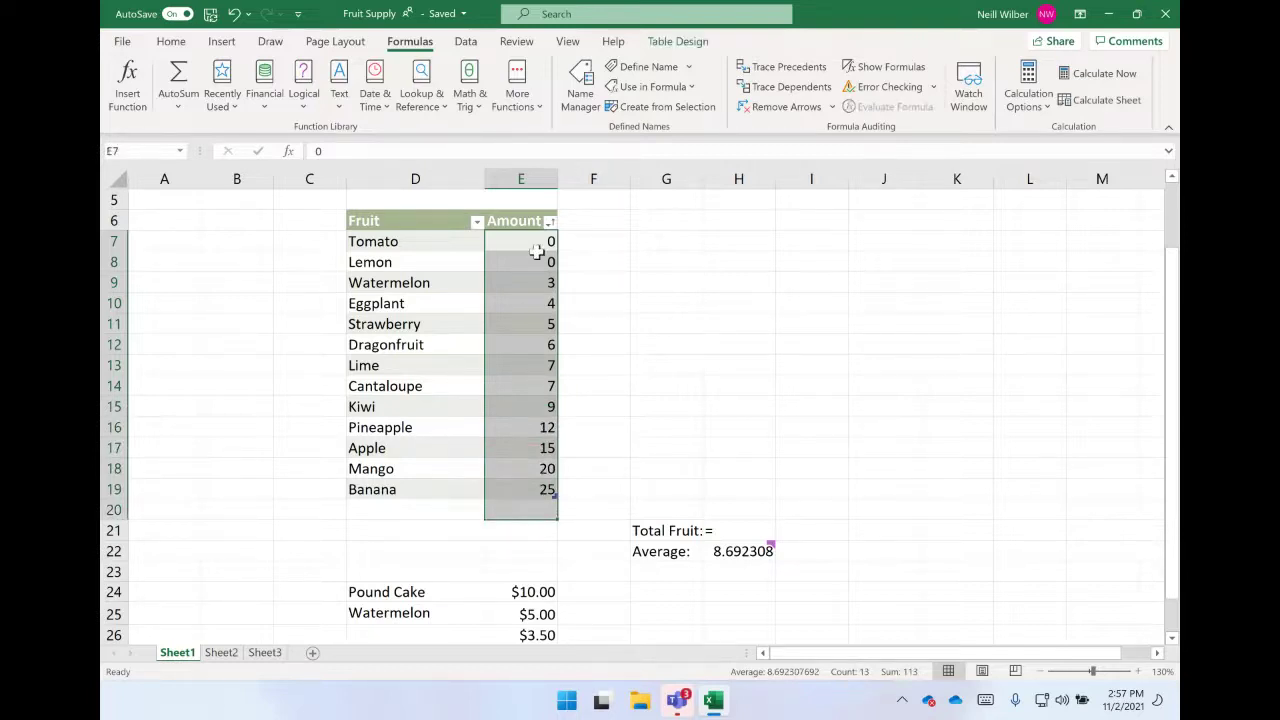
pyautogui.click(748, 531)
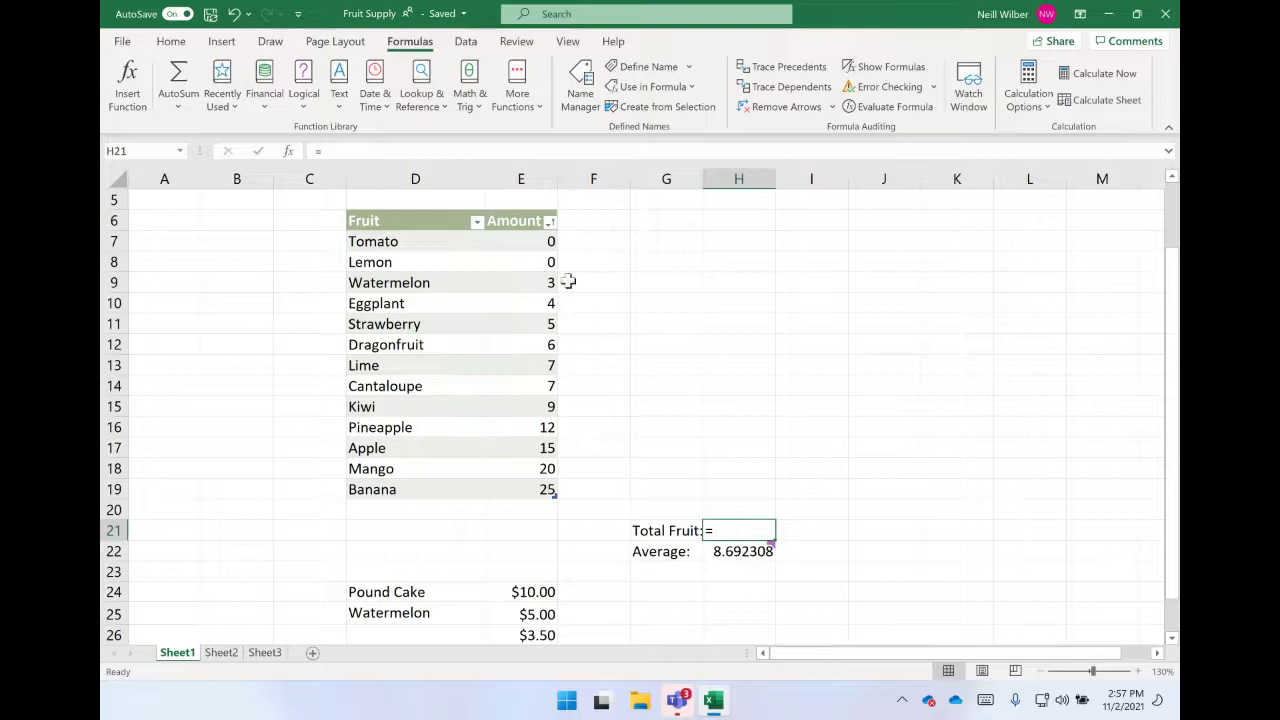
# - Insert the SUM function in cell H21 with the whole Amount column, header included, as Number1
pyautogui.doubleClick(722, 531)
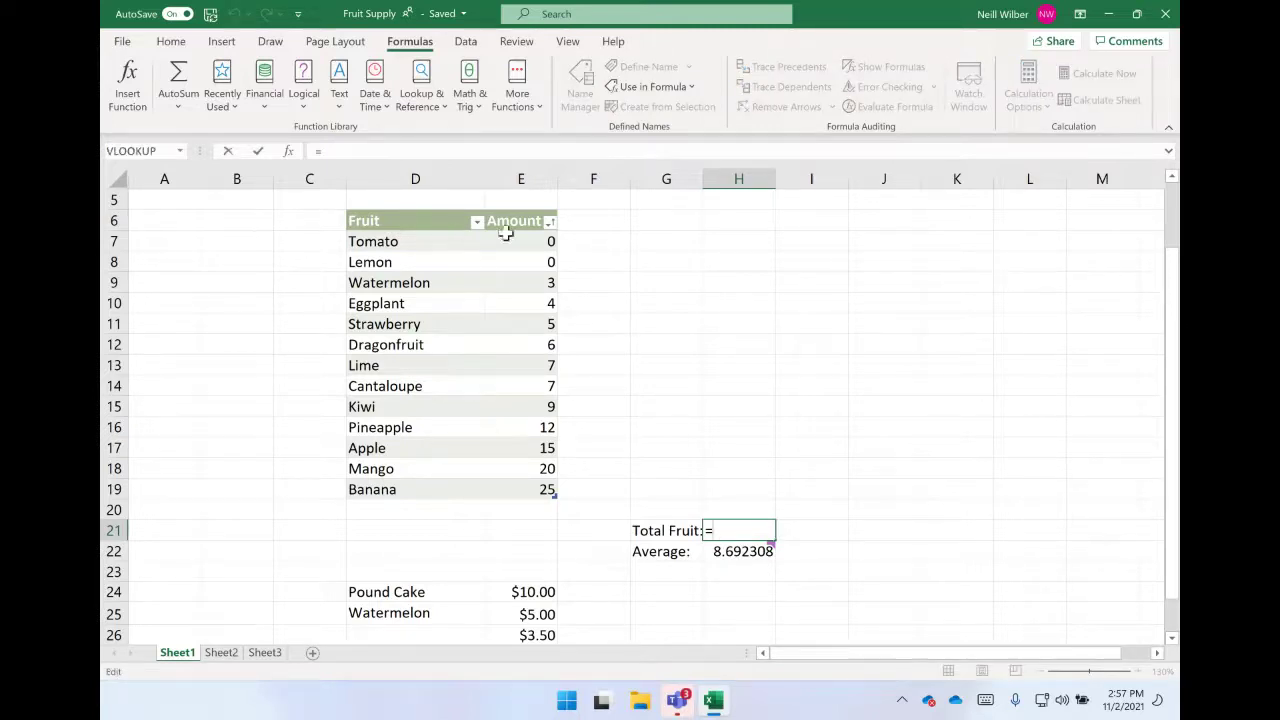
pyautogui.click(180, 150)
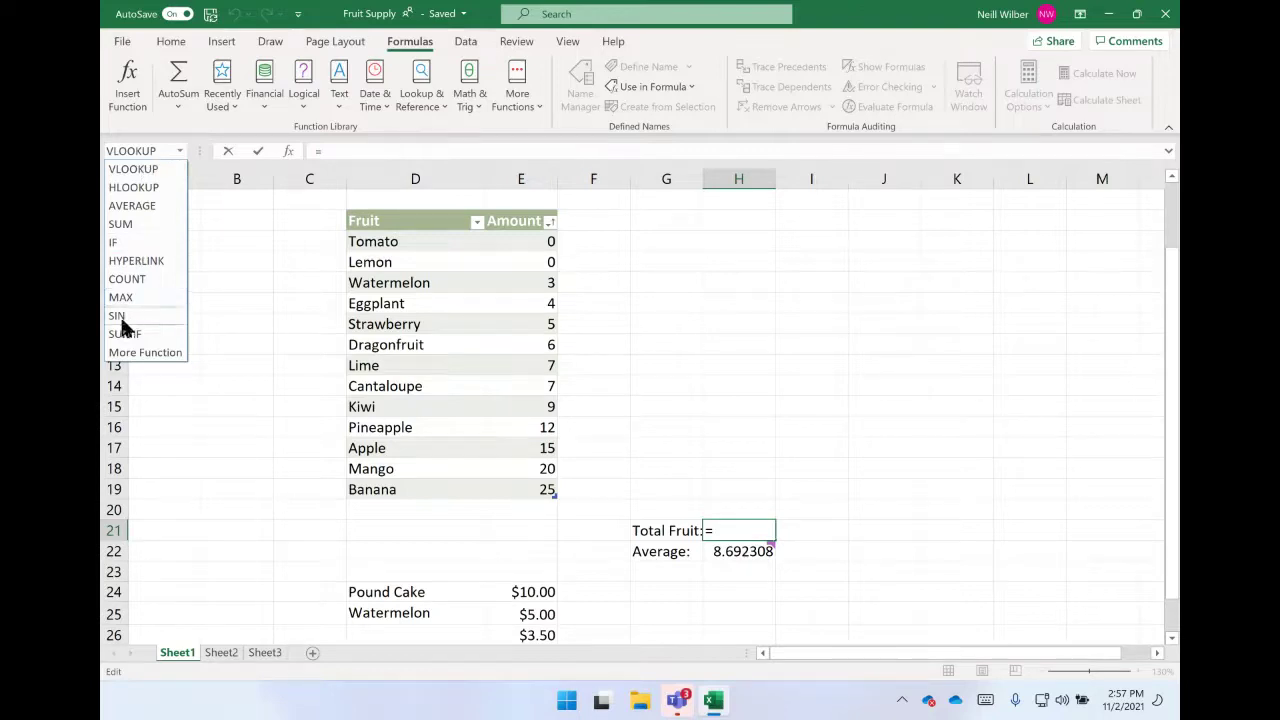
pyautogui.click(121, 225)
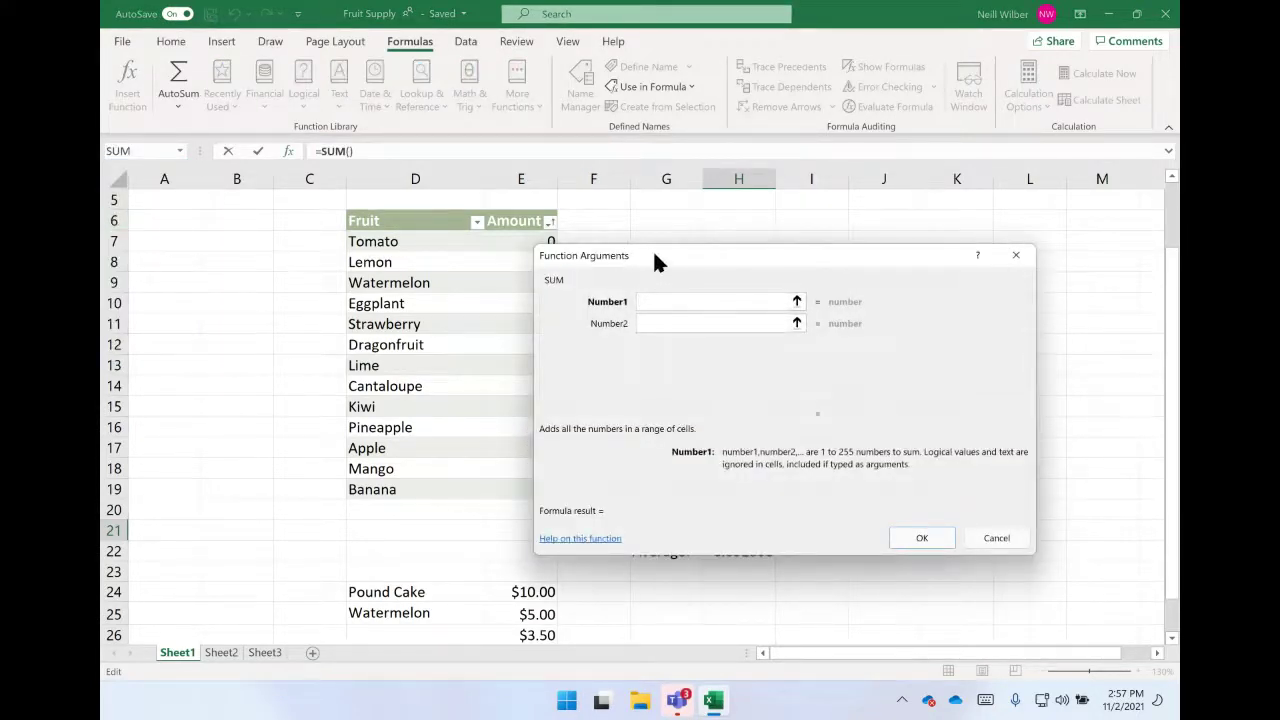
pyautogui.moveTo(651, 262); pyautogui.dragTo(760, 170)
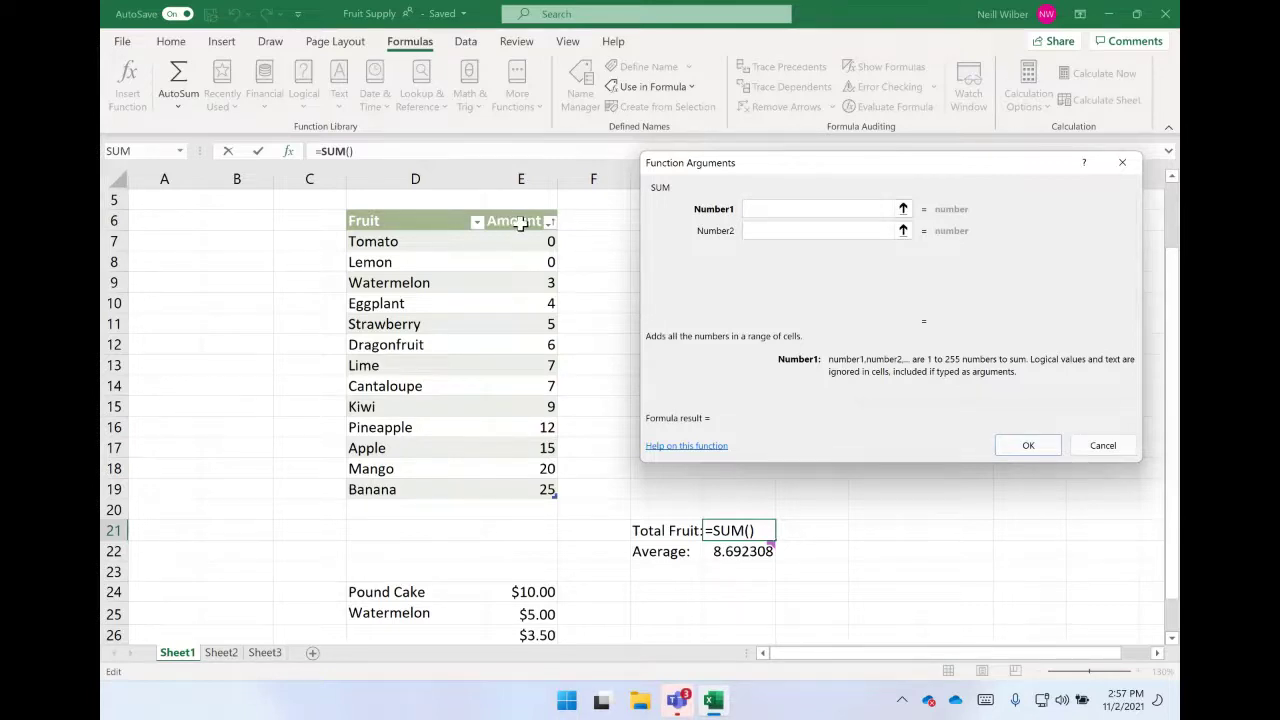
pyautogui.moveTo(520, 224); pyautogui.dragTo(487, 489)
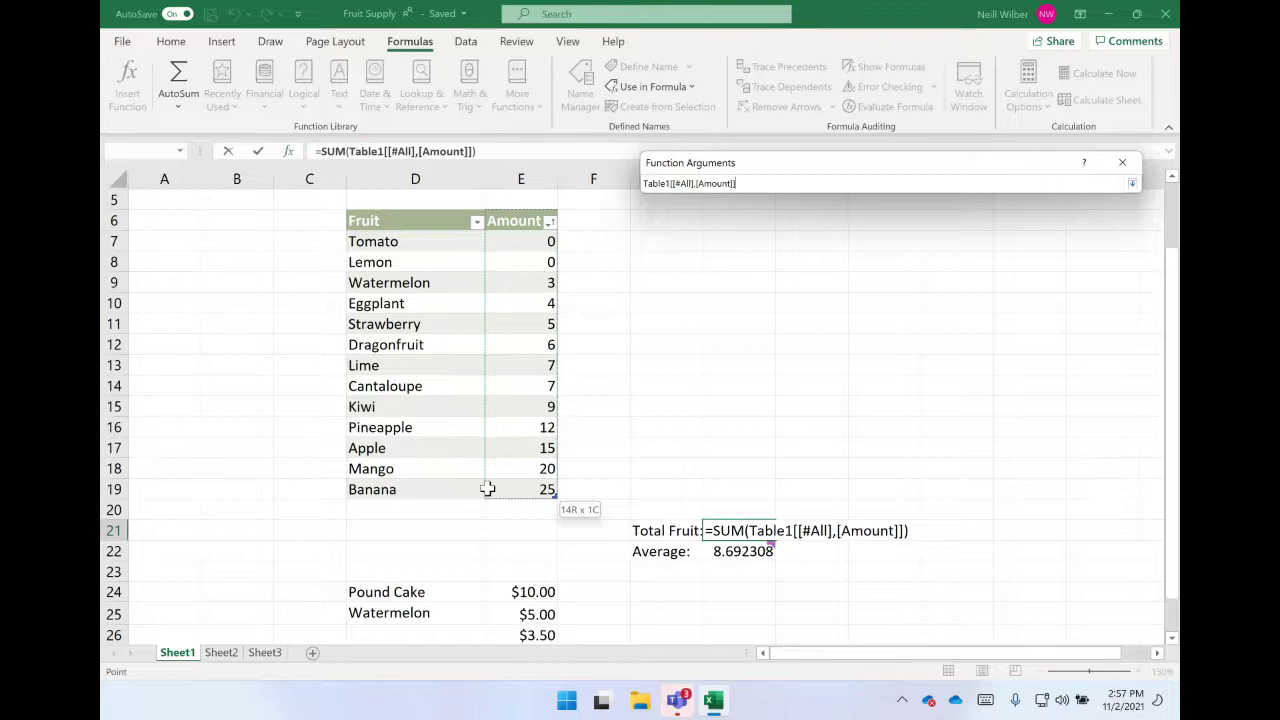
pyautogui.moveTo(487, 489); pyautogui.dragTo(487, 489)
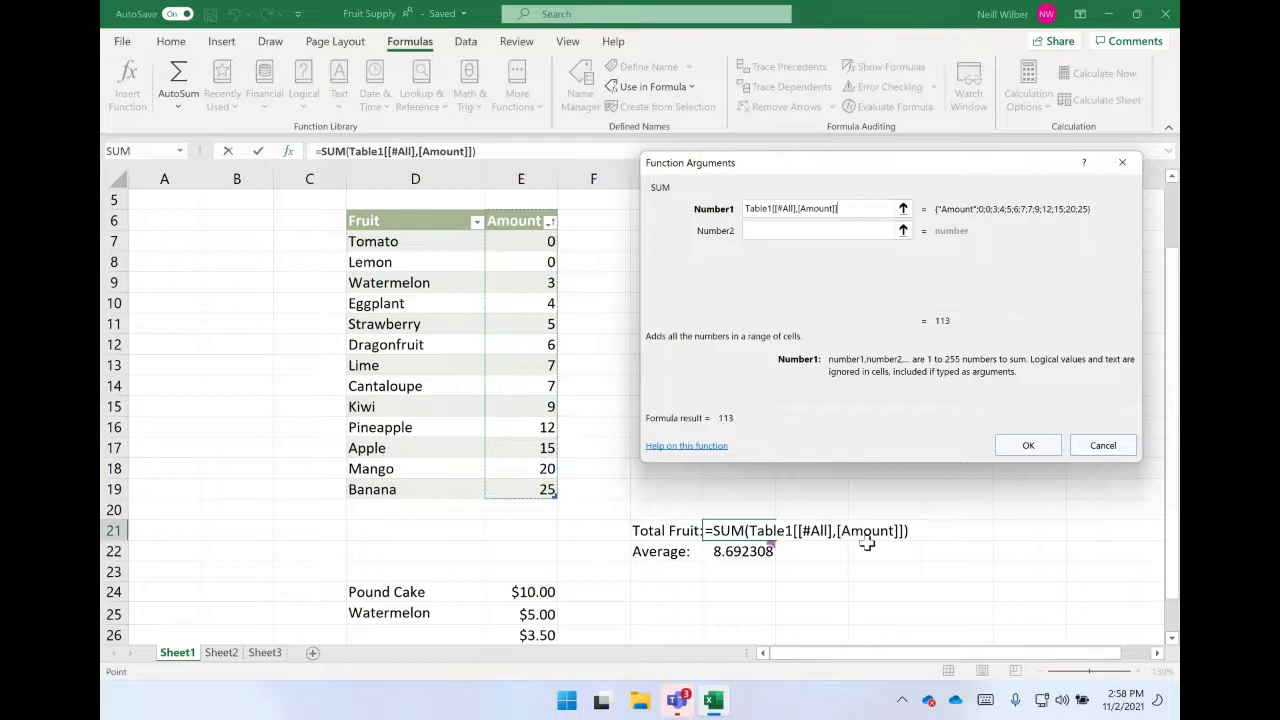
# - Visit Sheet2 and return to Sheet1 with the SUM arguments open, then commit the H21 formula as =SUM(Sheet1)
pyautogui.click(222, 653)
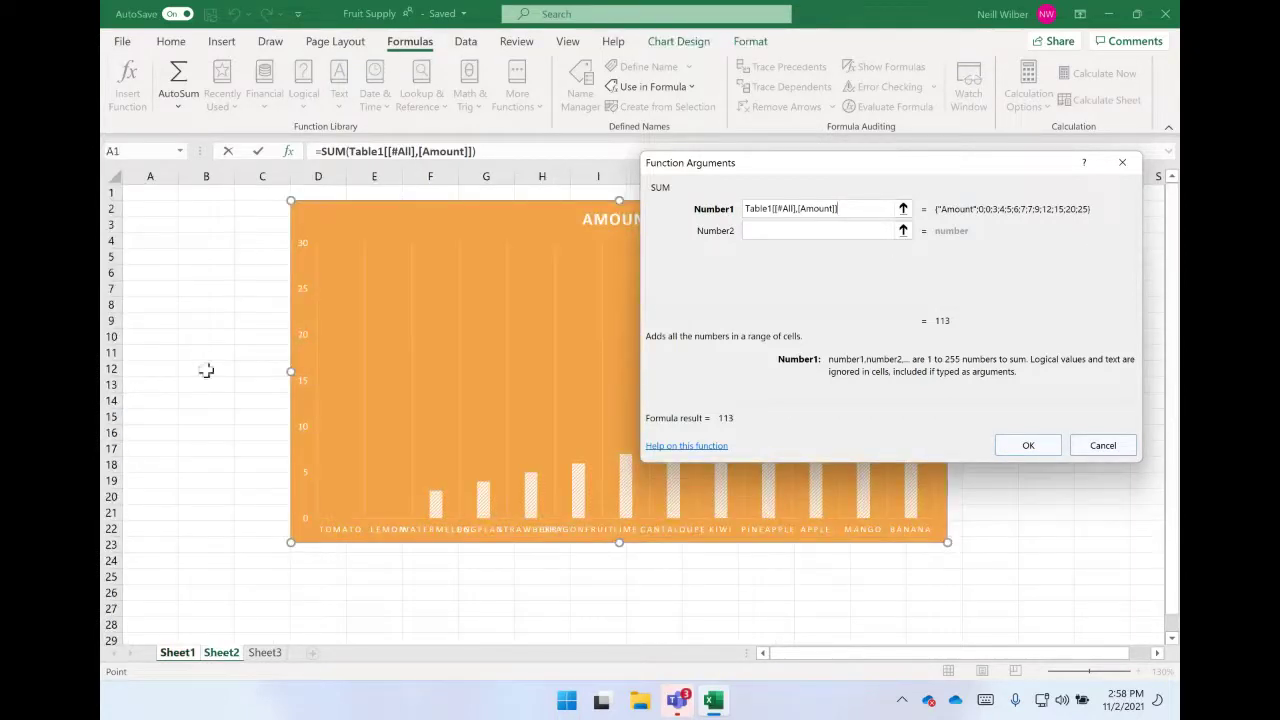
pyautogui.click(184, 654)
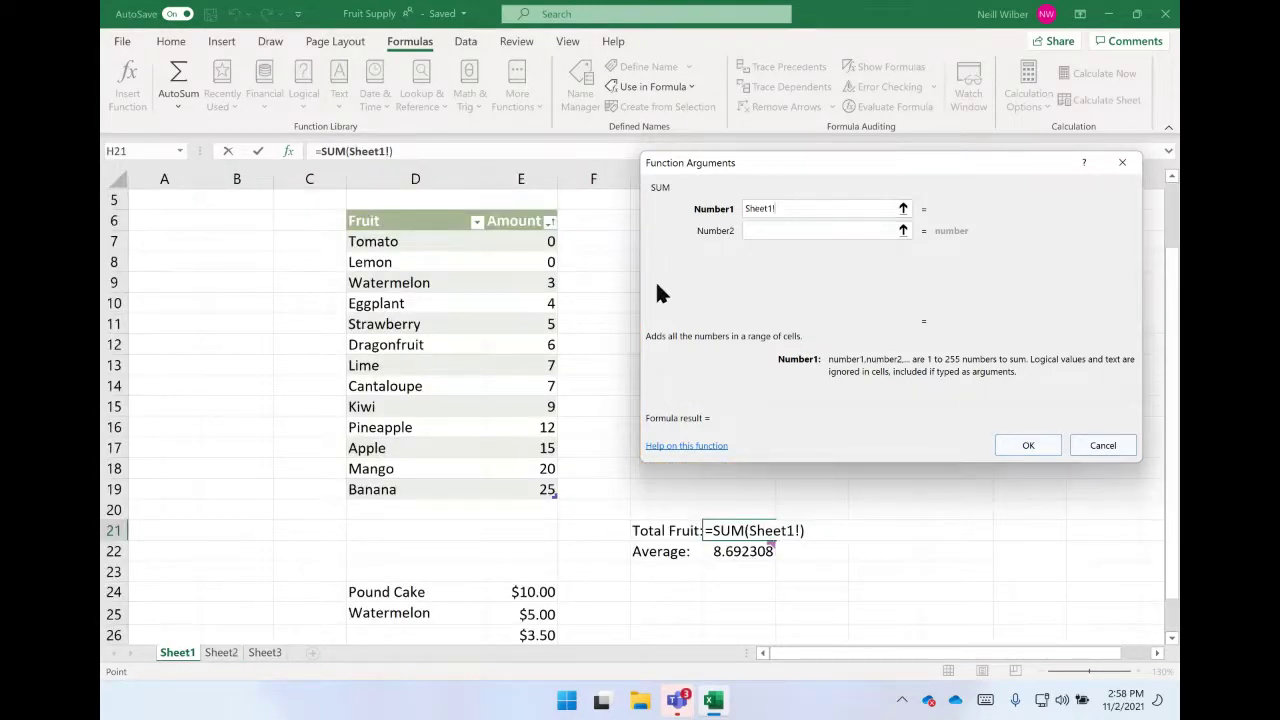
pyautogui.click(1030, 446)
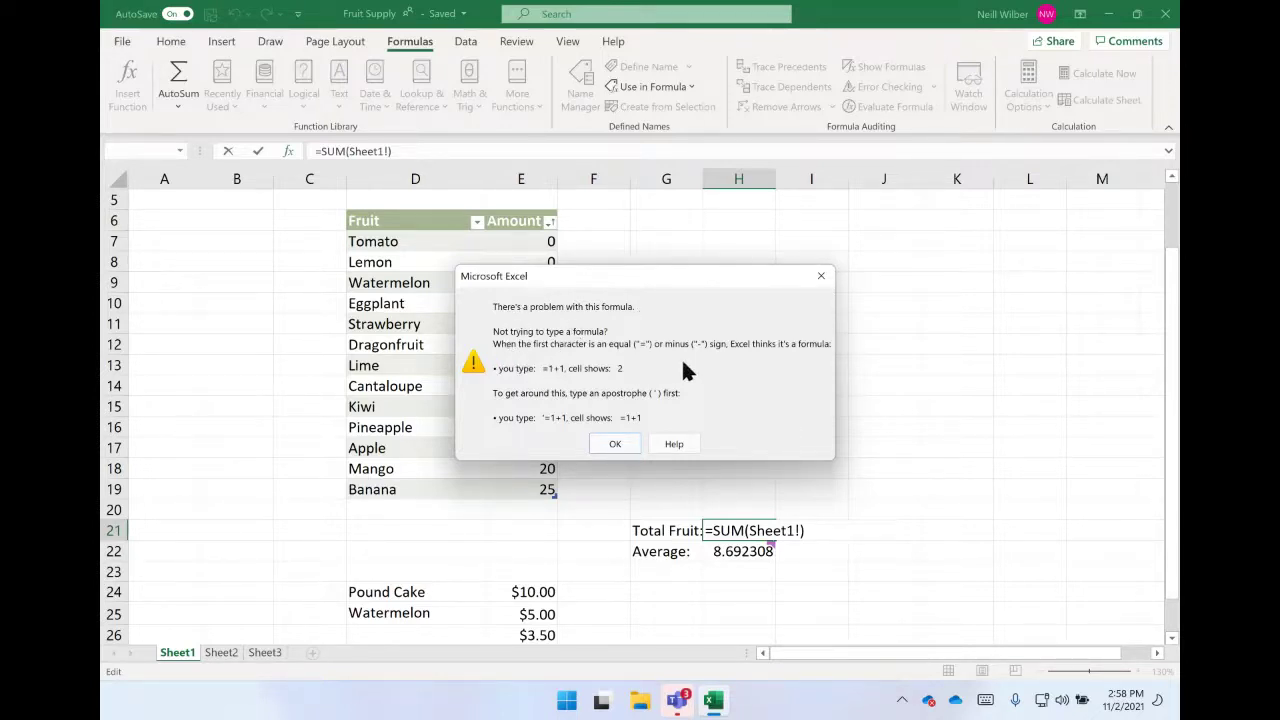
pyautogui.click(607, 443)
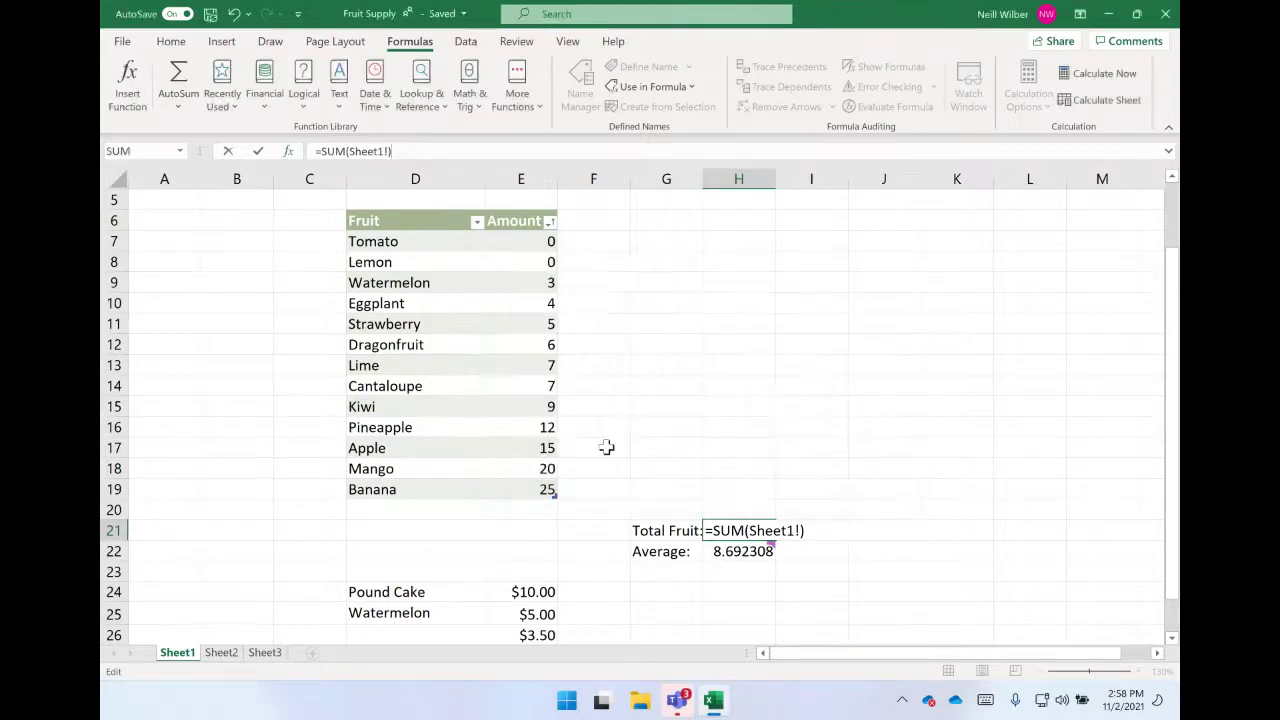
pyautogui.click(386, 151)
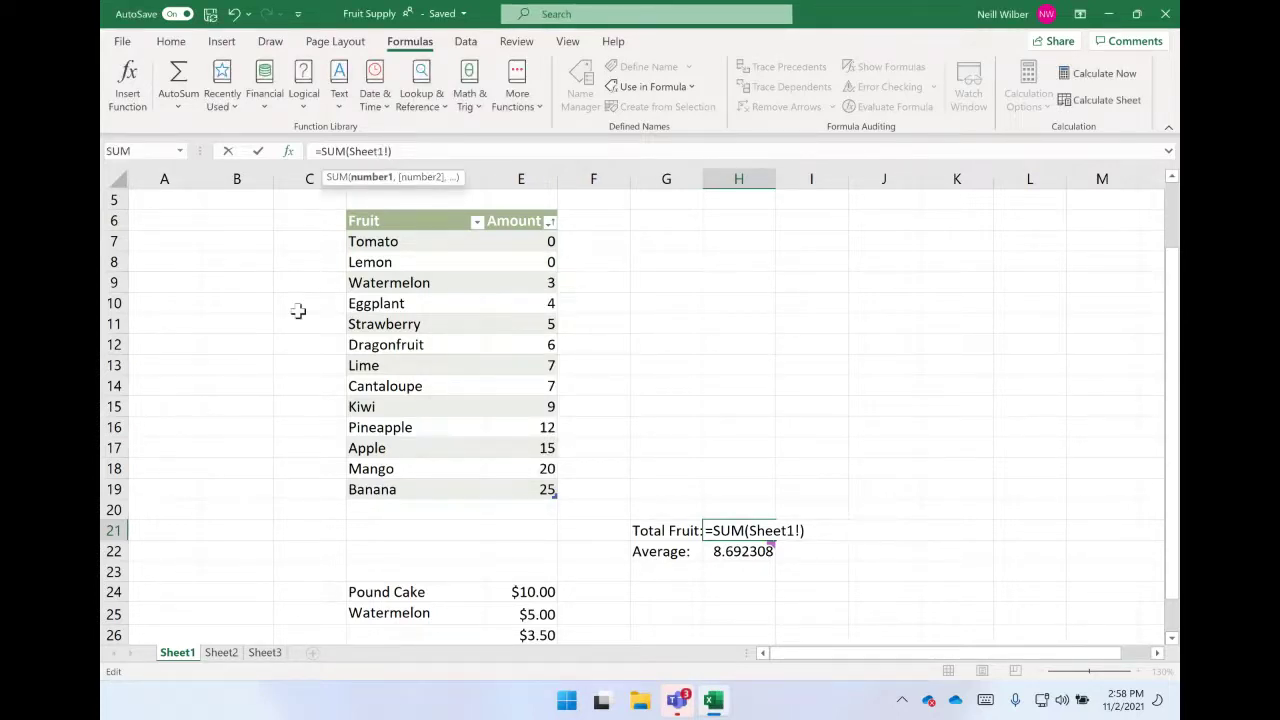
pyautogui.press('BackSpace')
pyautogui.press('Return')
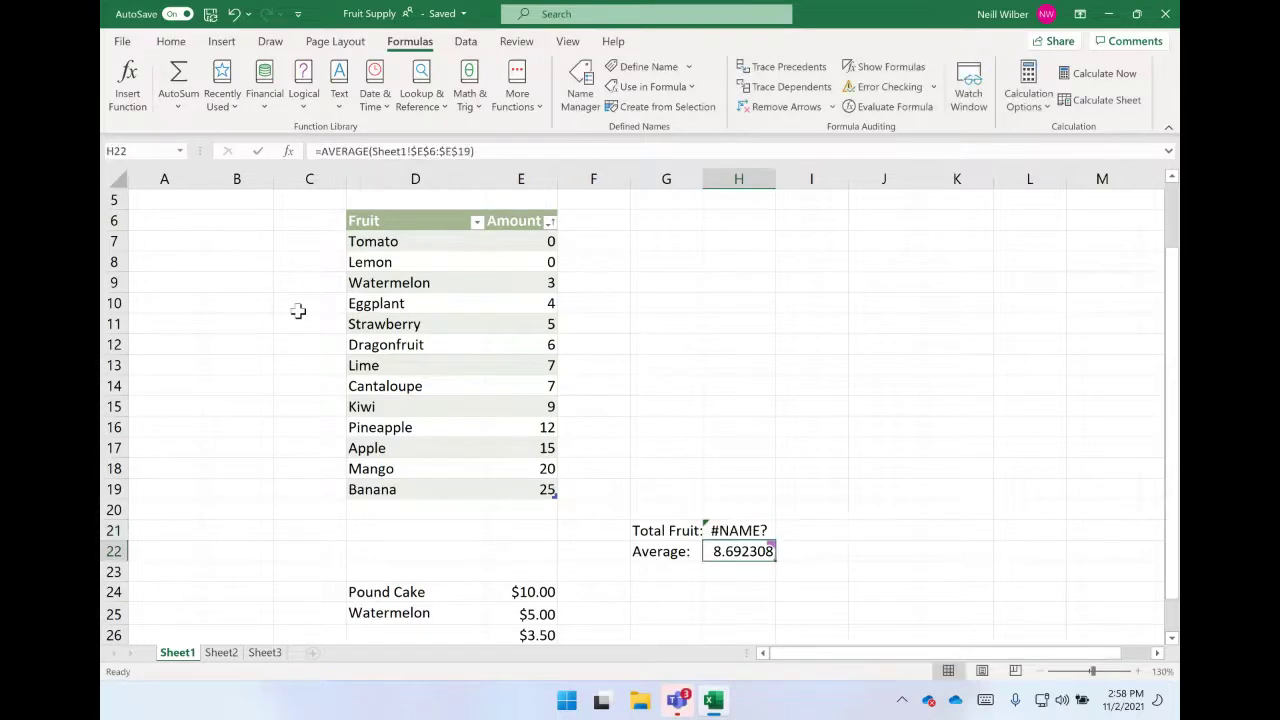
# - Strip the argument from the Total Fruit formula in H21 and commit it as =SUM
pyautogui.click(731, 531)
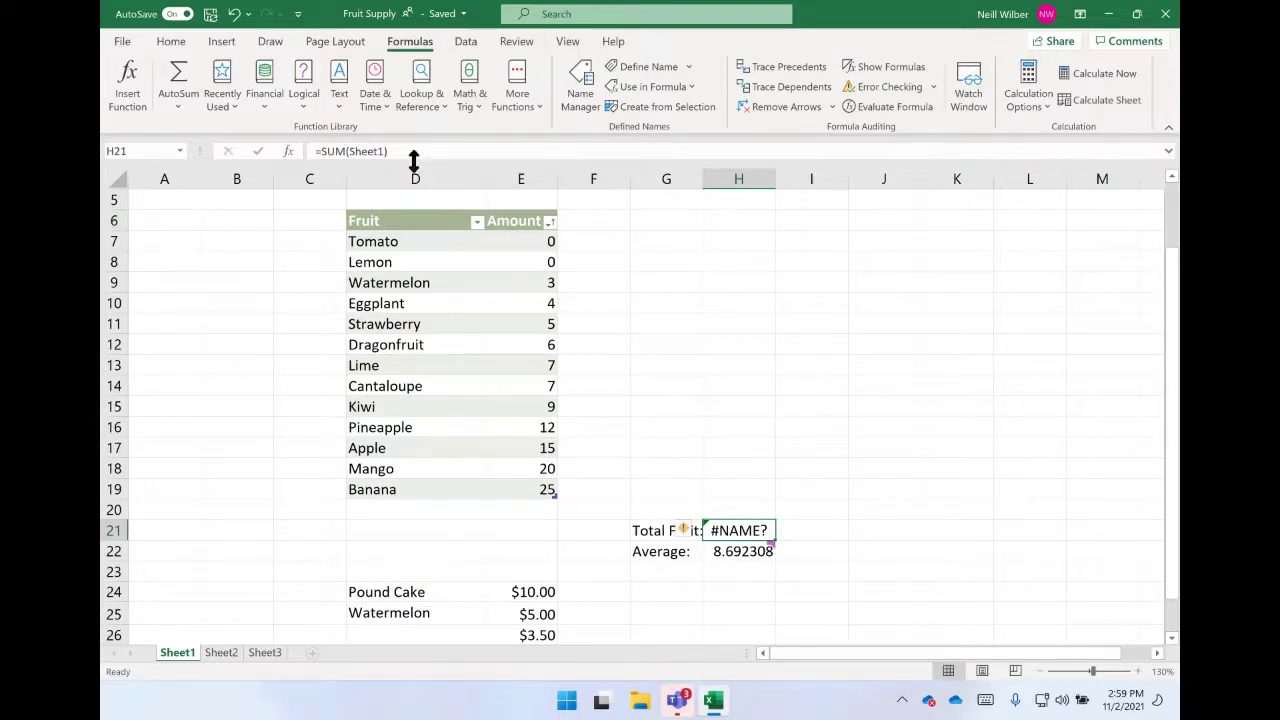
pyautogui.moveTo(386, 151); pyautogui.dragTo(345, 149)
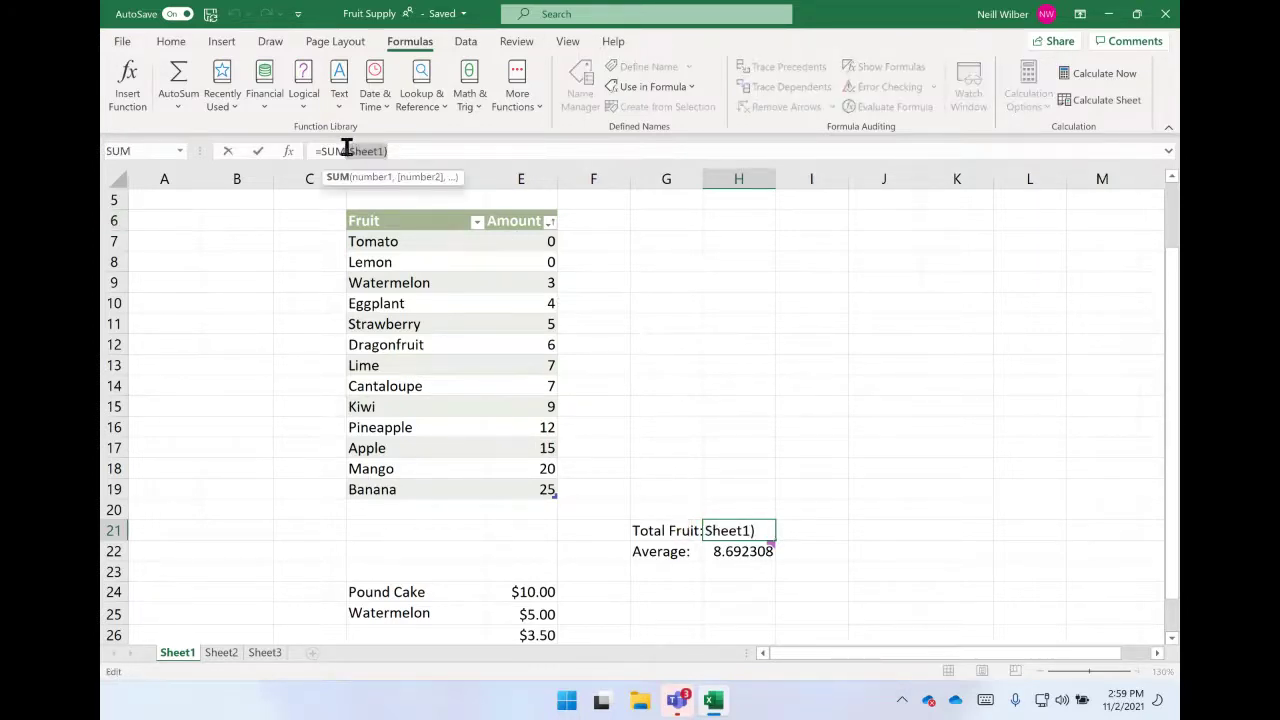
pyautogui.press('BackSpace')
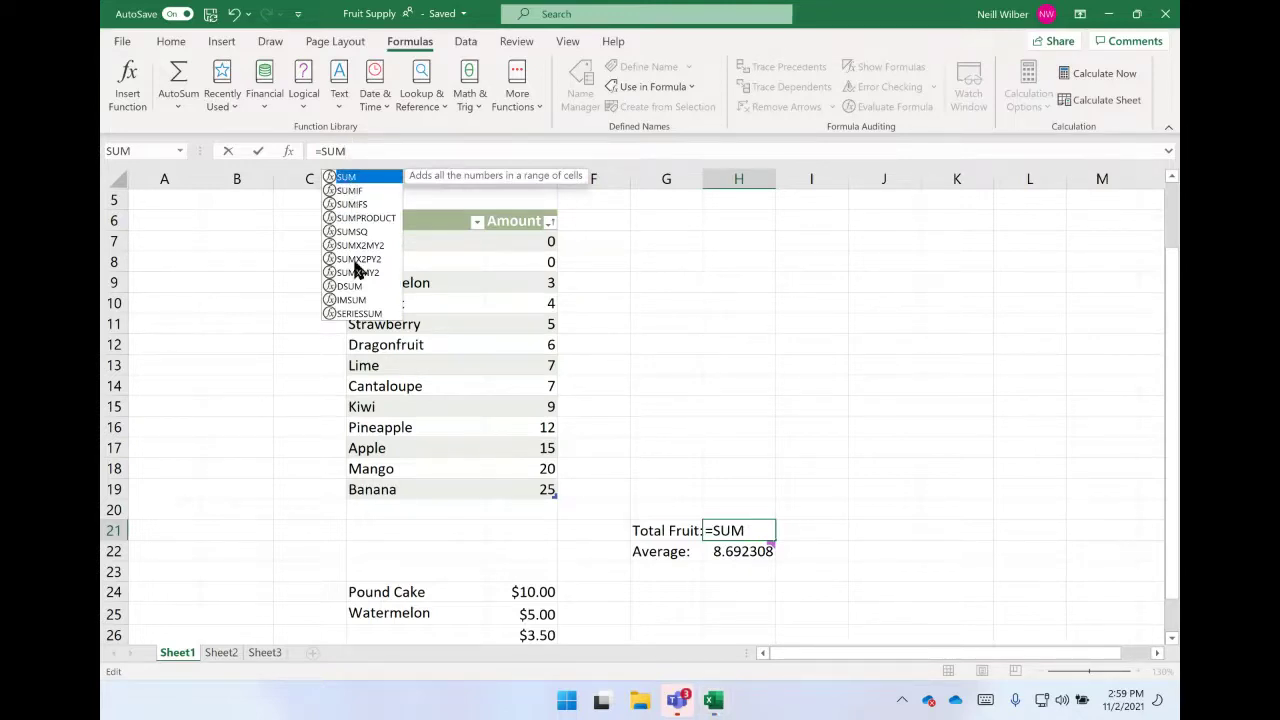
pyautogui.press('Return')
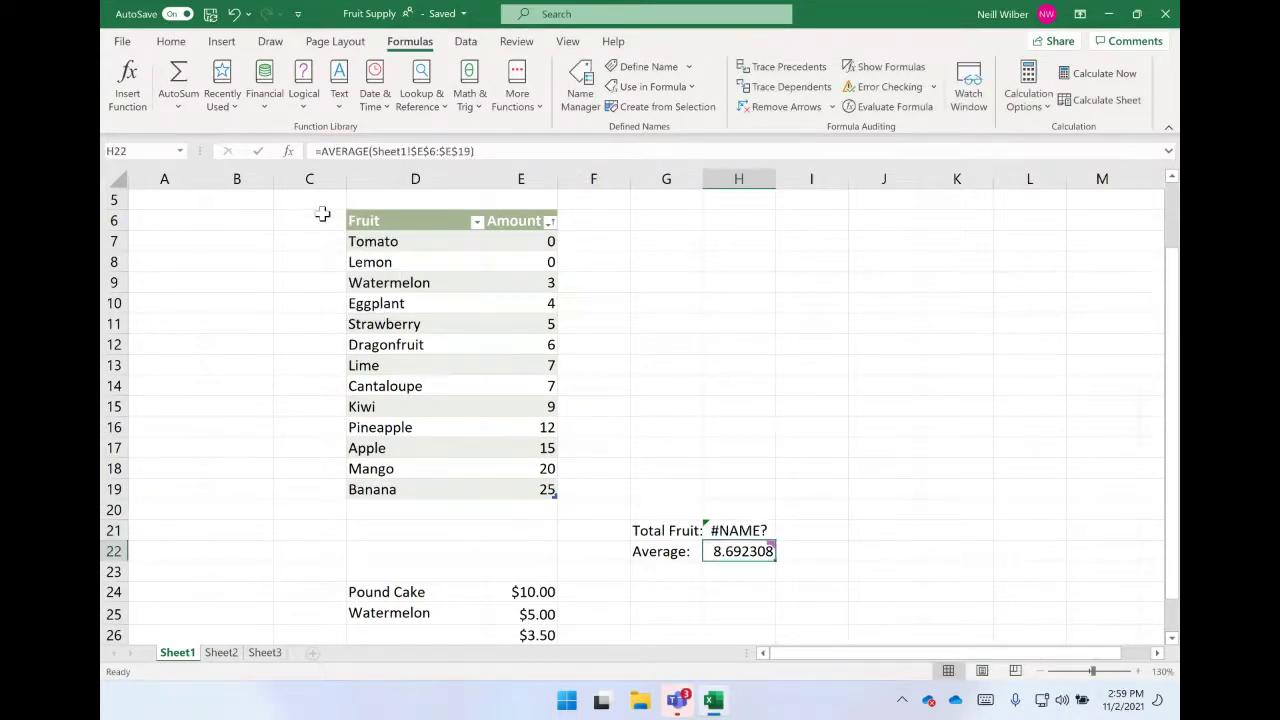
# - Replace the Total Fruit formula in H21 with a SUM of the Amount values in E7 through E19, =SUM(Table1[Amount])
pyautogui.click(718, 532)
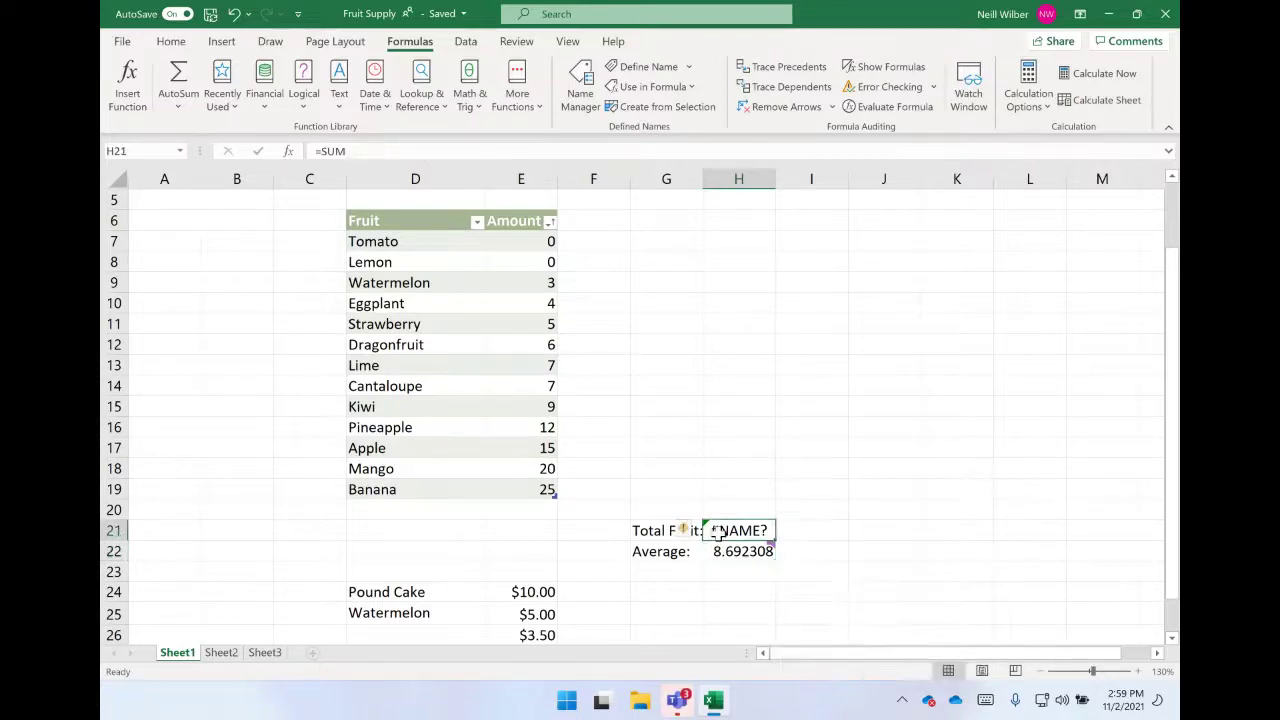
pyautogui.click(388, 155)
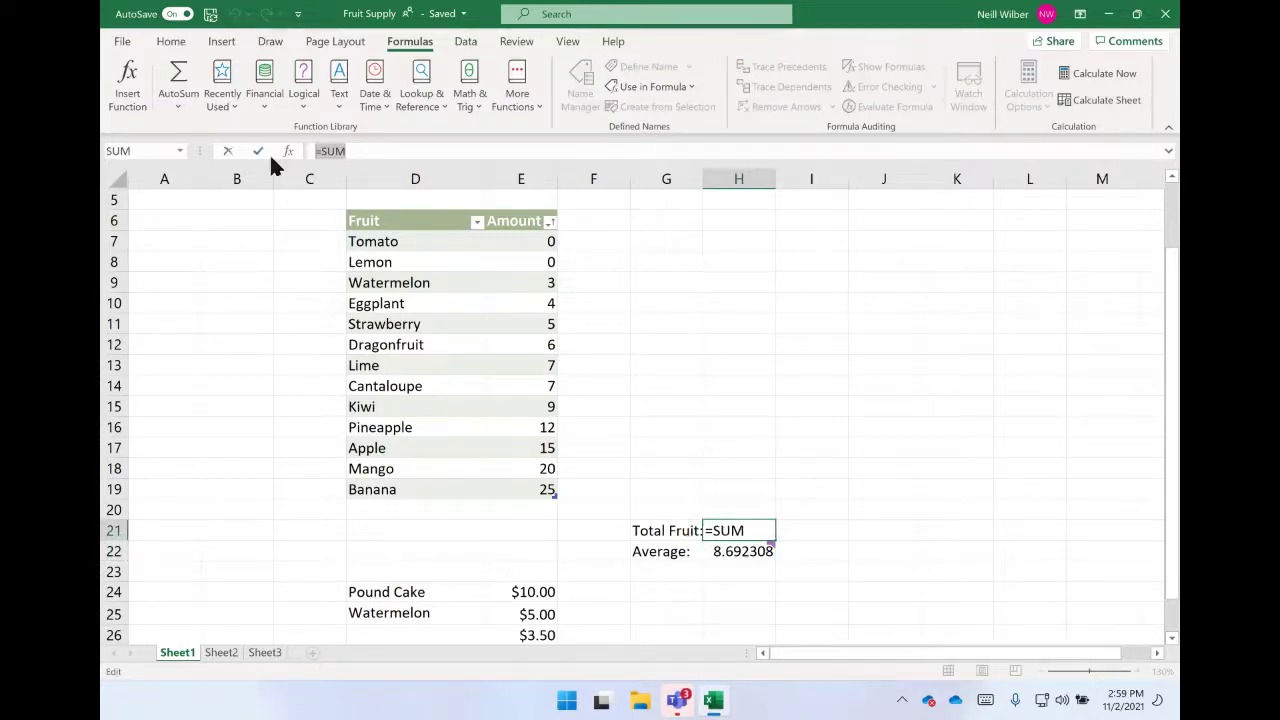
pyautogui.press('BackSpace')
pyautogui.write('=')
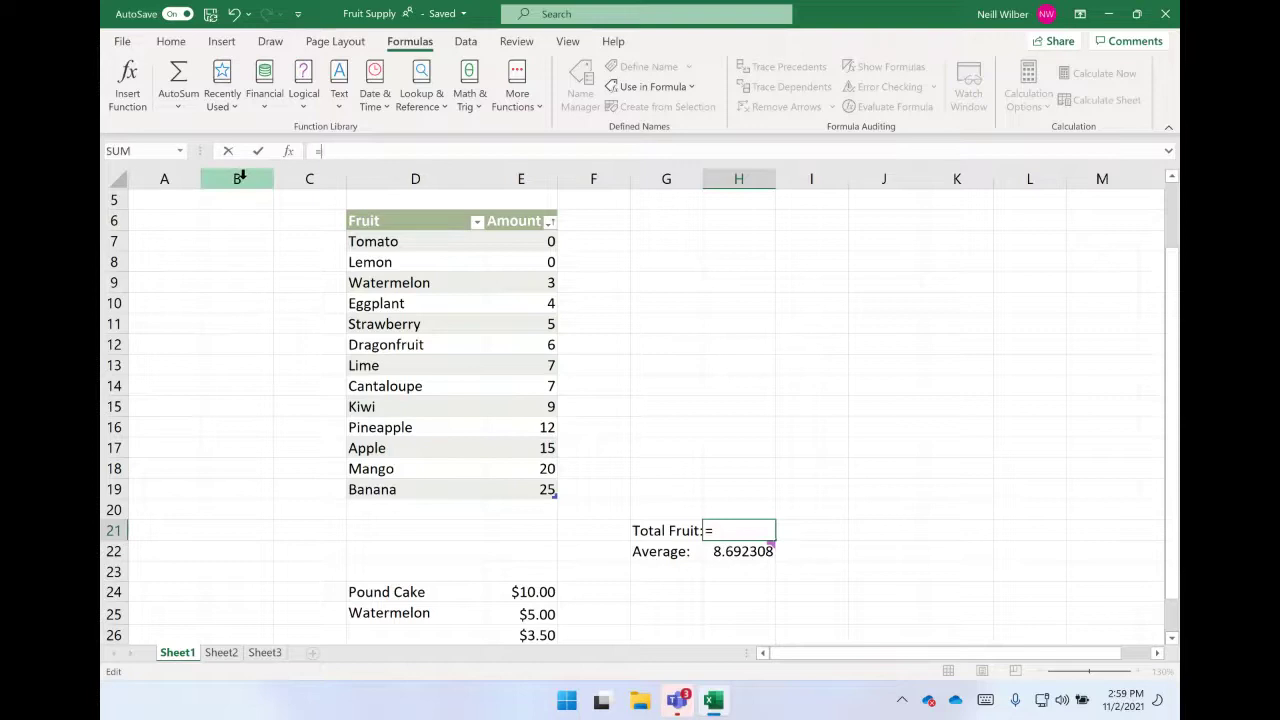
pyautogui.click(179, 151)
pyautogui.click(148, 176)
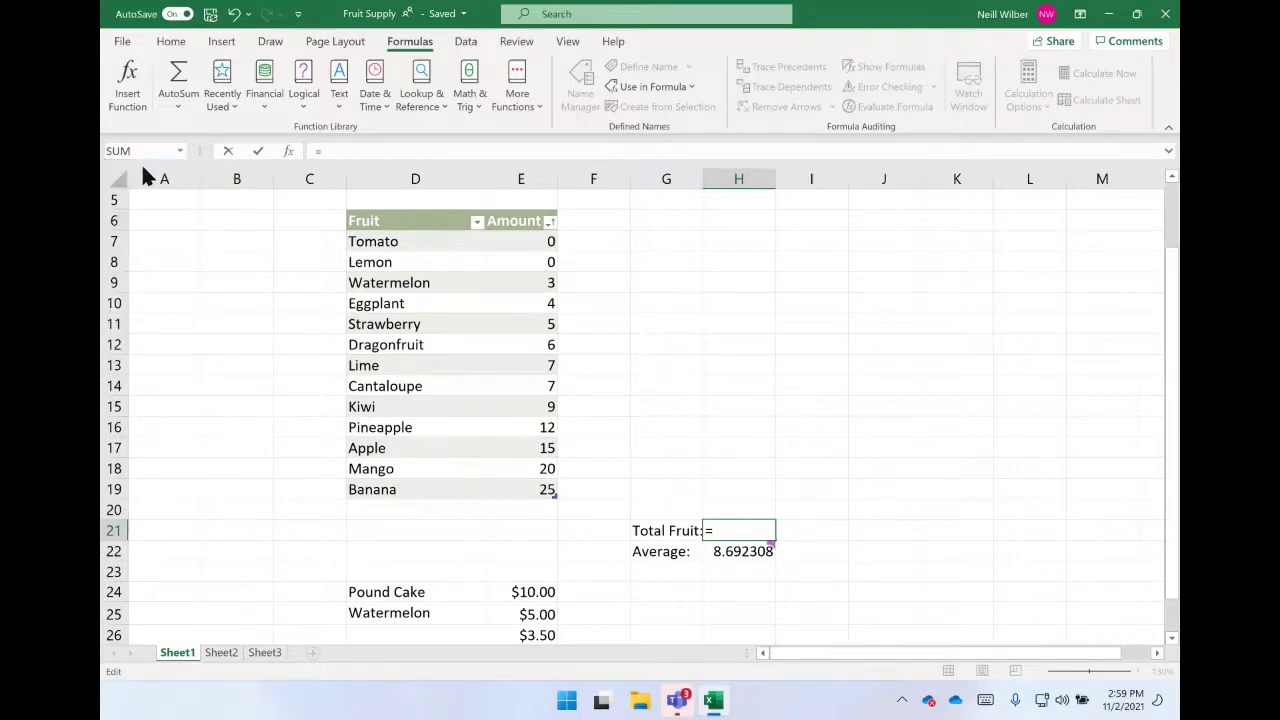
pyautogui.moveTo(498, 241); pyautogui.dragTo(513, 484)
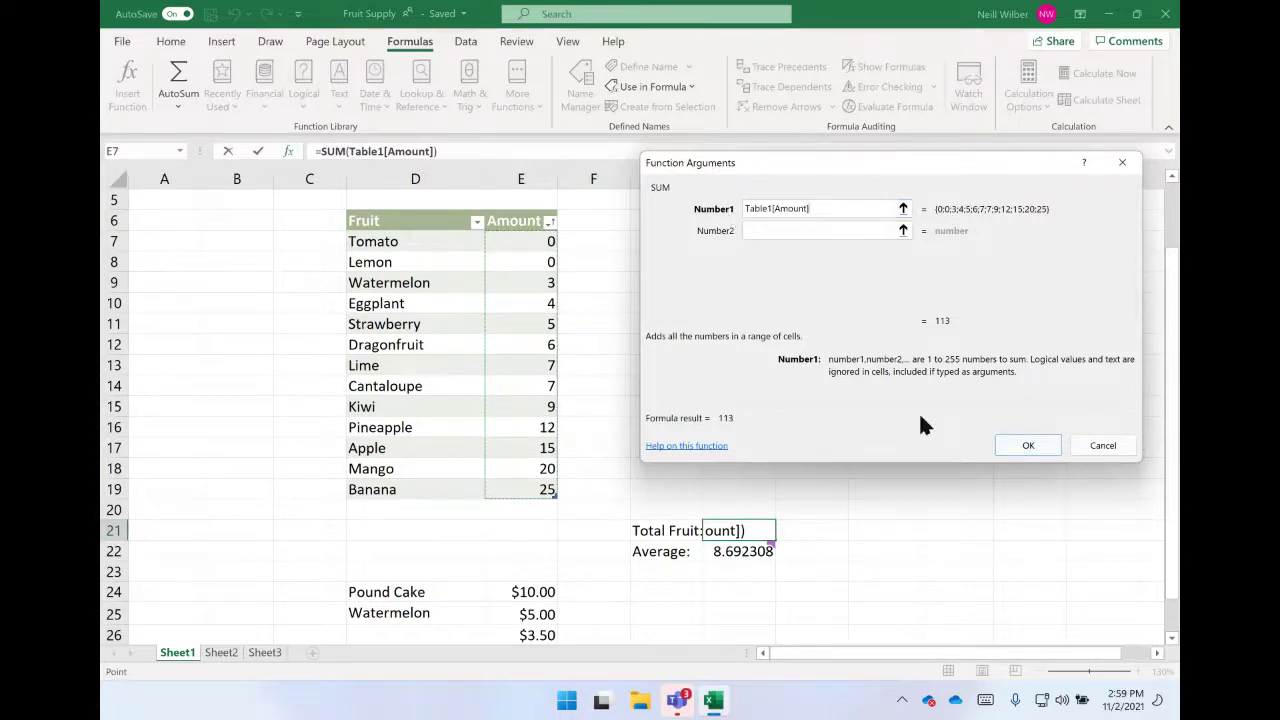
pyautogui.click(1022, 445)
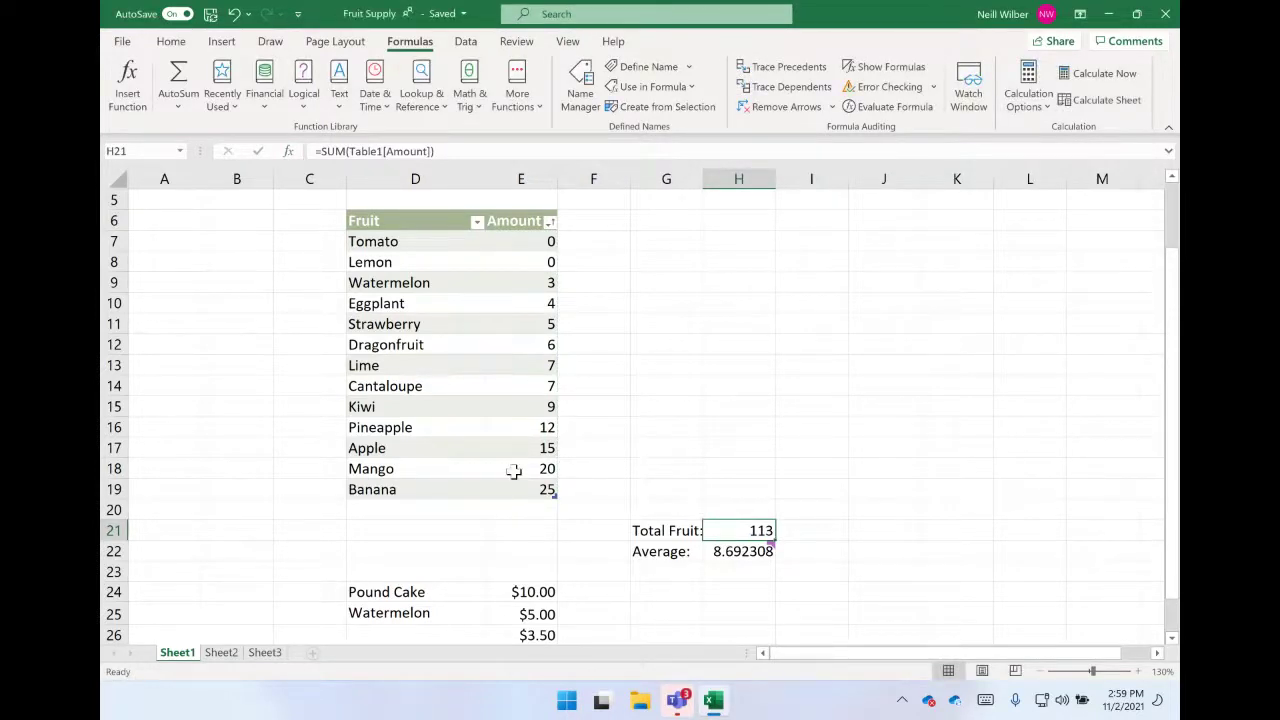
# - Set the Lemon amount in cell E8 to 5 and check the Total Fruit and Average results
pyautogui.doubleClick(516, 262)
pyautogui.press('BackSpace')
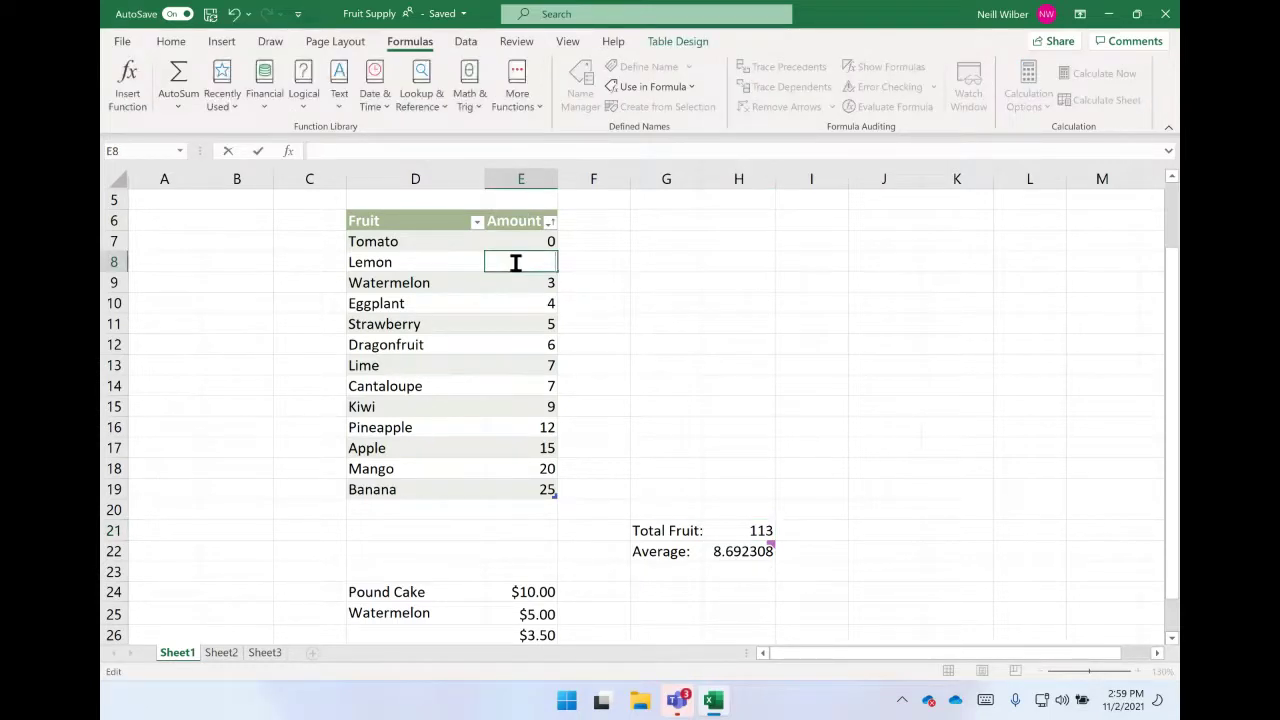
pyautogui.write('5')
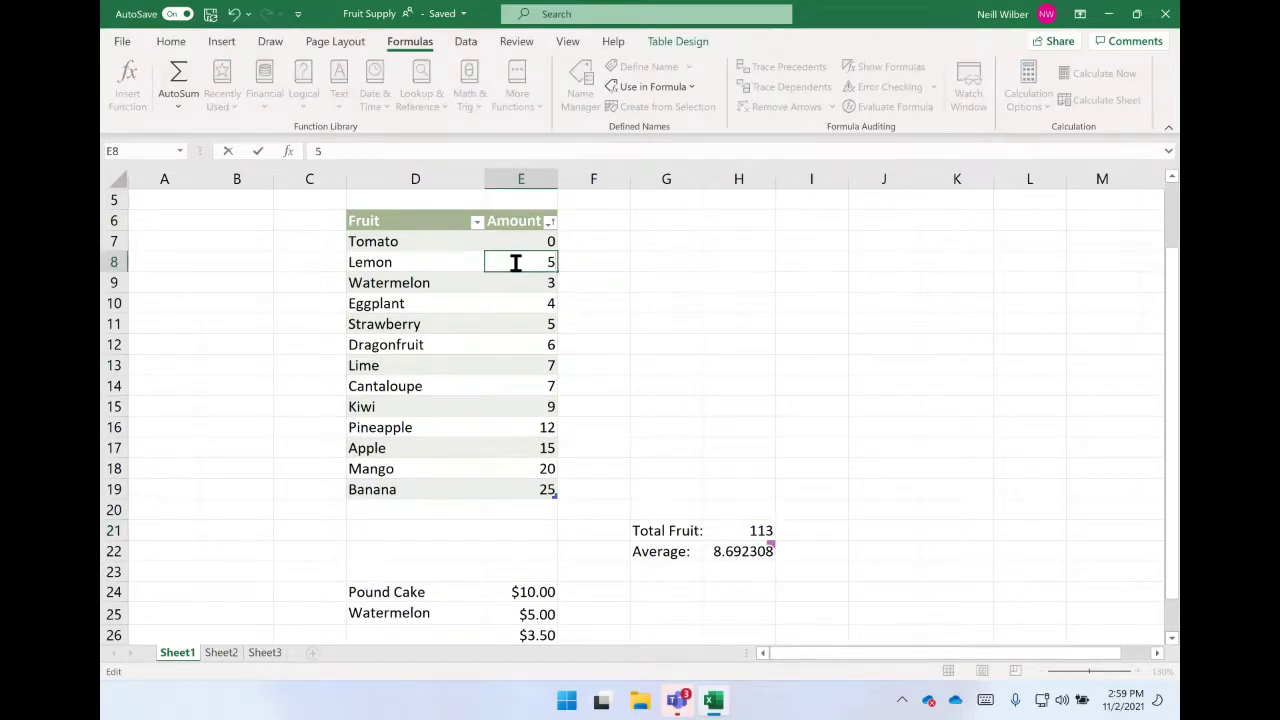
pyautogui.press('Return')
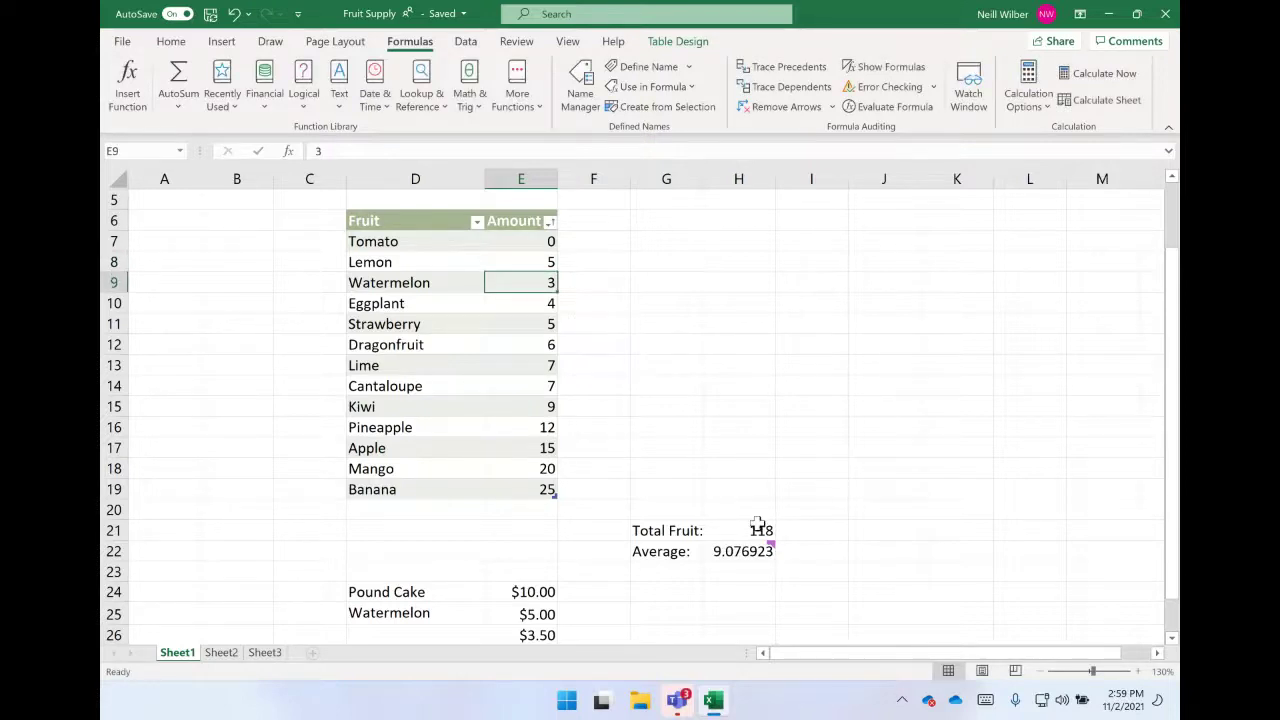
pyautogui.moveTo(745, 553)
# - Bring up the proofing, comment and protection commands for reviewing the workbook
pyautogui.click(517, 43)
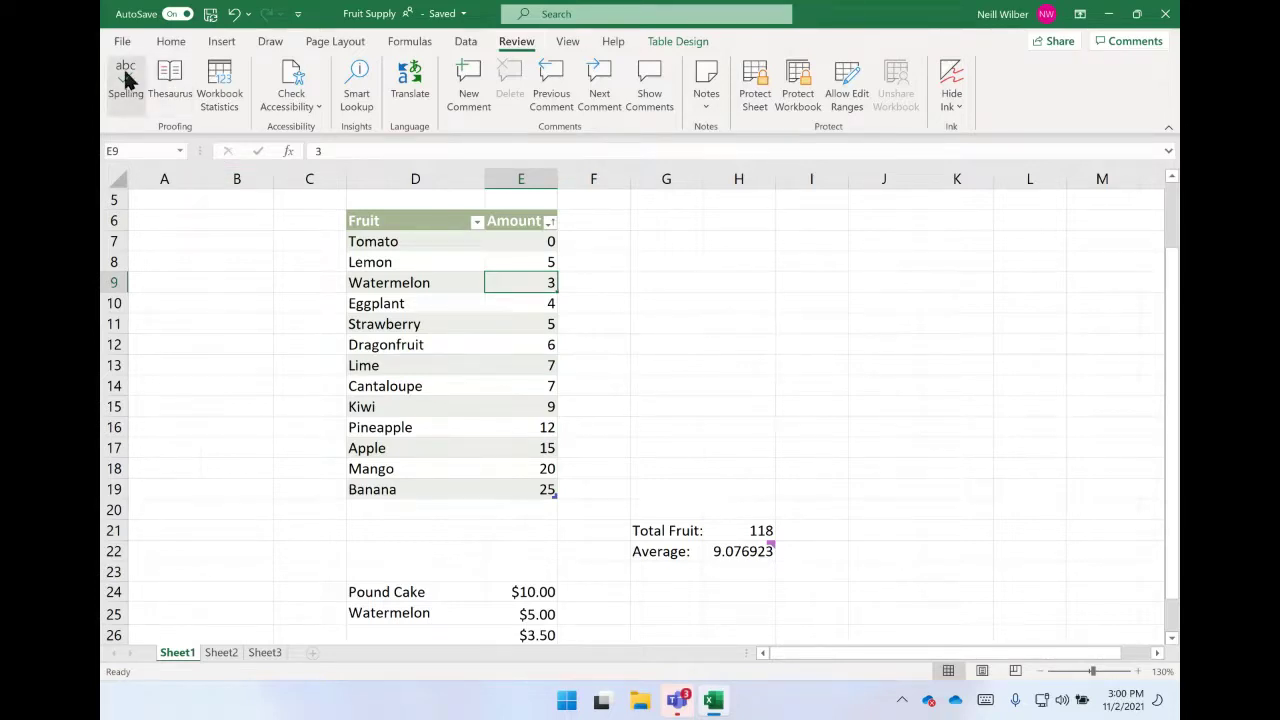